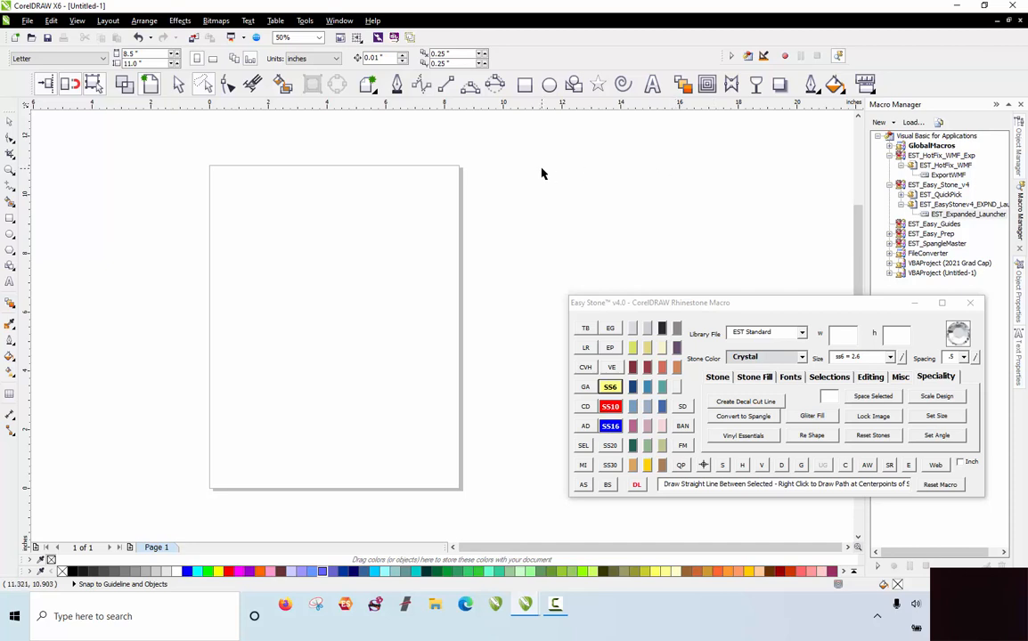
# Create artistic text reading 2021 in the empty area beside the page.
pyautogui.click(652, 84)
pyautogui.scroll(-1, 337, 247)
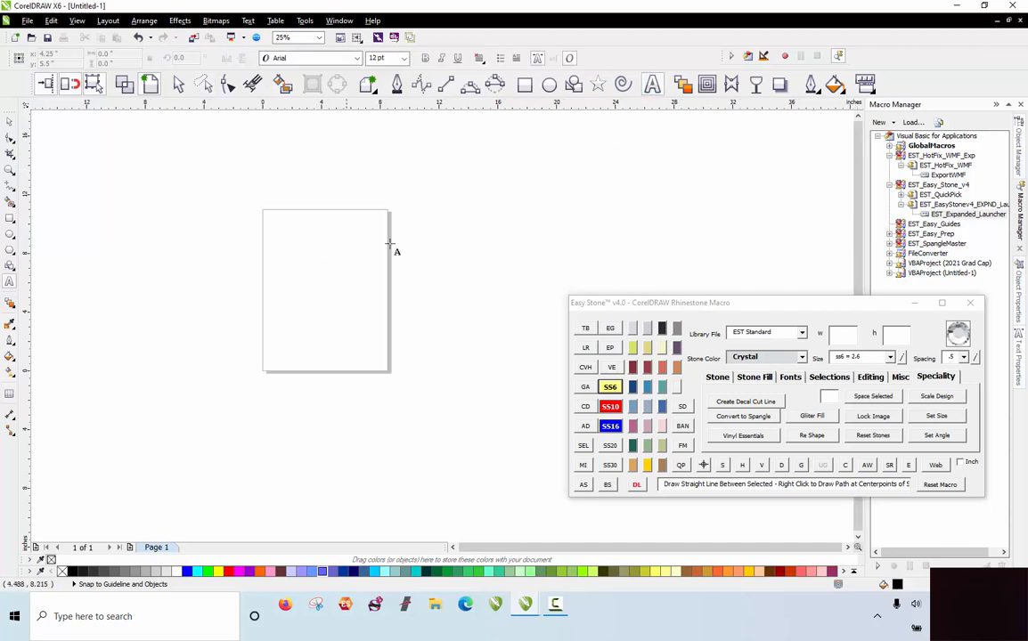
pyautogui.scroll(1, 469, 241)
pyautogui.click(472, 241)
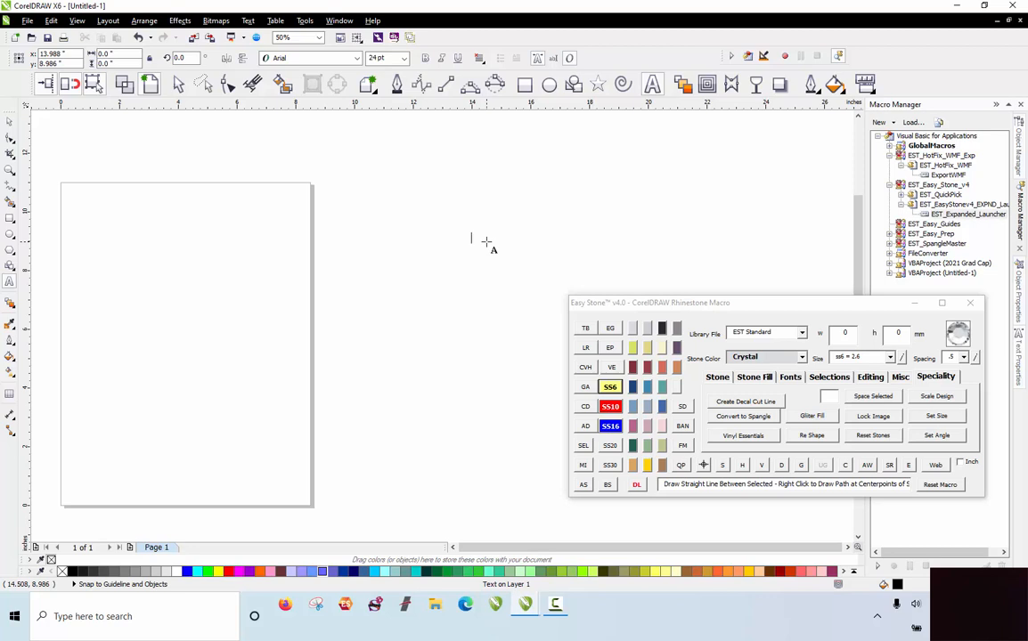
pyautogui.write('20')
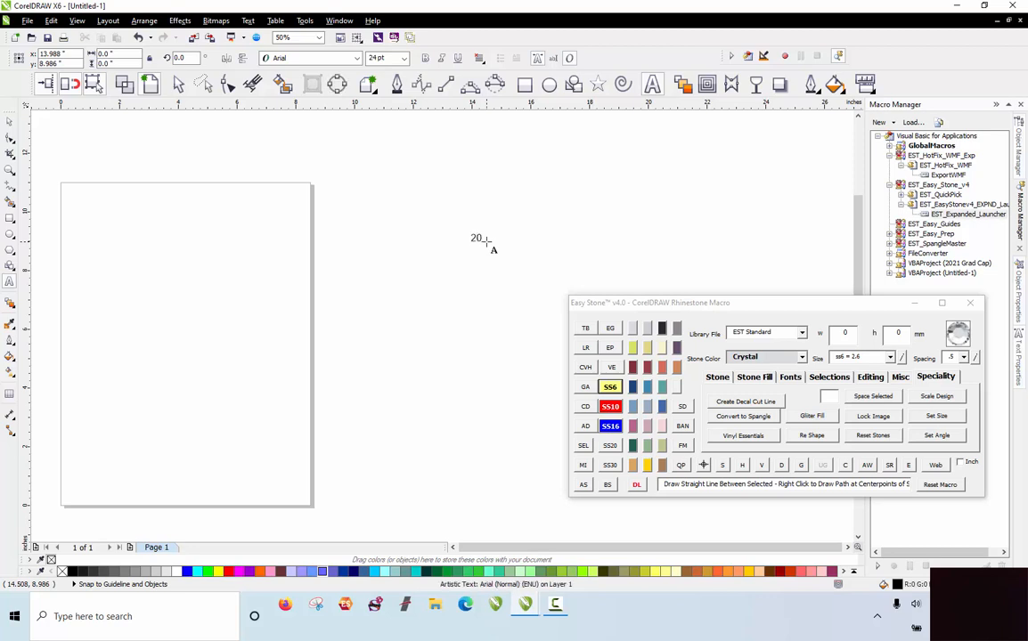
pyautogui.write('21')
pyautogui.press('Escape')
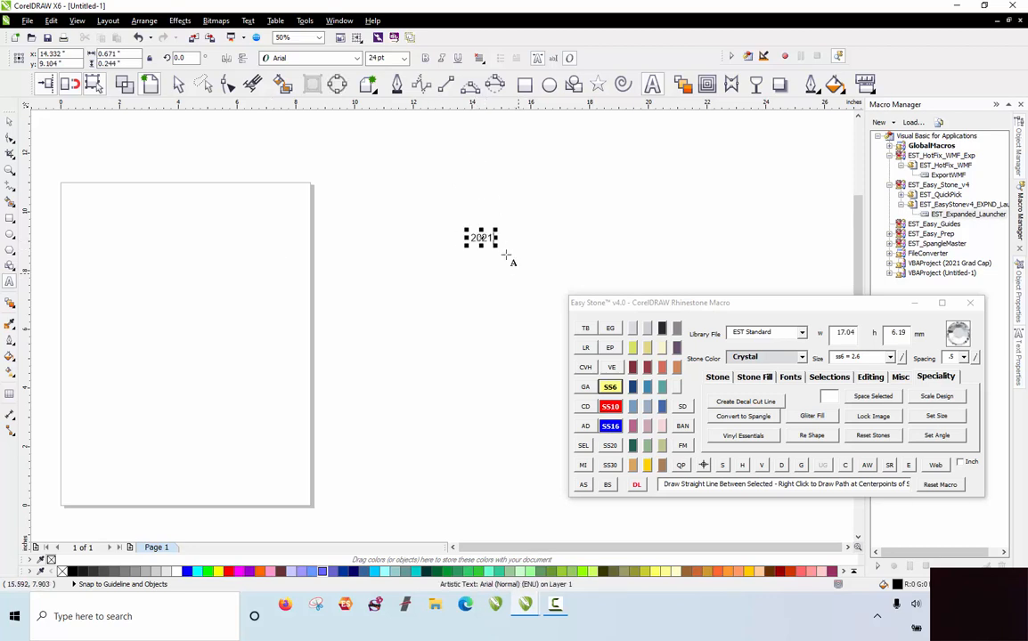
# Set the 2021 text's font to Black Jack Script.
pyautogui.scroll(2, 486, 209)
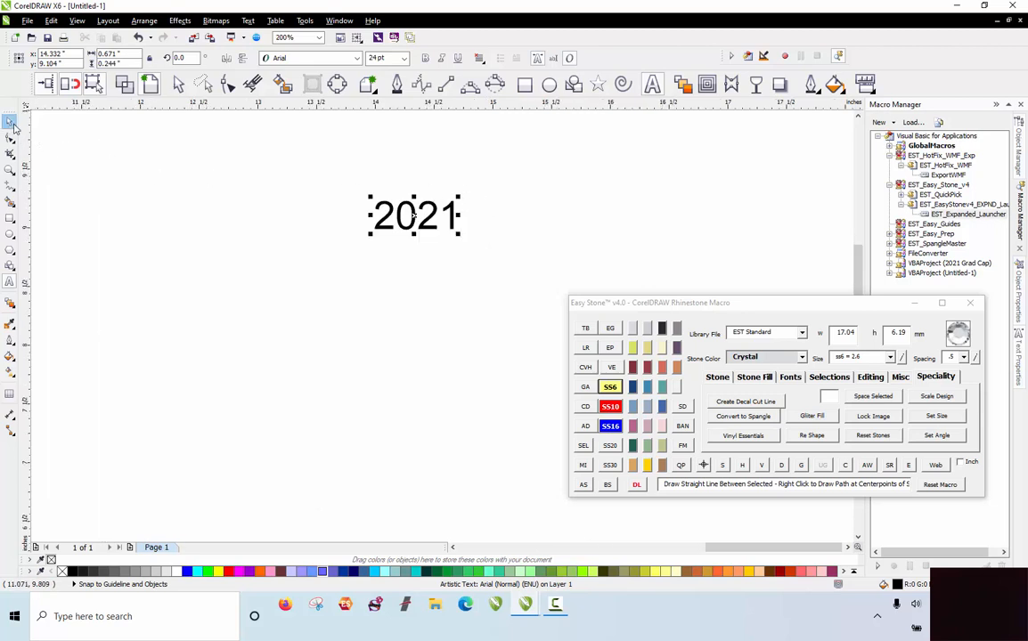
pyautogui.click(303, 58)
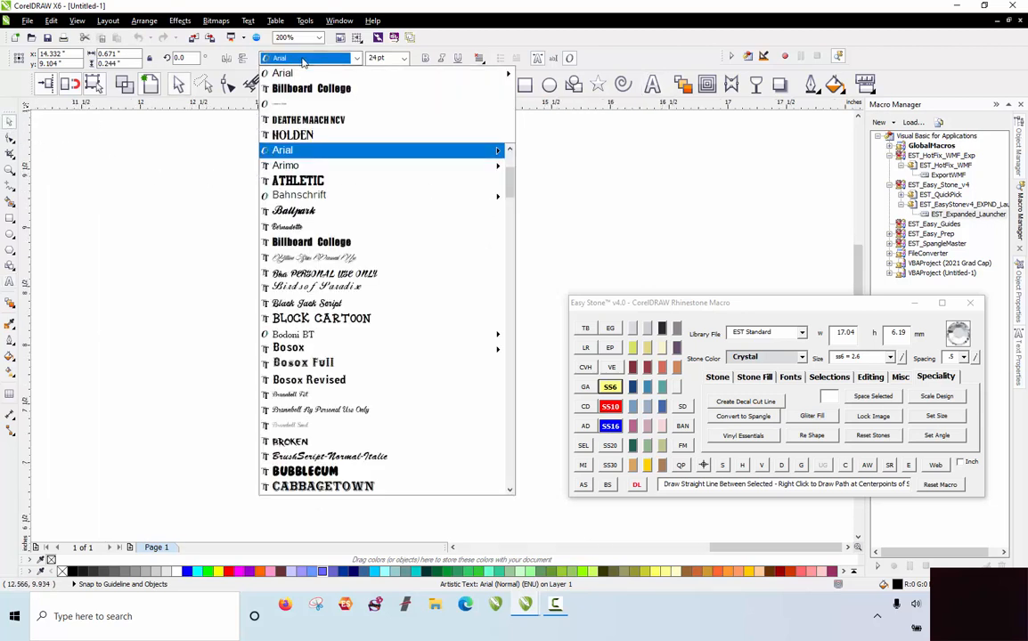
pyautogui.click(311, 228)
pyautogui.click(308, 59)
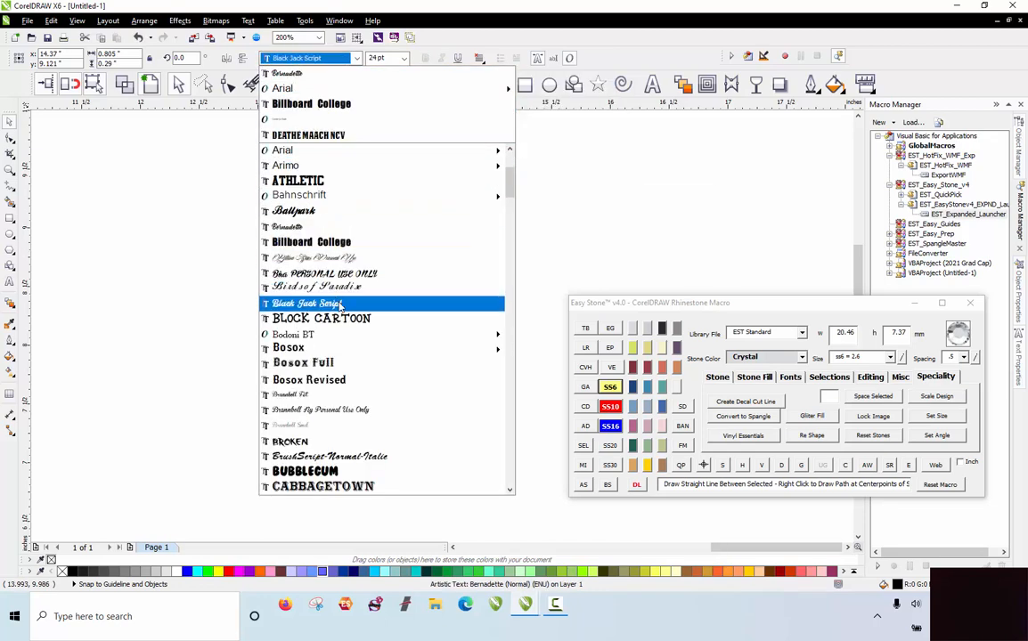
pyautogui.click(308, 303)
pyautogui.click(398, 282)
pyautogui.scroll(2, 458, 191)
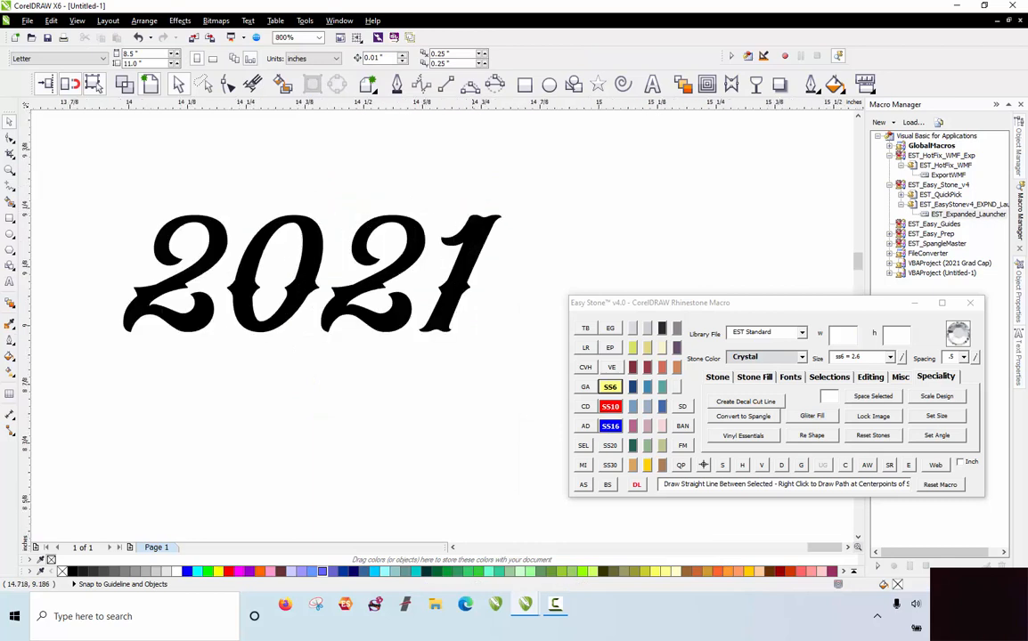
# Try to set the 2021 text's width to 6 inches without locked proportions.
pyautogui.click(456, 235)
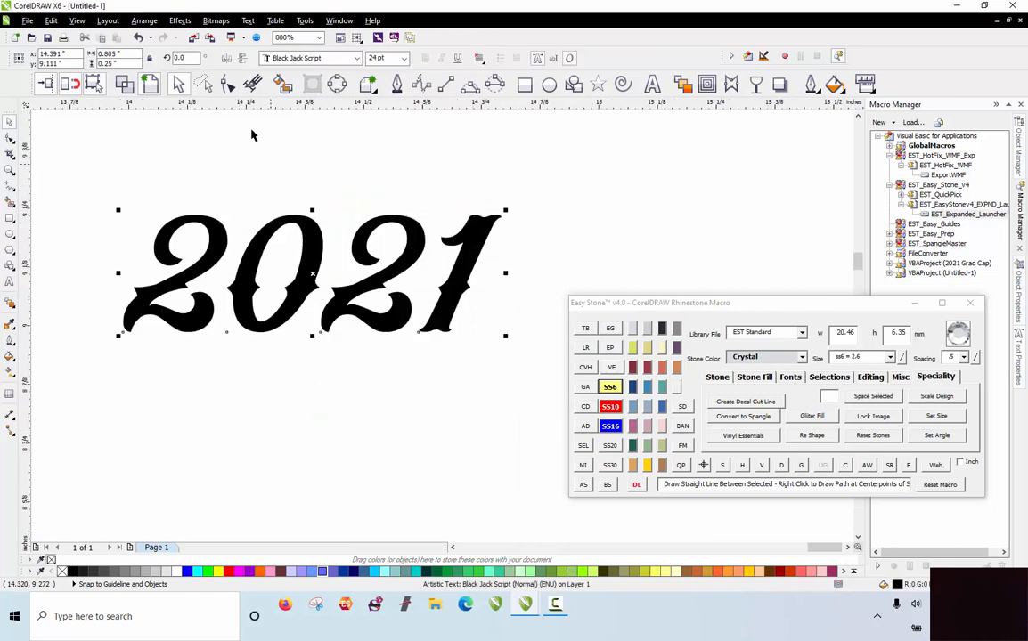
pyautogui.click(119, 54)
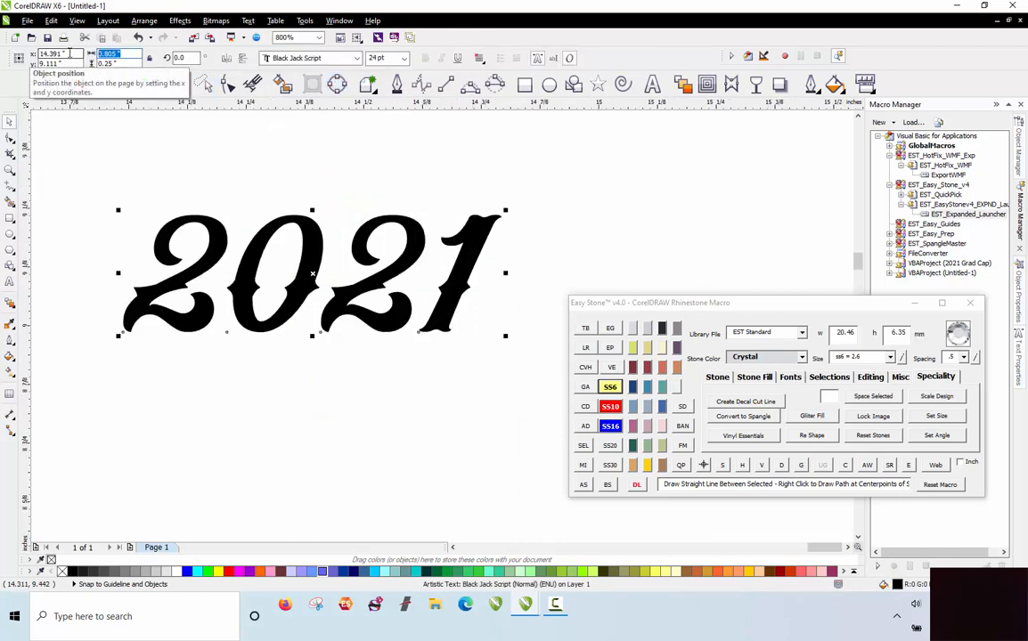
pyautogui.write('6')
pyautogui.press('Return')
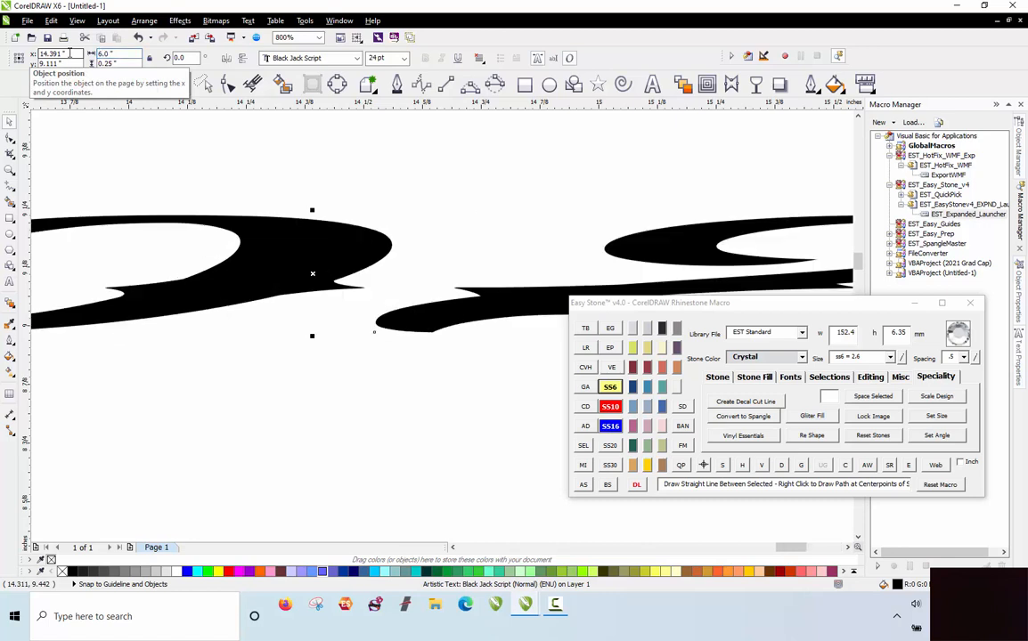
pyautogui.hotkey('ctrl', 'z')
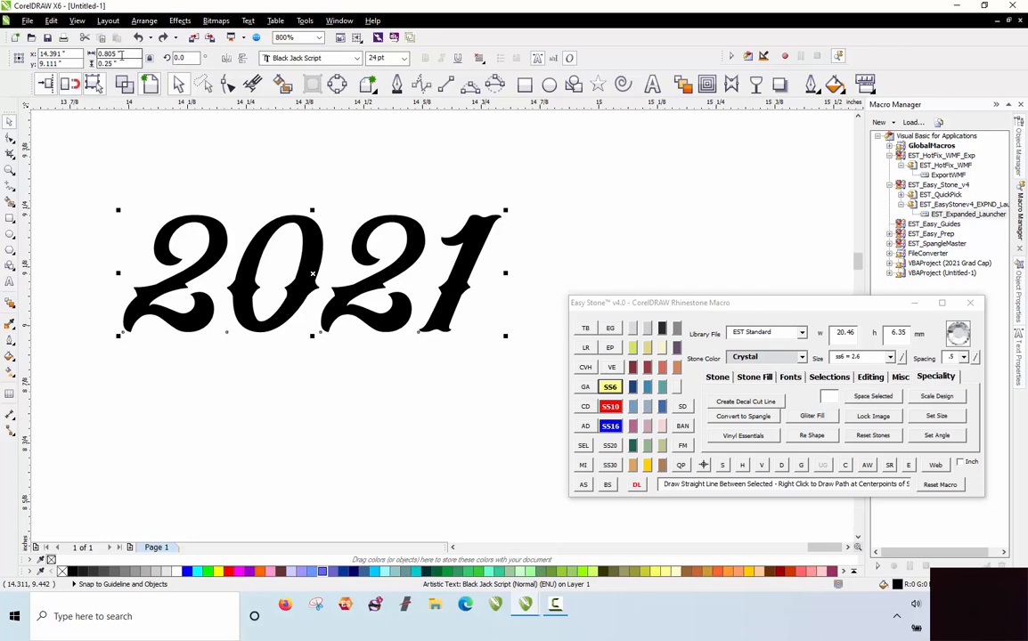
# Resize the 2021 text proportionally to 8 inches wide and move it slightly up and to the right.
pyautogui.click(122, 54)
pyautogui.write('8')
pyautogui.press('Return')
pyautogui.scroll(-2, 312, 275)
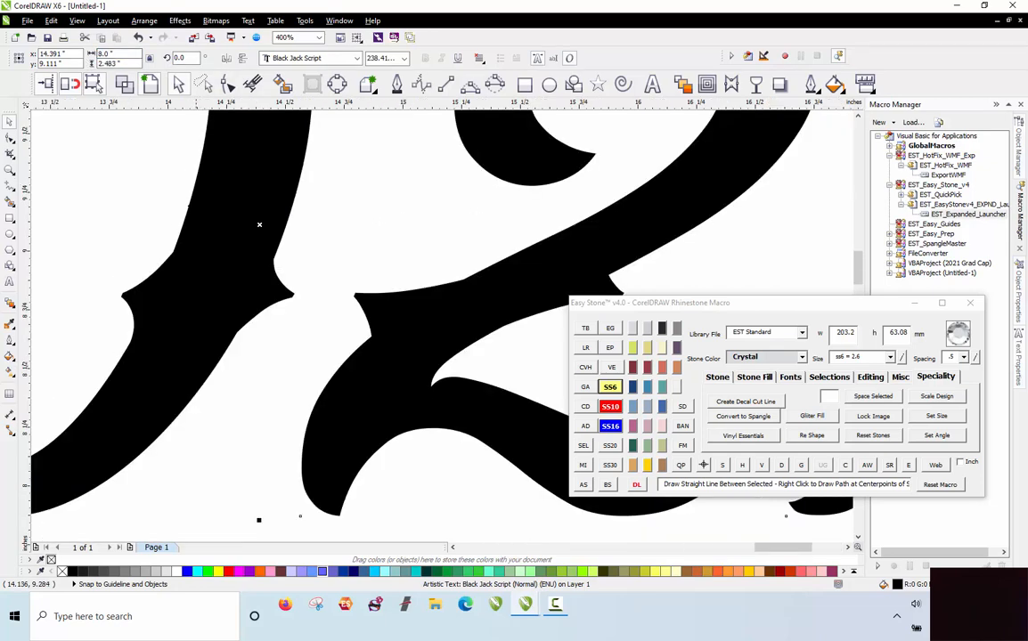
pyautogui.scroll(-1, 319, 323)
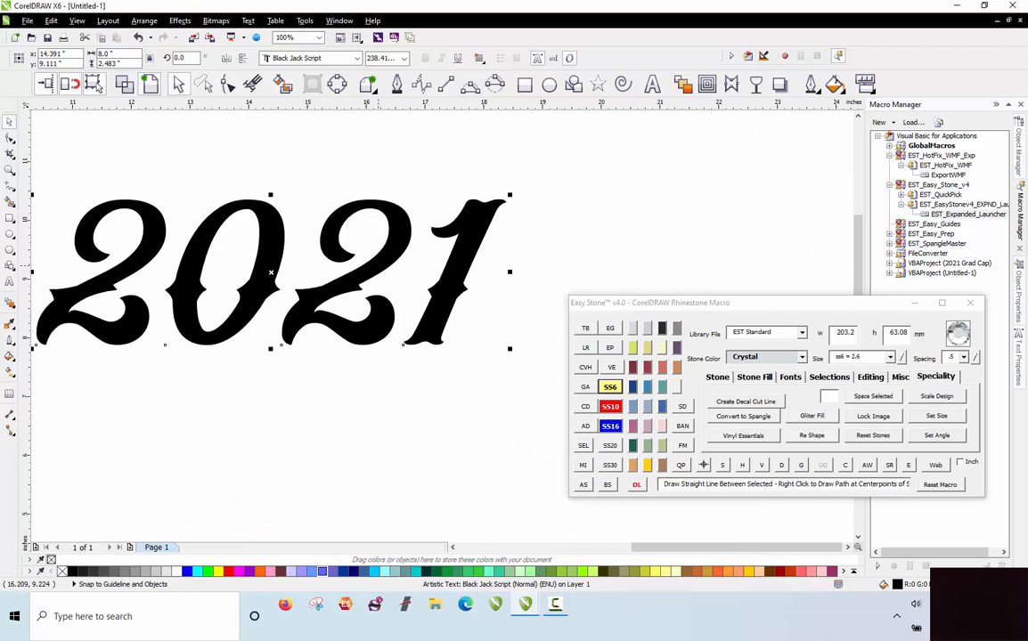
pyautogui.moveTo(406, 256); pyautogui.dragTo(430, 244)
pyautogui.click(334, 419)
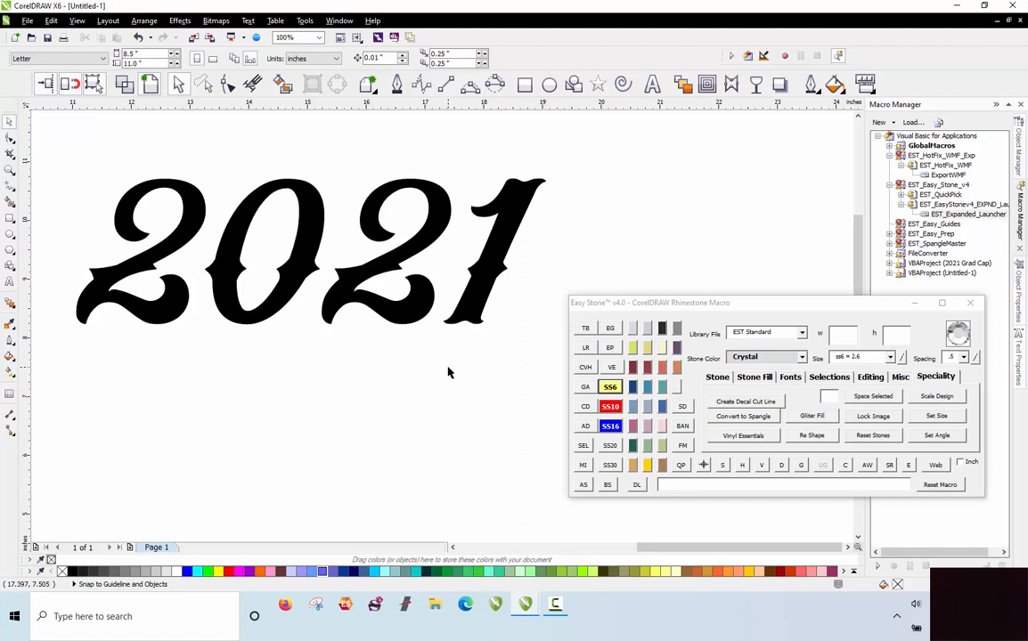
pyautogui.click(464, 304)
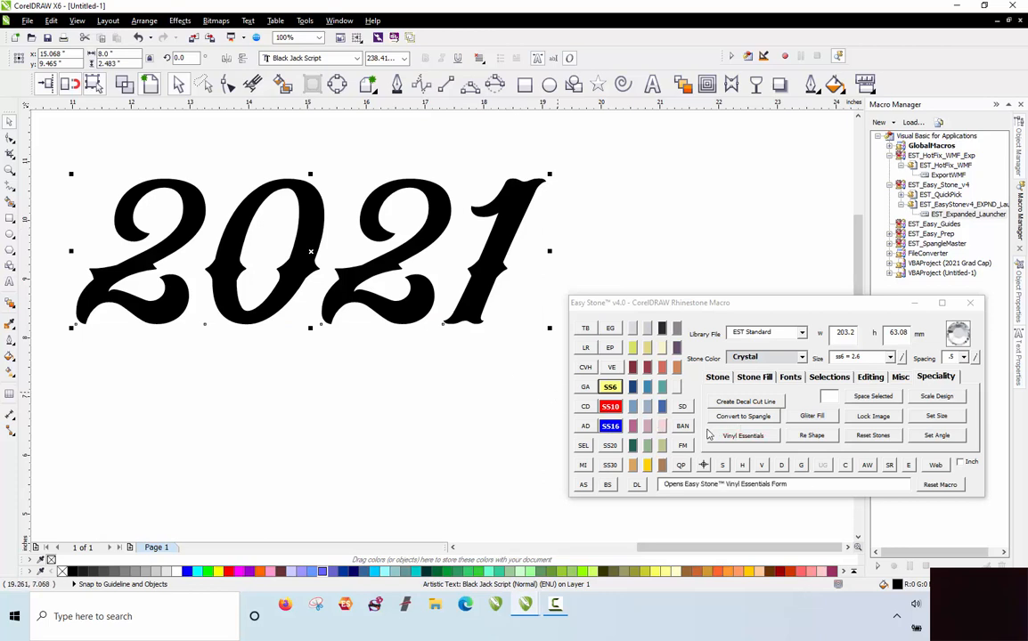
pyautogui.click(463, 414)
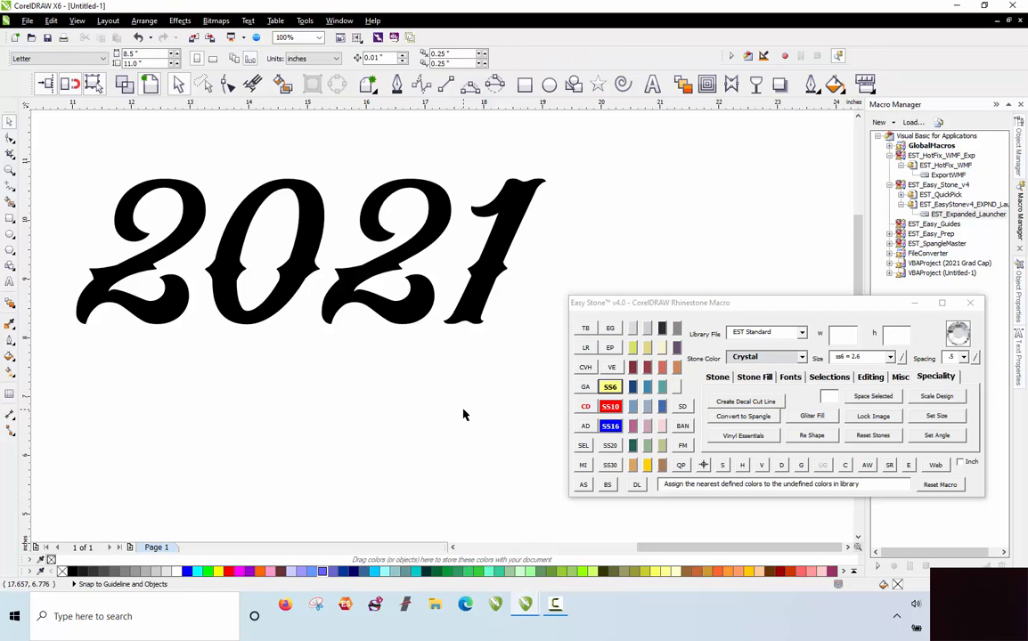
pyautogui.click(449, 273)
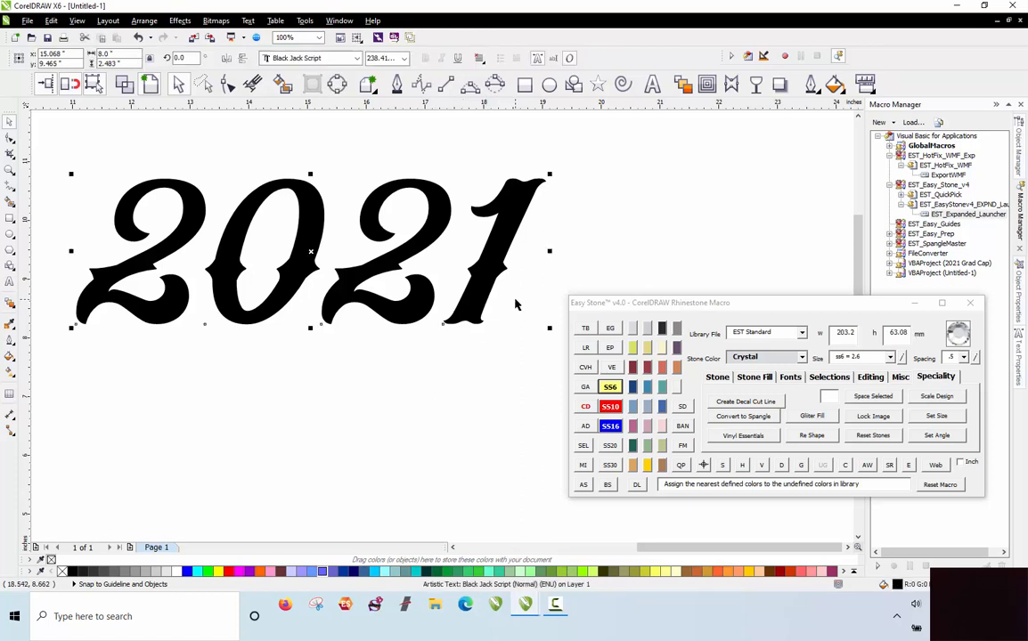
pyautogui.click(514, 306)
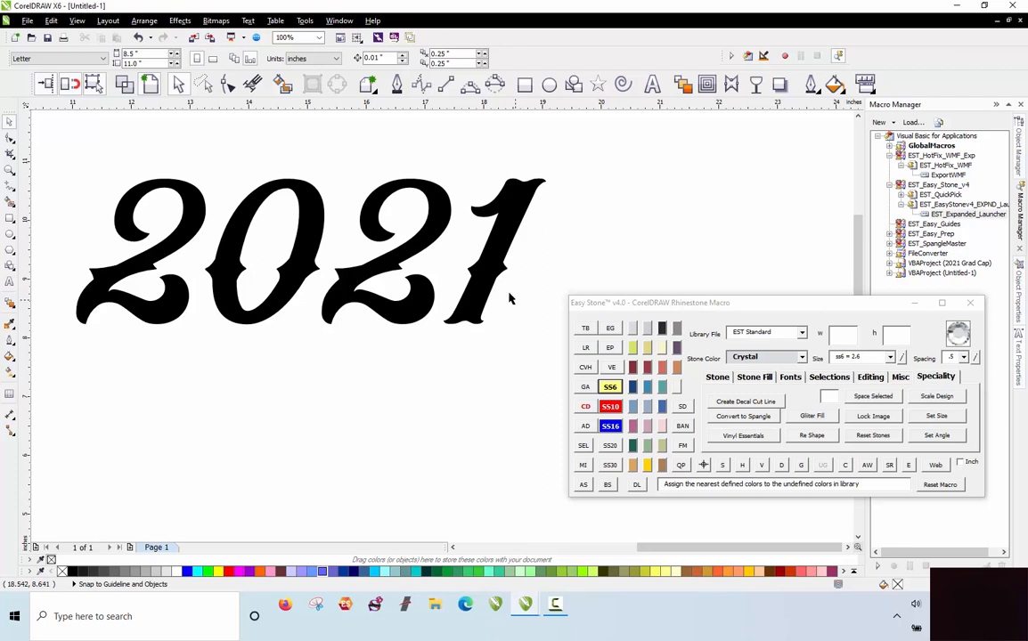
pyautogui.click(429, 218)
pyautogui.click(578, 203)
# Lock the 2021 text object in place.
pyautogui.click(416, 203)
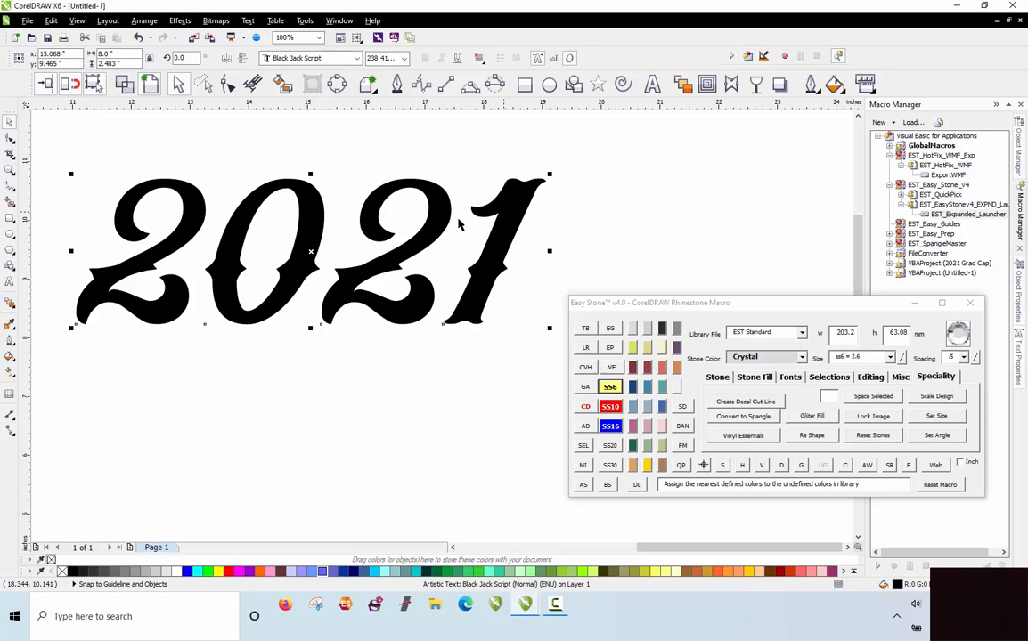
pyautogui.rightClick(314, 226)
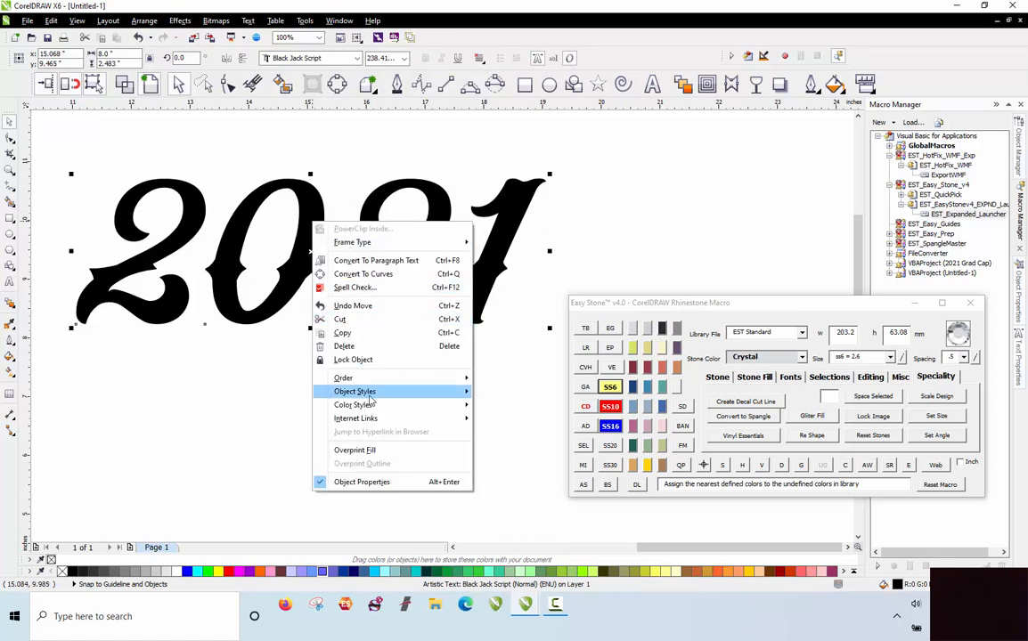
pyautogui.click(372, 360)
pyautogui.click(294, 436)
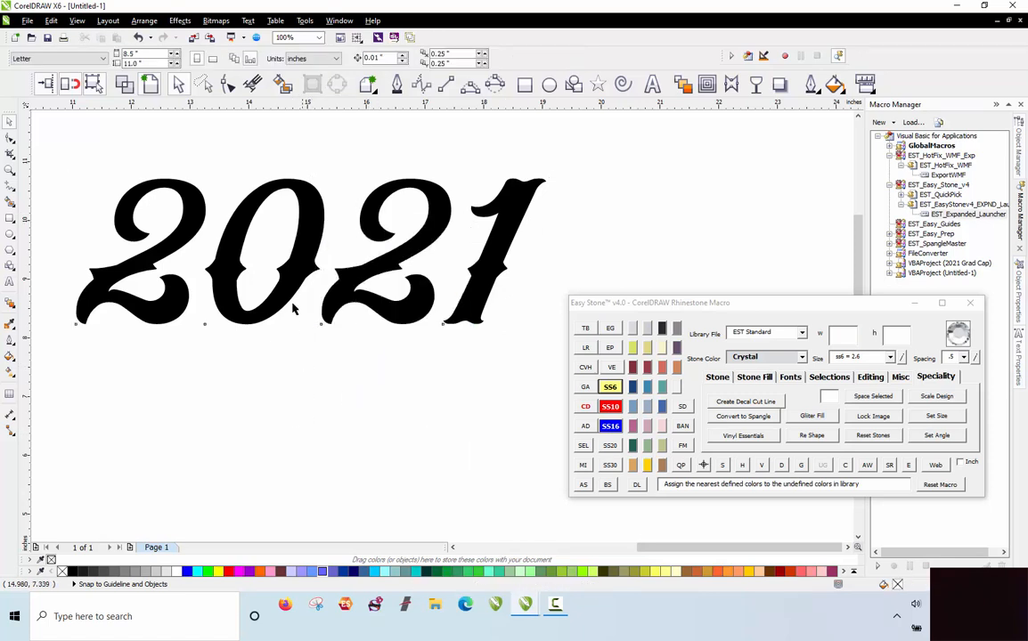
# Place one SS10 Crystal stone and align it inside the right foot of the digit 1.
pyautogui.scroll(1, 521, 263)
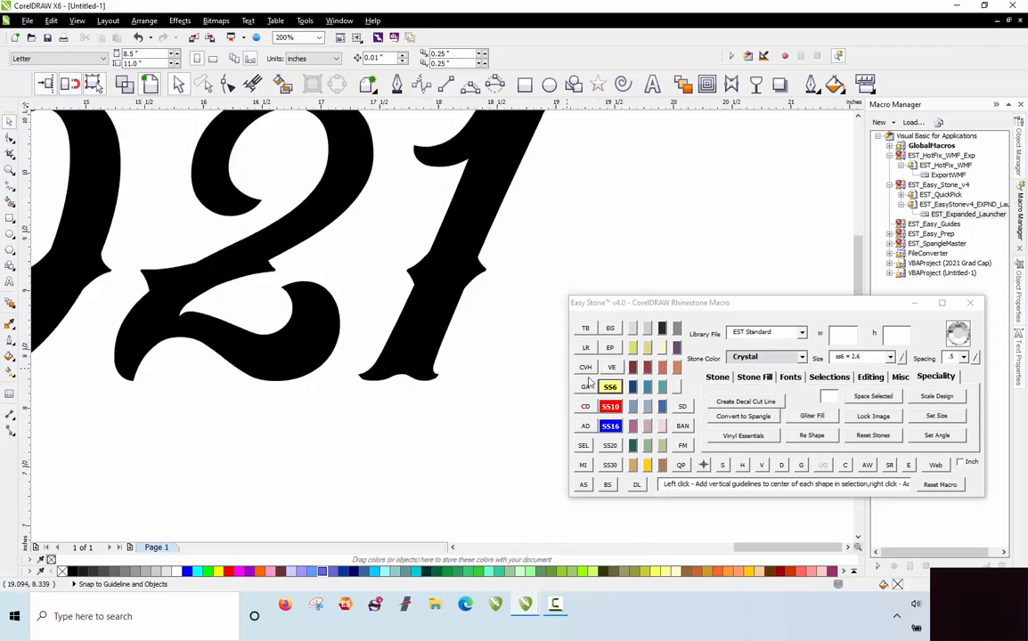
pyautogui.click(609, 407)
pyautogui.click(583, 483)
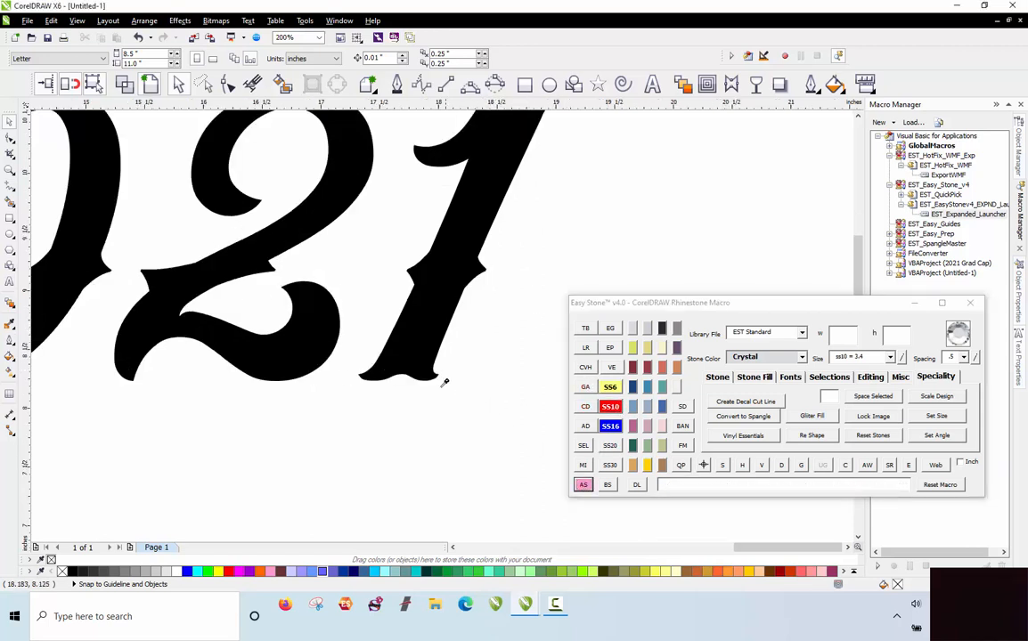
pyautogui.click(420, 368)
pyautogui.scroll(2, 430, 374)
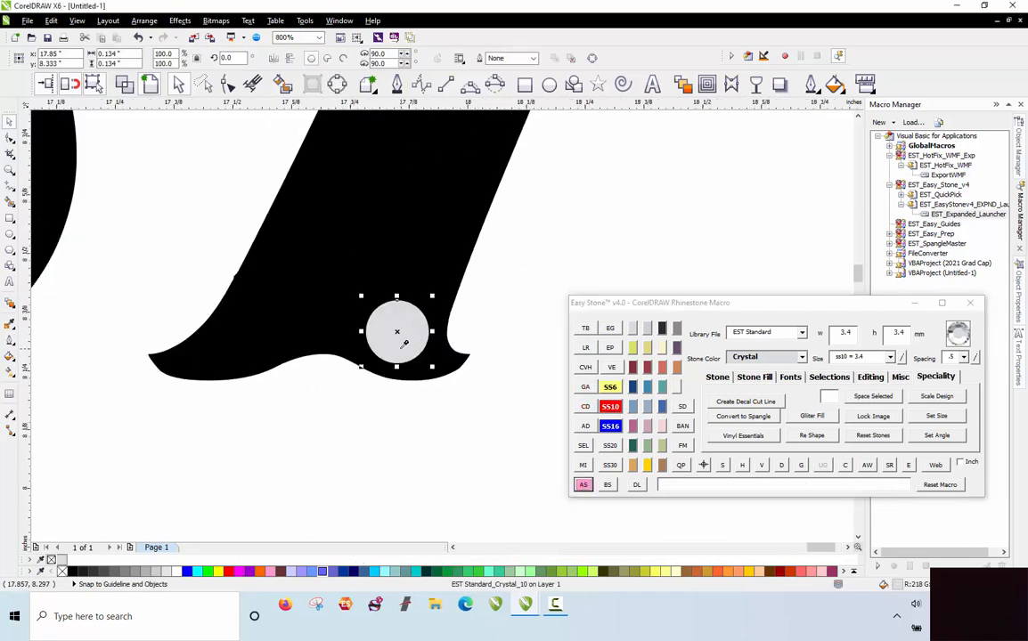
pyautogui.press('Escape')
pyautogui.moveTo(413, 349); pyautogui.dragTo(417, 361)
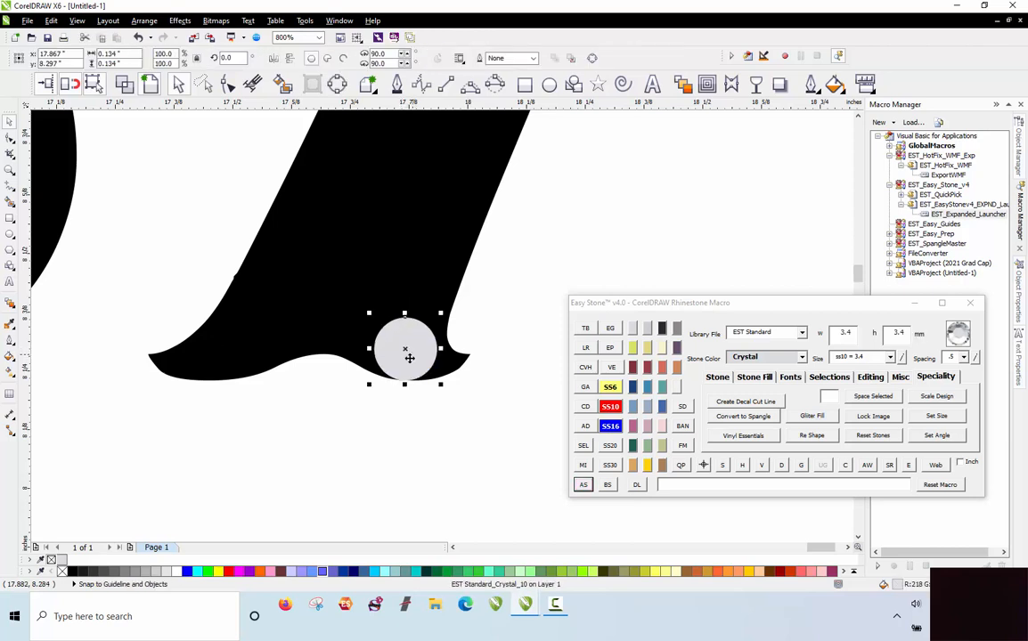
# Copy the stone to the upper right tip of the 1 and blend a straight row of stones between the two.
pyautogui.scroll(-2, 390, 389)
pyautogui.scroll(1, 378, 381)
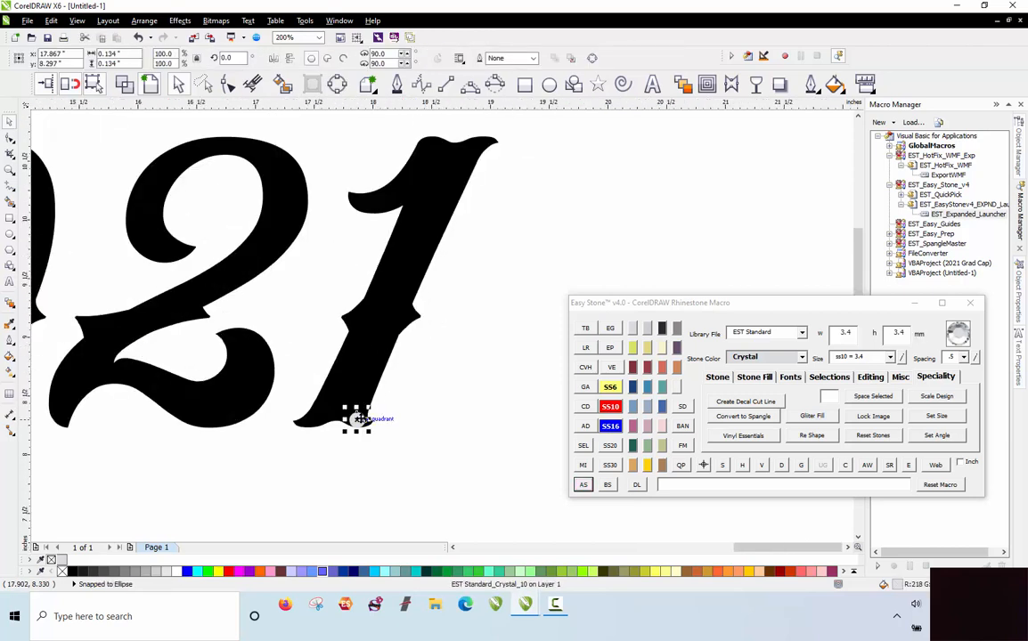
pyautogui.moveTo(487, 177)
pyautogui.mouseDown()
pyautogui.moveTo(492, 160)
pyautogui.moveTo(482, 158)
pyautogui.mouseUp()
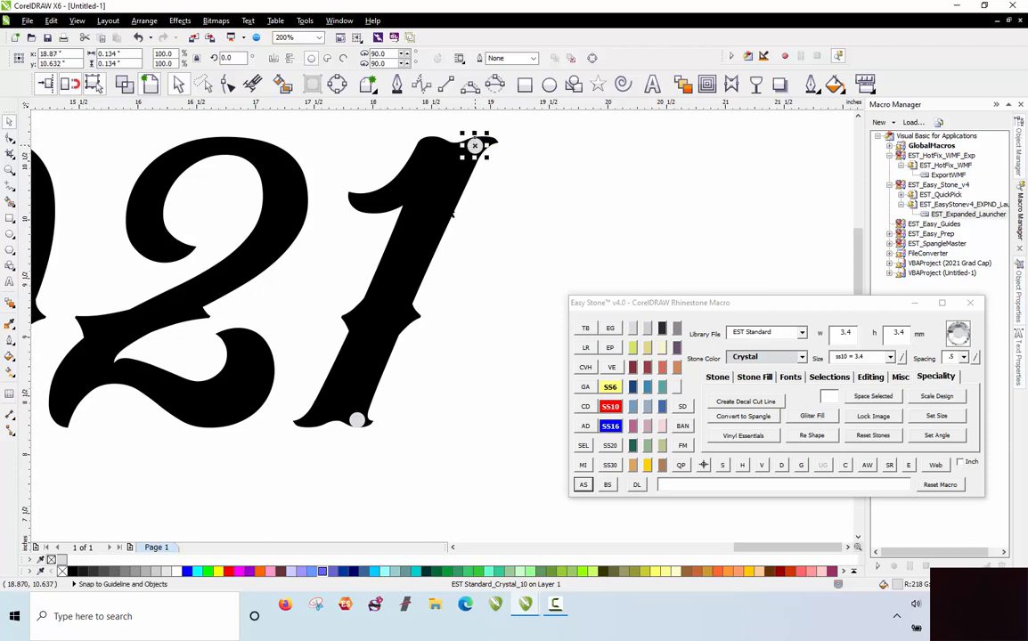
pyautogui.keyDown('shift'); pyautogui.click(356, 420); pyautogui.keyUp('shift')
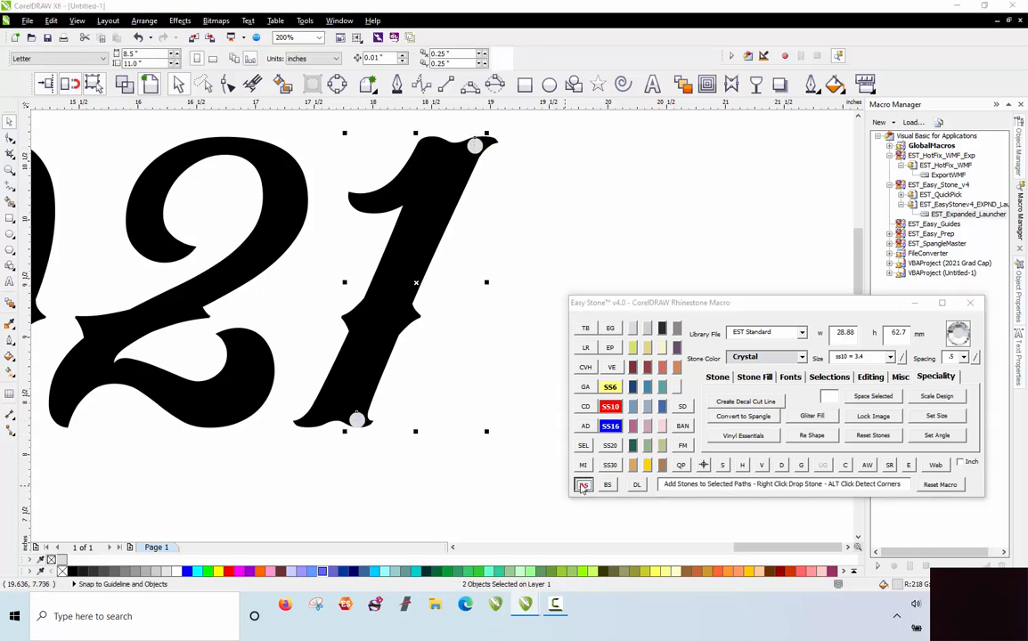
pyautogui.click(607, 484)
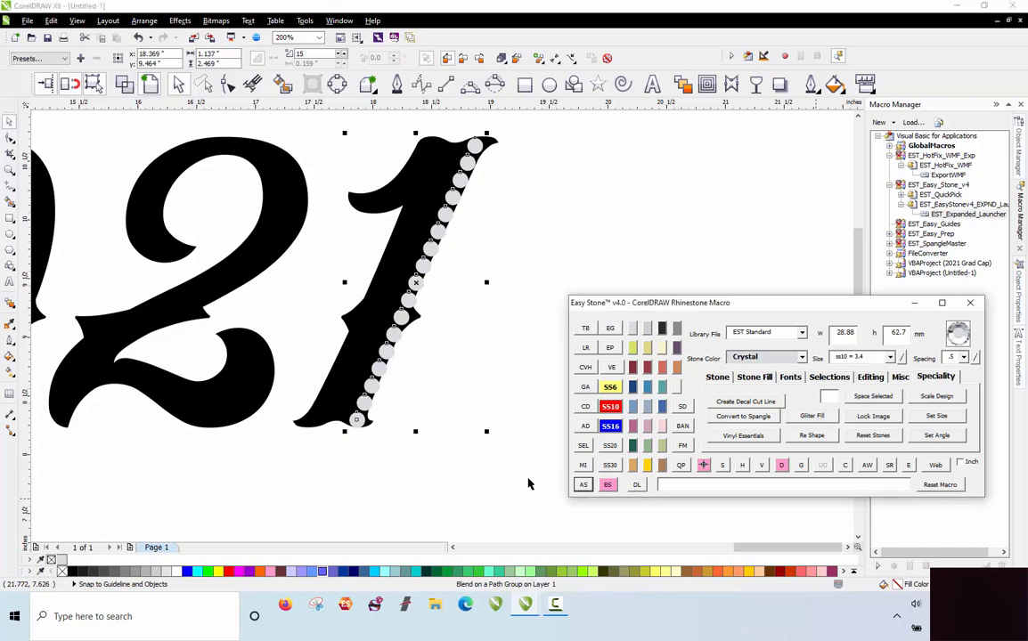
pyautogui.click(391, 436)
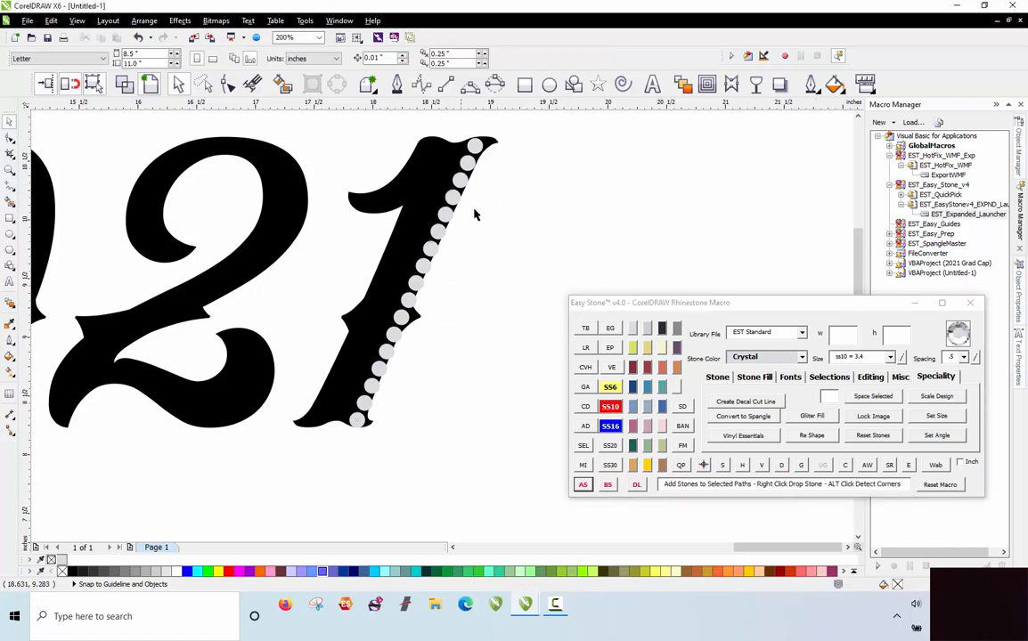
# Duplicate the slanted stone row twice to the left, staggering the copies to fill the stem of the 1.
pyautogui.moveTo(538, 126); pyautogui.dragTo(338, 450)
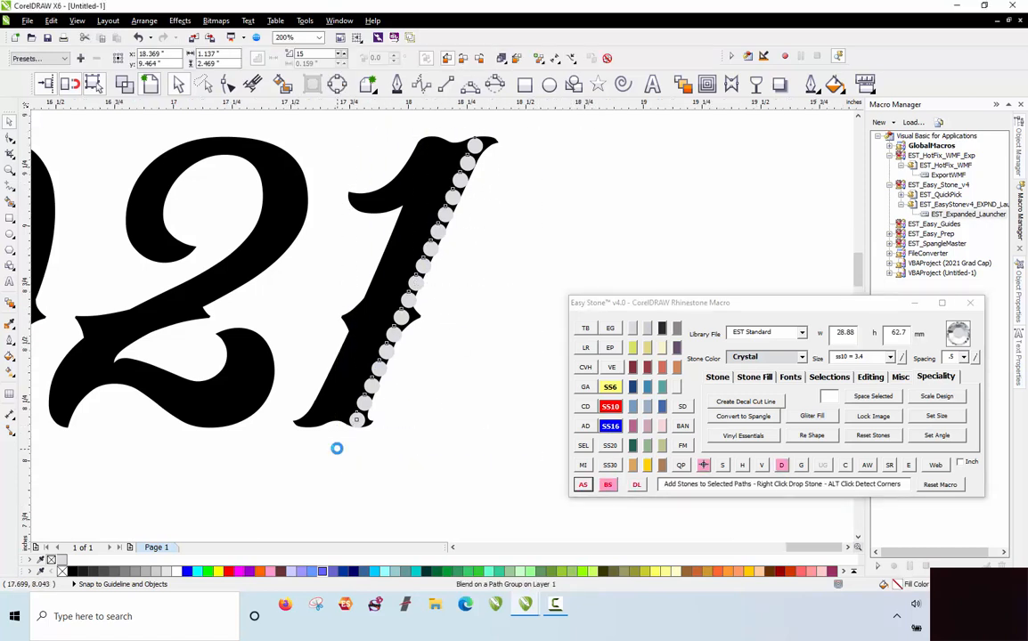
pyautogui.scroll(4, 347, 426)
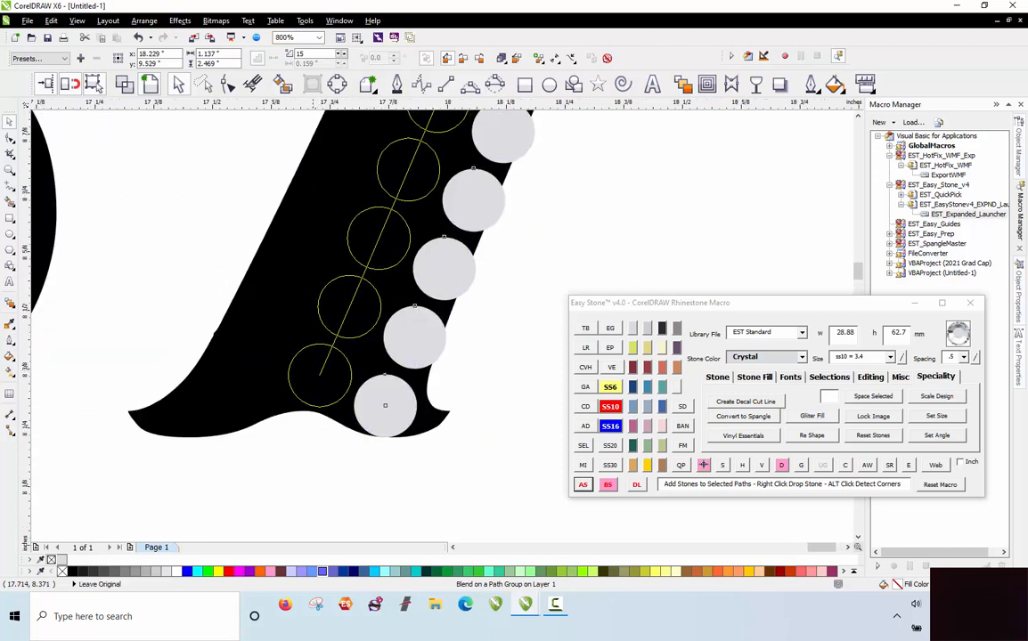
pyautogui.moveTo(385, 405)
pyautogui.mouseDown()
pyautogui.moveTo(318, 376)
pyautogui.moveTo(233, 393)
pyautogui.mouseUp()
pyautogui.rightClick(265, 373)
pyautogui.scroll(-4, 206, 461)
pyautogui.click(230, 493)
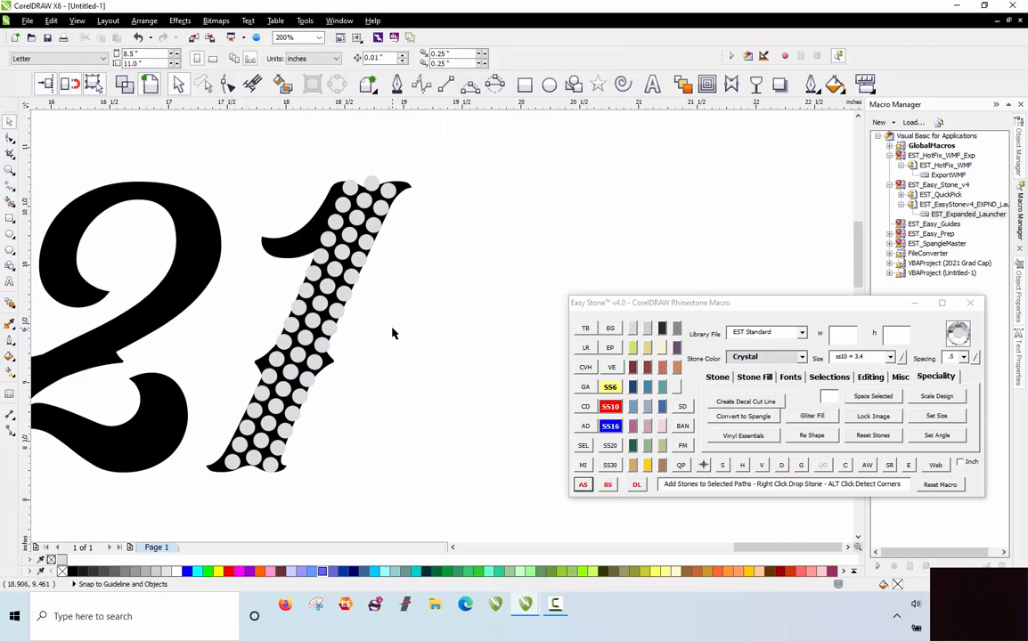
# Remove the blend paths from all three slanted stone rows in the 1 so the stones become individual objects.
pyautogui.scroll(4, 392, 178)
pyautogui.click(346, 199)
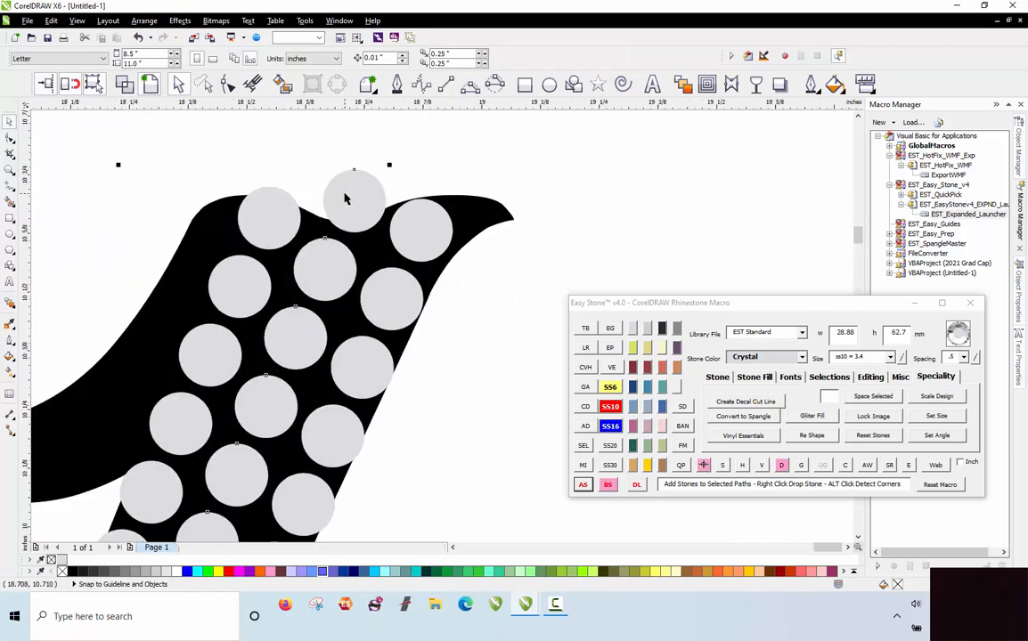
pyautogui.scroll(-4, 354, 193)
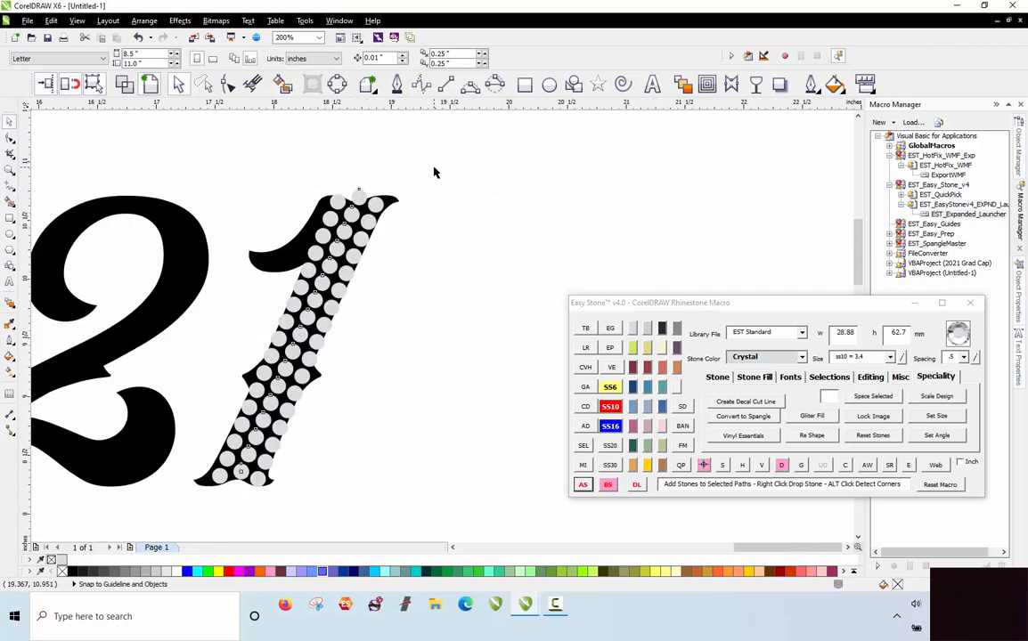
pyautogui.moveTo(443, 156); pyautogui.dragTo(175, 515)
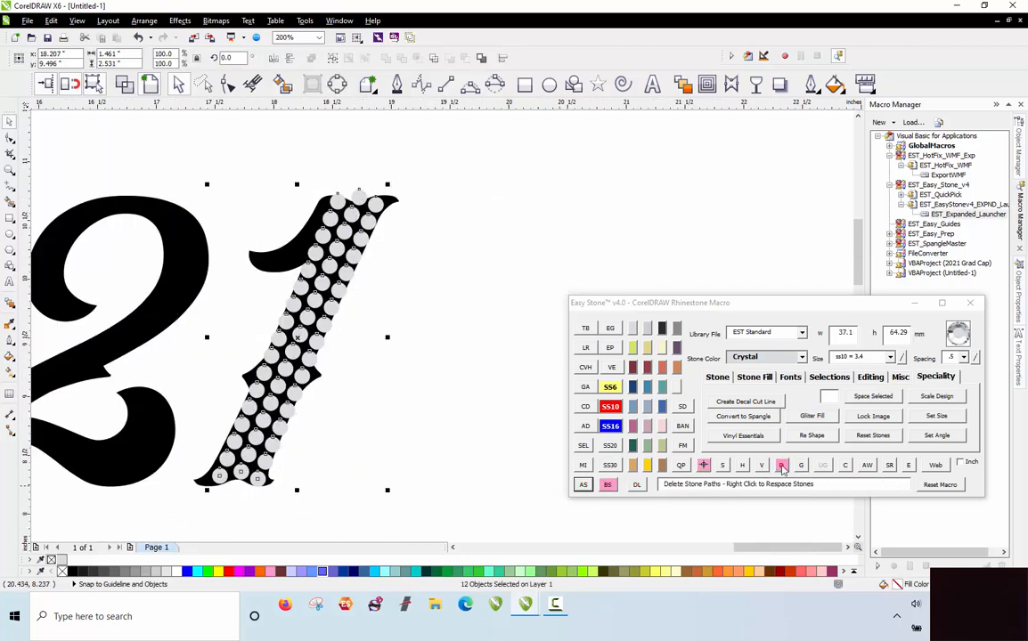
pyautogui.click(781, 465)
# Delete the stone overhanging the top notch of the 1 and move the stone beneath it up against the notch edge.
pyautogui.scroll(4, 356, 196)
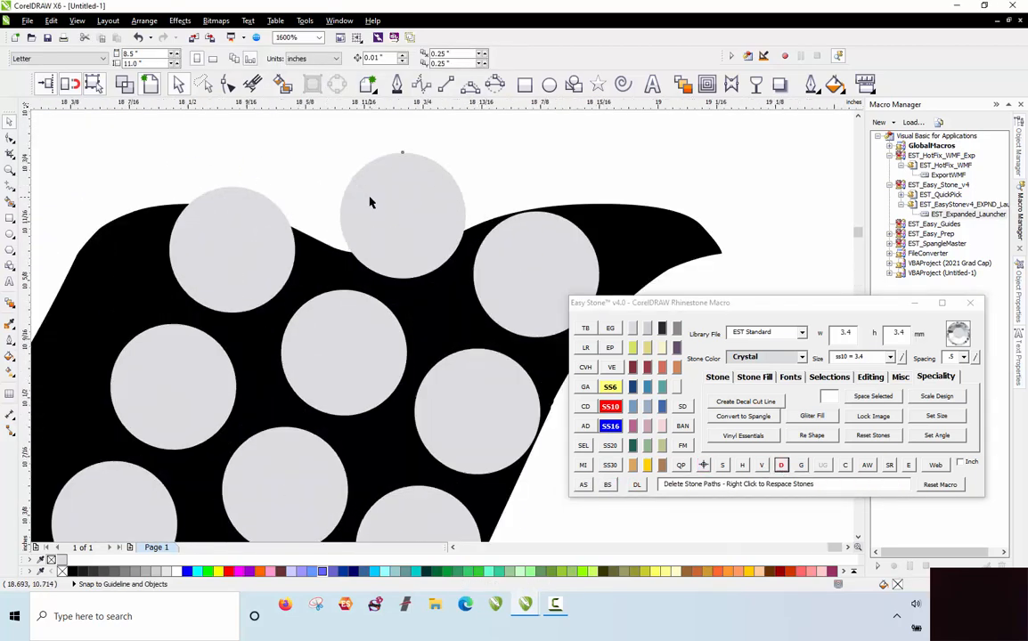
pyautogui.click(370, 204)
pyautogui.press('Delete')
pyautogui.scroll(-2, 331, 197)
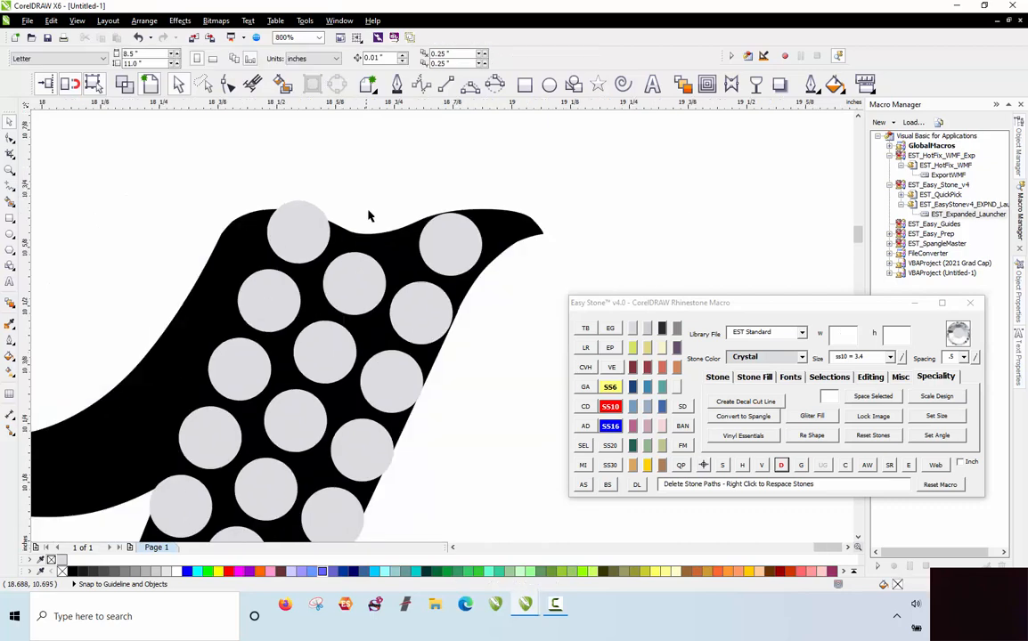
pyautogui.scroll(1, 374, 209)
pyautogui.scroll(2, 323, 253)
pyautogui.moveTo(312, 275); pyautogui.dragTo(334, 236)
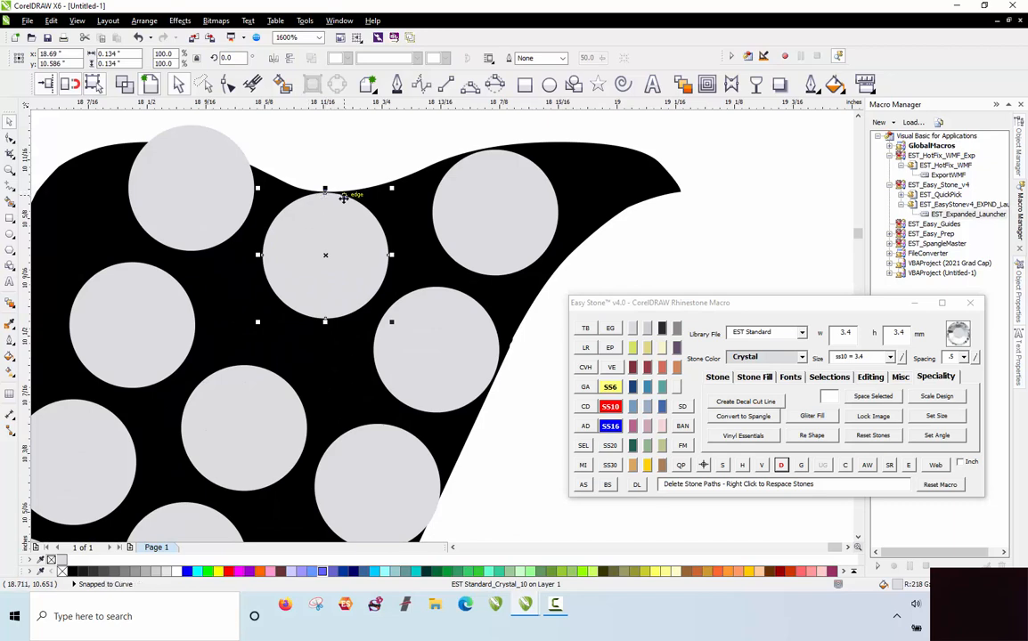
# Re-blend the middle stone row evenly between its top and bottom stones and remove its blend path.
pyautogui.scroll(-4, 357, 174)
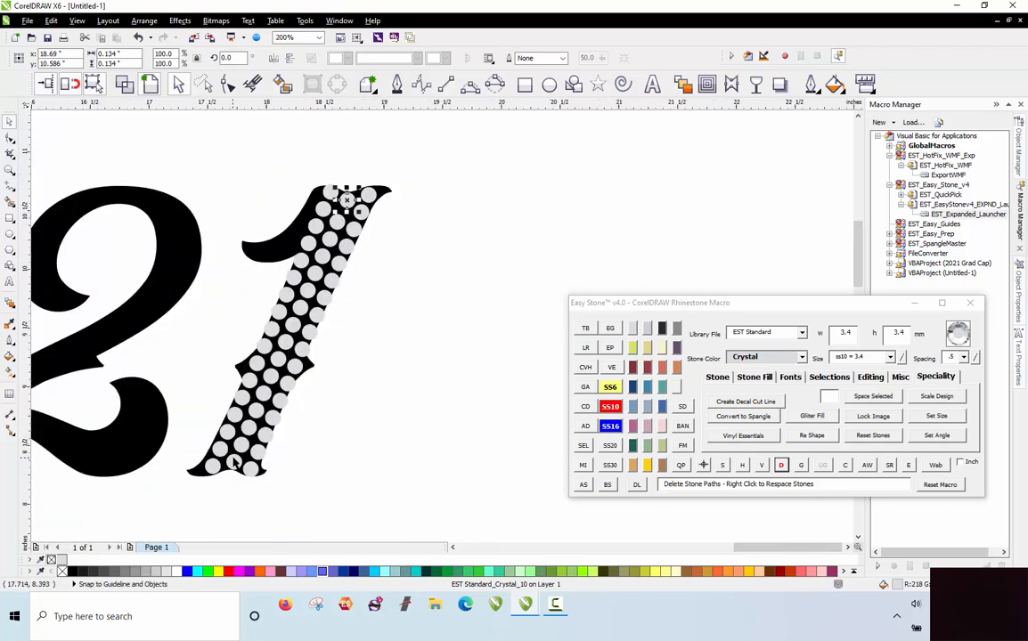
pyautogui.click(241, 431)
pyautogui.click(722, 465)
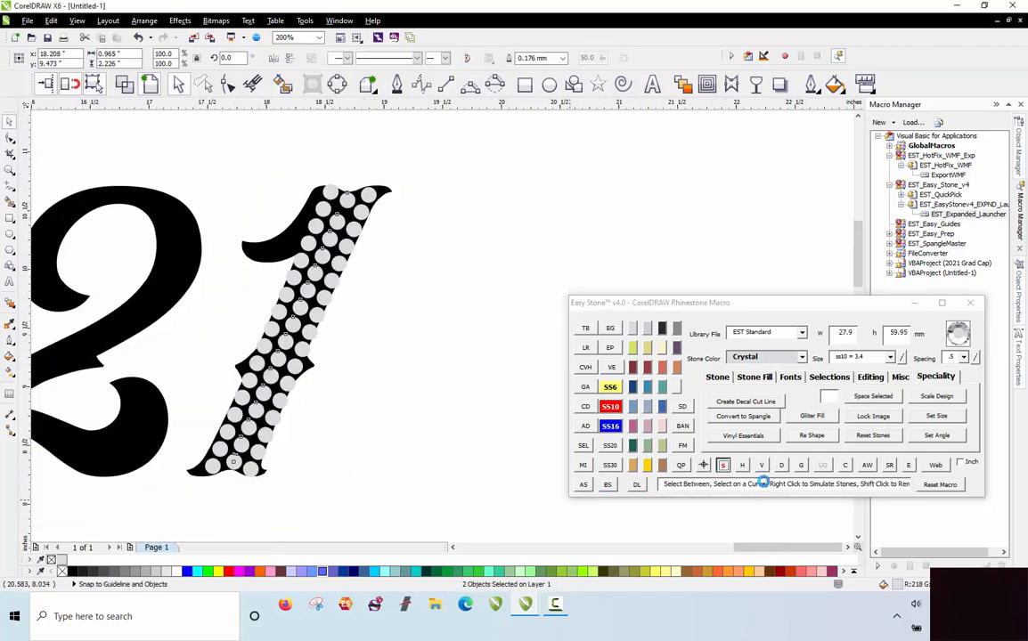
pyautogui.click(782, 466)
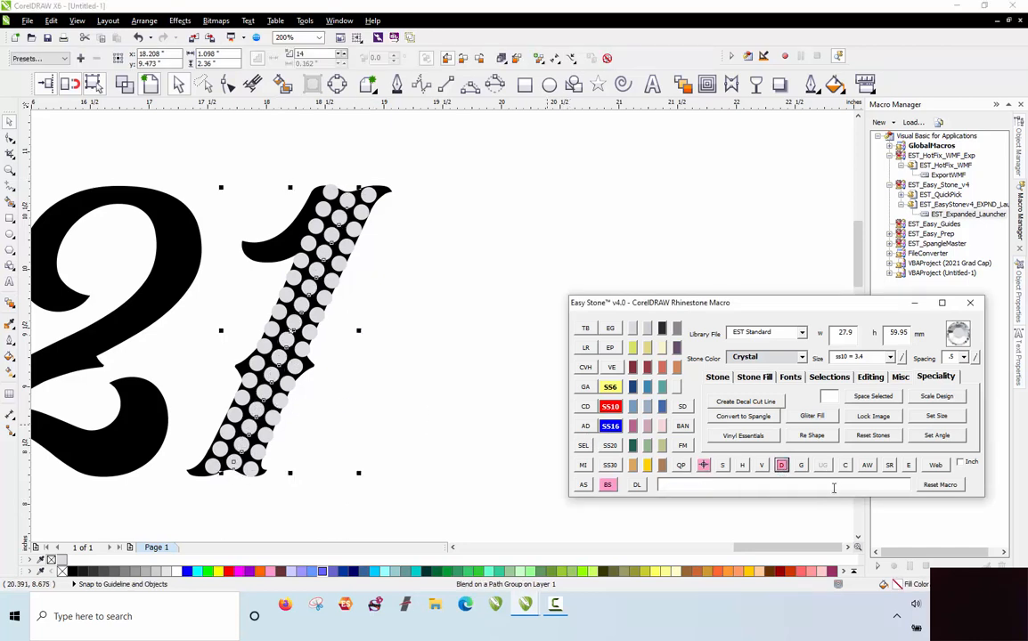
pyautogui.click(781, 466)
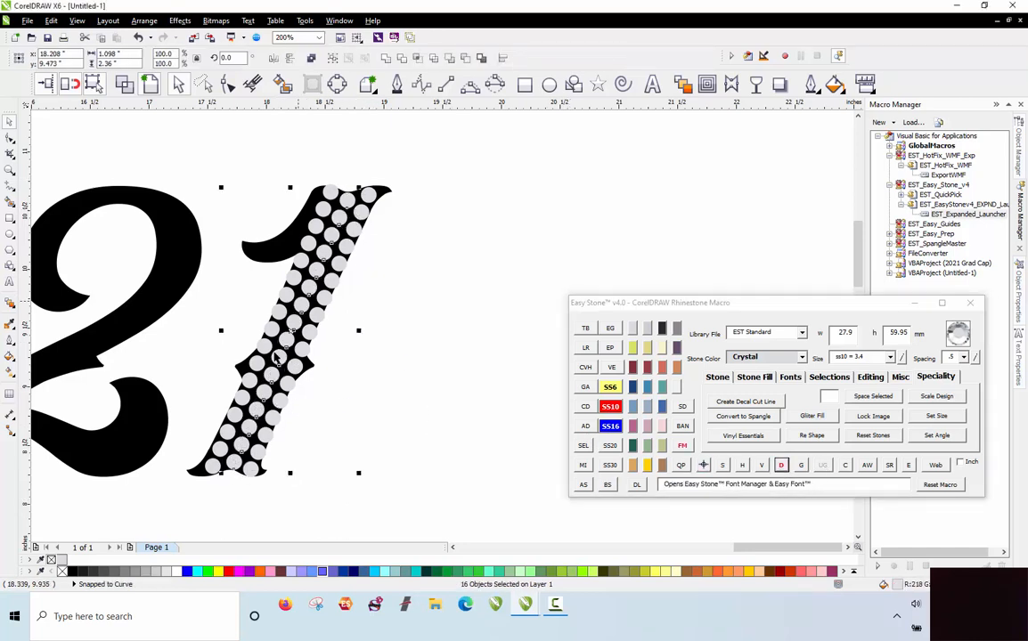
# Copy the right foot's stone onto the tip of that foot and resize the copy to SS6.
pyautogui.click(223, 508)
pyautogui.scroll(5, 262, 437)
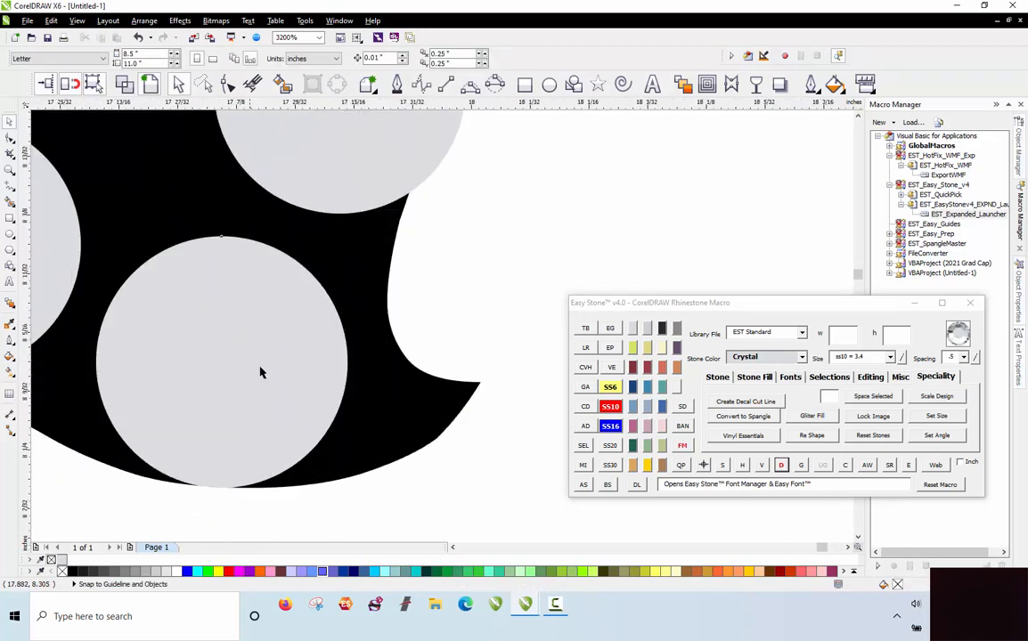
pyautogui.moveTo(260, 373); pyautogui.dragTo(467, 386)
pyautogui.scroll(-2, 461, 353)
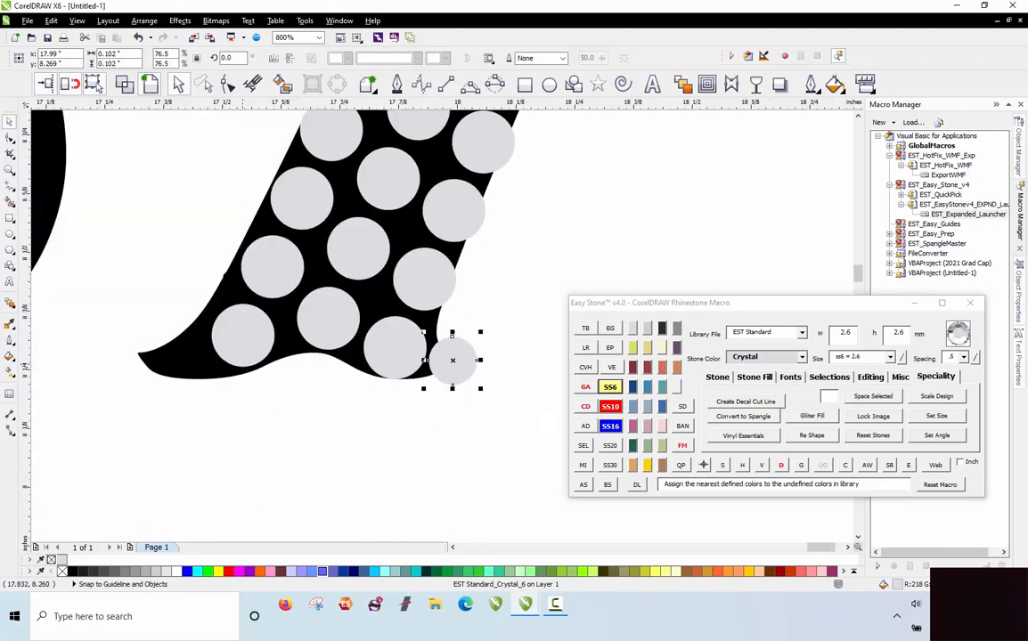
# Extend the left foot of the 1 with a copied SS10 stone and an SS6 stone at its outer tip.
pyautogui.scroll(1, 200, 358)
pyautogui.moveTo(254, 316); pyautogui.dragTo(126, 366)
pyautogui.rightClick(134, 367)
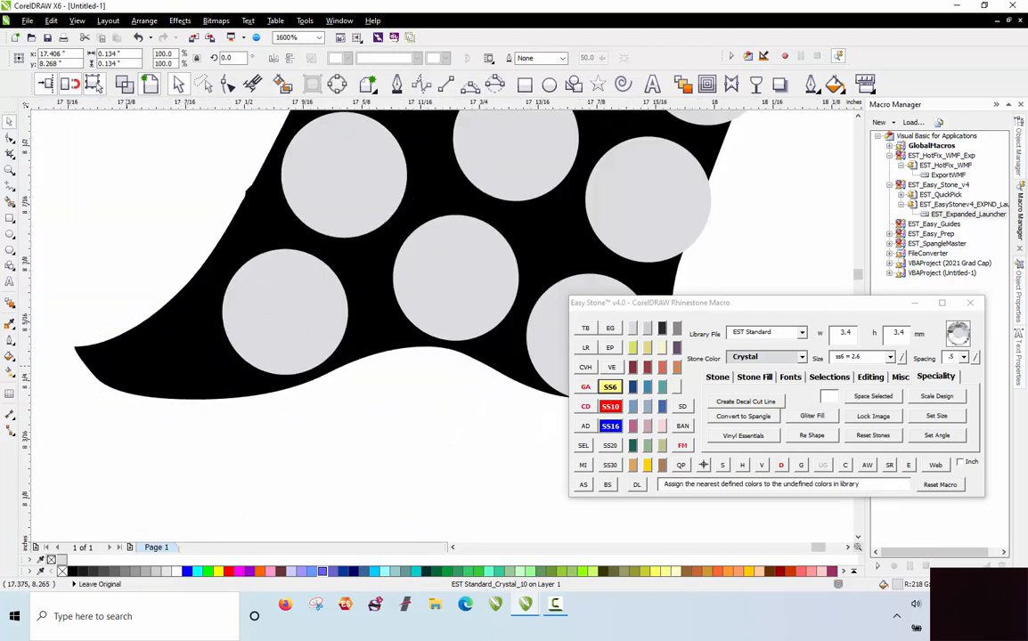
pyautogui.scroll(-1, 385, 312)
pyautogui.moveTo(540, 339); pyautogui.dragTo(208, 342)
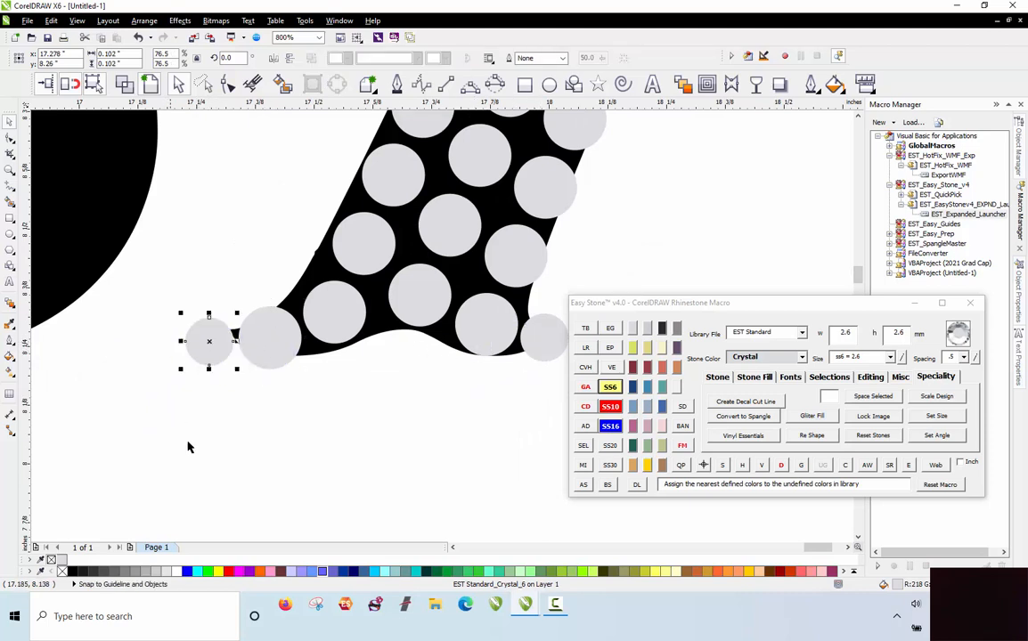
pyautogui.click(198, 463)
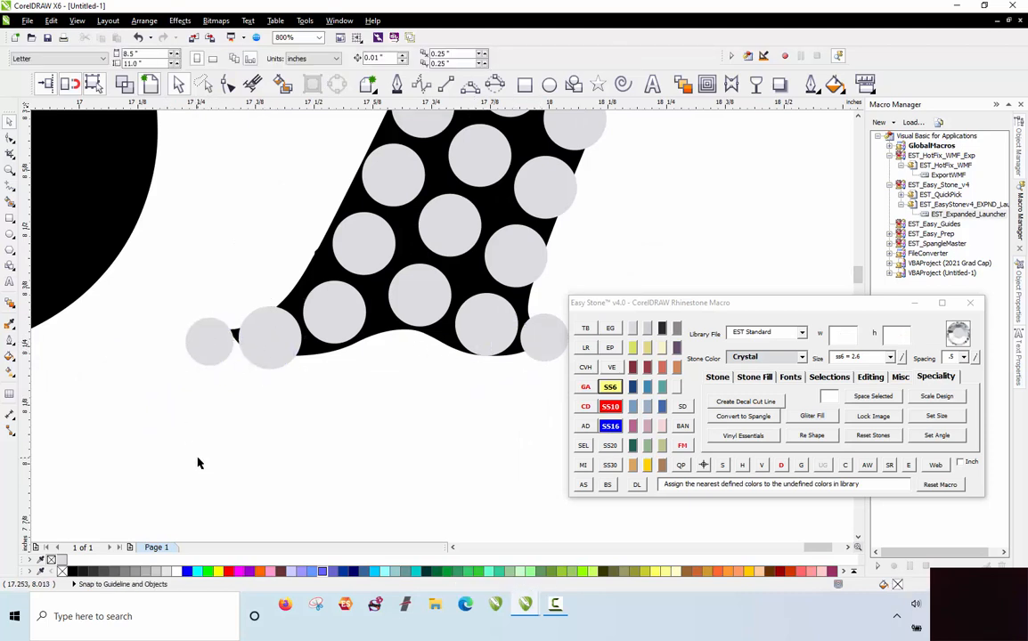
pyautogui.scroll(-2, 189, 516)
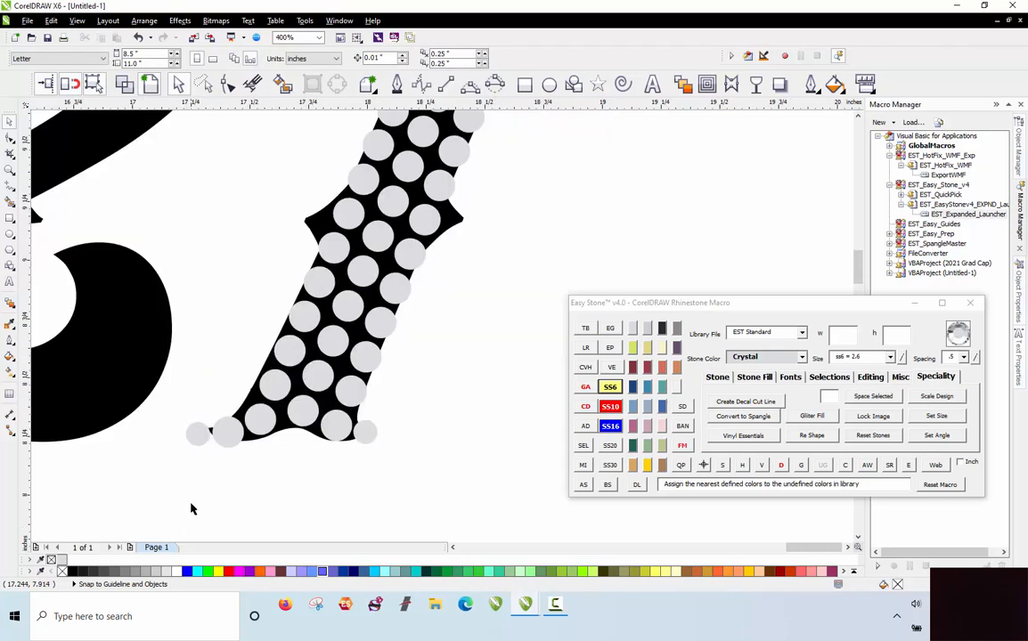
# Copy SS6 stones around the pointed spurs on the stem of the 1, placing three on each side.
pyautogui.scroll(-2, 223, 463)
pyautogui.scroll(2, 258, 445)
pyautogui.moveTo(325, 445); pyautogui.dragTo(374, 291)
pyautogui.scroll(2, 383, 272)
pyautogui.scroll(2, 385, 267)
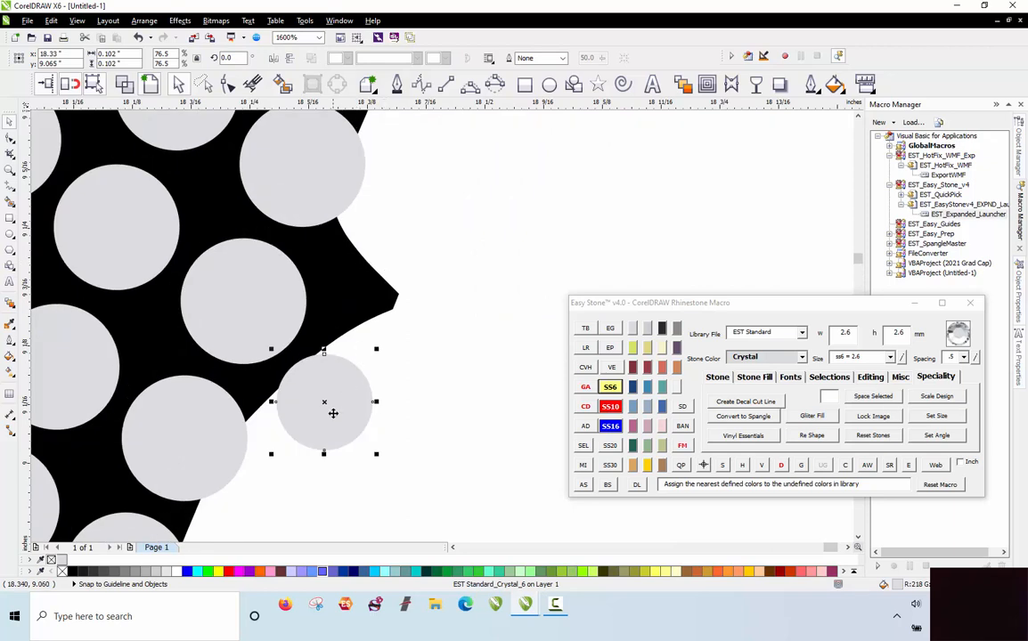
pyautogui.moveTo(332, 415); pyautogui.dragTo(95, 345)
pyautogui.scroll(-1, 499, 351)
pyautogui.scroll(-3, 148, 481)
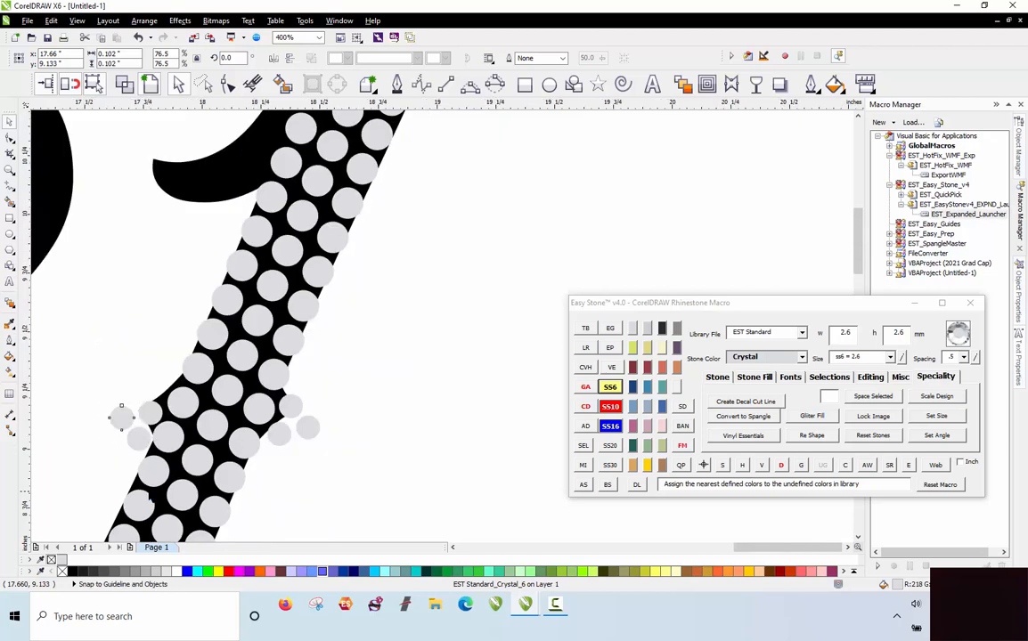
# Copy an SS6 stone from the right spur onto the upper right tip of the 1.
pyautogui.scroll(-1, 134, 450)
pyautogui.scroll(1, 165, 367)
pyautogui.scroll(-1, 259, 330)
pyautogui.scroll(1, 234, 444)
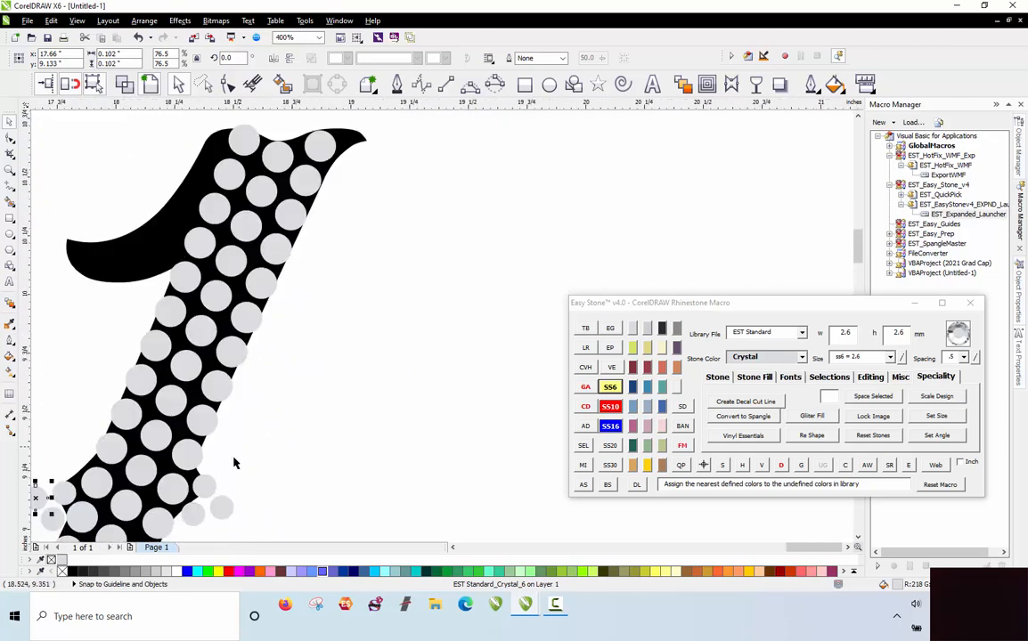
pyautogui.scroll(-1, 189, 457)
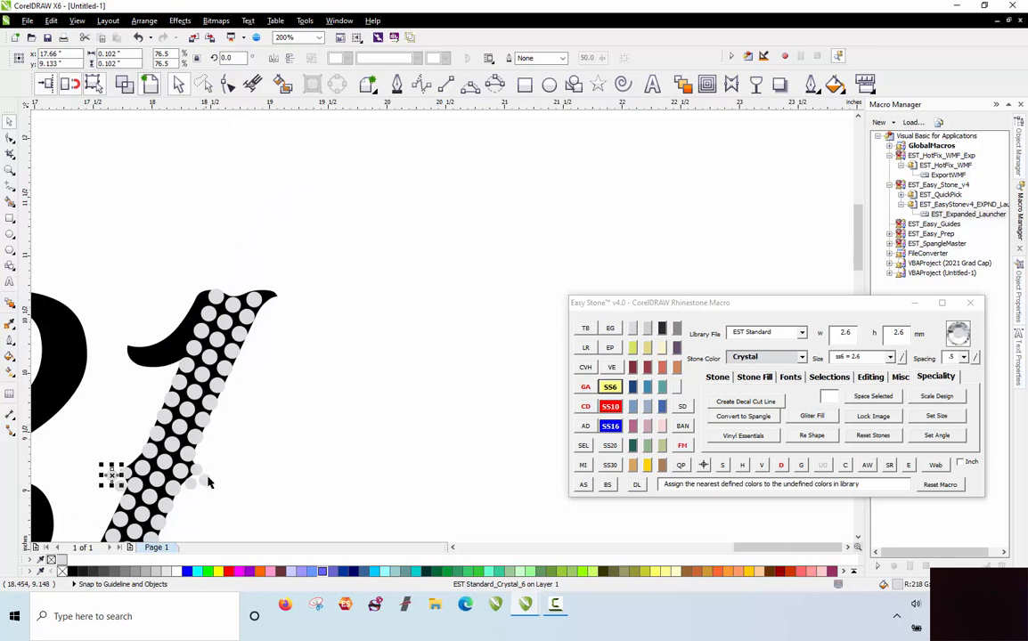
pyautogui.moveTo(205, 479); pyautogui.dragTo(272, 307)
pyautogui.scroll(3, 270, 294)
pyautogui.scroll(-5, 377, 291)
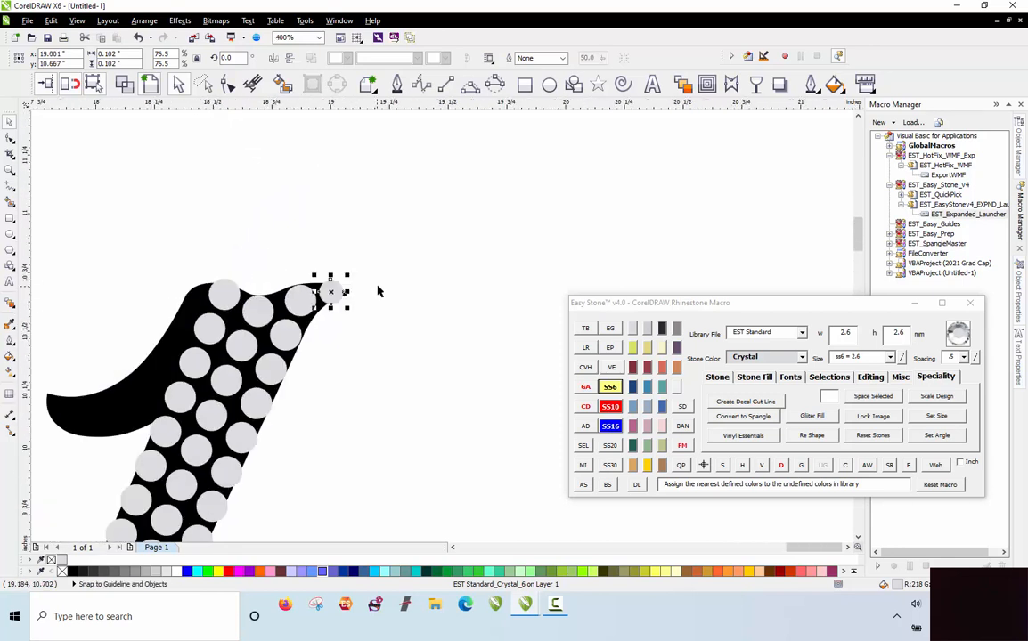
# Fill the upper left edge of the 1 with two SS6 stones and two SS10 stones below them.
pyautogui.scroll(2, 353, 292)
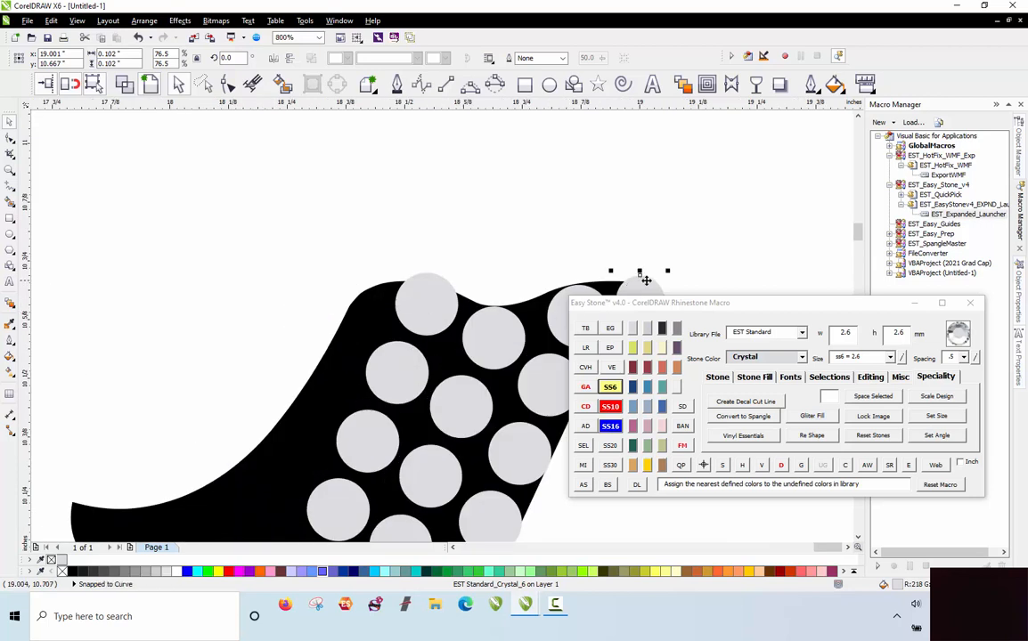
pyautogui.moveTo(644, 281); pyautogui.dragTo(301, 410)
pyautogui.scroll(-1, 375, 264)
pyautogui.scroll(1, 345, 337)
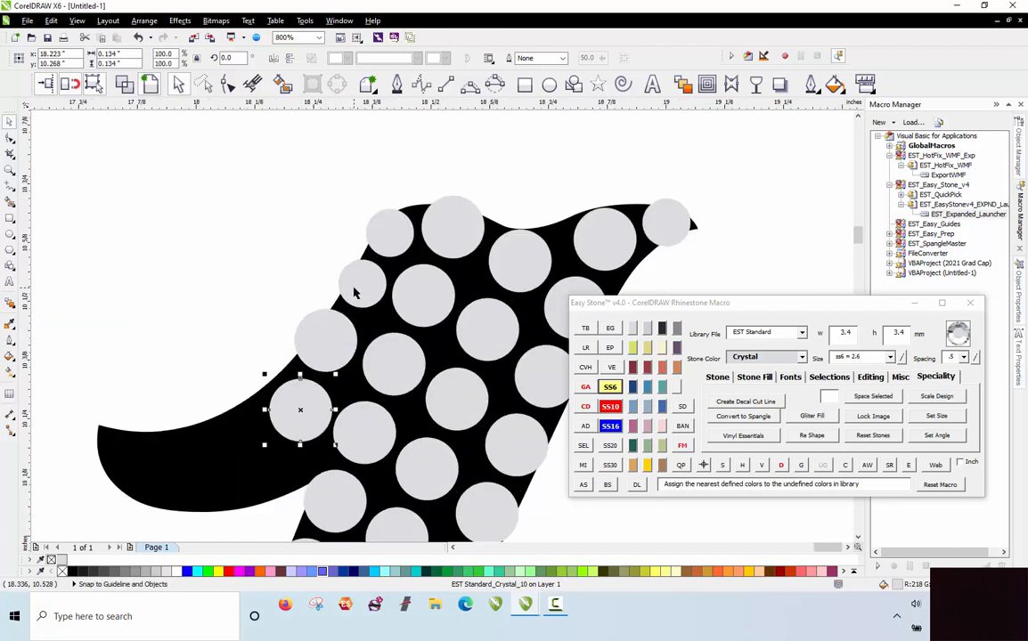
# Copy a stone to the base of the 1's flag, resize it to SS10, and duplicate it along the flag's lower edge.
pyautogui.moveTo(354, 288); pyautogui.dragTo(280, 478)
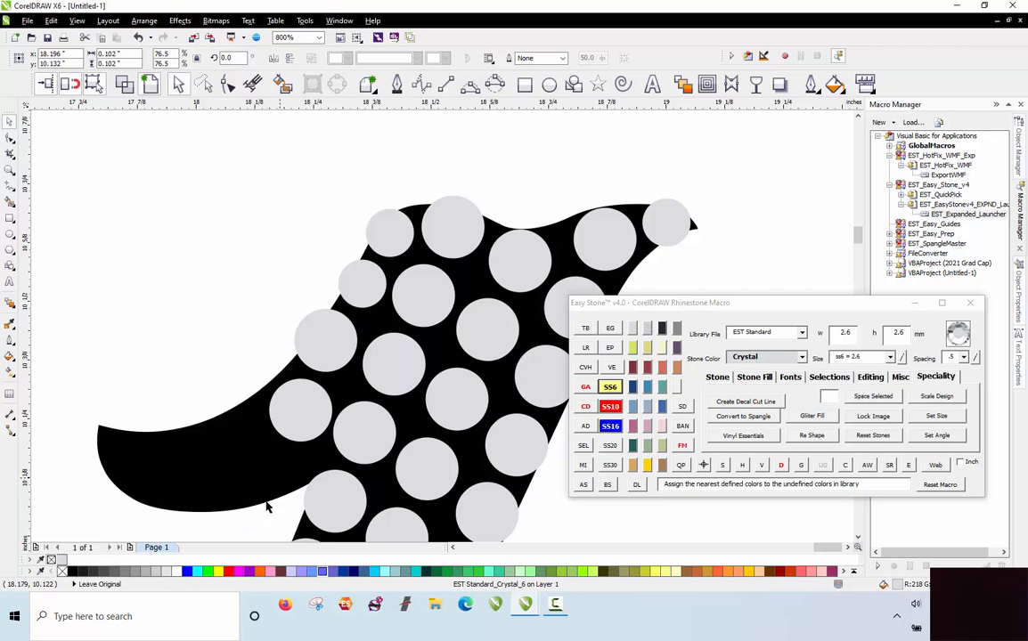
pyautogui.scroll(1, 266, 507)
pyautogui.click(610, 407)
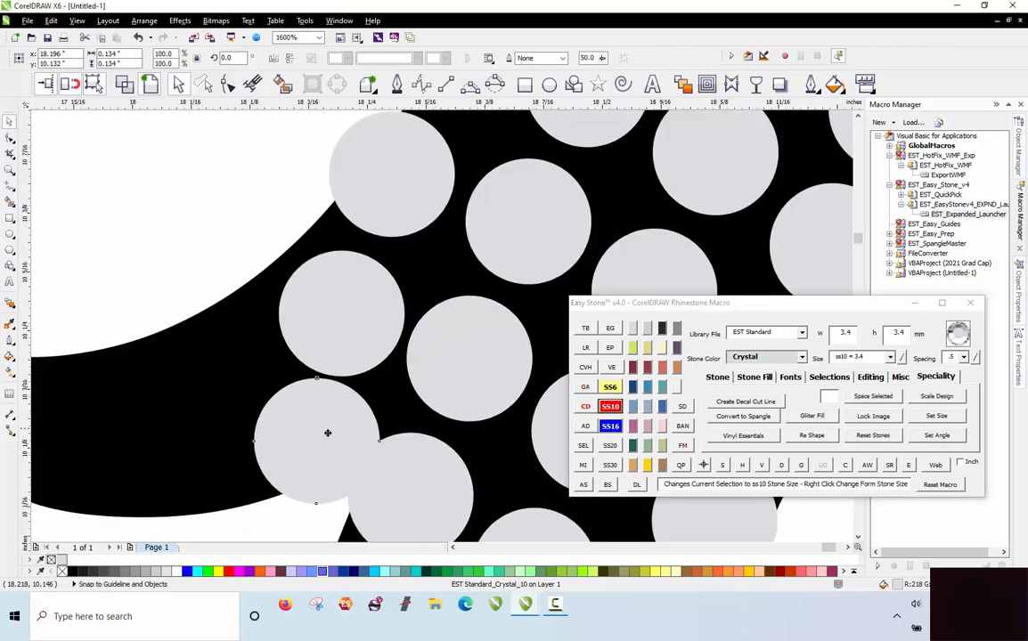
pyautogui.scroll(-1, 321, 388)
pyautogui.scroll(1, 321, 434)
pyautogui.moveTo(330, 431); pyautogui.dragTo(177, 463)
pyautogui.rightClick(178, 464)
pyautogui.scroll(-1, 178, 462)
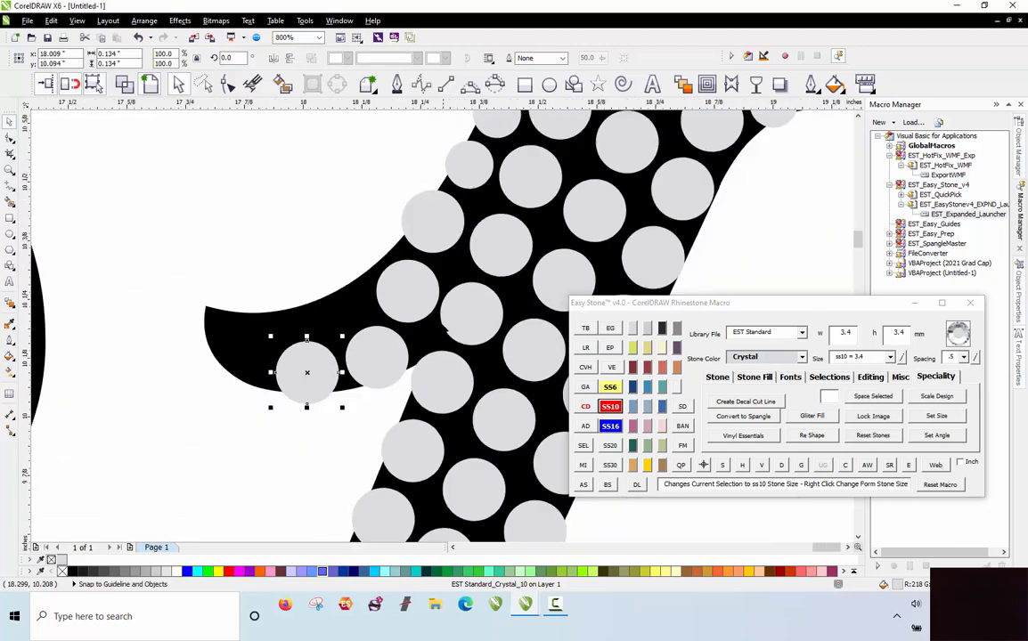
pyautogui.scroll(1, 296, 375)
pyautogui.moveTo(303, 375); pyautogui.dragTo(139, 254)
pyautogui.rightClick(199, 359)
# Place three SS6 stones along the upper edge of the 1's flag, ending at its left tip.
pyautogui.rightClick(87, 215)
pyautogui.click(610, 386)
pyautogui.moveTo(136, 254); pyautogui.dragTo(299, 274)
pyautogui.rightClick(414, 241)
pyautogui.rightClick(284, 277)
pyautogui.moveTo(107, 255); pyautogui.dragTo(175, 241)
pyautogui.scroll(-1, 138, 241)
pyautogui.scroll(2, 174, 241)
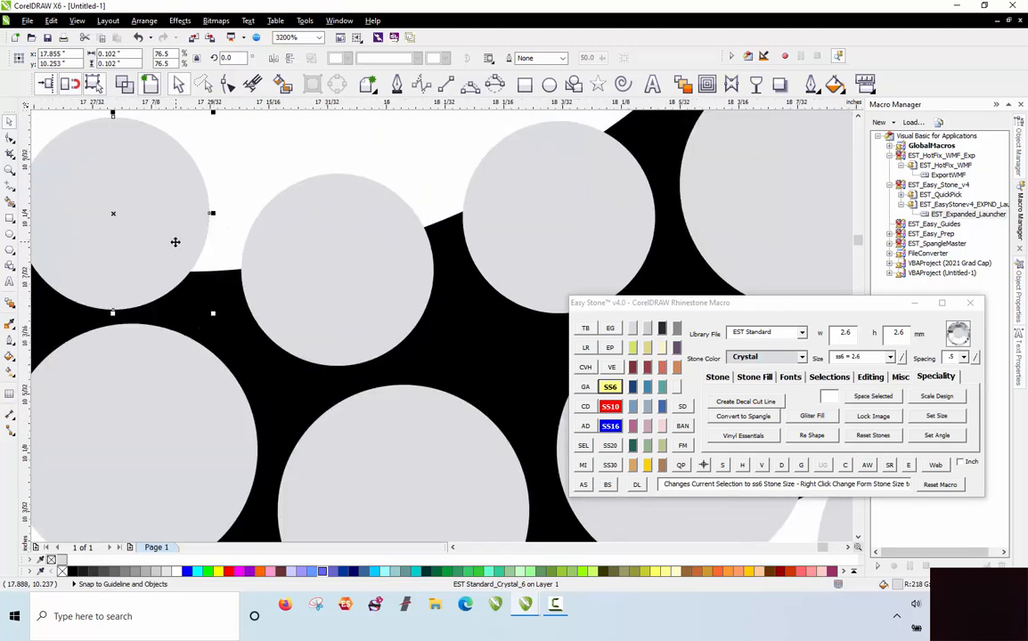
pyautogui.scroll(-3, 176, 231)
pyautogui.scroll(2, 239, 236)
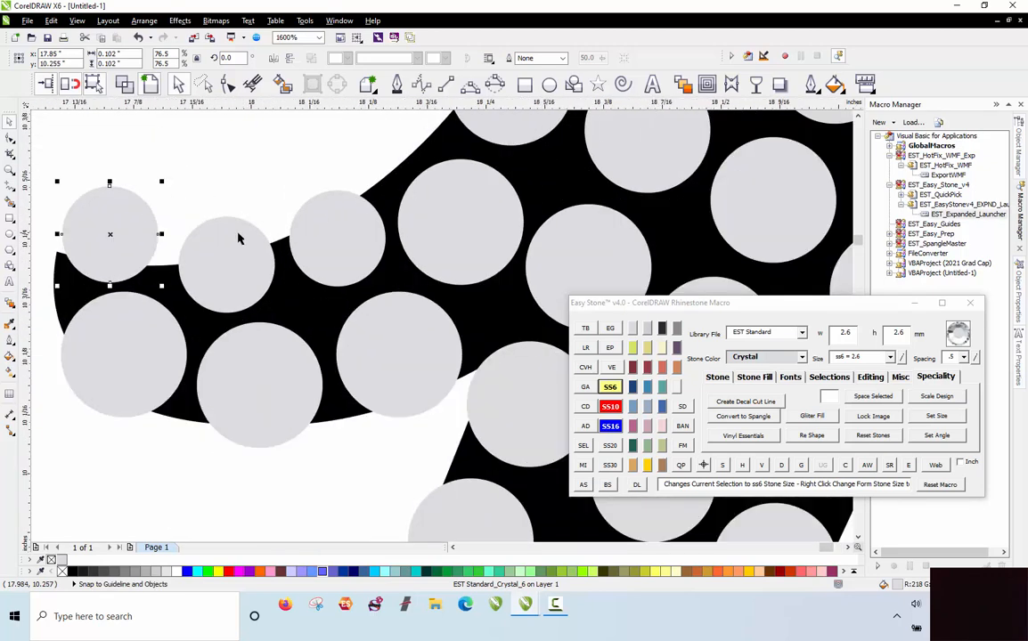
pyautogui.scroll(-2, 224, 272)
pyautogui.click(224, 213)
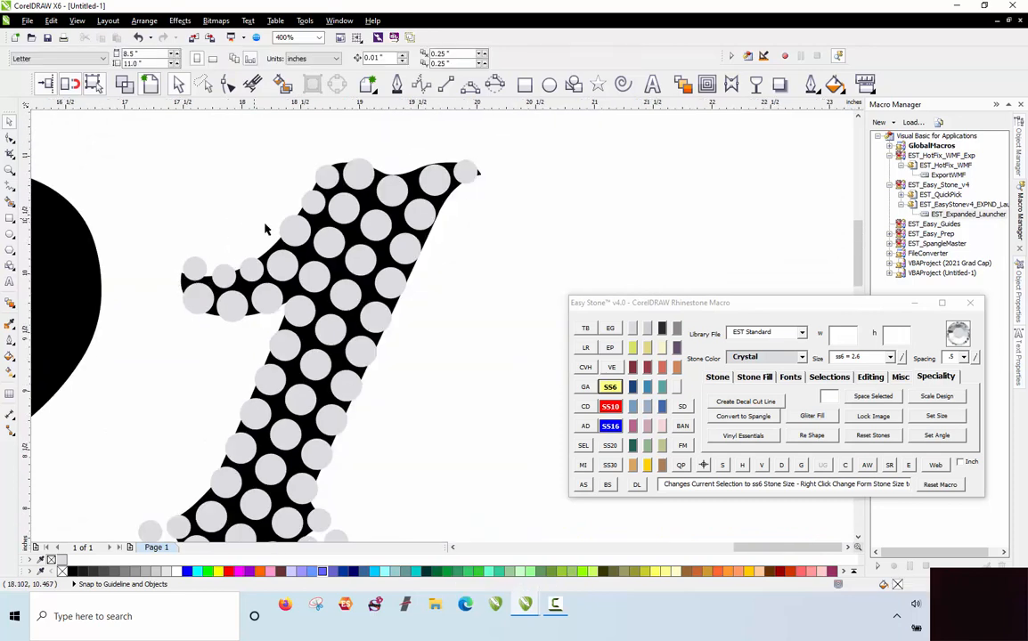
# Select all the stones of the 1 and place a copy of them in the blank area below and right of the text.
pyautogui.scroll(-1, 252, 219)
pyautogui.scroll(-1, 195, 126)
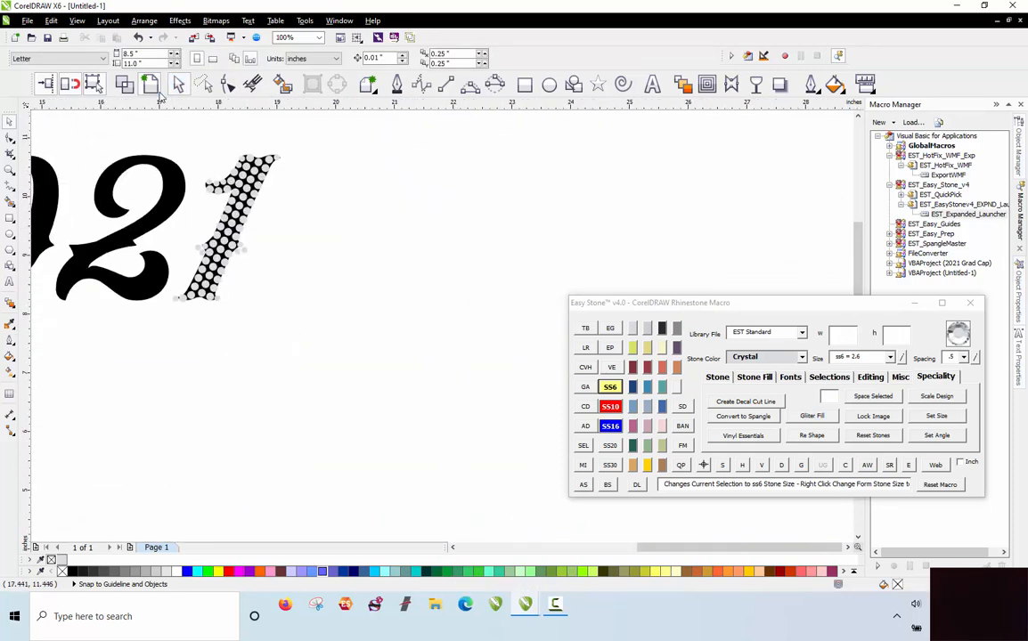
pyautogui.moveTo(333, 133); pyautogui.dragTo(166, 317)
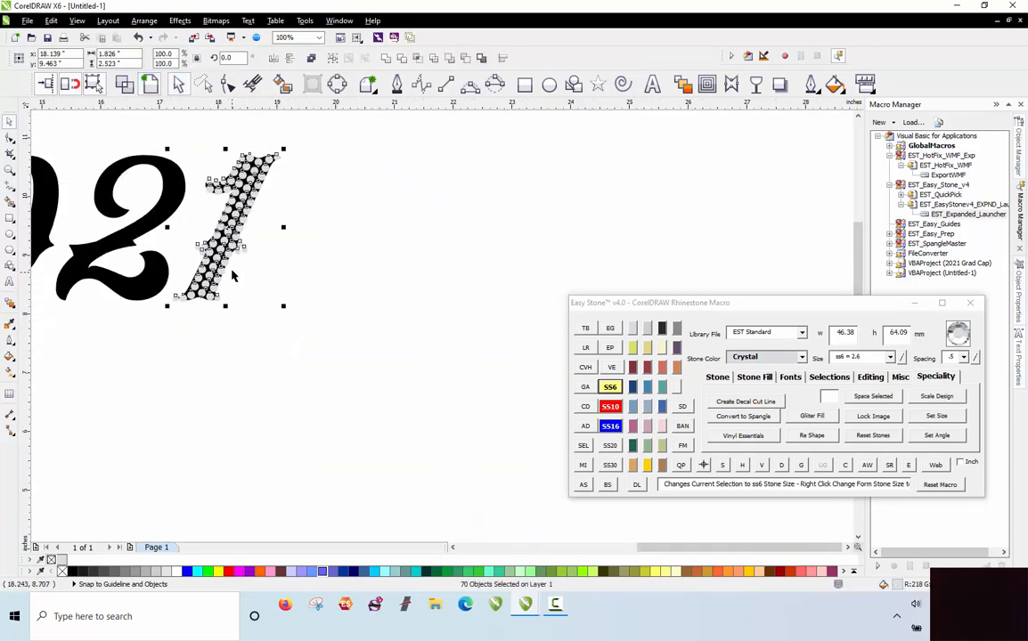
pyautogui.moveTo(224, 272); pyautogui.dragTo(454, 402)
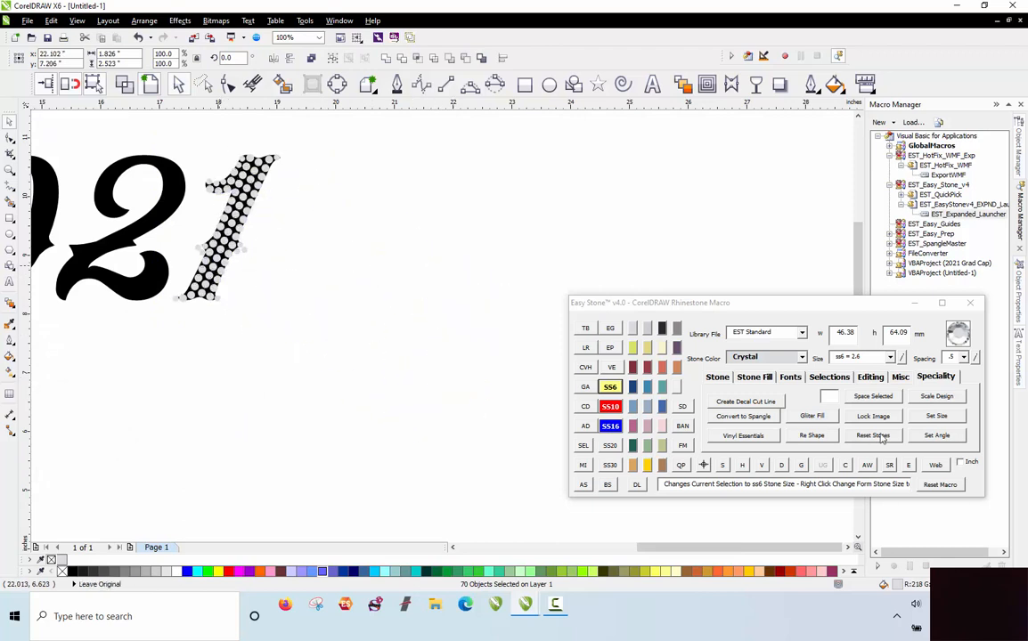
# Add a black weedbox behind the copied stones as a preview background and delete it after viewing.
pyautogui.click(867, 465)
pyautogui.click(559, 161)
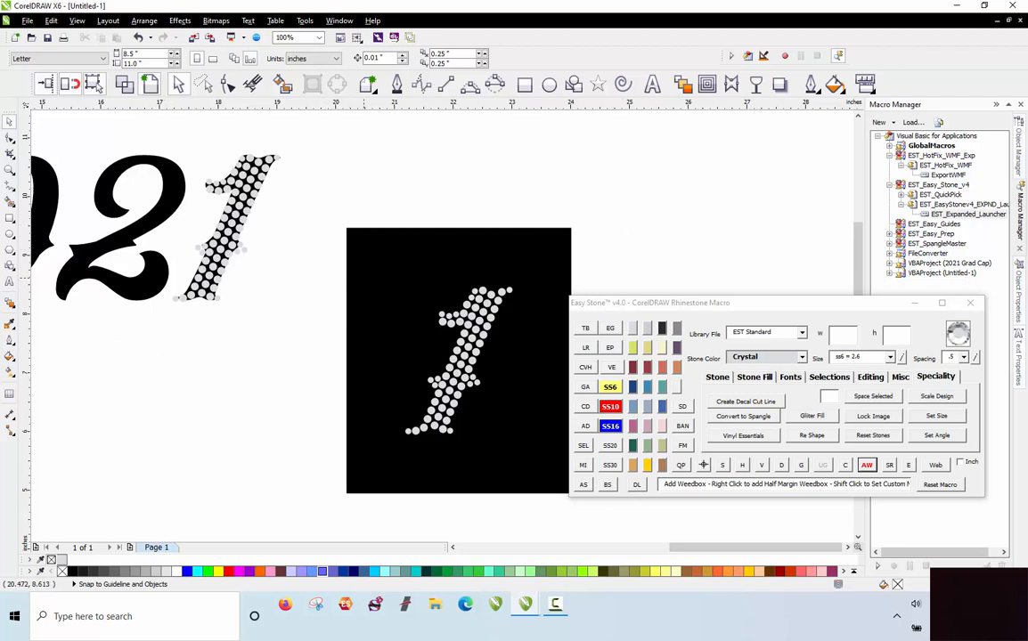
pyautogui.click(362, 276)
pyautogui.press('Delete')
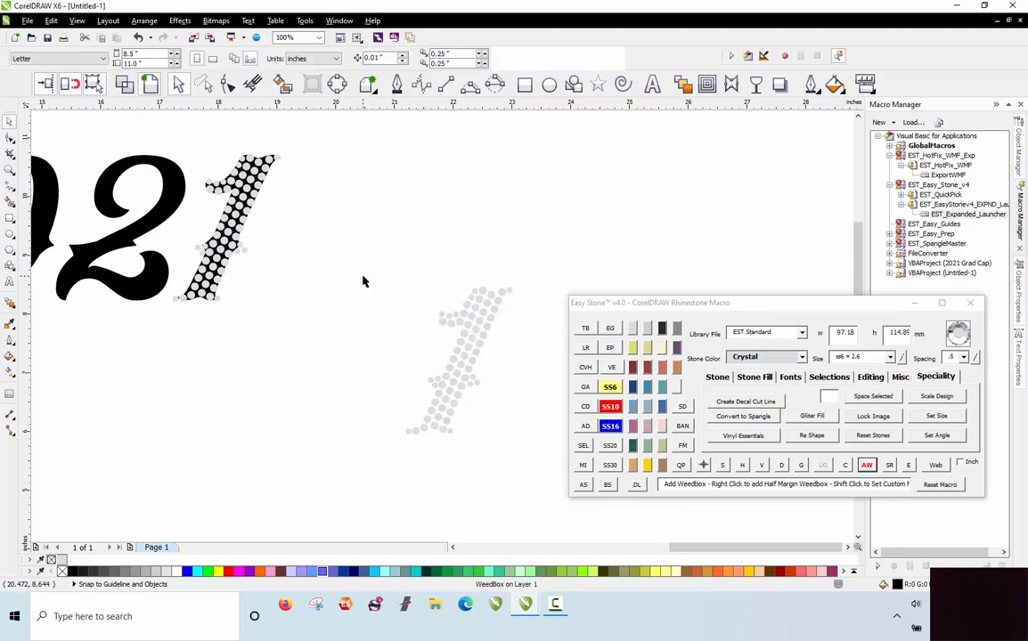
pyautogui.scroll(-2, 462, 264)
pyautogui.scroll(2, 361, 218)
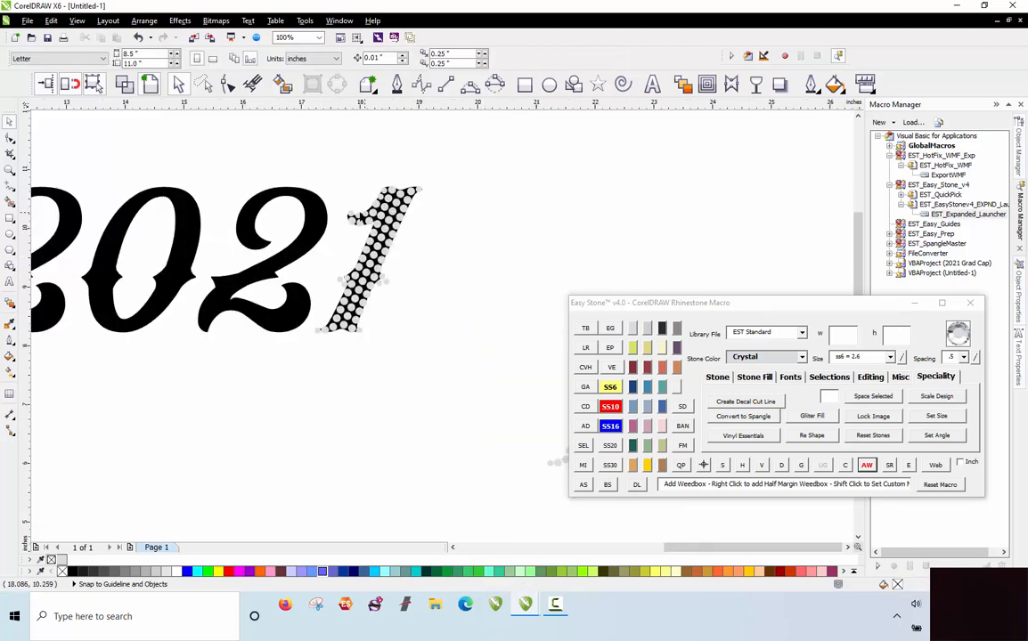
# Copy an SS10 stone from the 1 to the lower-left tip of the last 2 and fine-tune its position.
pyautogui.scroll(2, 230, 246)
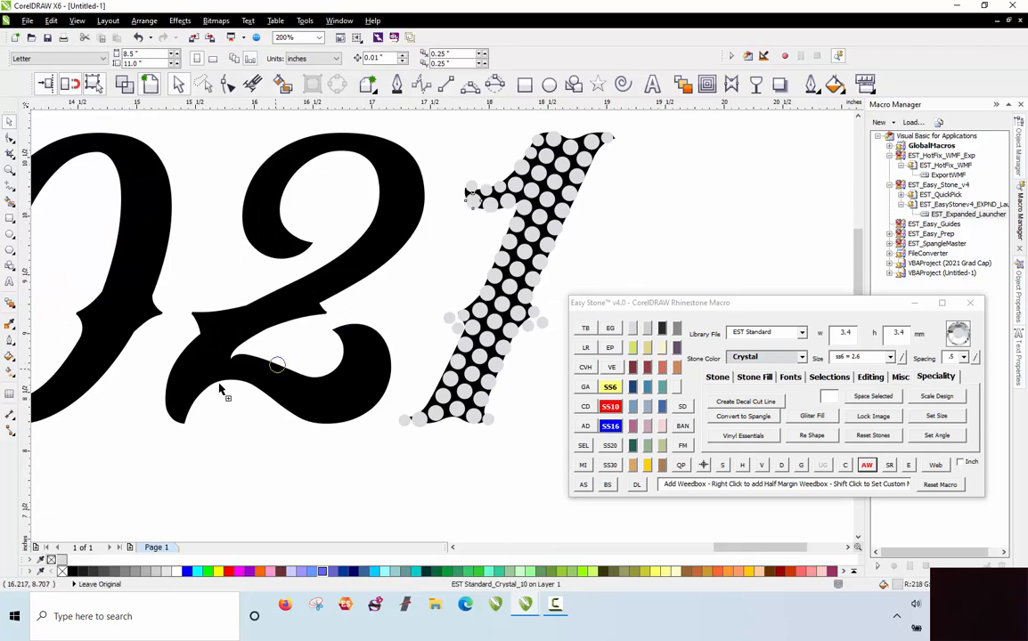
pyautogui.click(198, 406)
pyautogui.scroll(4, 199, 406)
pyautogui.moveTo(168, 436); pyautogui.dragTo(142, 450)
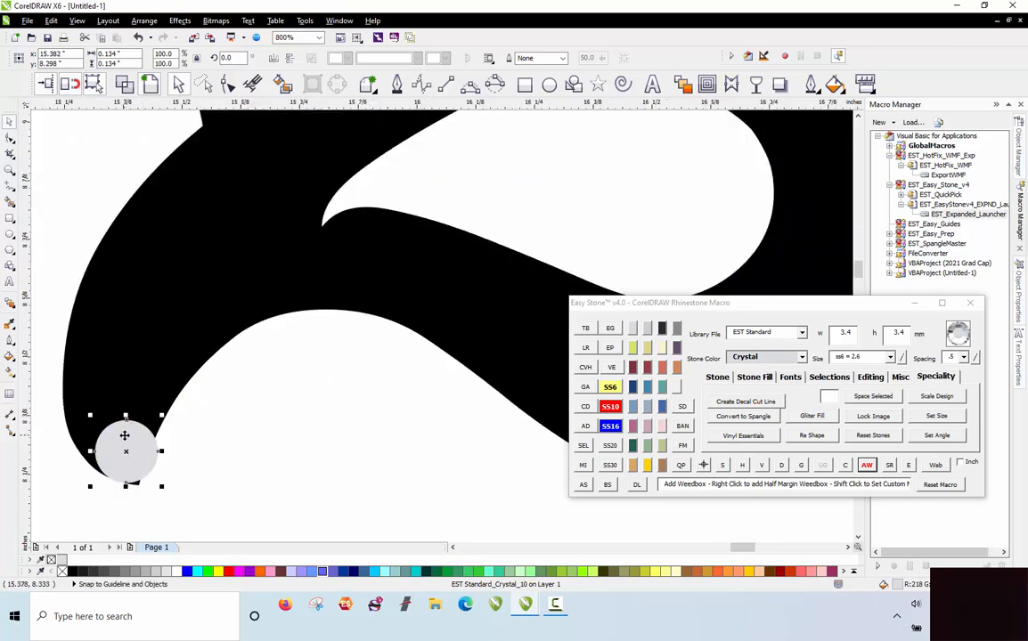
pyautogui.scroll(-3, 124, 436)
pyautogui.scroll(2, 177, 430)
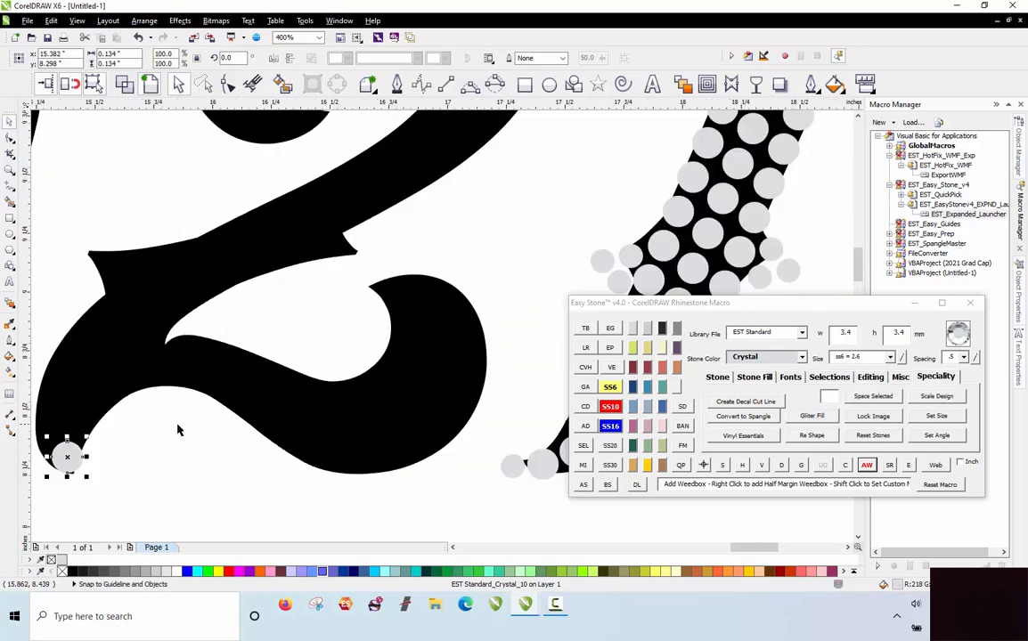
pyautogui.scroll(3, 154, 444)
pyautogui.scroll(-3, 105, 457)
pyautogui.scroll(3, 165, 427)
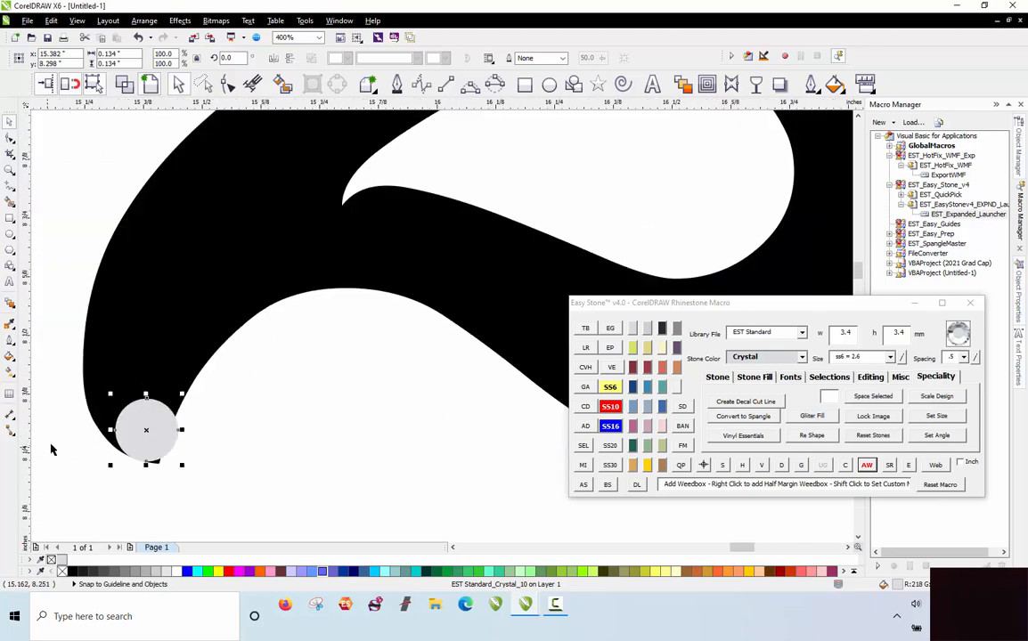
pyautogui.moveTo(224, 430)
pyautogui.mouseDown()
pyautogui.moveTo(196, 394)
pyautogui.moveTo(218, 411)
pyautogui.moveTo(215, 425)
pyautogui.mouseUp()
pyautogui.scroll(-2, 158, 410)
pyautogui.scroll(1, 259, 359)
pyautogui.scroll(-1, 165, 369)
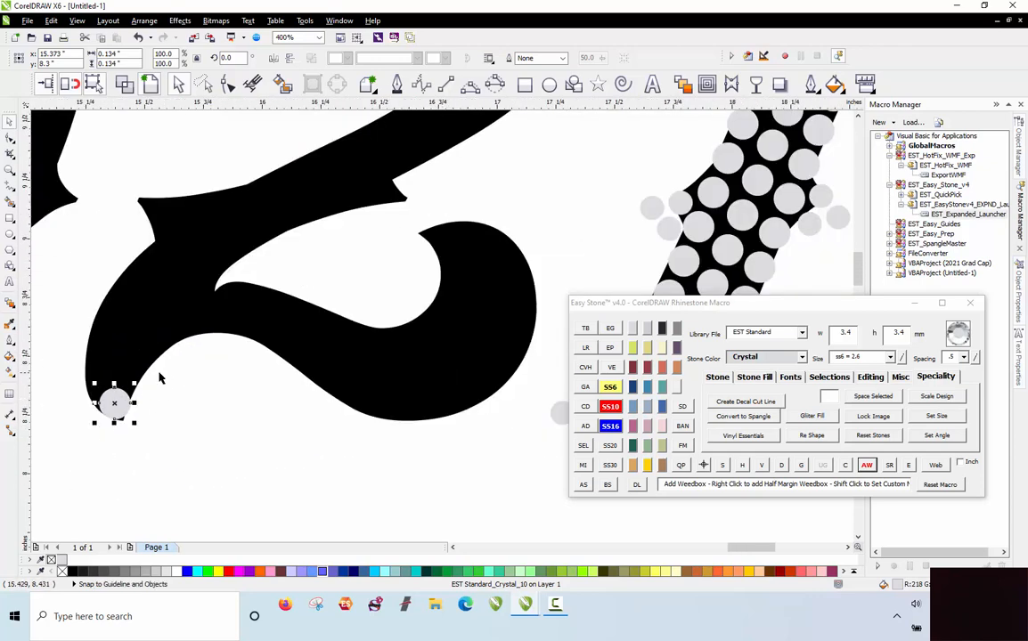
# Duplicate the SS10 stone from the lower-left tip of the last 2 over the arch of its bottom edge.
pyautogui.scroll(1, 160, 379)
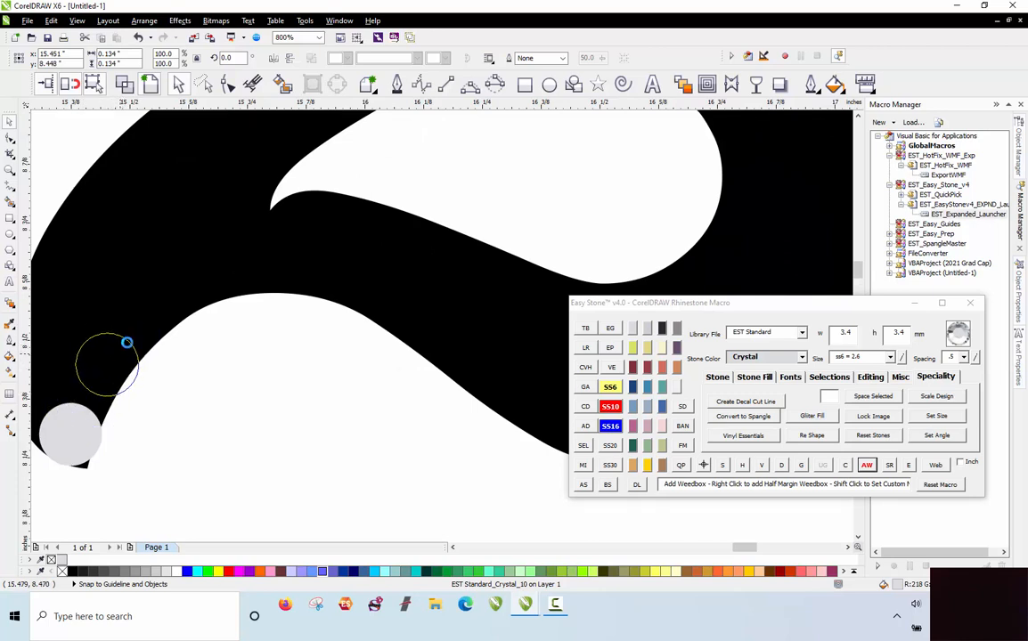
pyautogui.click(108, 364)
pyautogui.click(171, 299)
pyautogui.click(272, 268)
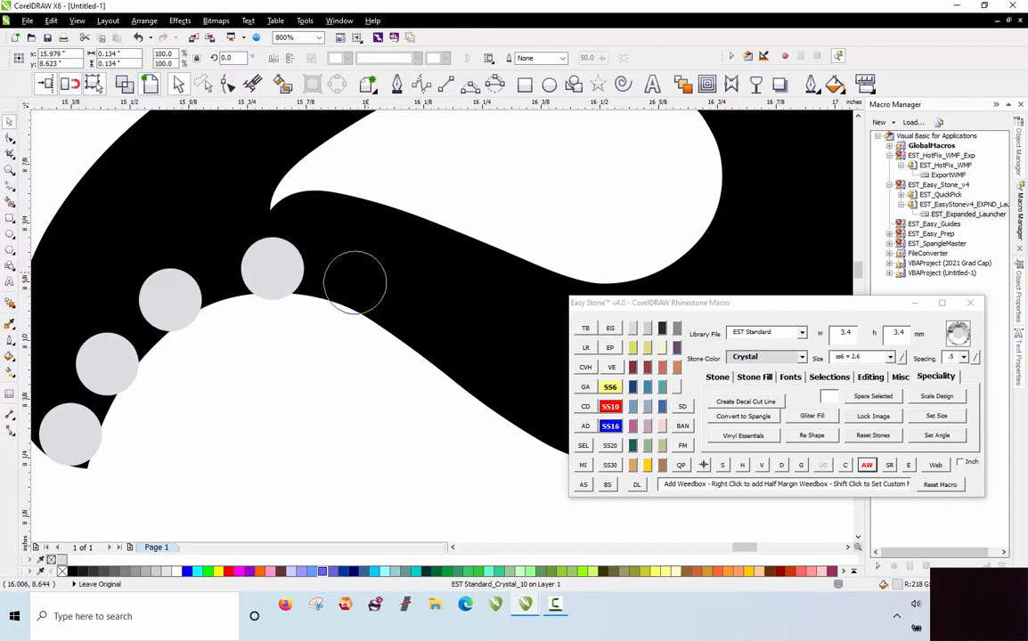
pyautogui.click(354, 282)
pyautogui.click(431, 331)
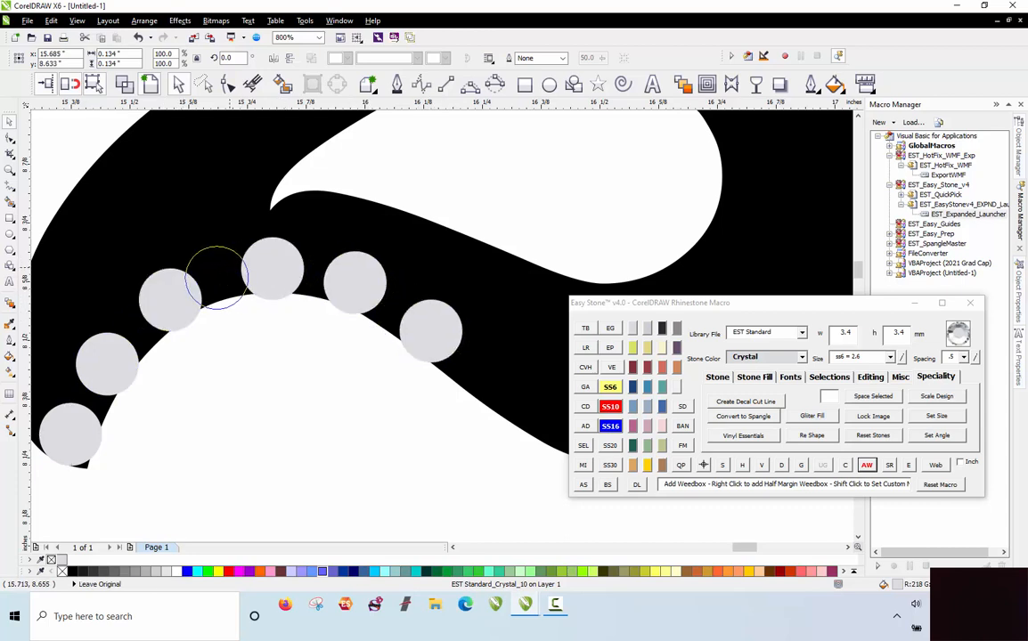
pyautogui.click(216, 277)
# Continue the row of SS10 stones down the slope and around the lowest bend of the last 2's base.
pyautogui.scroll(-2, 218, 265)
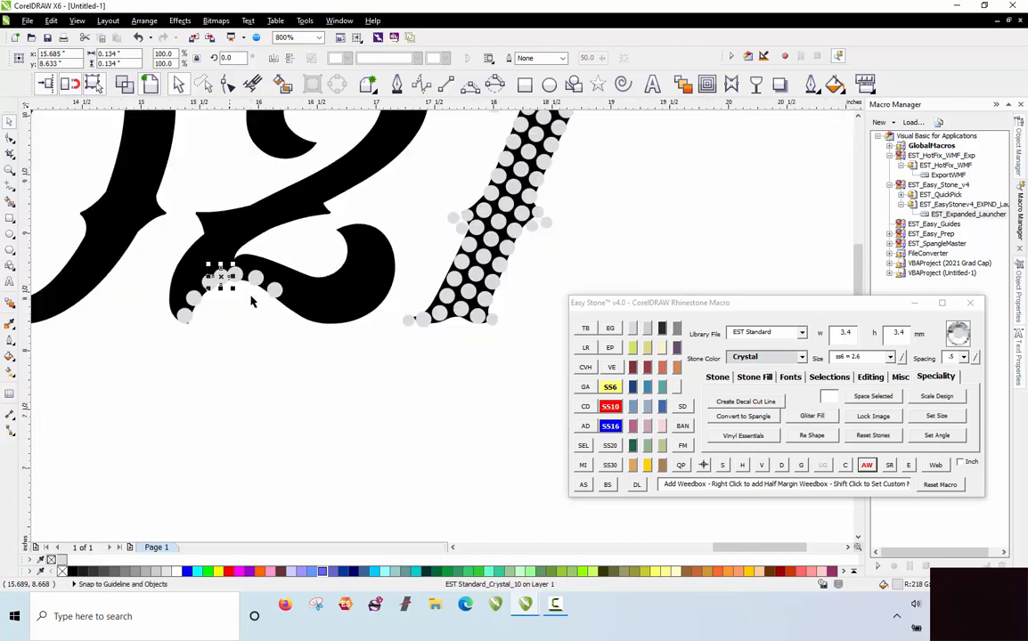
pyautogui.scroll(1, 329, 277)
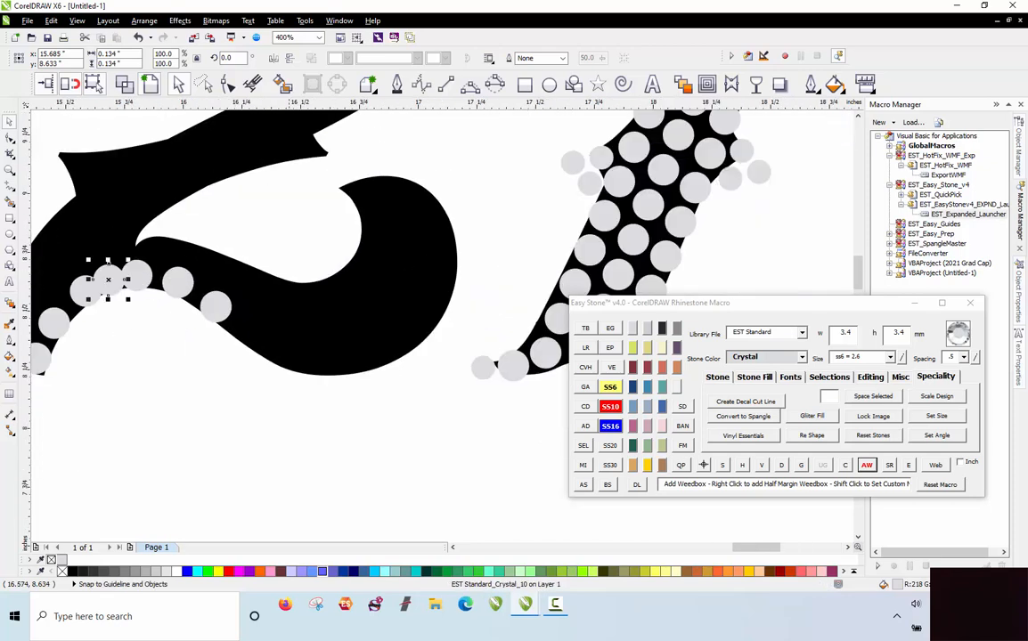
pyautogui.click(219, 307)
pyautogui.click(252, 334)
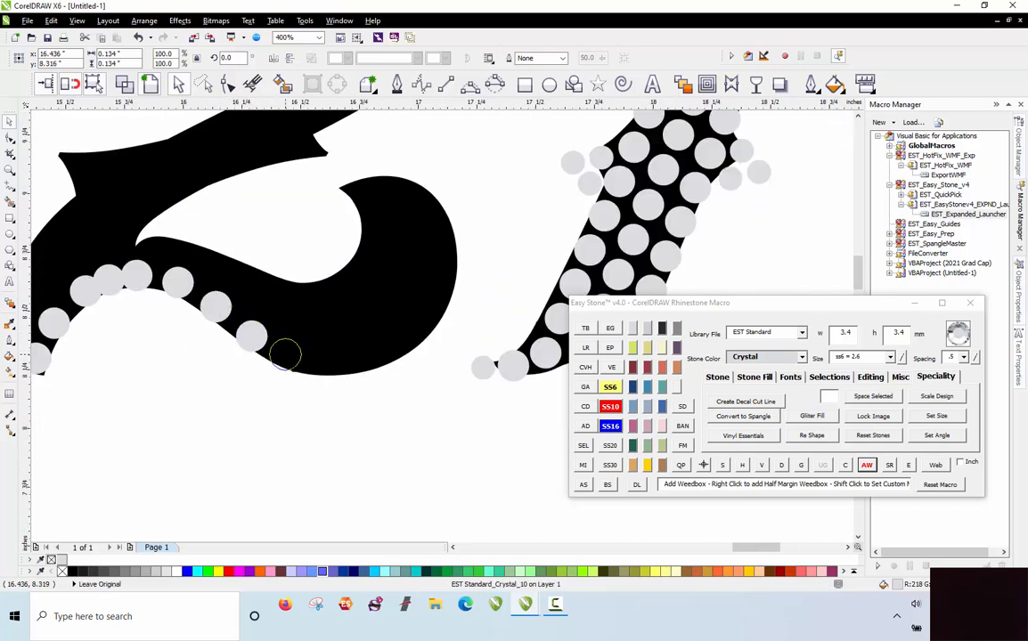
pyautogui.click(285, 354)
pyautogui.click(328, 359)
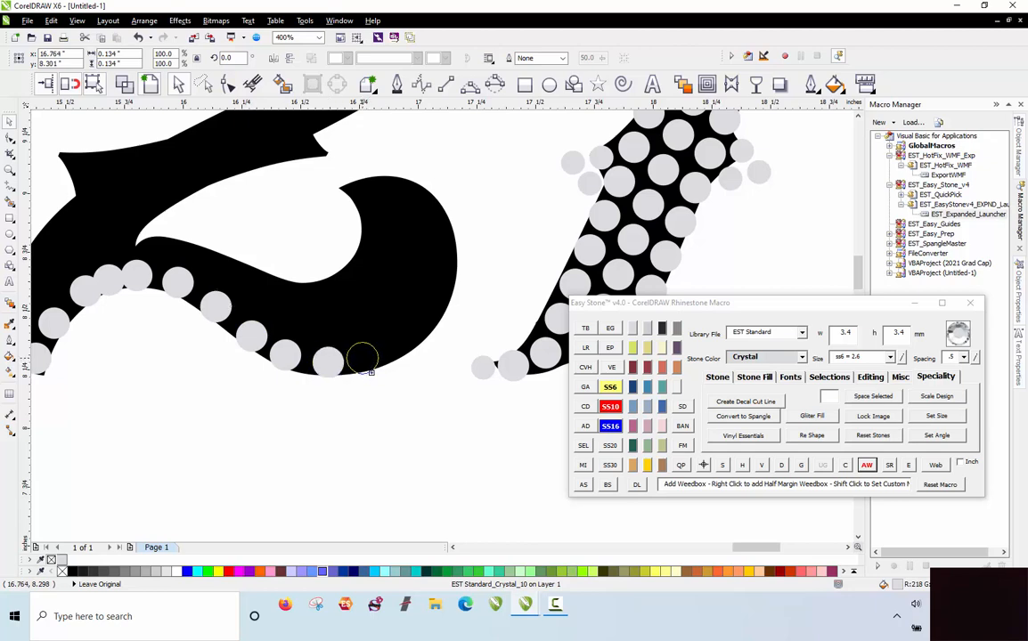
pyautogui.click(361, 358)
pyautogui.click(405, 340)
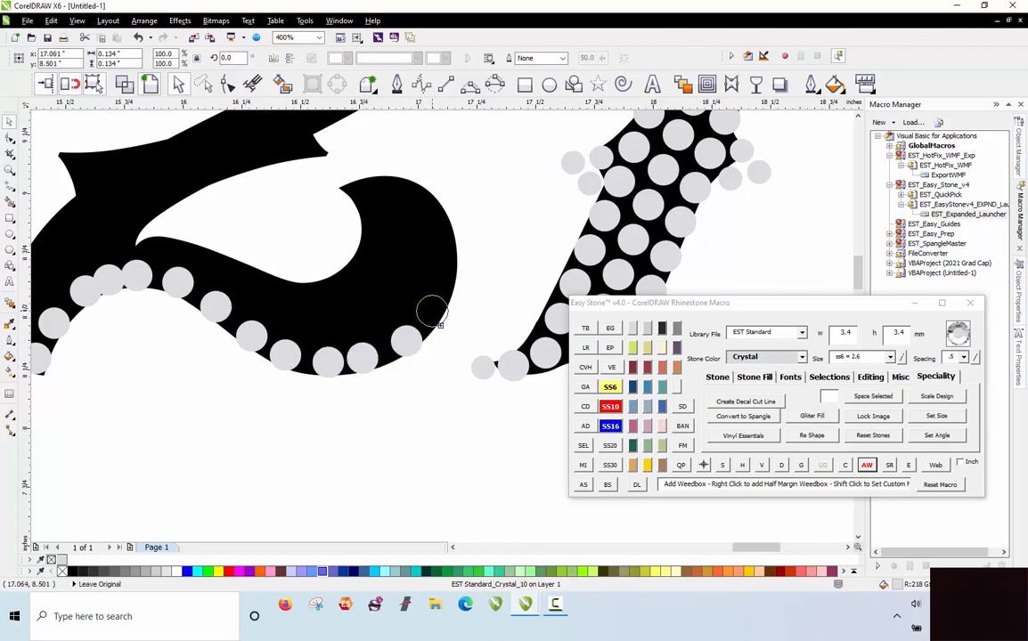
# Duplicate SS10 stones up the outer right curve of the last 2 and over to the tip of its curl.
pyautogui.click(431, 311)
pyautogui.click(445, 276)
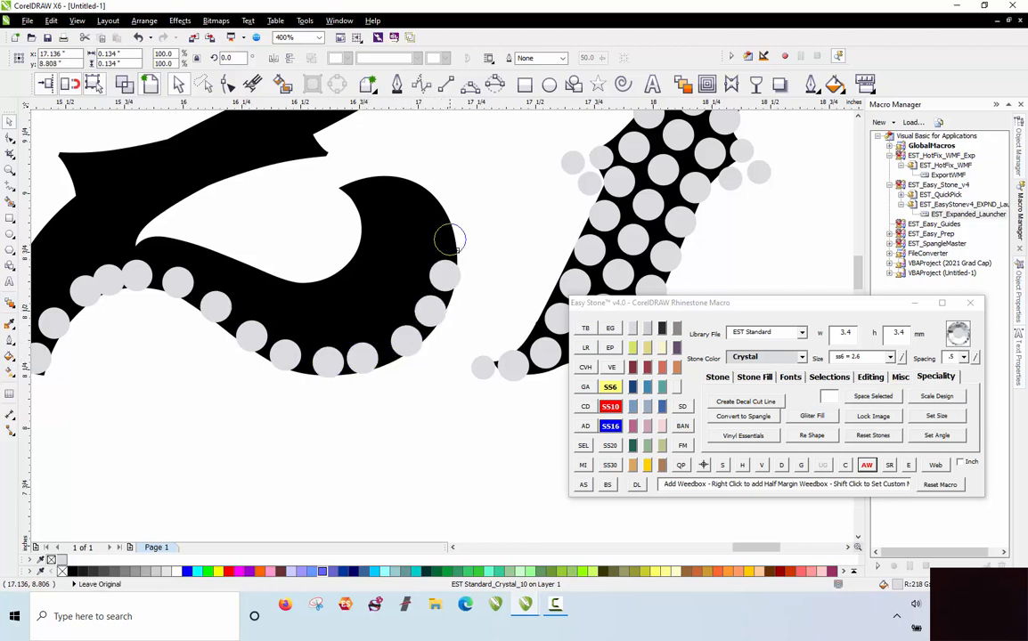
pyautogui.click(436, 230)
pyautogui.click(416, 196)
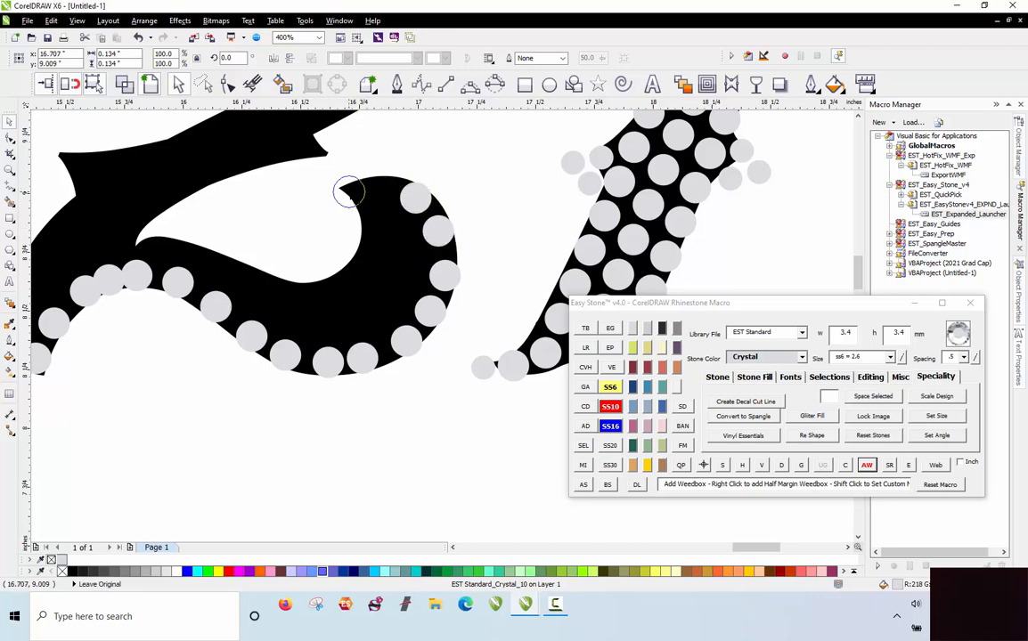
pyautogui.click(344, 191)
pyautogui.scroll(2, 344, 190)
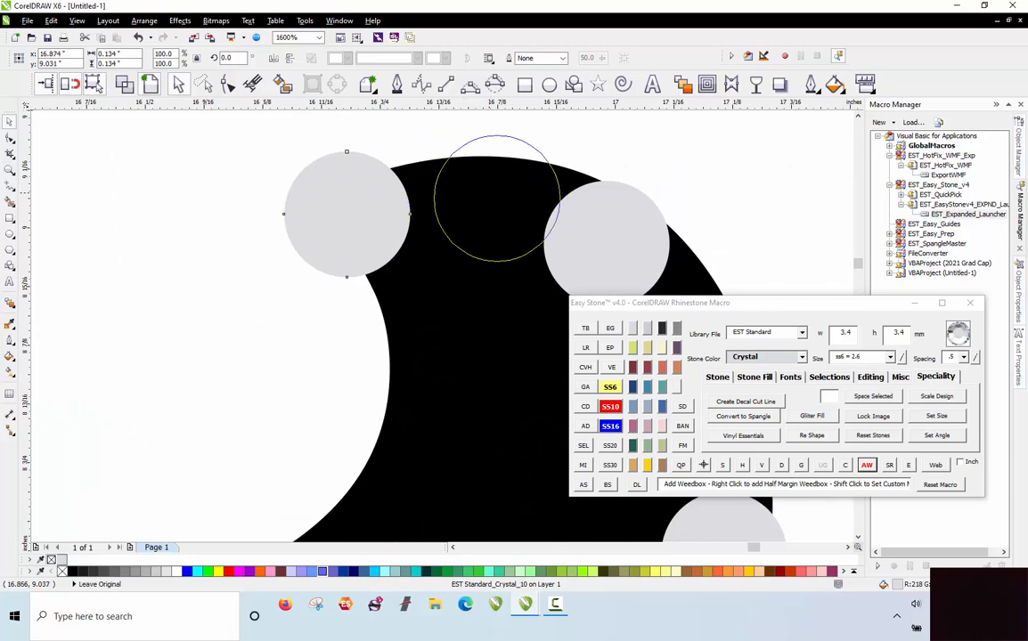
pyautogui.click(472, 194)
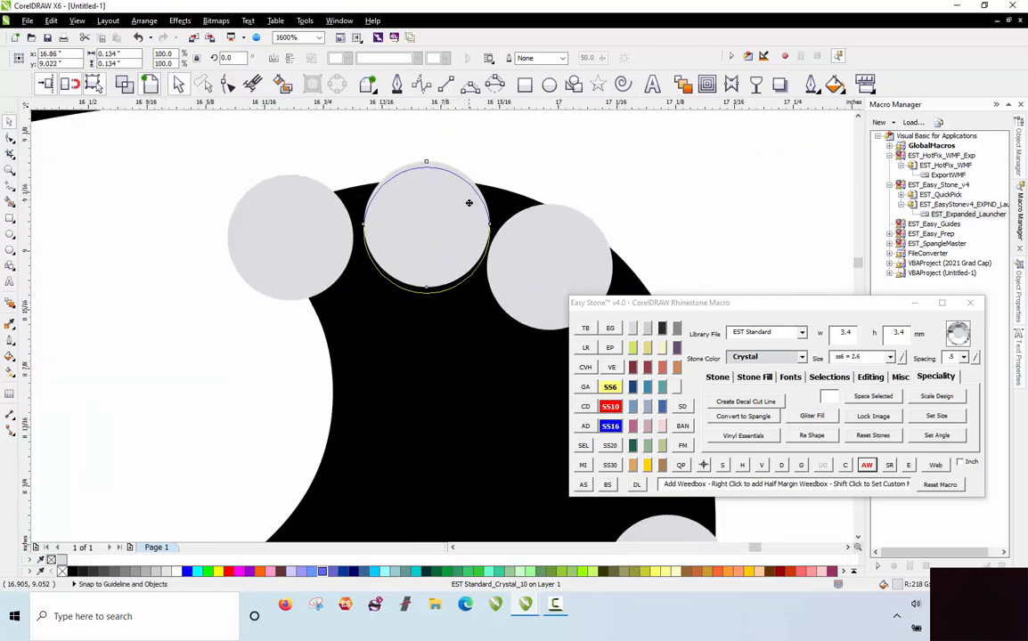
pyautogui.scroll(-2, 415, 218)
pyautogui.click(273, 308)
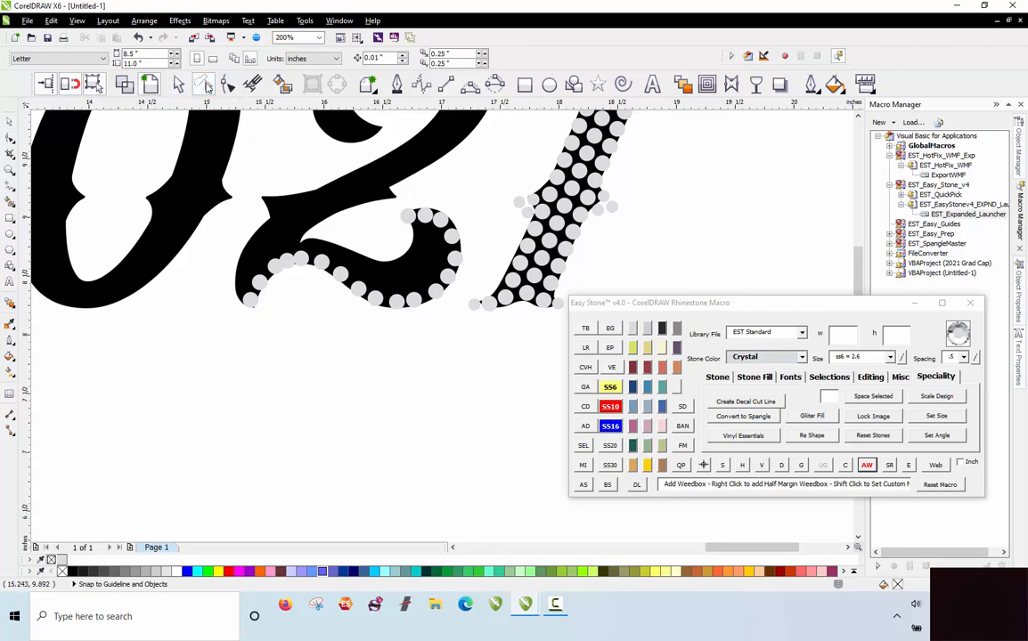
# Select the SS10 stones along the bottom edge of the last 2 and respace them evenly with Easy Stone.
pyautogui.moveTo(274, 231)
pyautogui.mouseDown()
pyautogui.moveTo(445, 178)
pyautogui.moveTo(454, 328)
pyautogui.moveTo(303, 363)
pyautogui.moveTo(252, 299)
pyautogui.mouseUp()
pyautogui.keyDown('shift'); pyautogui.click(250, 299); pyautogui.keyUp('shift')
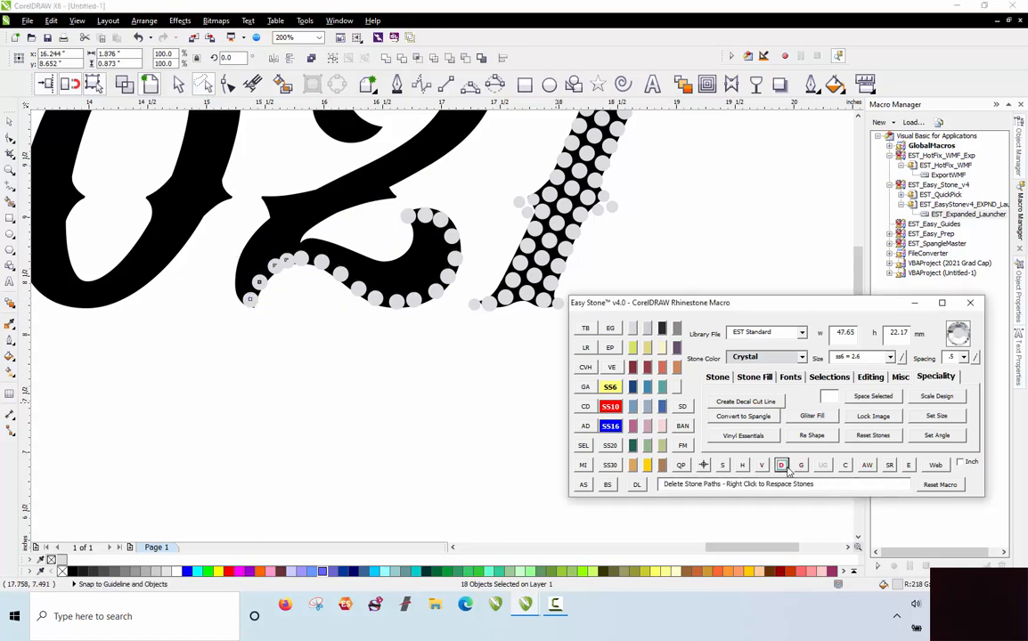
pyautogui.click(781, 465)
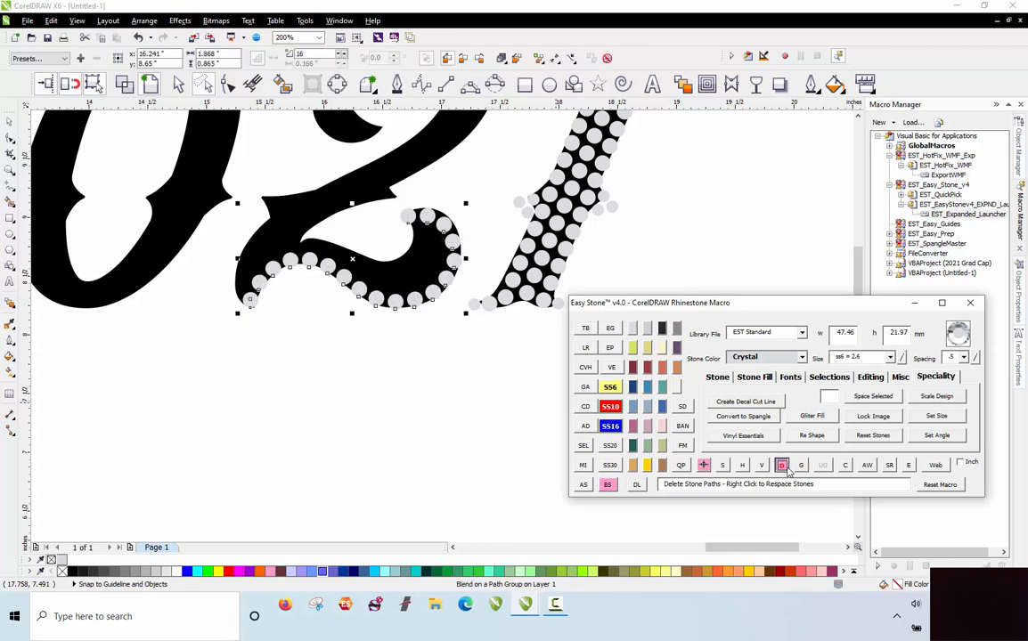
pyautogui.click(459, 430)
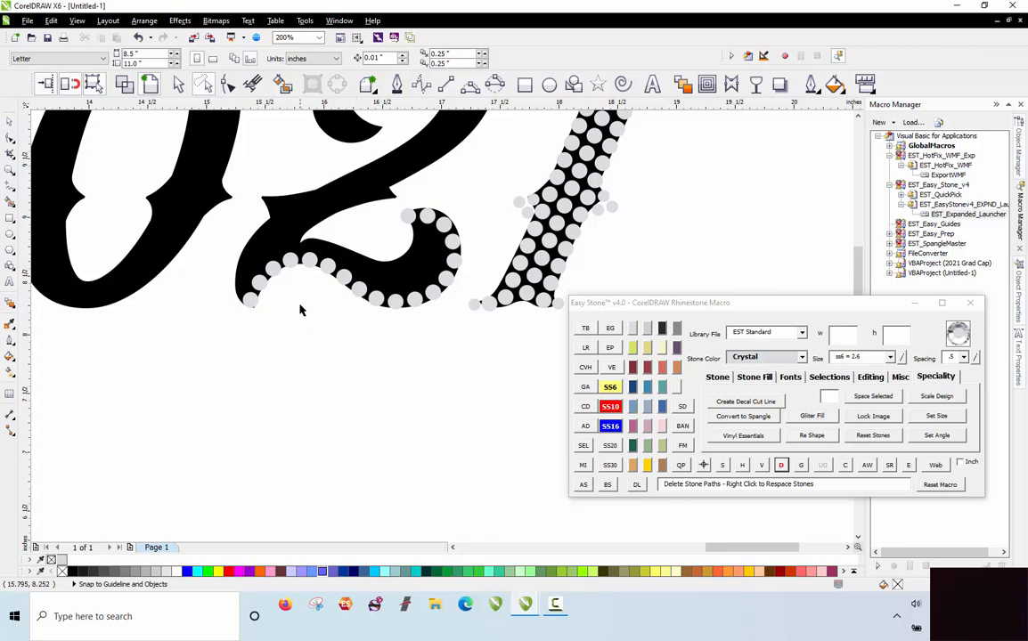
# Copy an SS6 stone from beside the 1 to the inner notch of the last 2's base and duplicate it along the upper edge.
pyautogui.scroll(2, 371, 201)
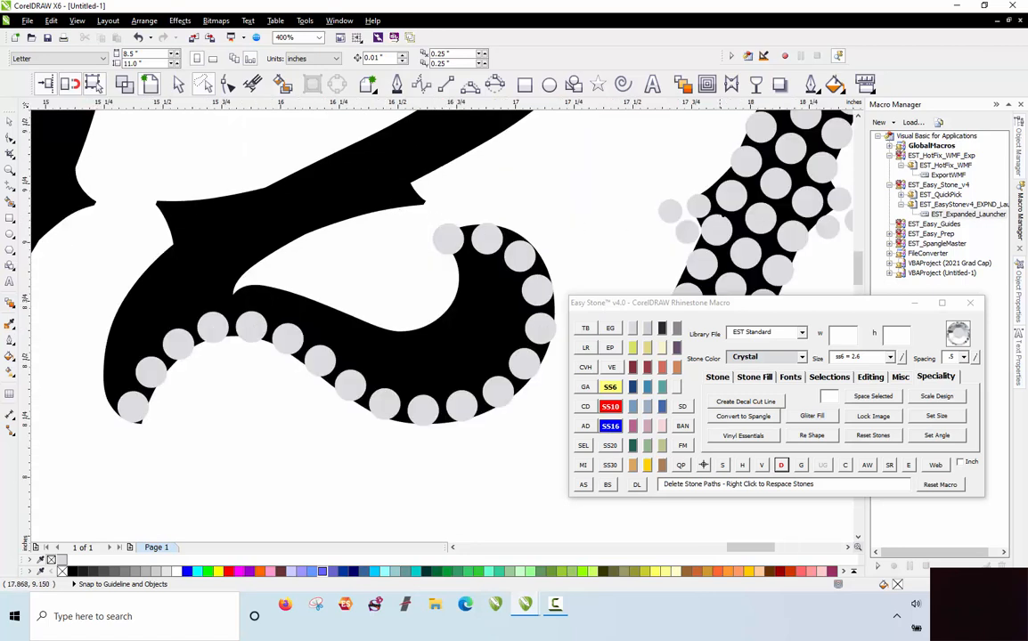
pyautogui.click(677, 212)
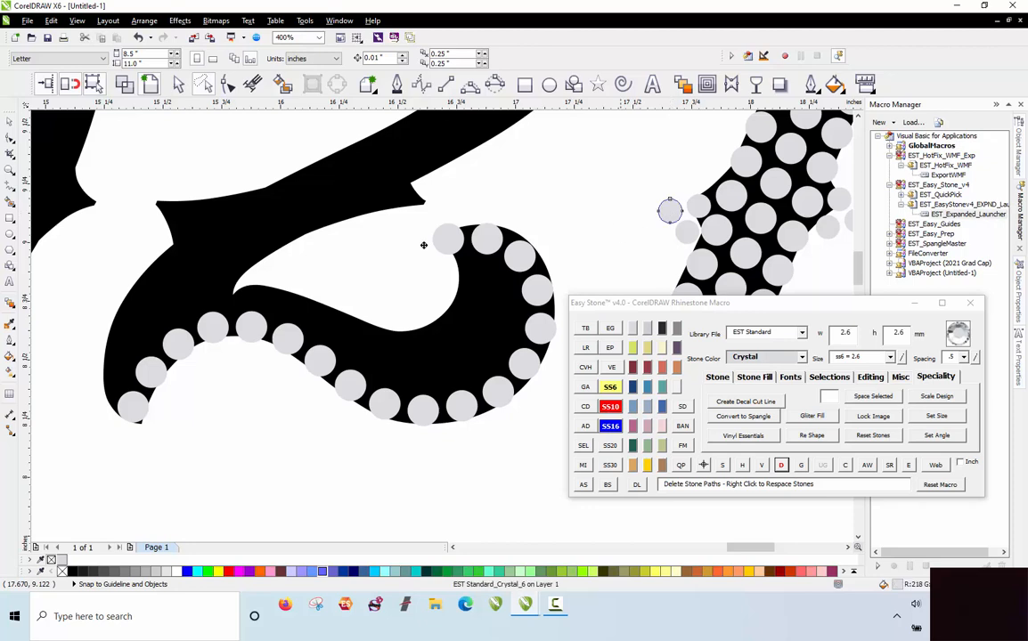
pyautogui.scroll(1, 233, 300)
pyautogui.click(233, 301)
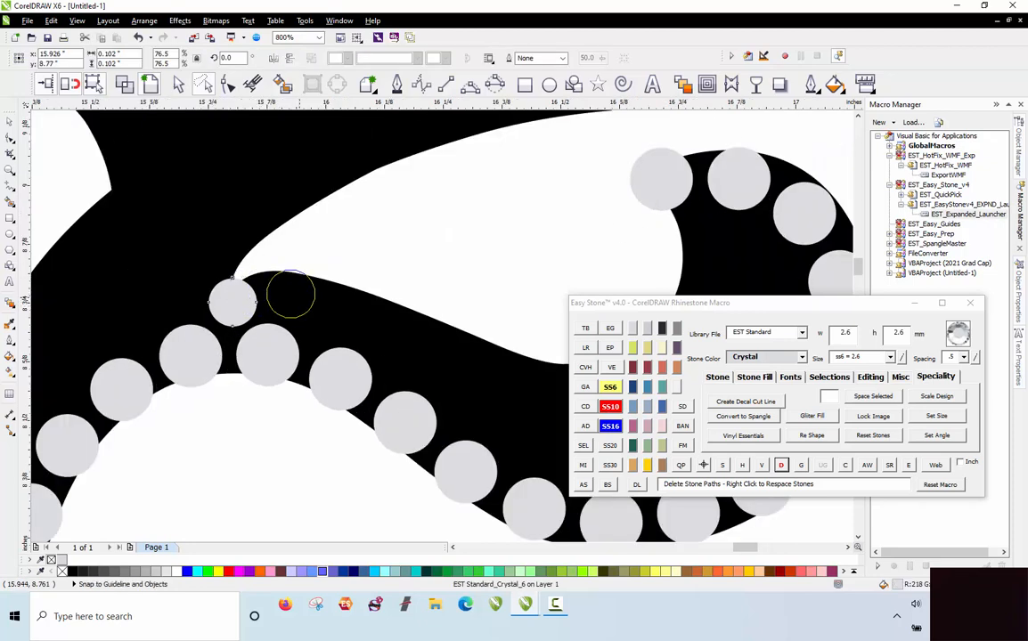
pyautogui.click(290, 294)
pyautogui.click(347, 312)
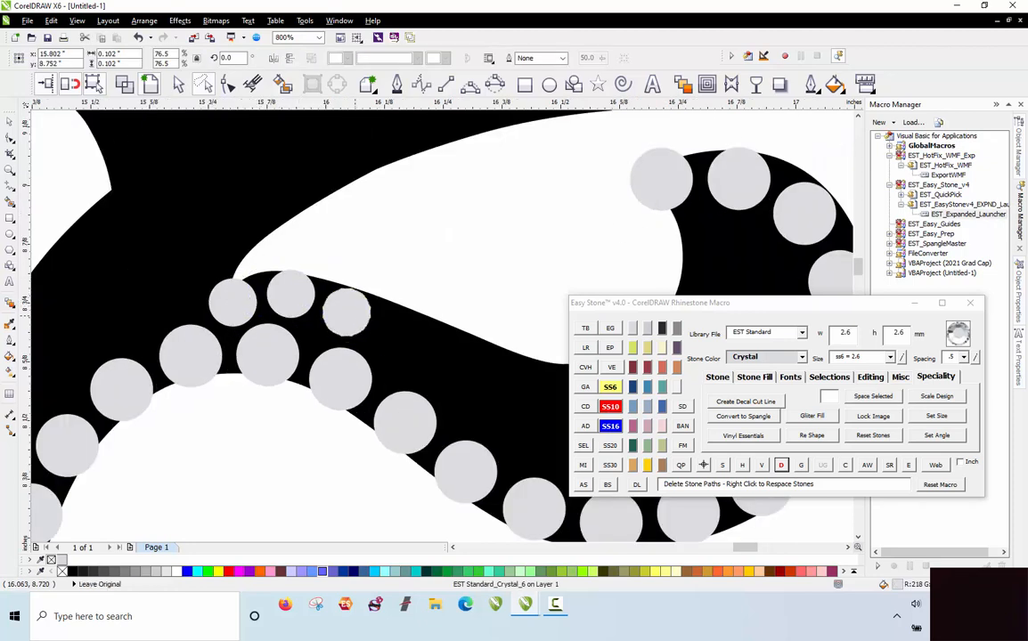
# Add another stone to the inner edge row, resize it to SS10, and duplicate it along the inner curve up to the curl tip.
pyautogui.click(403, 346)
pyautogui.click(610, 406)
pyautogui.scroll(1, 436, 367)
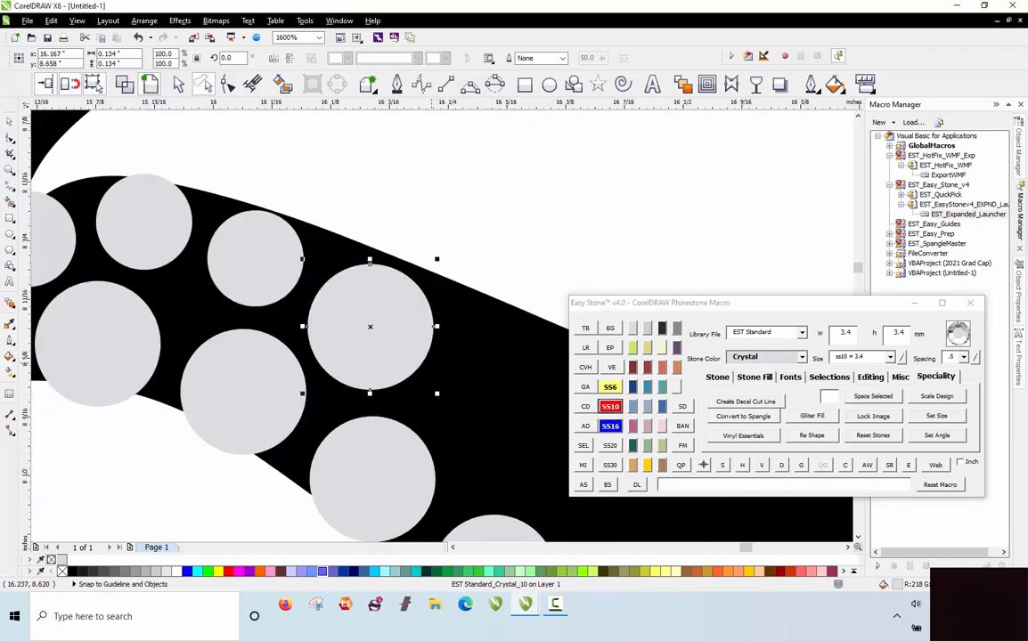
pyautogui.moveTo(403, 346); pyautogui.dragTo(521, 352)
pyautogui.rightClick(518, 347)
pyautogui.scroll(-2, 363, 289)
pyautogui.moveTo(437, 190); pyautogui.dragTo(330, 391)
pyautogui.press('space')
pyautogui.press('space')
pyautogui.press('space')
pyautogui.click(331, 255)
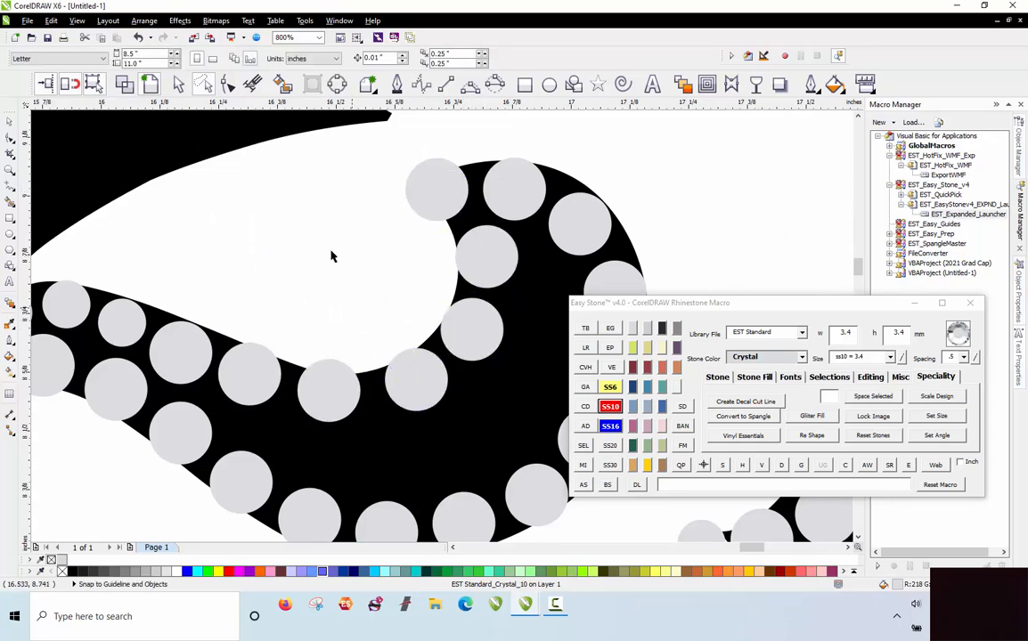
# Place two SS10 stones in the gap between the inner and outer rows of the last 2's curl.
pyautogui.scroll(-1, 319, 241)
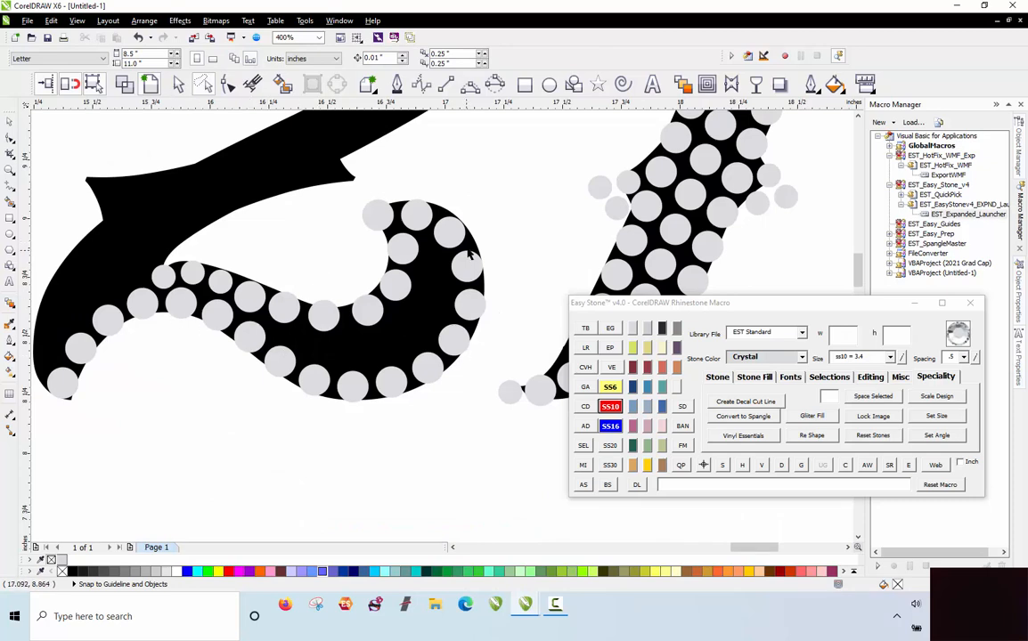
pyautogui.scroll(2, 464, 278)
pyautogui.click(359, 325)
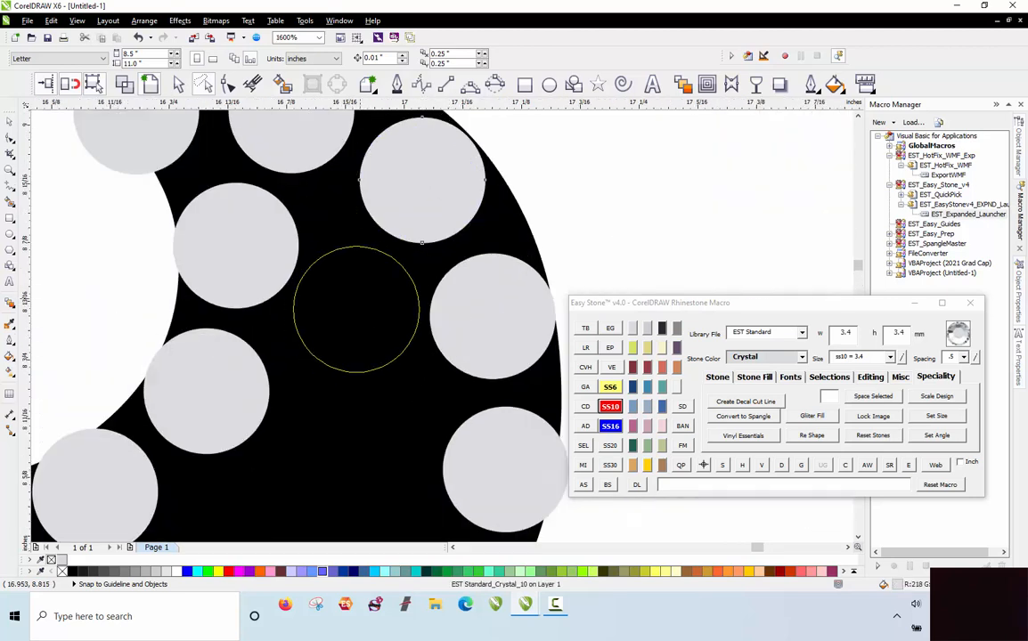
pyautogui.moveTo(361, 332); pyautogui.dragTo(374, 474)
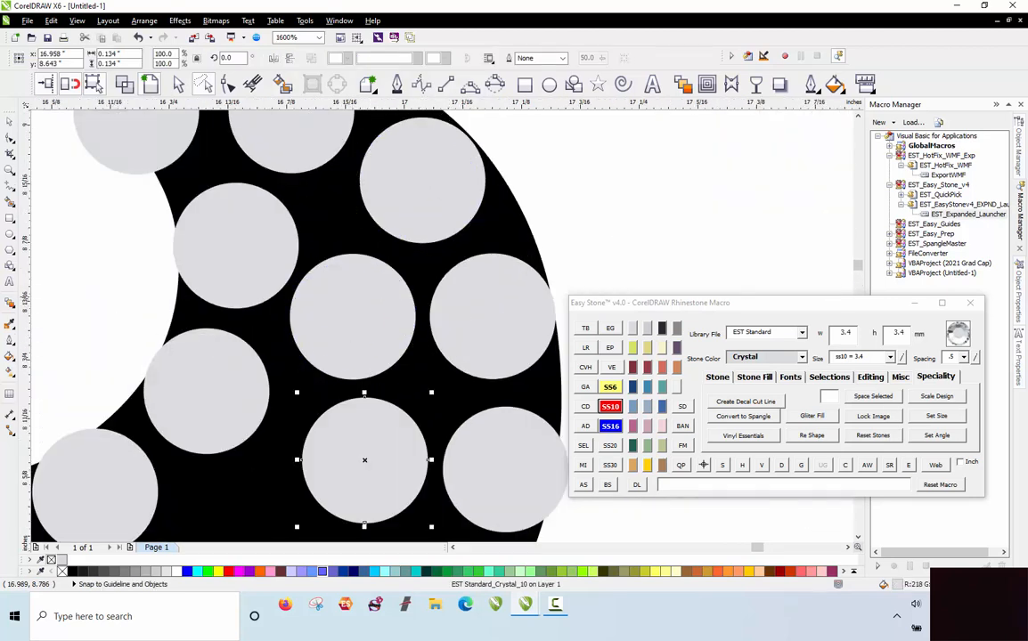
pyautogui.scroll(-1, 409, 269)
pyautogui.scroll(1, 342, 428)
pyautogui.moveTo(419, 351); pyautogui.dragTo(416, 351)
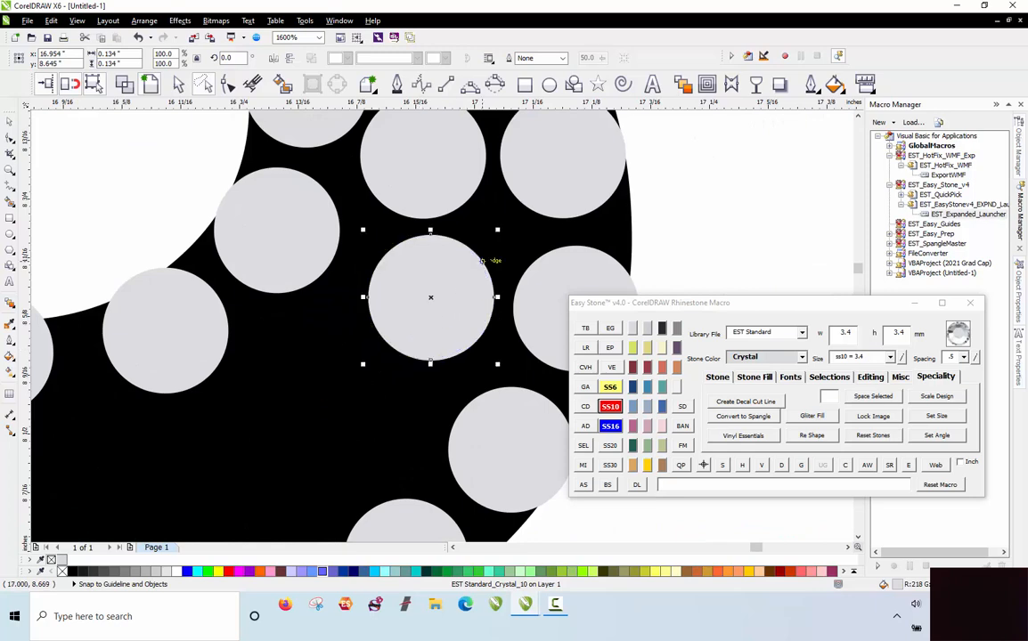
# Duplicate SS10 stones down and leftward through the middle gap in the lower bend of the last 2.
pyautogui.scroll(-1, 486, 256)
pyautogui.moveTo(466, 290); pyautogui.dragTo(197, 365)
pyautogui.scroll(1, 186, 366)
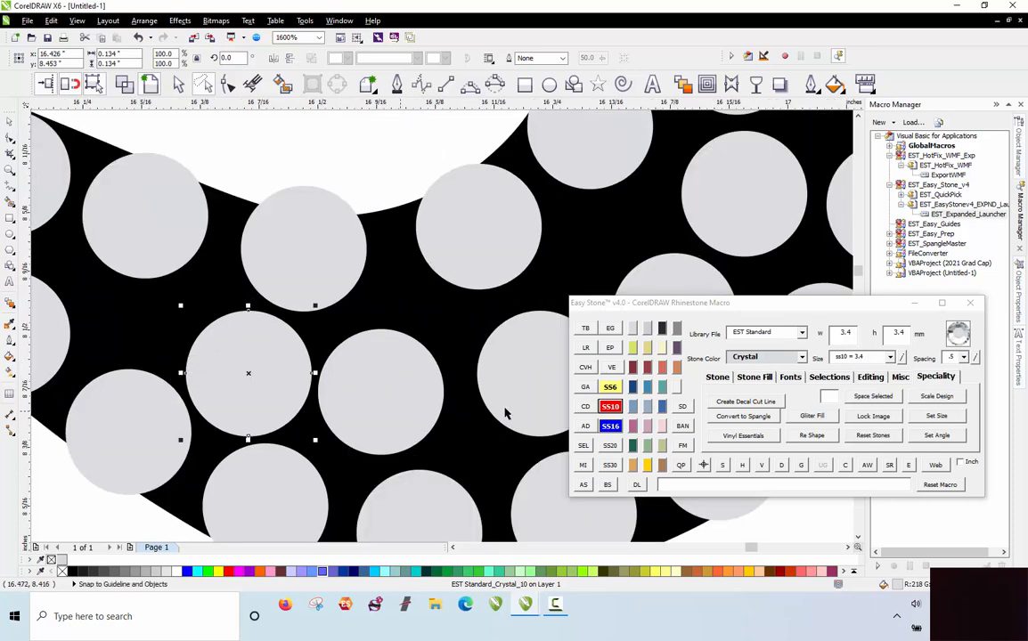
# Resize the leftmost middle-row stone to SS6 and place a copy of it up and to its left in the narrowing gap.
pyautogui.click(610, 387)
pyautogui.moveTo(277, 375); pyautogui.dragTo(176, 313)
pyautogui.scroll(-1, 118, 308)
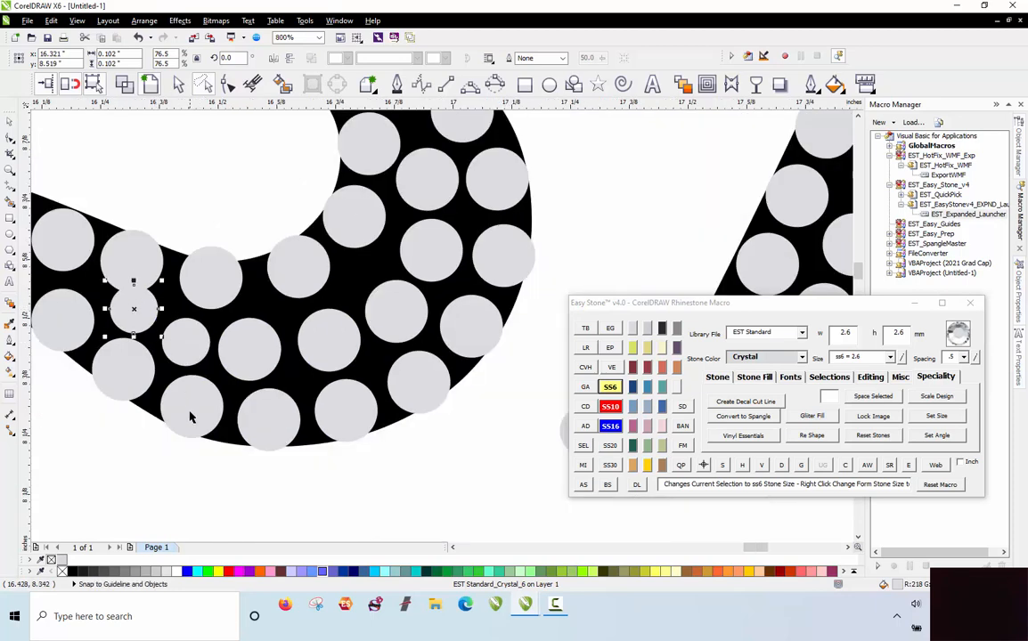
pyautogui.click(139, 465)
pyautogui.scroll(-1, 383, 370)
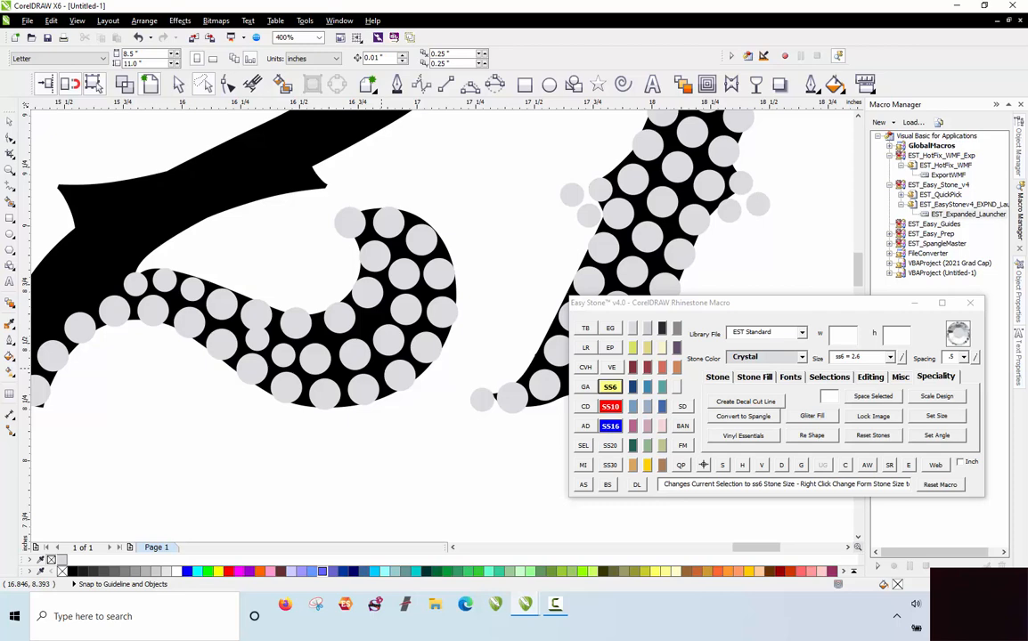
pyautogui.scroll(2, 253, 323)
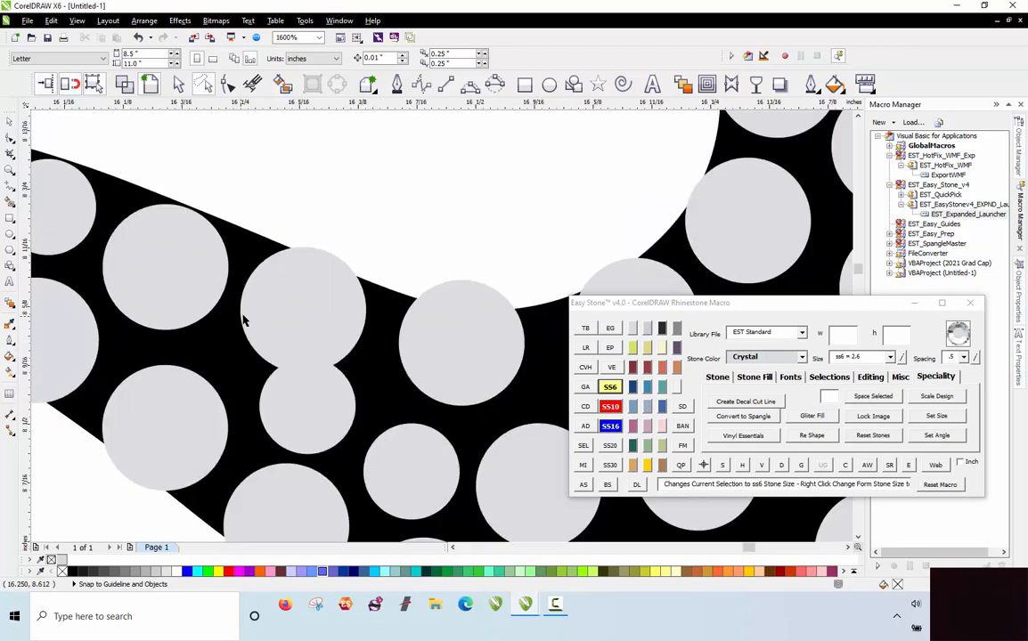
# Resize the inner-edge stone overlapping the narrowing gap's SS6 stone to SS6 and nudge it and the neighbouring stones into even spacing.
pyautogui.click(301, 309)
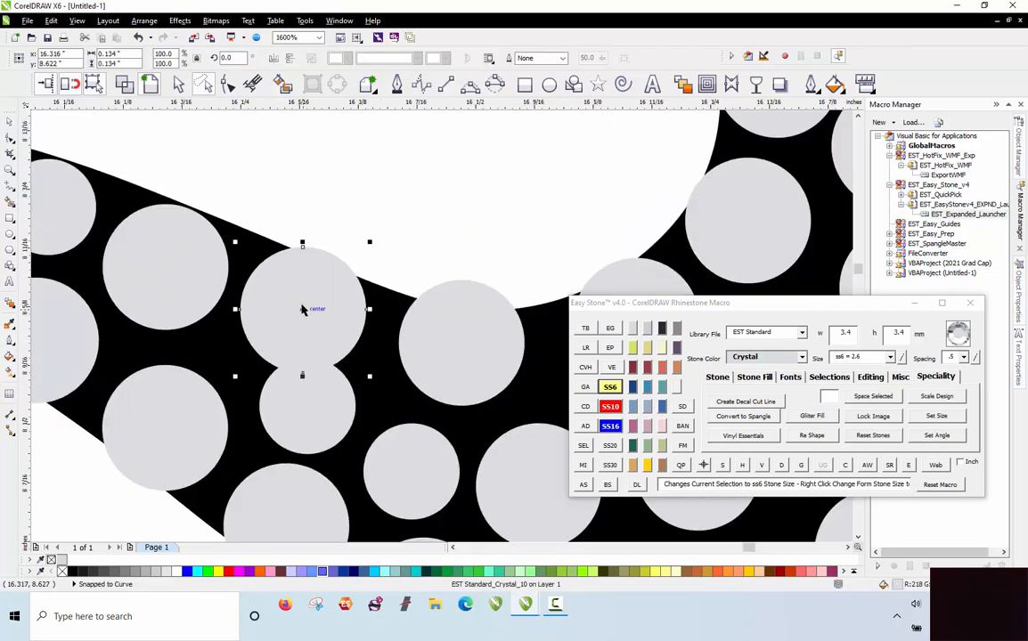
pyautogui.click(586, 386)
pyautogui.moveTo(318, 289); pyautogui.dragTo(300, 276)
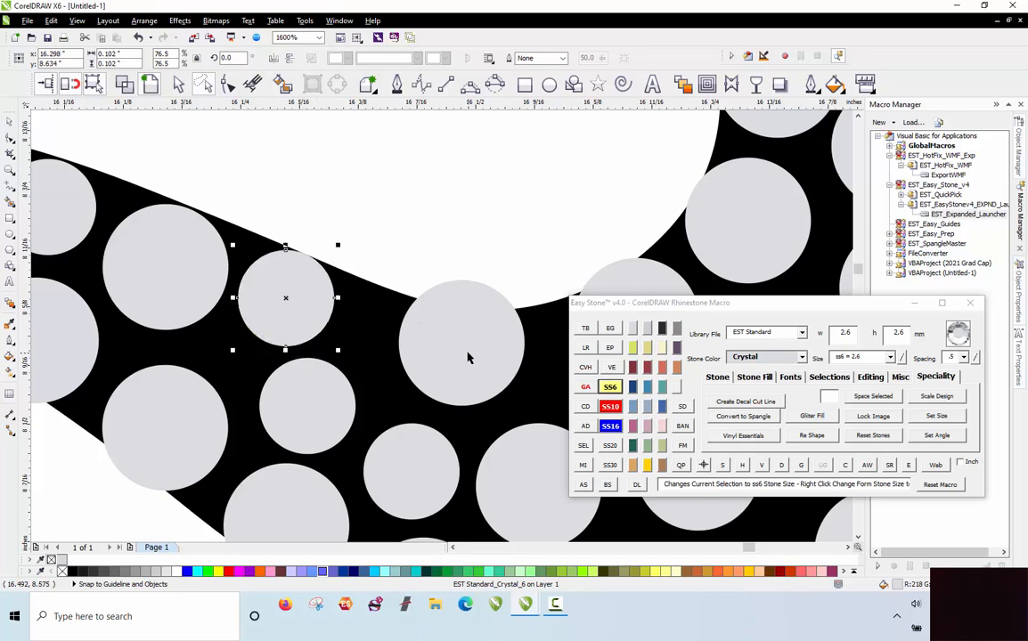
pyautogui.moveTo(470, 356); pyautogui.dragTo(432, 357)
pyautogui.click(339, 416)
pyautogui.moveTo(340, 416); pyautogui.dragTo(336, 414)
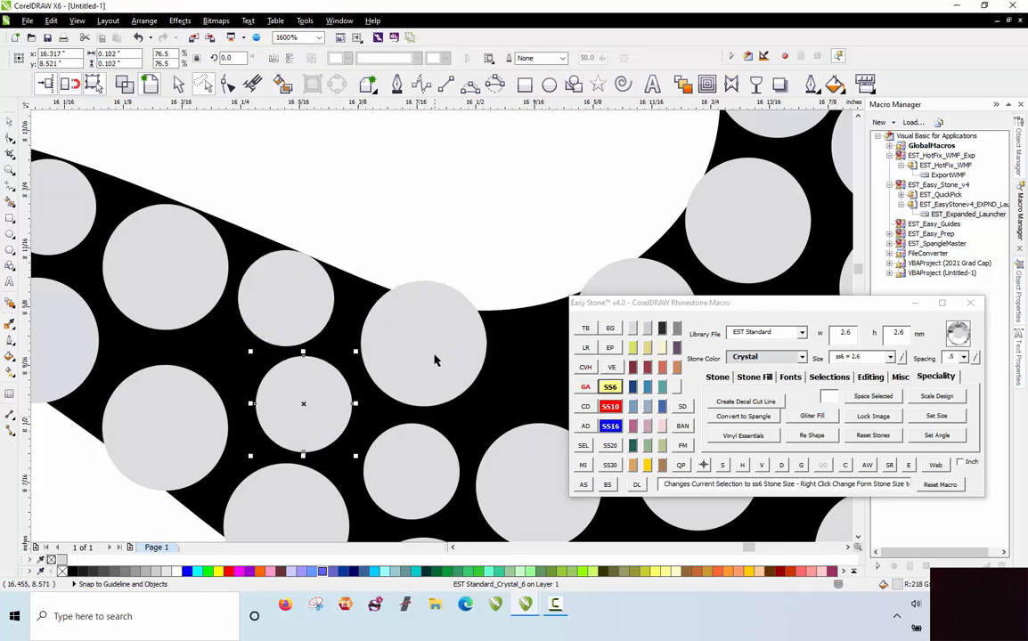
pyautogui.moveTo(302, 309); pyautogui.dragTo(308, 312)
pyautogui.scroll(-2, 219, 230)
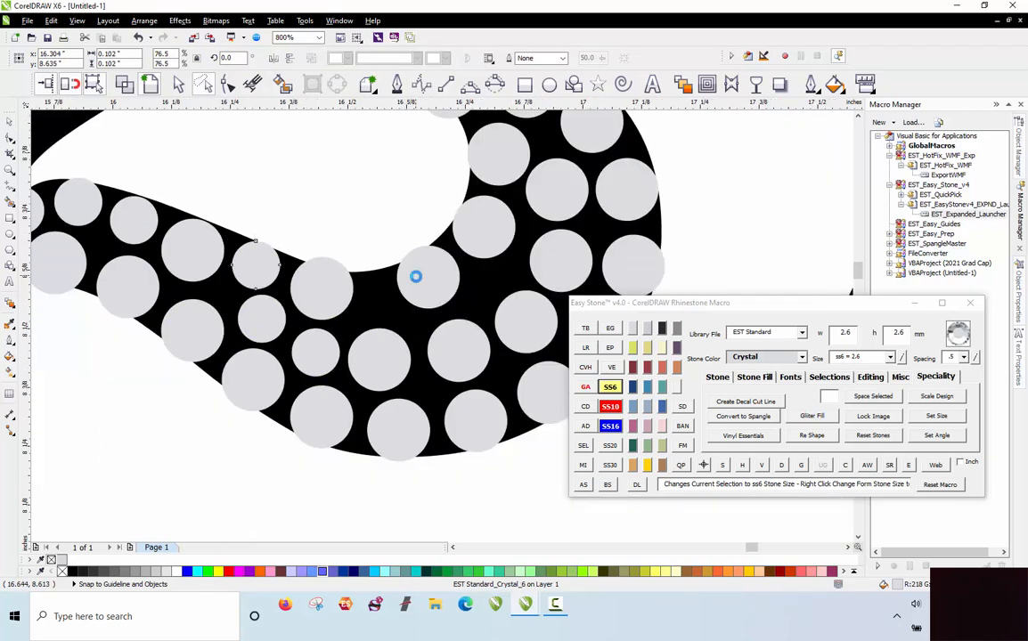
# Shift the next two SS10 stones down and left along the inner curve of the last 2's lower bend to even out their spacing.
pyautogui.scroll(2, 415, 276)
pyautogui.moveTo(411, 309); pyautogui.dragTo(342, 342)
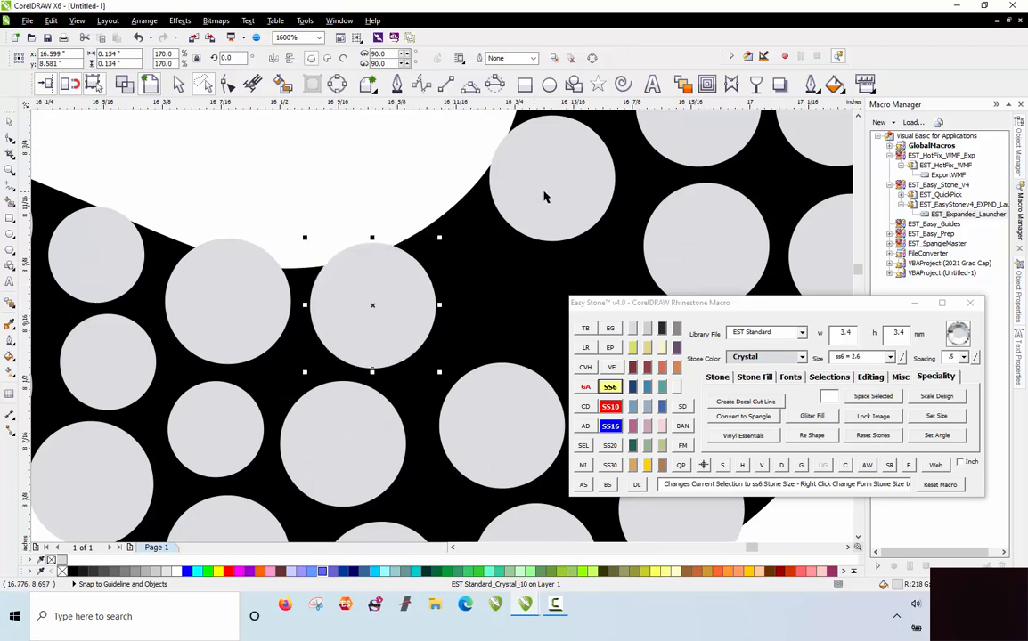
pyautogui.moveTo(546, 197); pyautogui.dragTo(519, 298)
pyautogui.scroll(-2, 499, 294)
pyautogui.scroll(2, 486, 285)
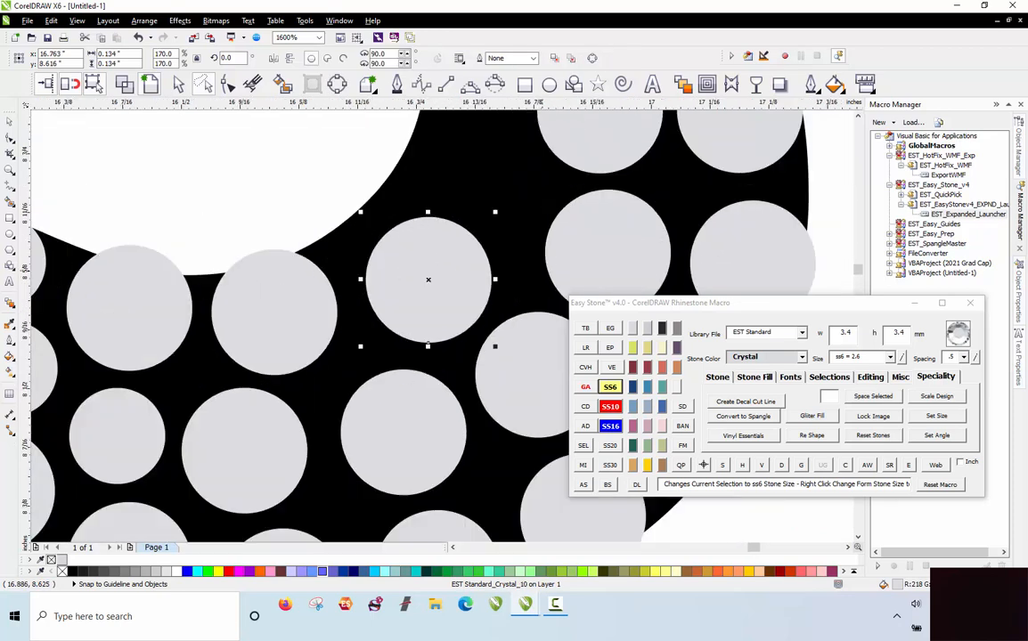
pyautogui.moveTo(459, 280); pyautogui.dragTo(438, 275)
pyautogui.scroll(-2, 436, 285)
pyautogui.scroll(2, 483, 216)
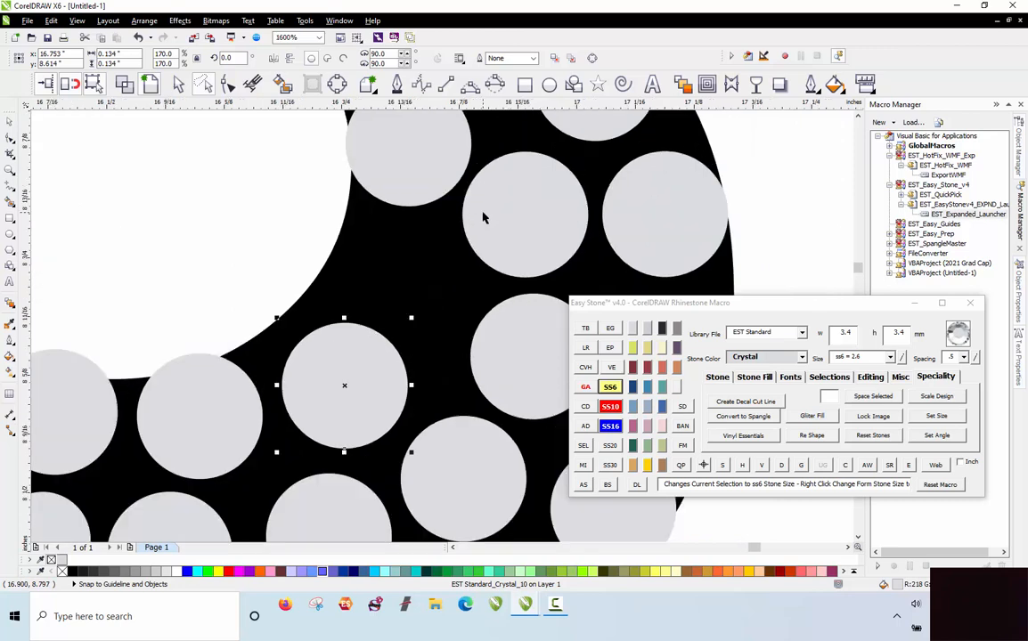
# Copy the inner-edge SS10 stone up into the open gap on the curl, resize the copy to SS6 and nudge it into place.
pyautogui.moveTo(369, 379); pyautogui.dragTo(429, 254)
pyautogui.rightClick(429, 255)
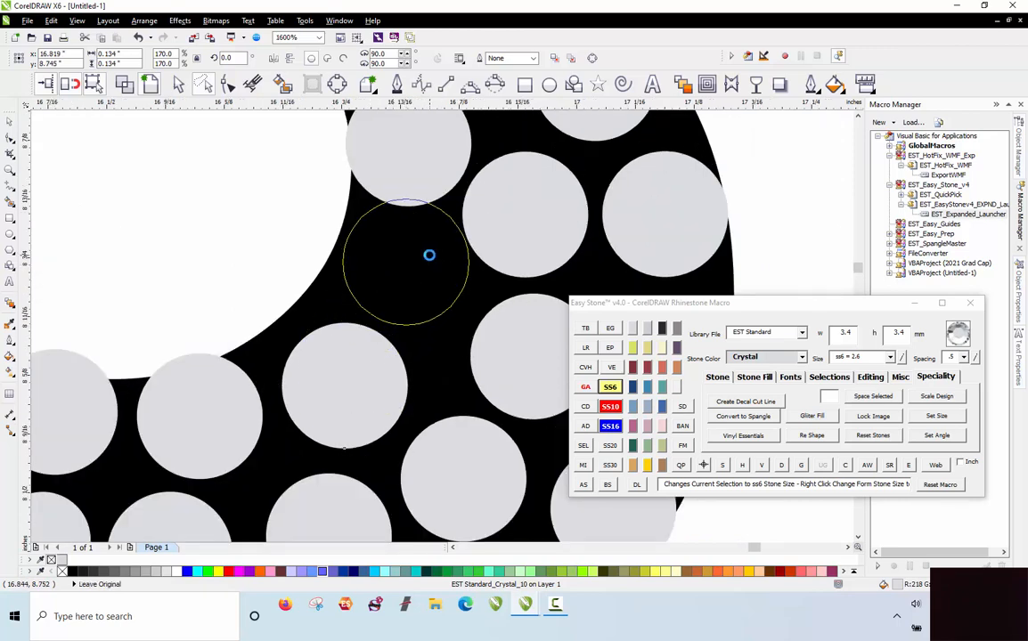
pyautogui.click(610, 387)
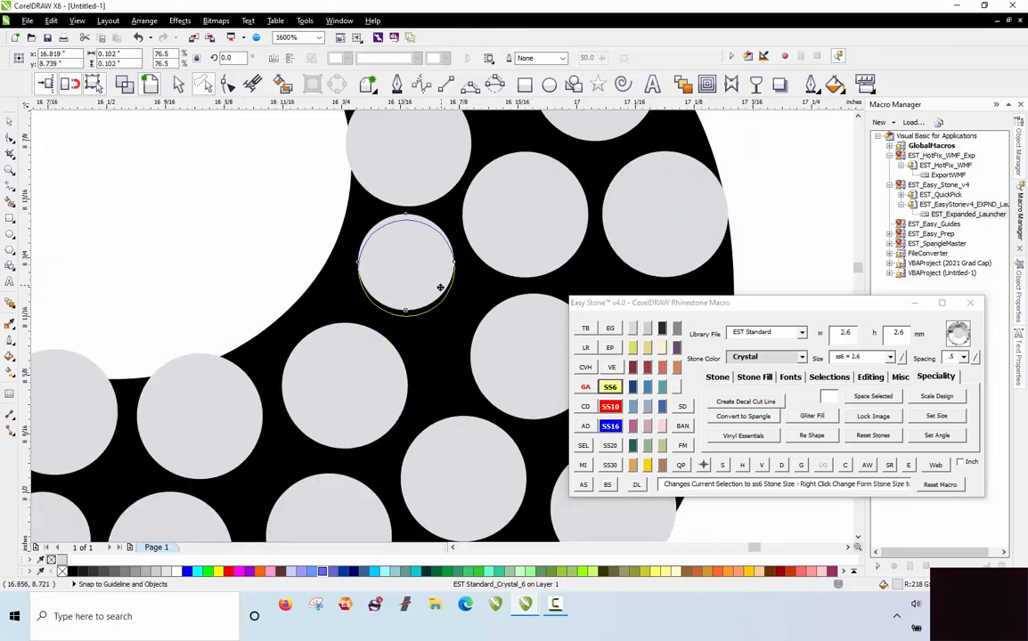
pyautogui.scroll(-2, 409, 330)
pyautogui.scroll(2, 423, 223)
# Resize the inner-edge stone above the new one to SS6, then shift both SS6 stones and the curl-tip stone to even spacing.
pyautogui.click(422, 224)
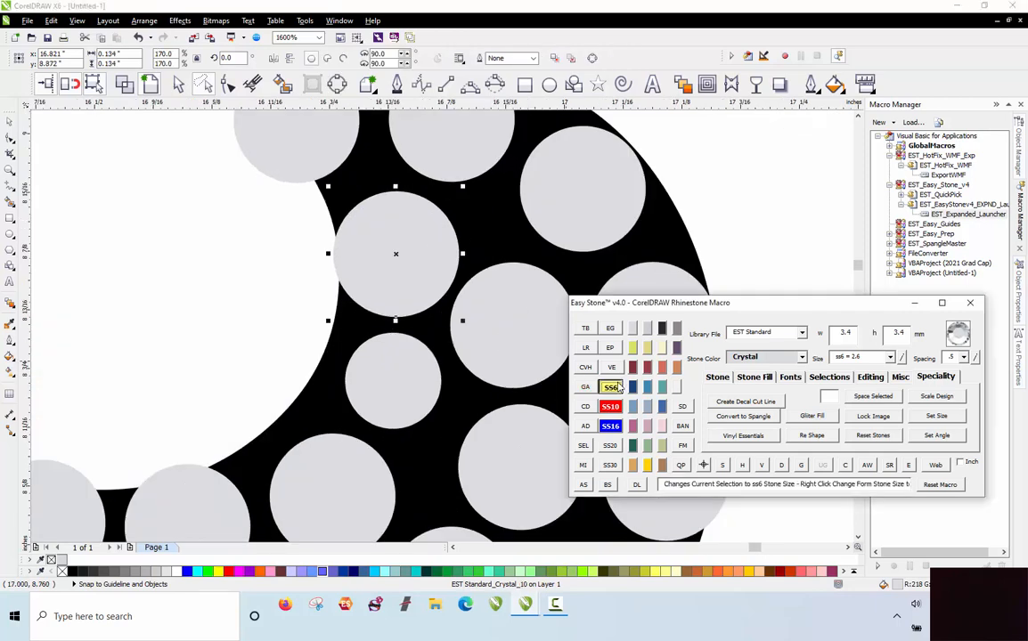
pyautogui.moveTo(326, 154); pyautogui.dragTo(340, 182)
pyautogui.scroll(-1, 340, 182)
pyautogui.scroll(1, 392, 214)
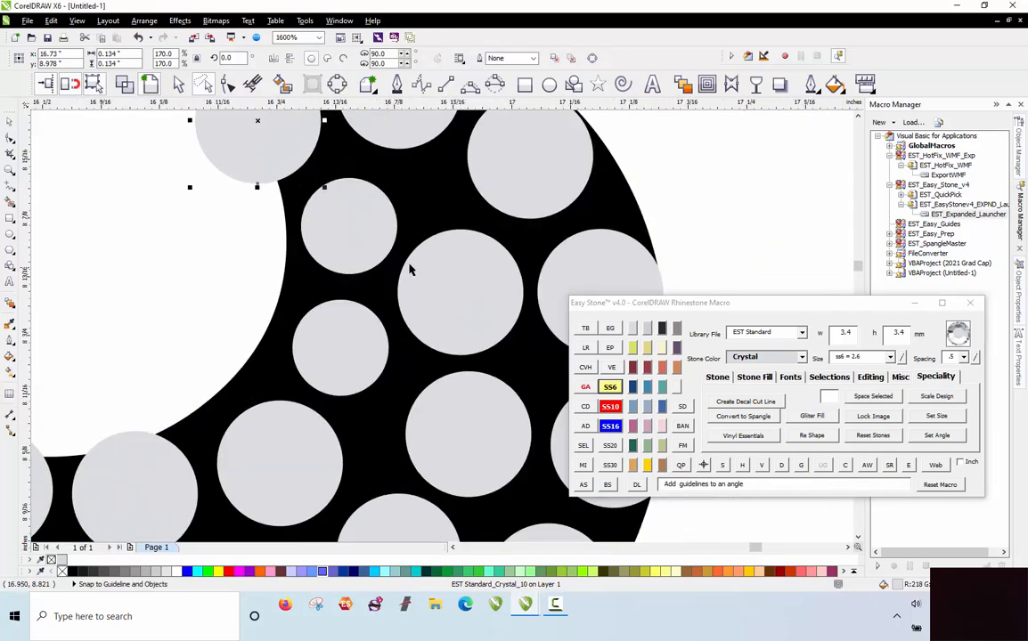
pyautogui.moveTo(379, 237); pyautogui.dragTo(359, 239)
pyautogui.moveTo(367, 338); pyautogui.dragTo(354, 343)
# Resize the curl's middle-row SS10 stone to SS6, move it up into the gap, and shift the adjacent inner-edge stone left.
pyautogui.click(482, 306)
pyautogui.click(611, 386)
pyautogui.moveTo(459, 294); pyautogui.dragTo(424, 210)
pyautogui.click(319, 256)
pyautogui.moveTo(319, 255); pyautogui.dragTo(314, 252)
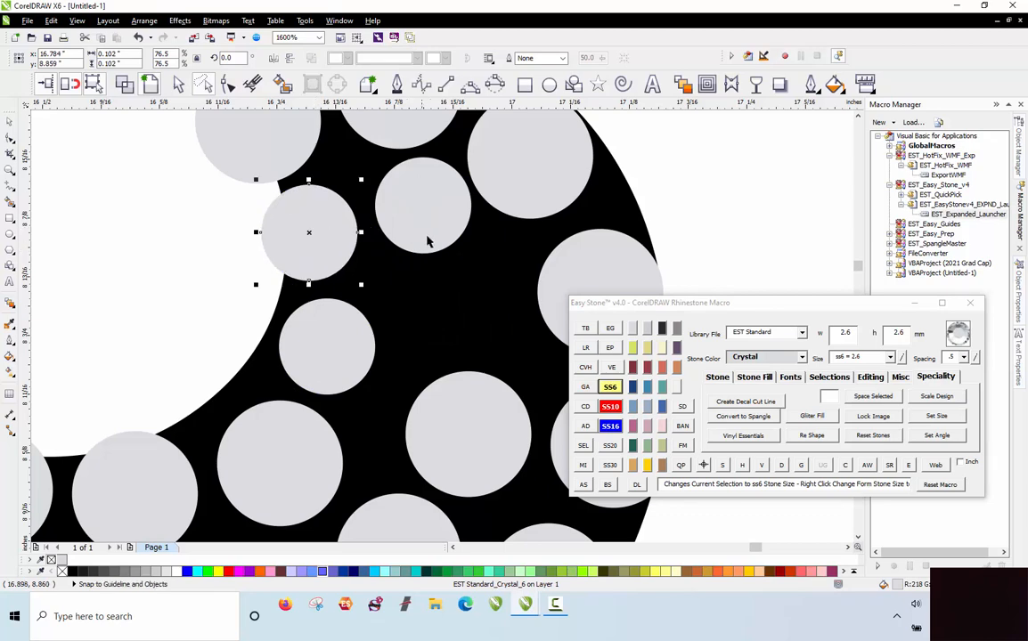
# Place a copy of the middle-row SS6 stone below it and nudge the two inner-edge SS6 stones slightly right.
pyautogui.moveTo(426, 238); pyautogui.dragTo(423, 240)
pyautogui.moveTo(426, 233); pyautogui.dragTo(460, 336)
pyautogui.rightClick(462, 337)
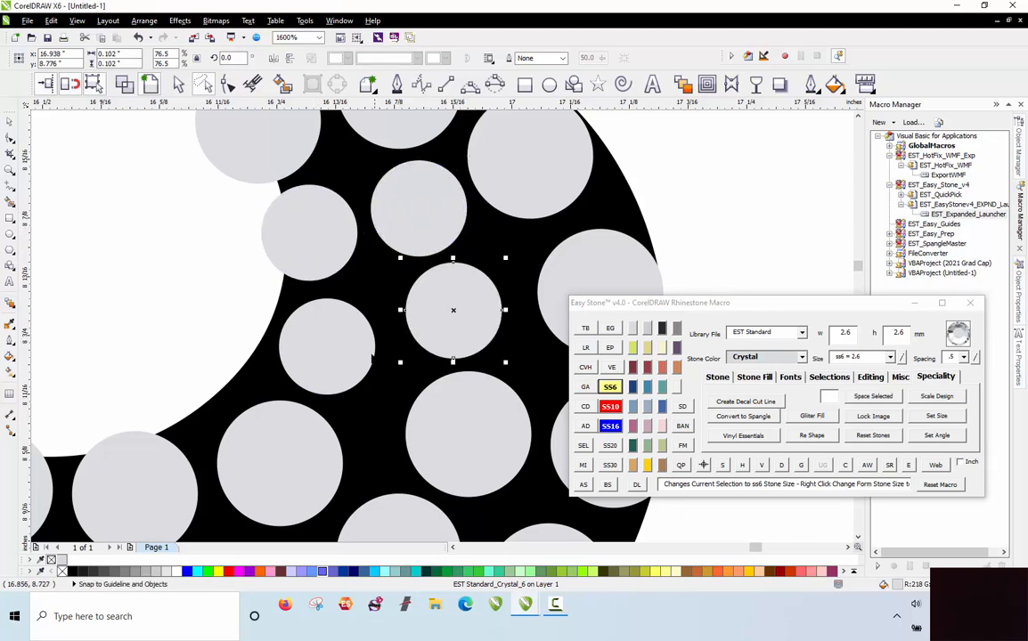
pyautogui.moveTo(339, 355); pyautogui.dragTo(347, 354)
pyautogui.moveTo(318, 258); pyautogui.dragTo(324, 256)
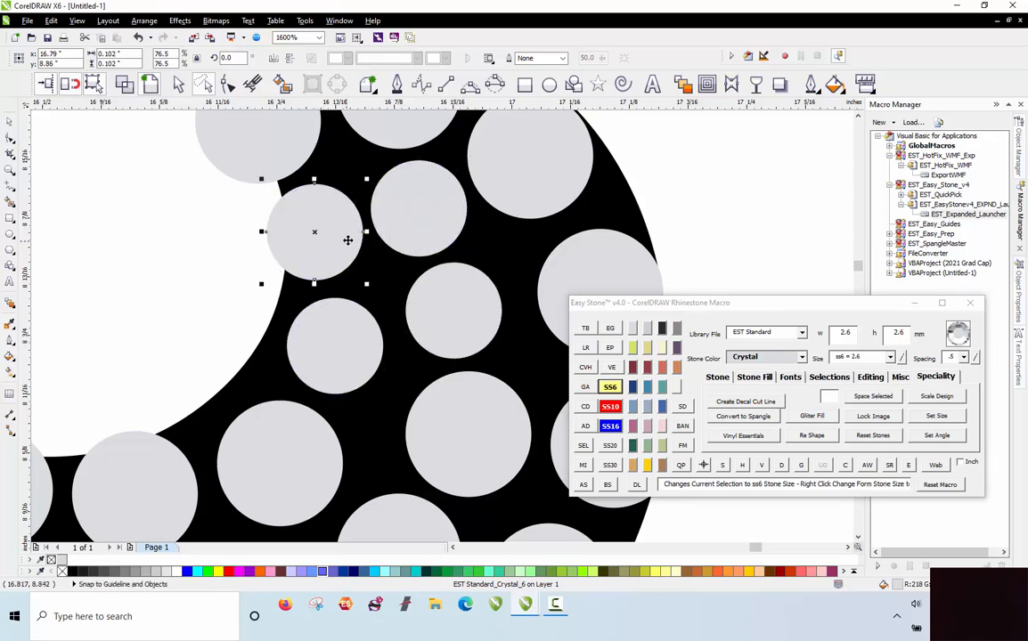
# Nudge the SS10 stone below the new SS6 stone up and left to close the gap in the curl's middle row.
pyautogui.scroll(-1, 444, 228)
pyautogui.scroll(1, 450, 275)
pyautogui.moveTo(450, 364); pyautogui.dragTo(443, 354)
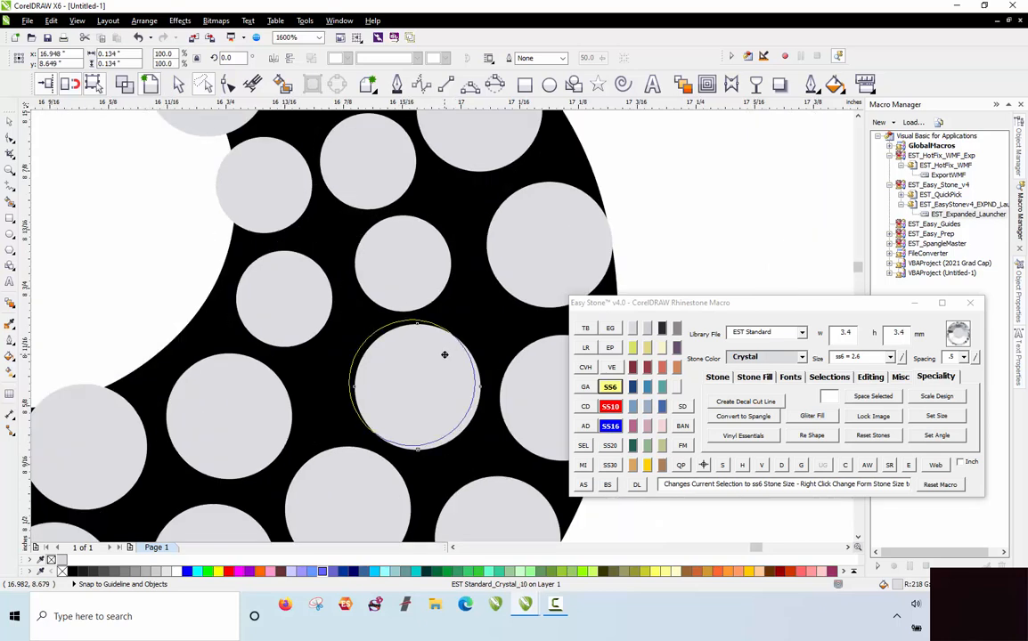
pyautogui.scroll(-2, 390, 276)
pyautogui.click(484, 241)
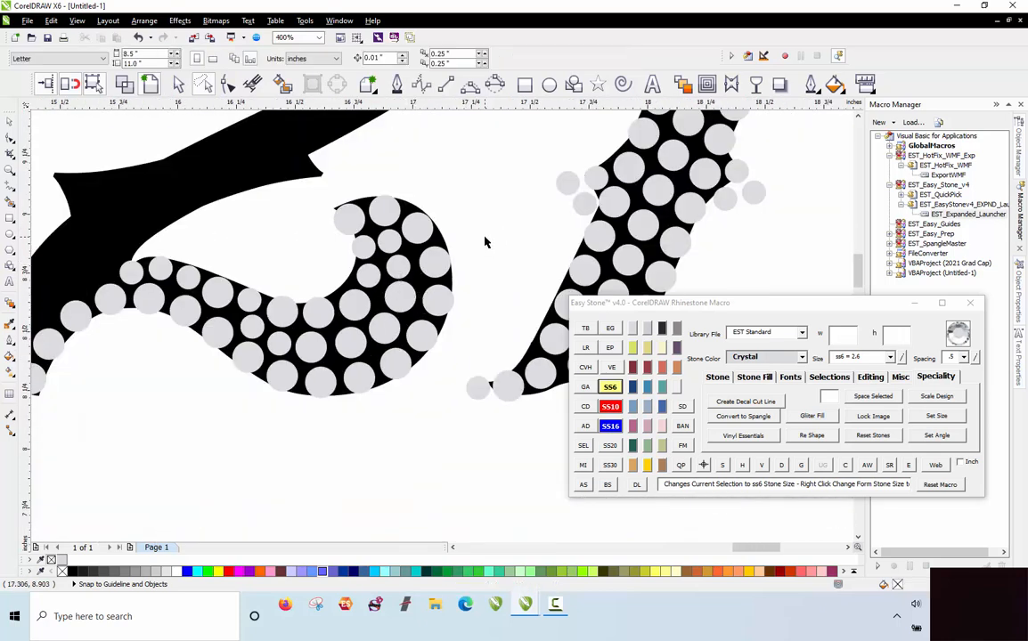
# Place three SS10 stones up the outer left edge of the last 2's lower stem, starting above the tail-end stone.
pyautogui.scroll(-1, 502, 239)
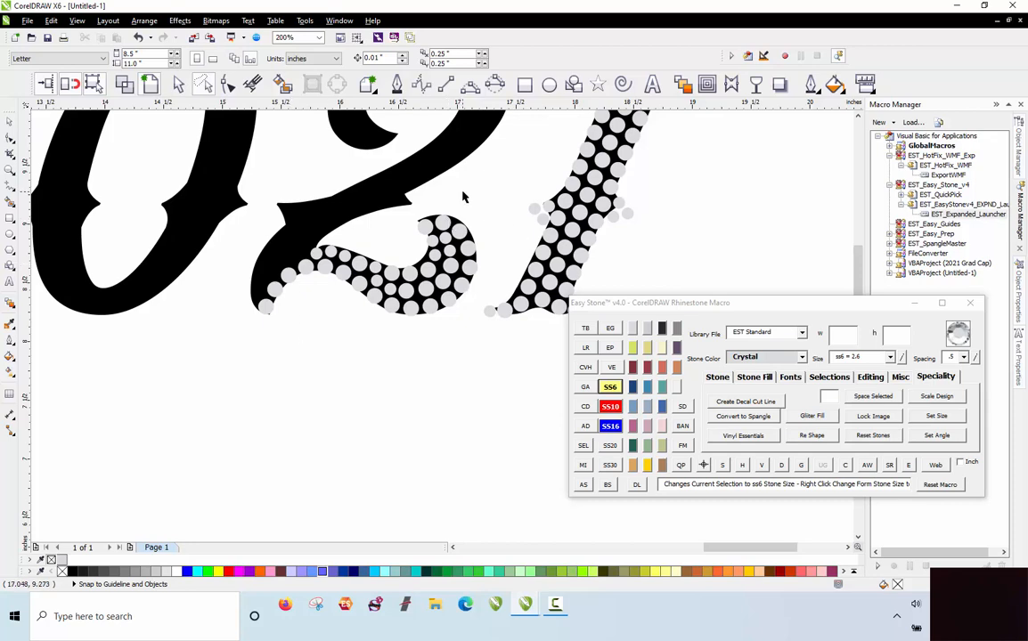
pyautogui.scroll(1, 249, 288)
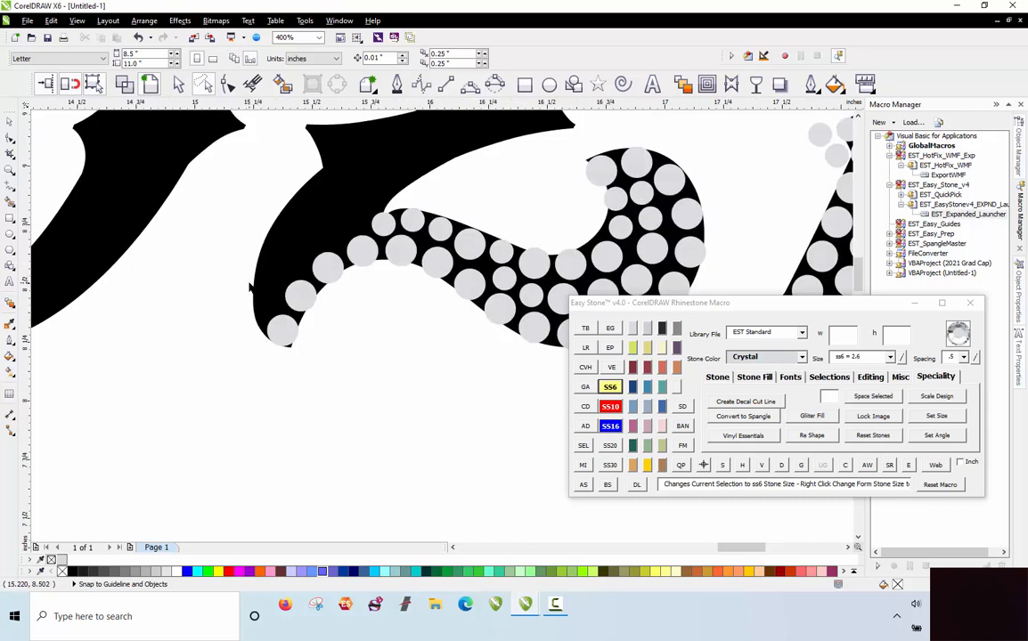
pyautogui.scroll(-1, 223, 451)
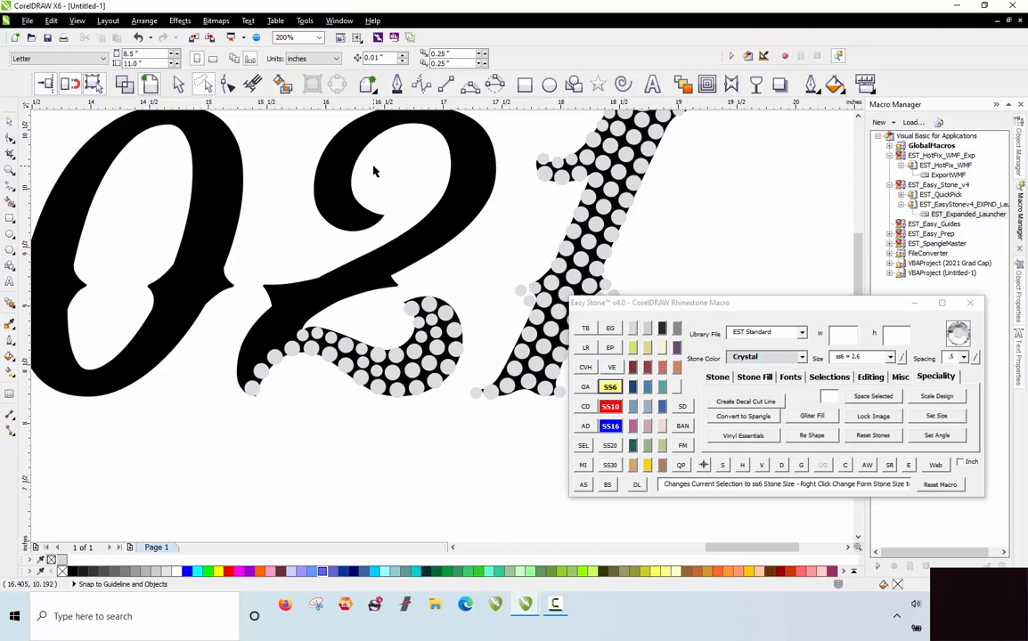
pyautogui.scroll(2, 242, 374)
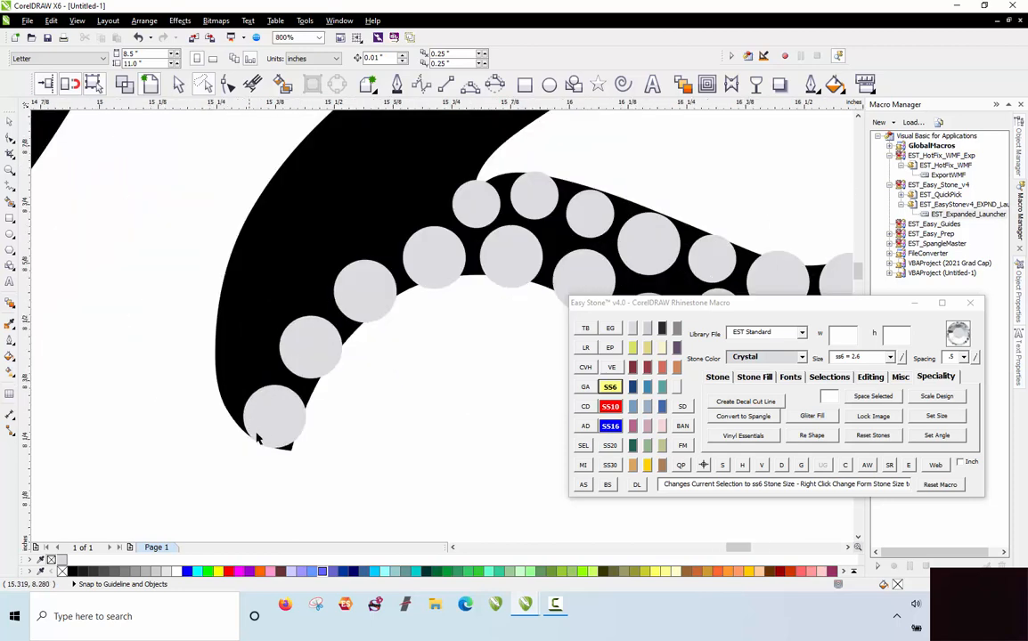
pyautogui.click(240, 354)
pyautogui.click(251, 276)
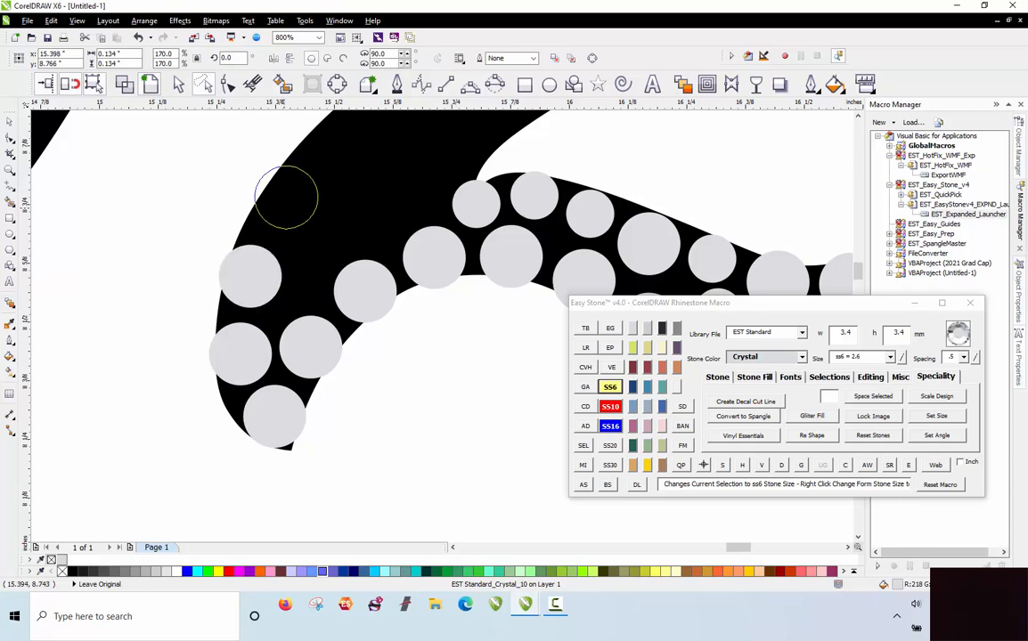
pyautogui.click(284, 197)
pyautogui.scroll(-2, 243, 326)
pyautogui.press('Escape')
pyautogui.scroll(-1, 287, 276)
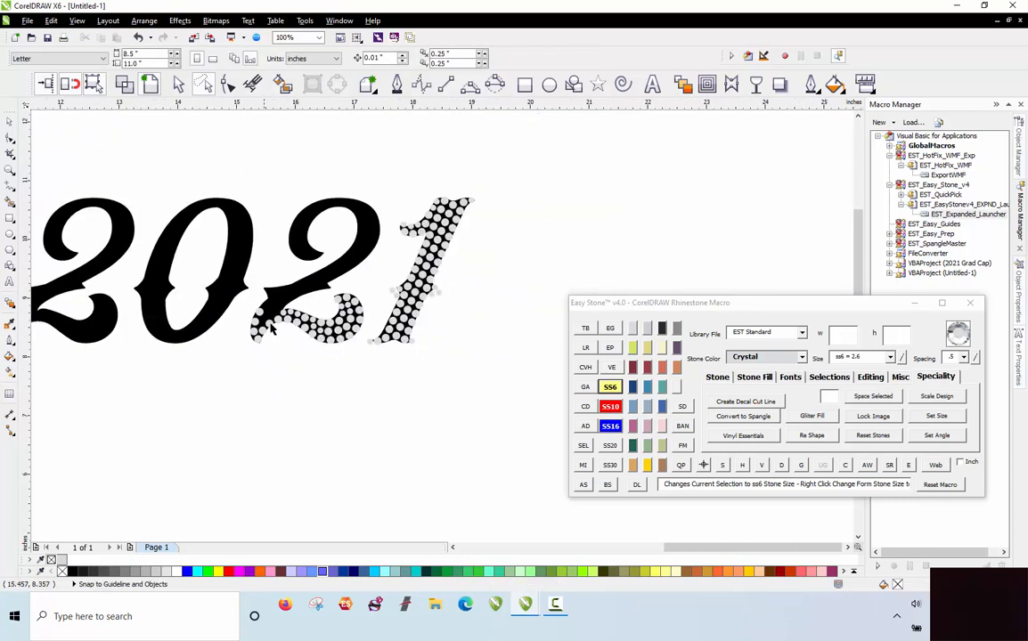
# Copy the top outer-edge SS10 stone to the upper edge of the diagonal stroke and blend a row of stones on a path between them.
pyautogui.scroll(2, 287, 281)
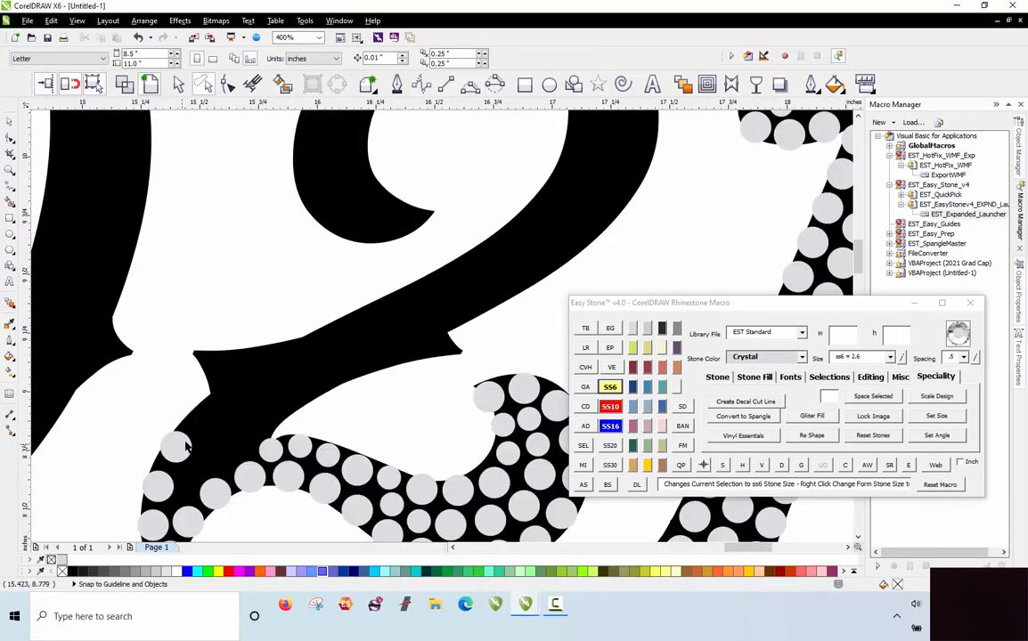
pyautogui.click(177, 445)
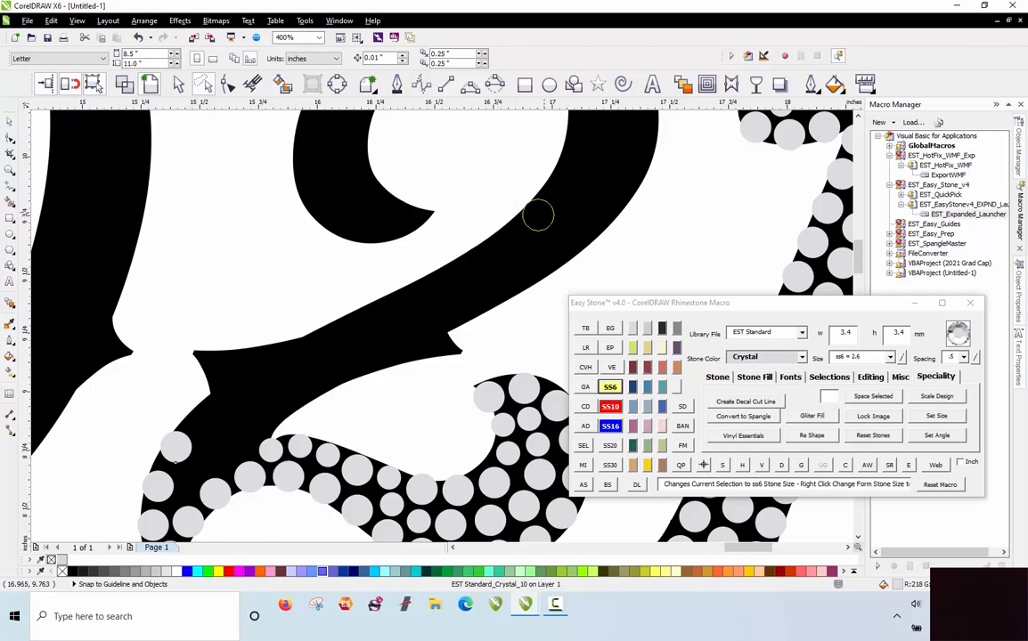
pyautogui.click(535, 215)
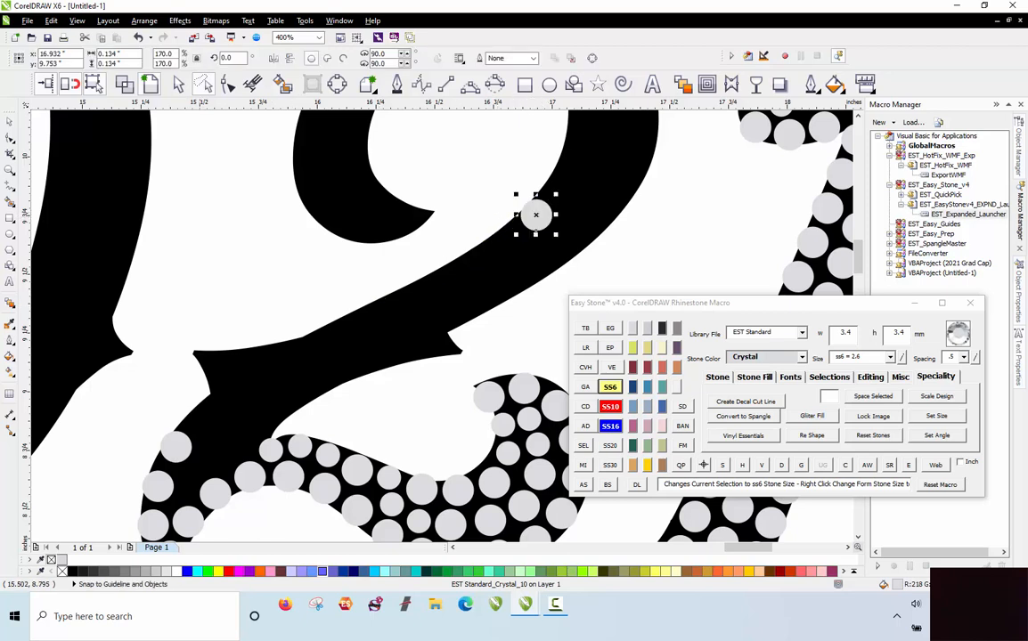
pyautogui.click(582, 483)
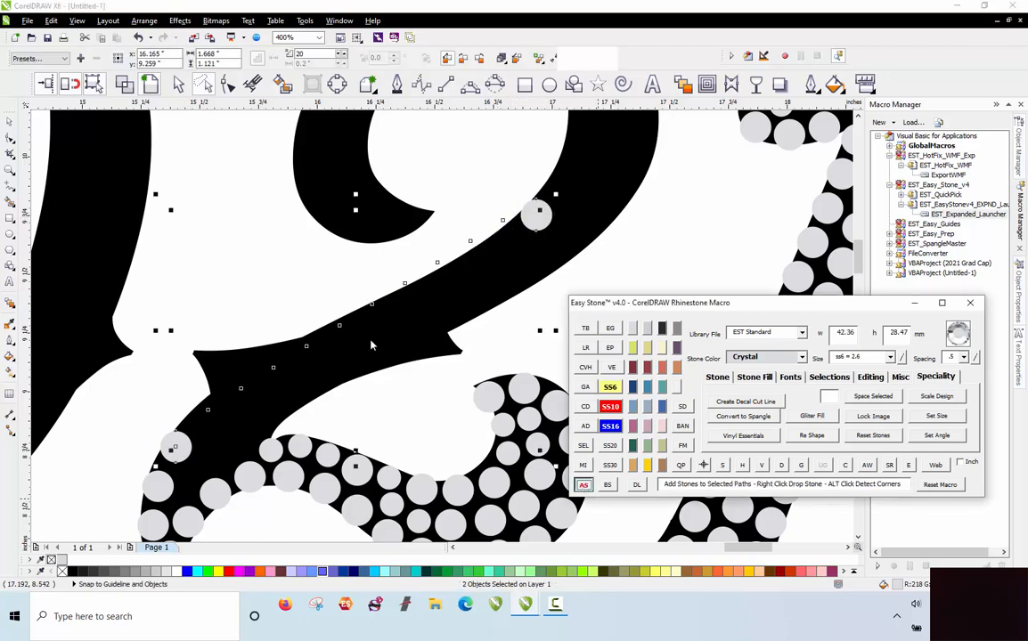
pyautogui.click(536, 219)
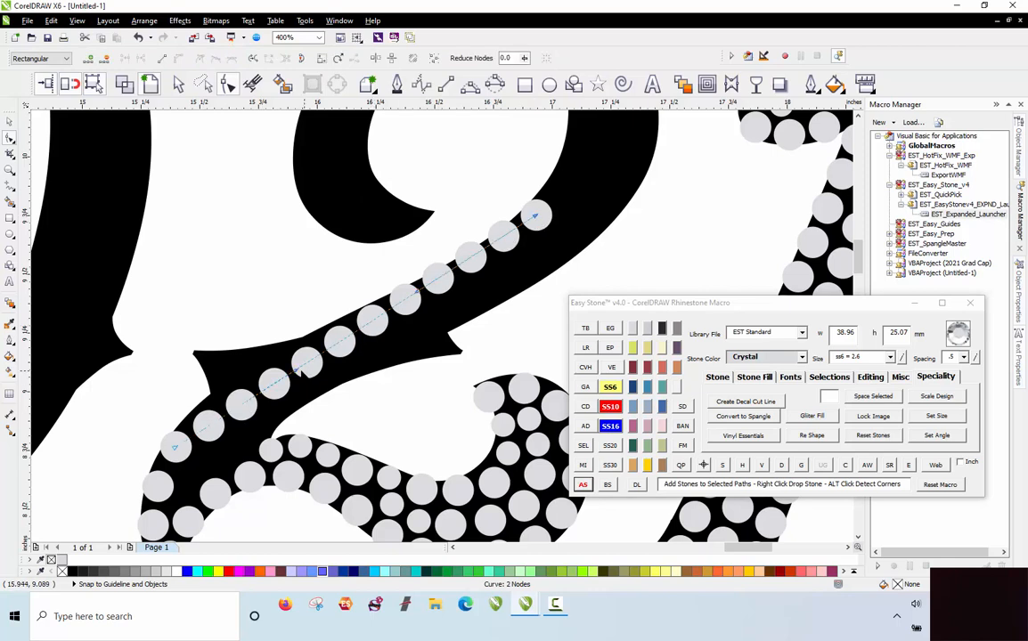
# Bend the blend path so its row of stones follows the upper edge of the last 2's diagonal stroke.
pyautogui.moveTo(296, 371); pyautogui.dragTo(220, 377)
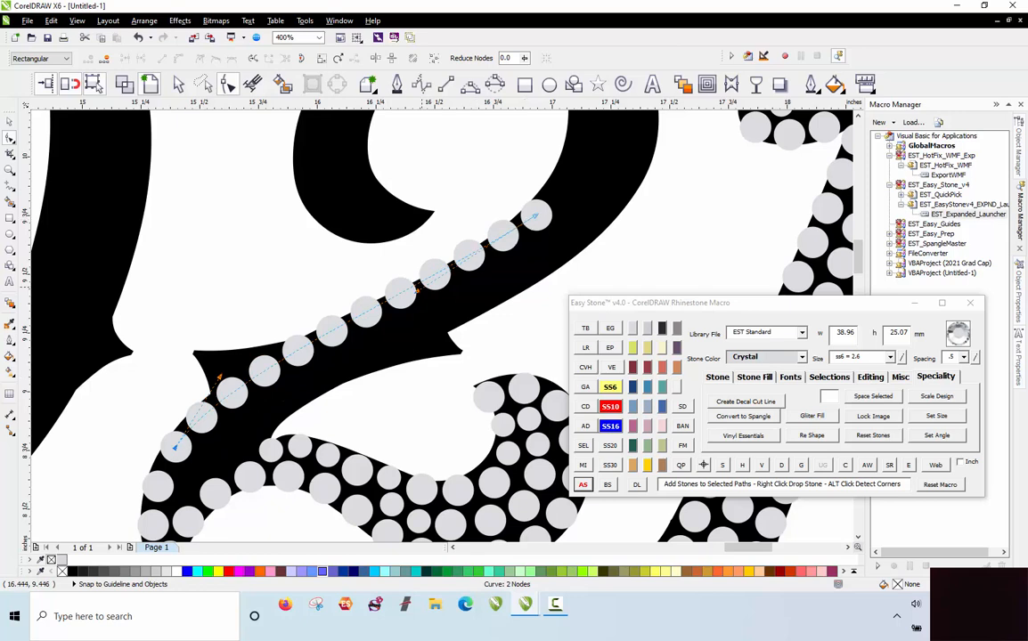
pyautogui.click(434, 277)
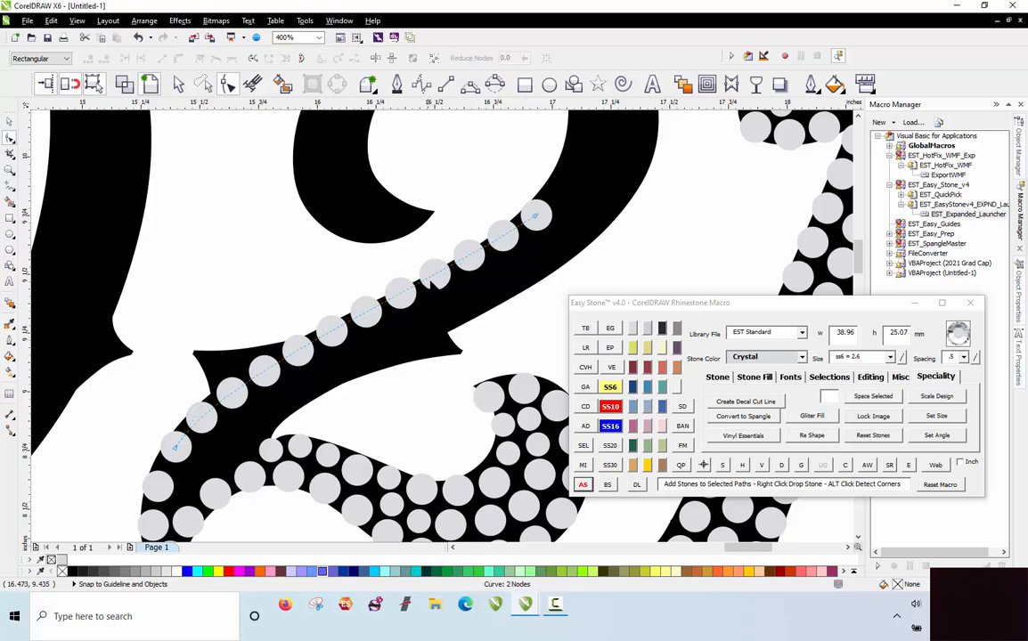
pyautogui.click(371, 303)
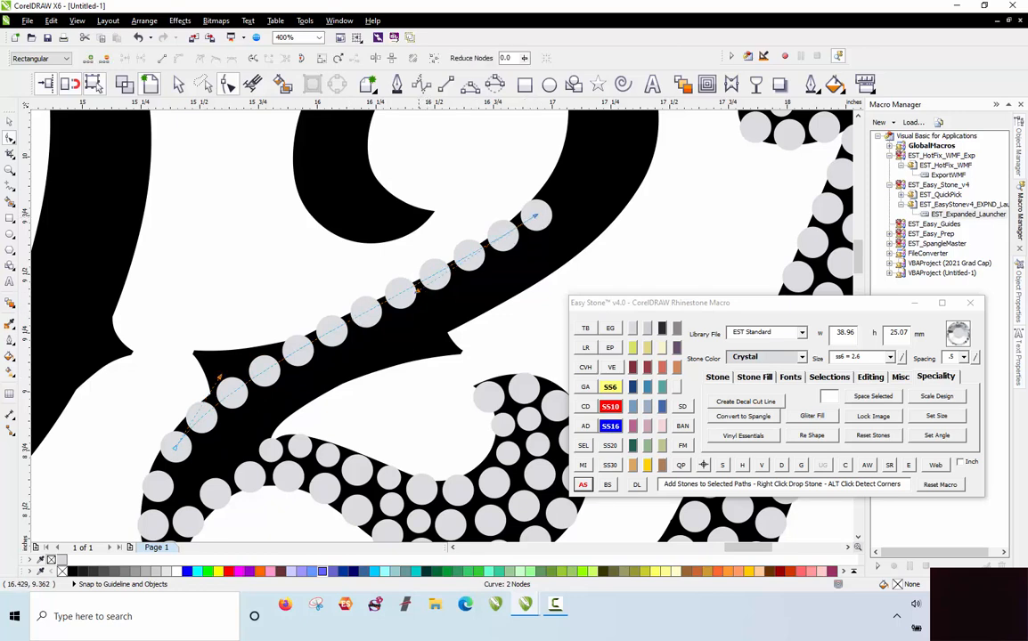
pyautogui.click(424, 296)
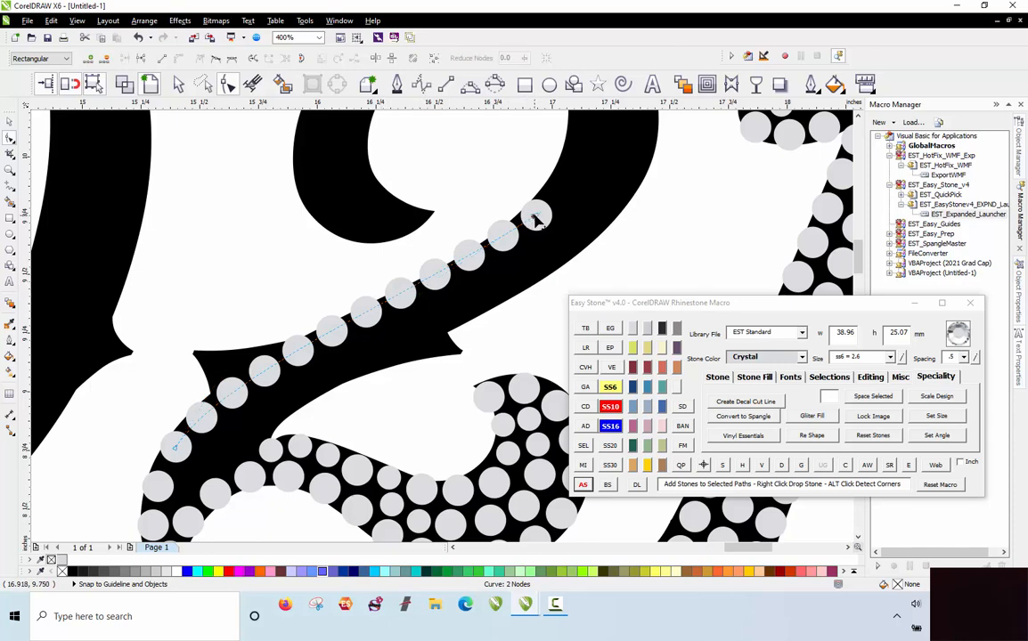
pyautogui.click(535, 216)
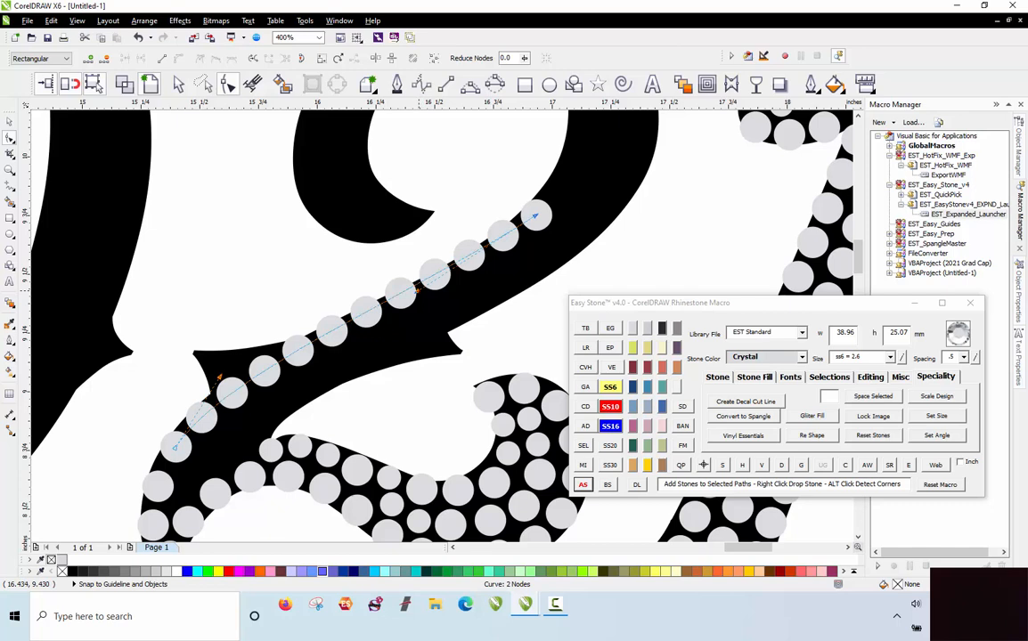
pyautogui.moveTo(416, 290); pyautogui.dragTo(427, 297)
pyautogui.press('space')
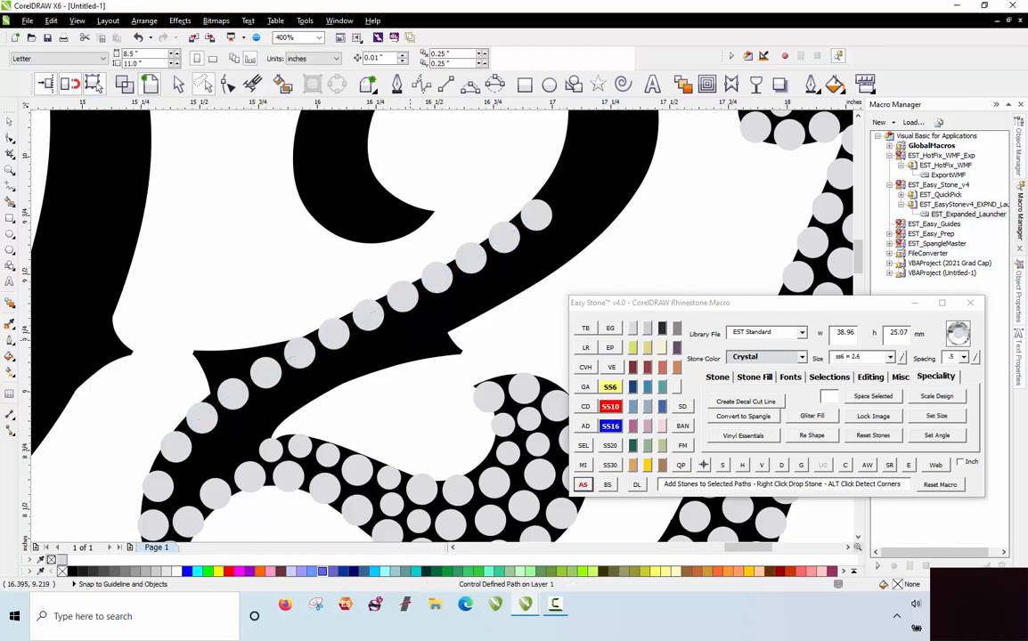
# Respace the blended stones along the diagonal stroke and delete their stone path.
pyautogui.click(435, 278)
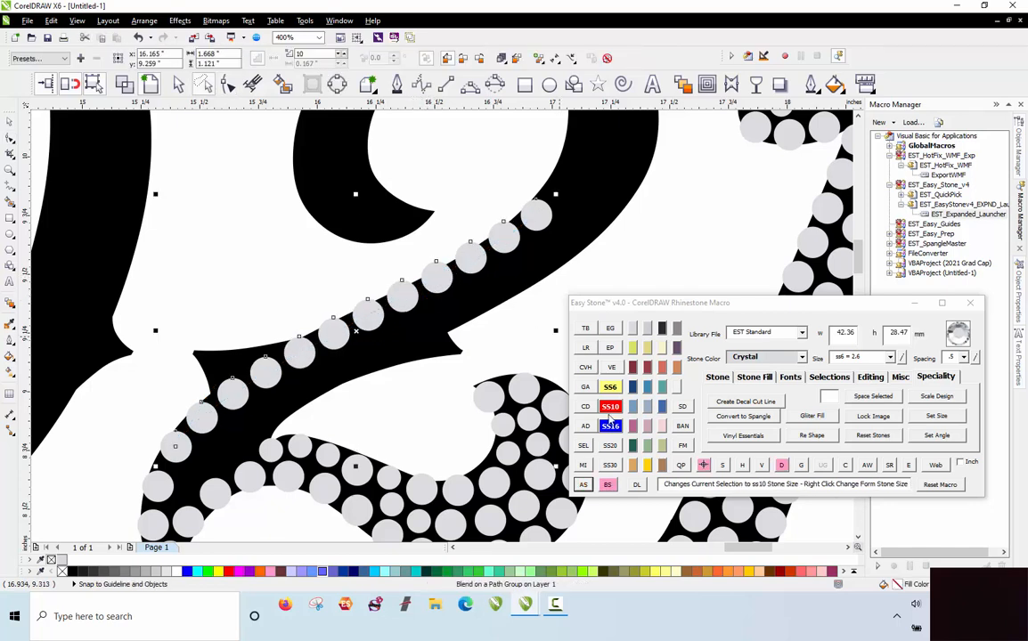
pyautogui.click(704, 466)
pyautogui.click(782, 464)
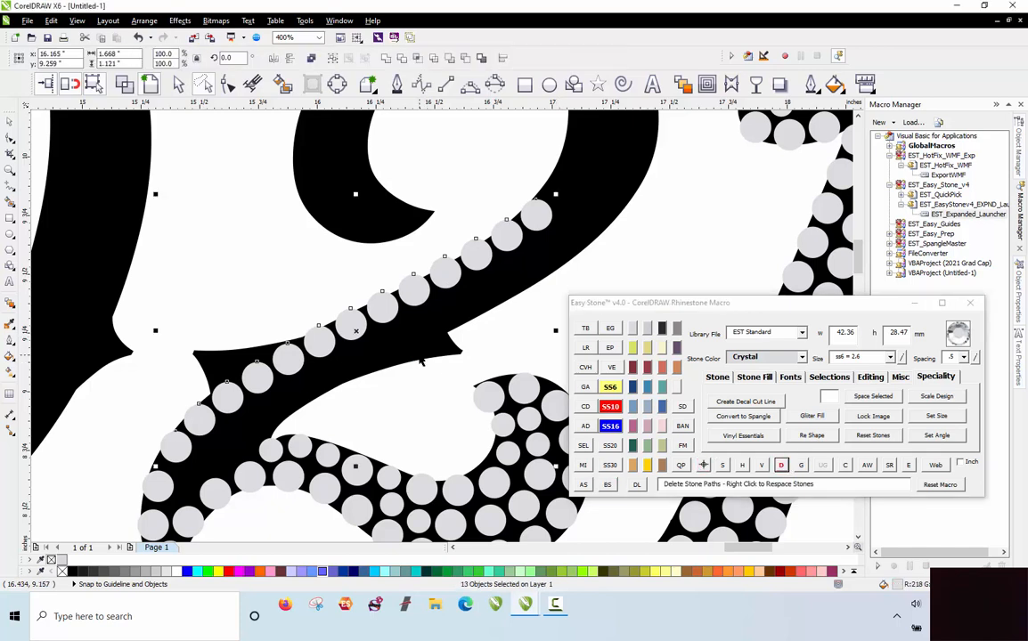
# Shift two neighbouring outer-edge SS10 stones on the last 2's lower stem to even out their spacing.
pyautogui.scroll(2, 364, 421)
pyautogui.scroll(-3, 364, 421)
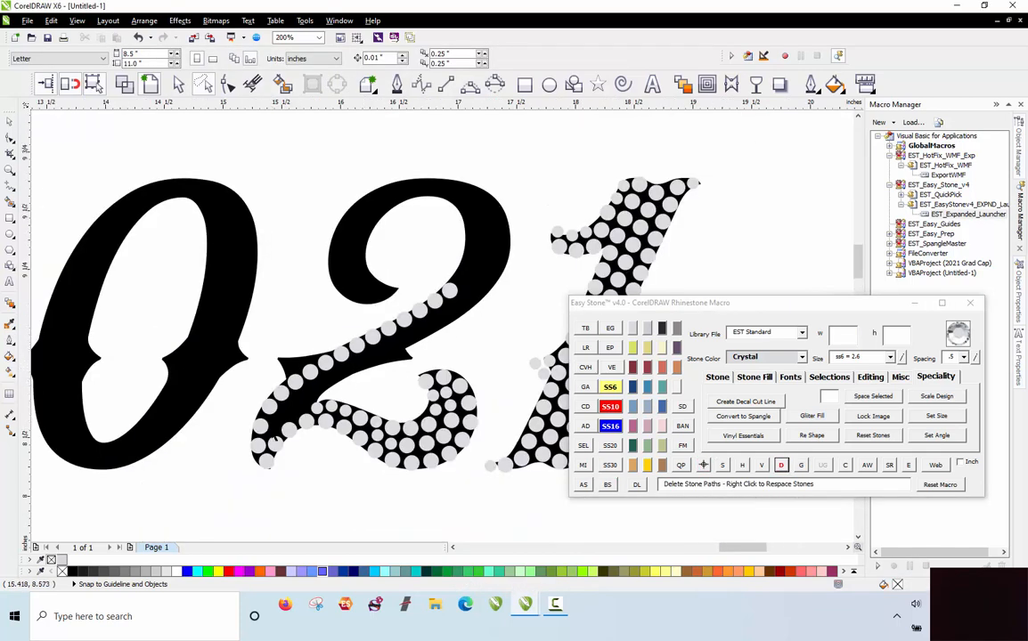
pyautogui.scroll(5, 470, 352)
pyautogui.moveTo(535, 254); pyautogui.dragTo(263, 316)
pyautogui.moveTo(146, 379); pyautogui.dragTo(136, 381)
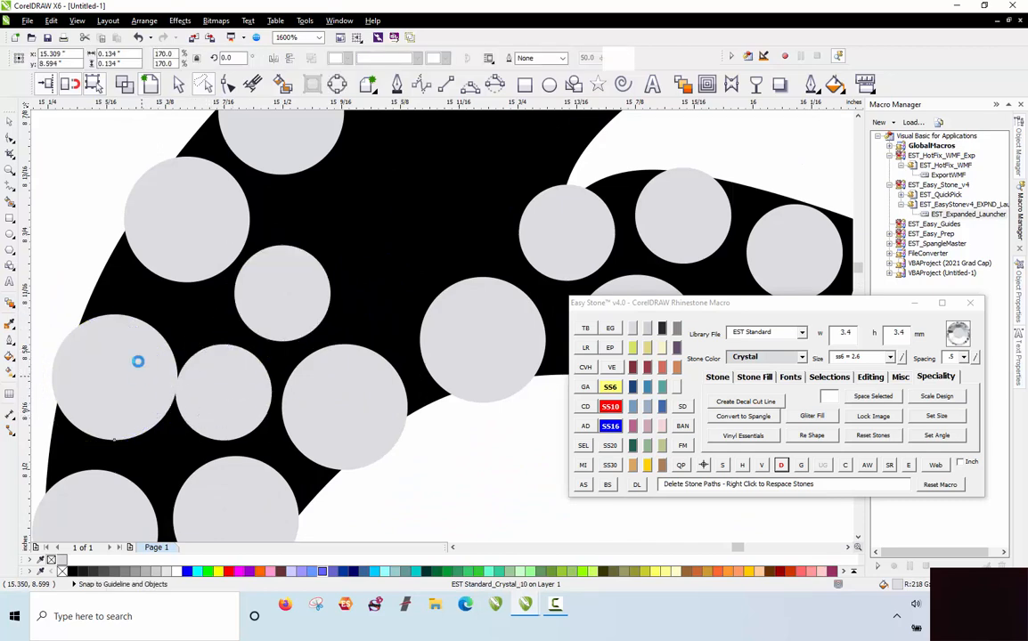
pyautogui.moveTo(184, 275); pyautogui.dragTo(167, 286)
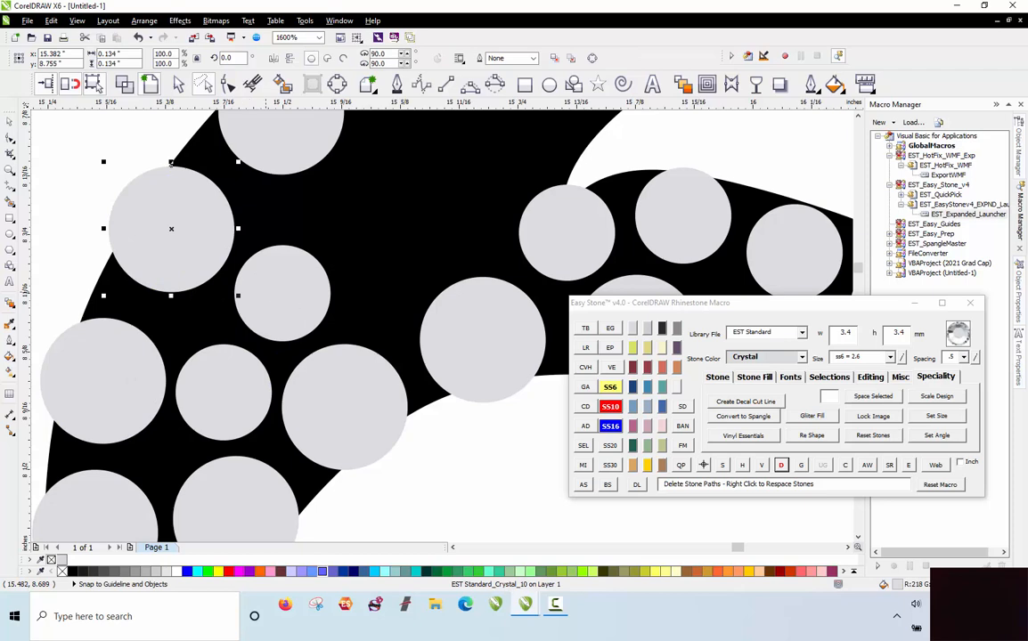
# Copy SS6 stones into the interior gap of the last 2's lower stem and shift the outer-edge SS10 stone above them outward.
pyautogui.rightClick(399, 260)
pyautogui.moveTo(296, 297); pyautogui.dragTo(401, 262)
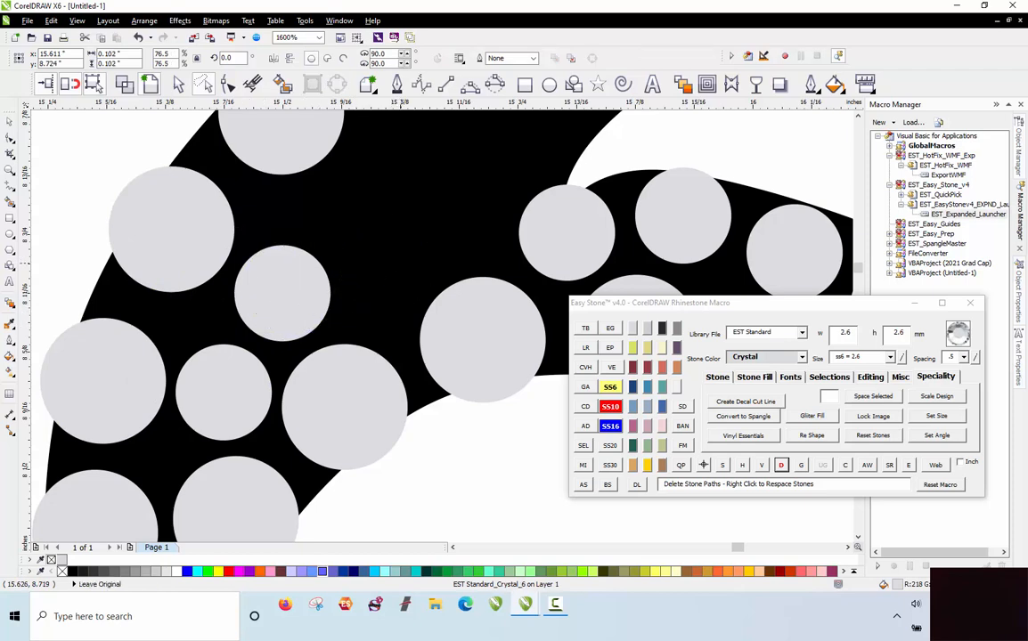
pyautogui.scroll(-1, 324, 313)
pyautogui.scroll(1, 326, 208)
pyautogui.moveTo(320, 229); pyautogui.dragTo(298, 225)
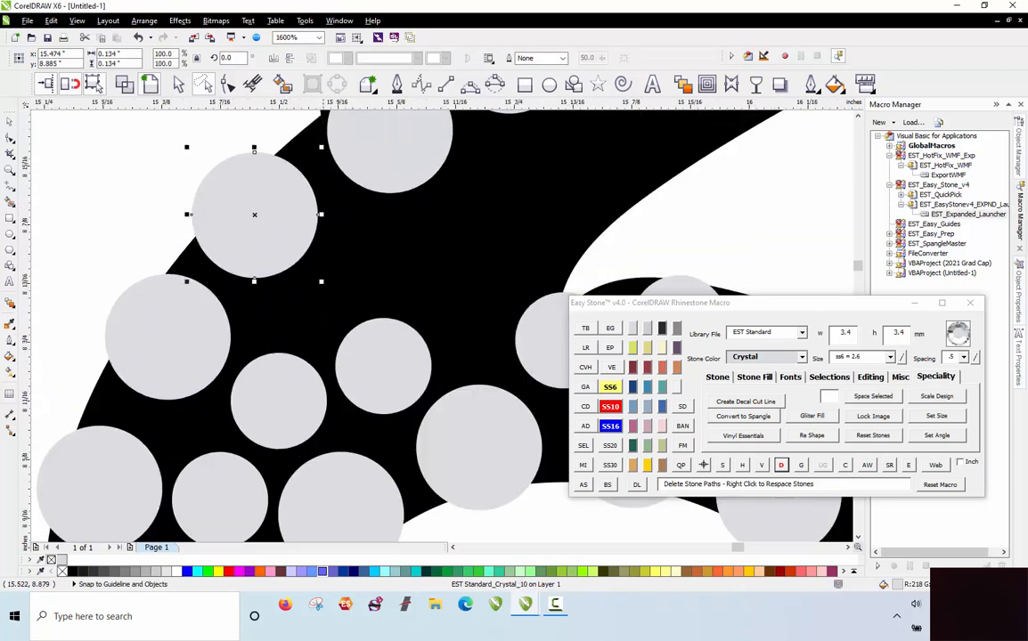
pyautogui.click(389, 350)
pyautogui.moveTo(341, 346); pyautogui.dragTo(265, 276)
pyautogui.click(229, 211)
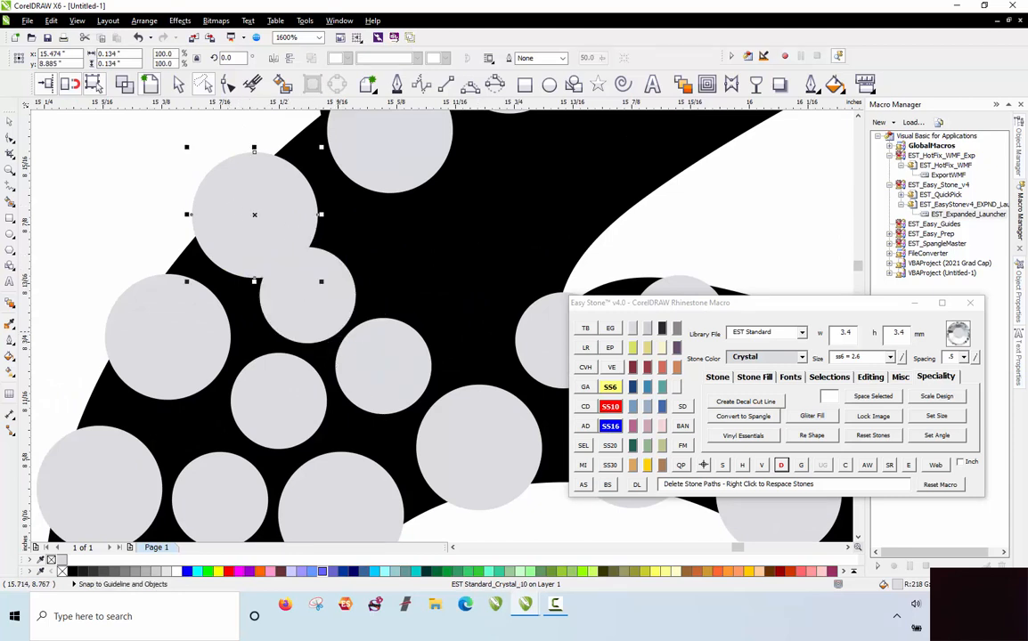
pyautogui.click(610, 387)
pyautogui.moveTo(280, 231); pyautogui.dragTo(236, 243)
pyautogui.hotkey('ctrl', 'z')
pyautogui.hotkey('ctrl', 'z')
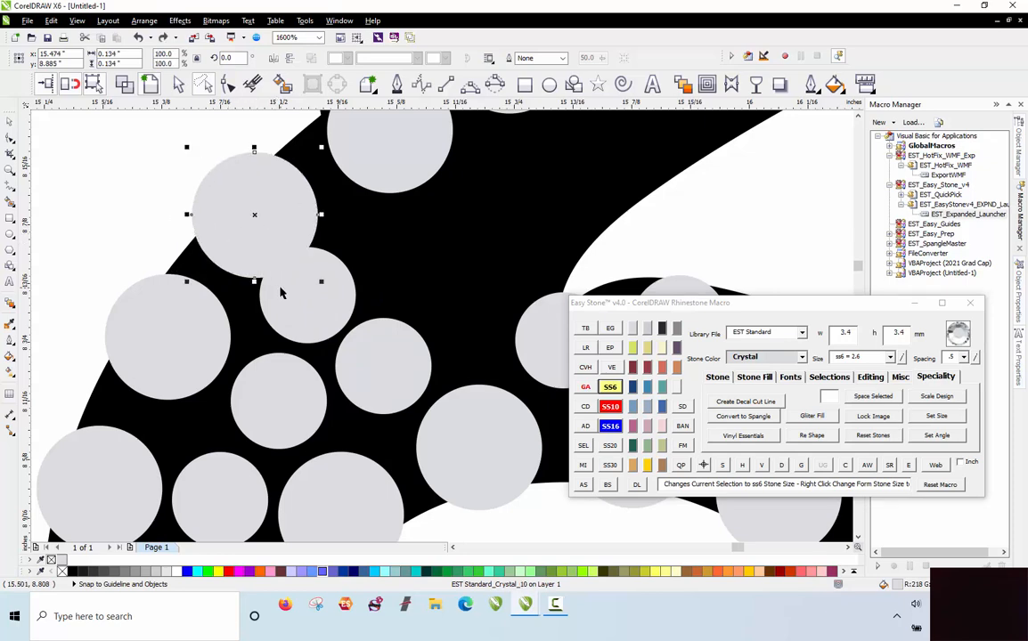
# Replace the two upper interior SS6 stones with one SS10 stone and nudge the inner-edge SS10 stone below it.
pyautogui.click(385, 343)
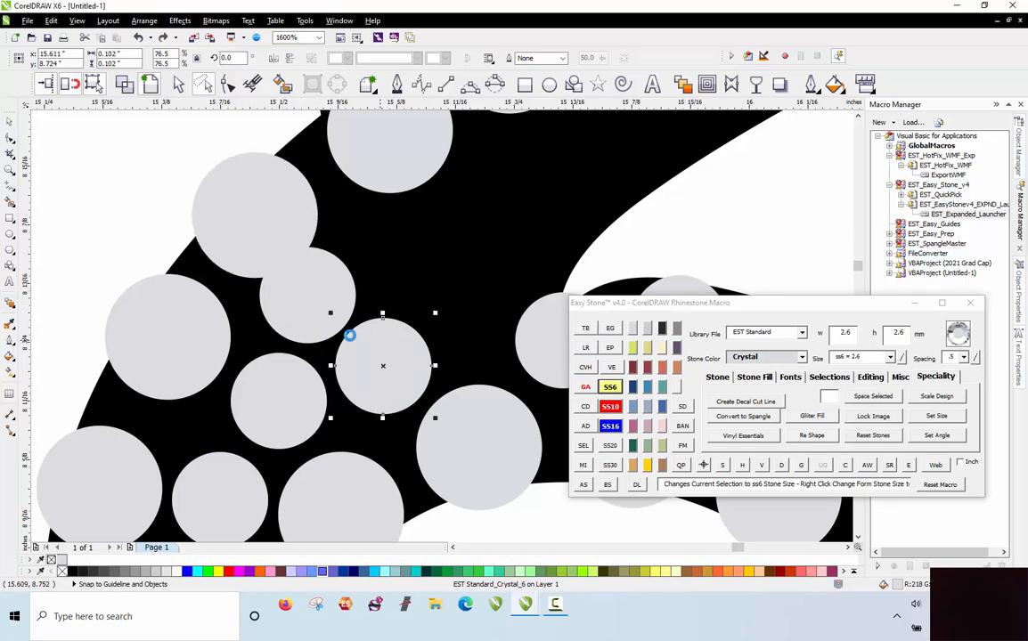
pyautogui.press('Delete')
pyautogui.moveTo(308, 307); pyautogui.dragTo(398, 348)
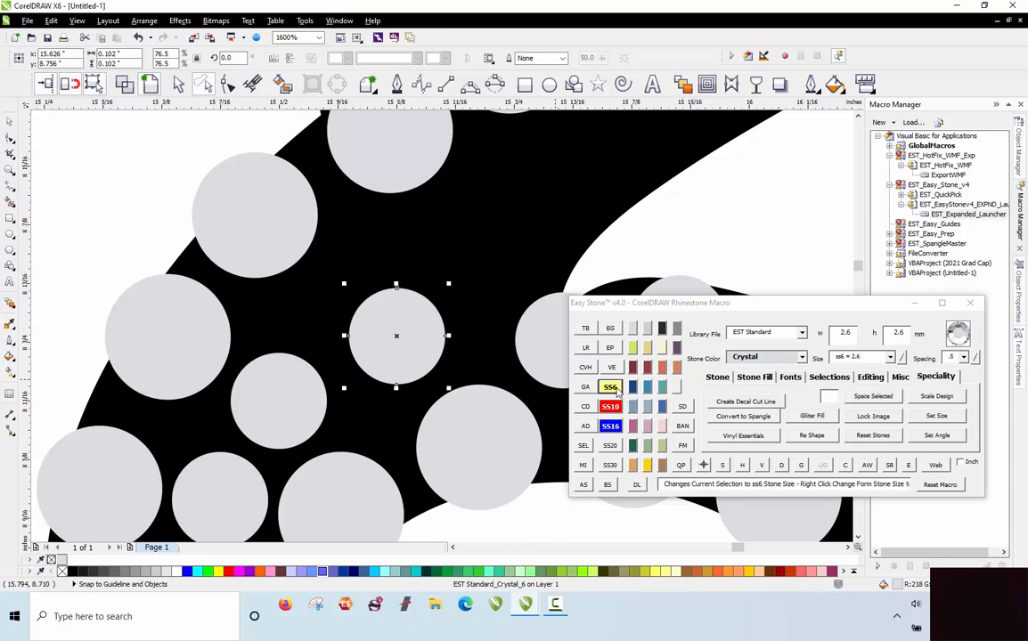
pyautogui.click(610, 407)
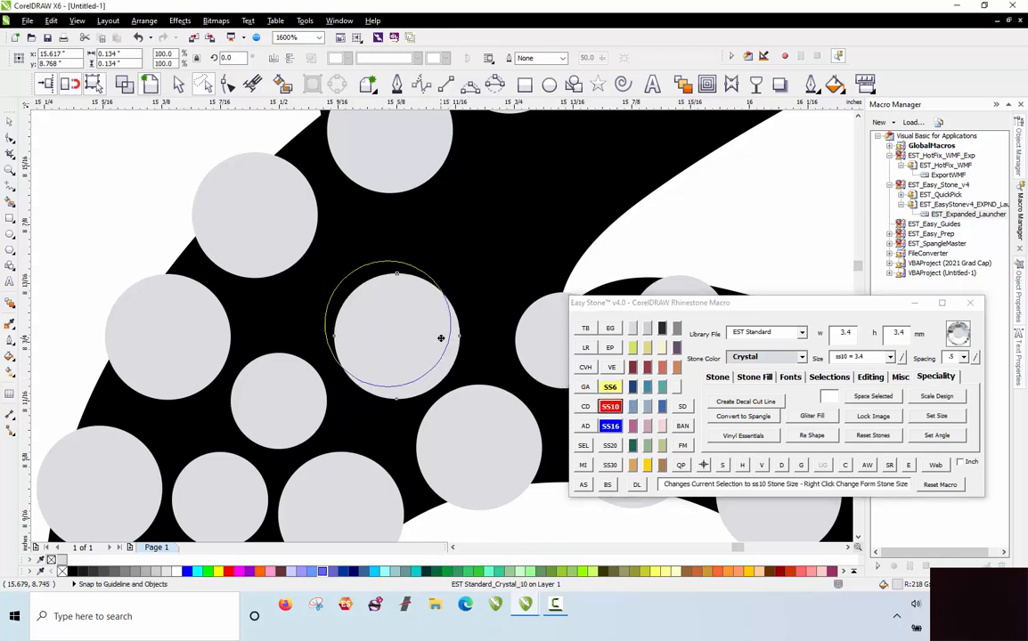
pyautogui.moveTo(441, 339); pyautogui.dragTo(390, 287)
pyautogui.moveTo(479, 437); pyautogui.dragTo(471, 428)
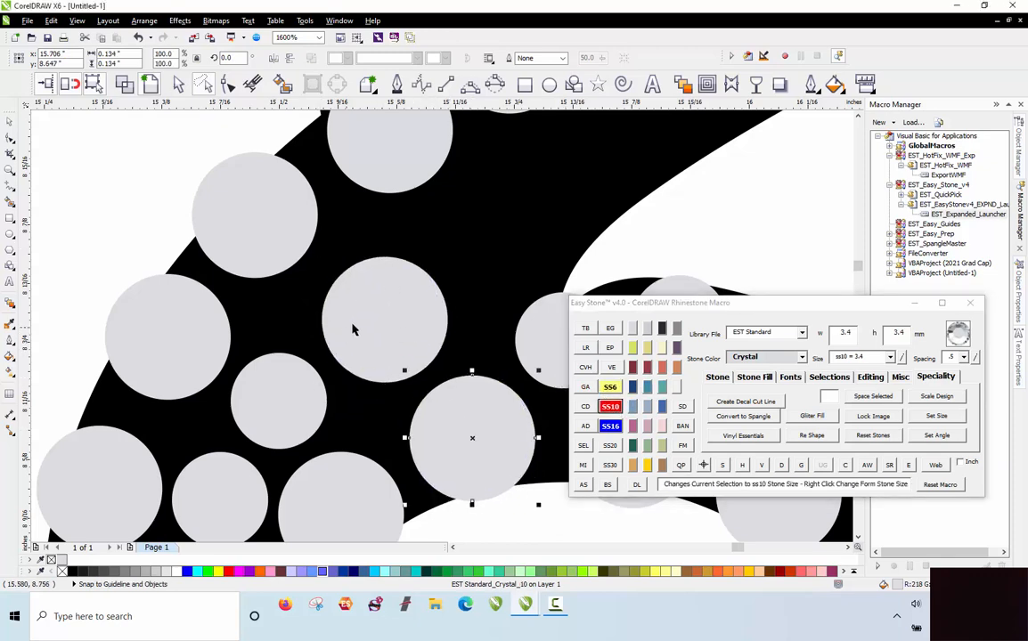
# Copy the interior SS10 stone up beside the inner edge, where the last 2's lower stem meets the diagonal stroke.
pyautogui.moveTo(365, 322); pyautogui.dragTo(444, 239)
pyautogui.scroll(-1, 255, 291)
pyautogui.scroll(1, 336, 280)
pyautogui.rightClick(437, 238)
pyautogui.scroll(-1, 283, 358)
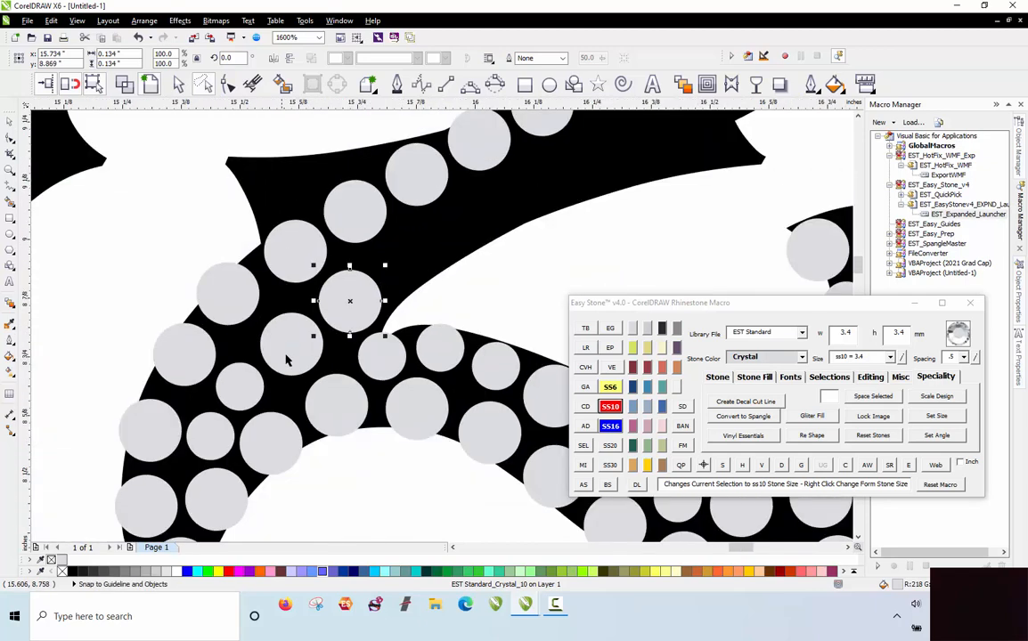
pyautogui.scroll(1, 401, 285)
pyautogui.moveTo(307, 311); pyautogui.dragTo(421, 228)
pyautogui.scroll(-2, 243, 328)
pyautogui.click(150, 258)
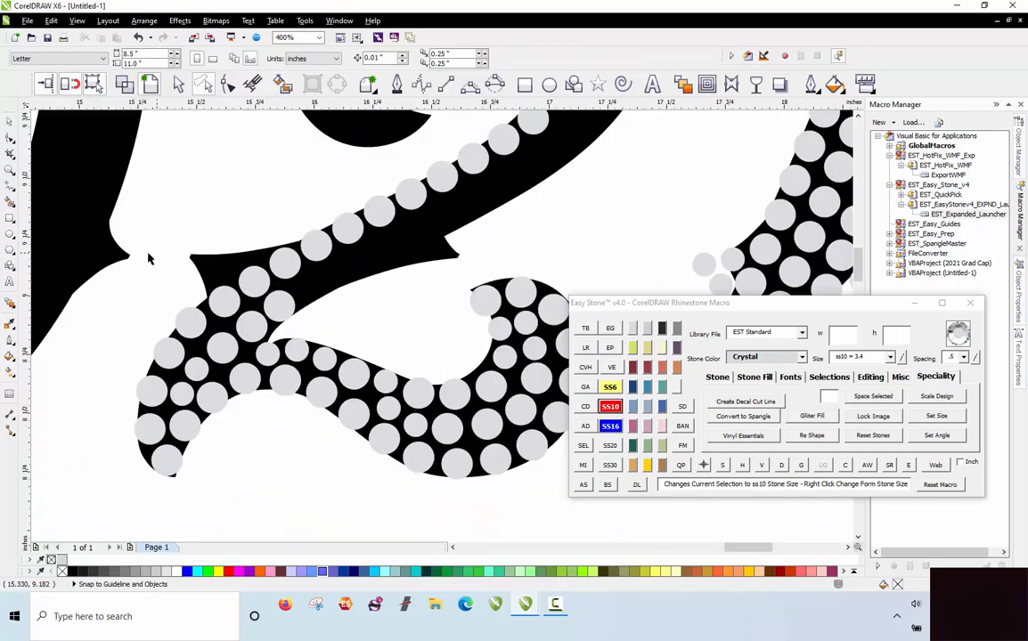
# Copy an SS10 stone to the upper end of the diagonal stroke's lower edge and blend a row of stones on a path between them.
pyautogui.scroll(1, 310, 245)
pyautogui.scroll(-2, 311, 340)
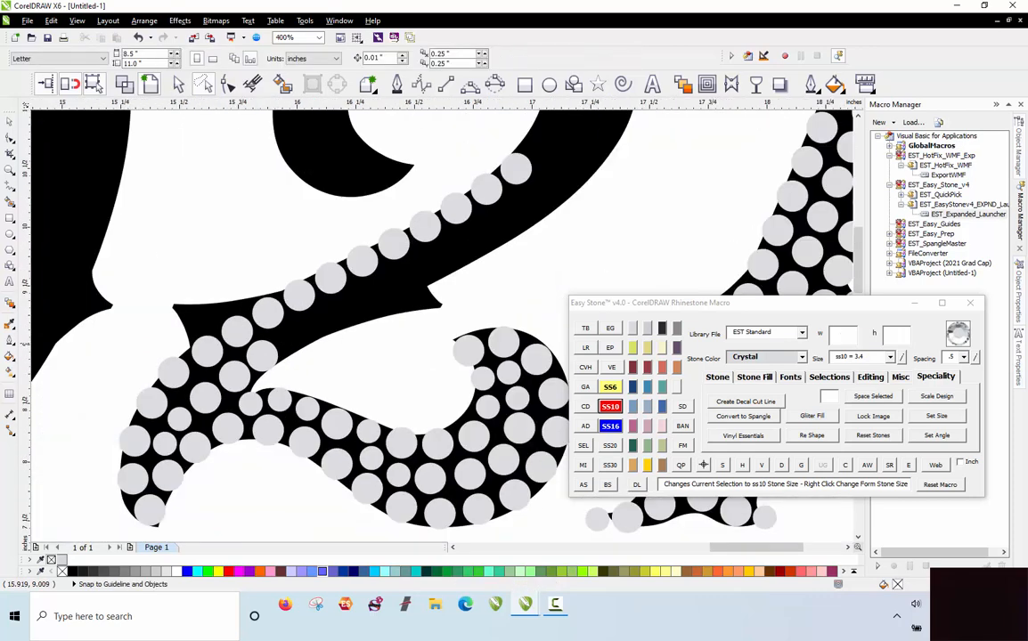
pyautogui.scroll(1, 310, 339)
pyautogui.moveTo(178, 415); pyautogui.dragTo(462, 269)
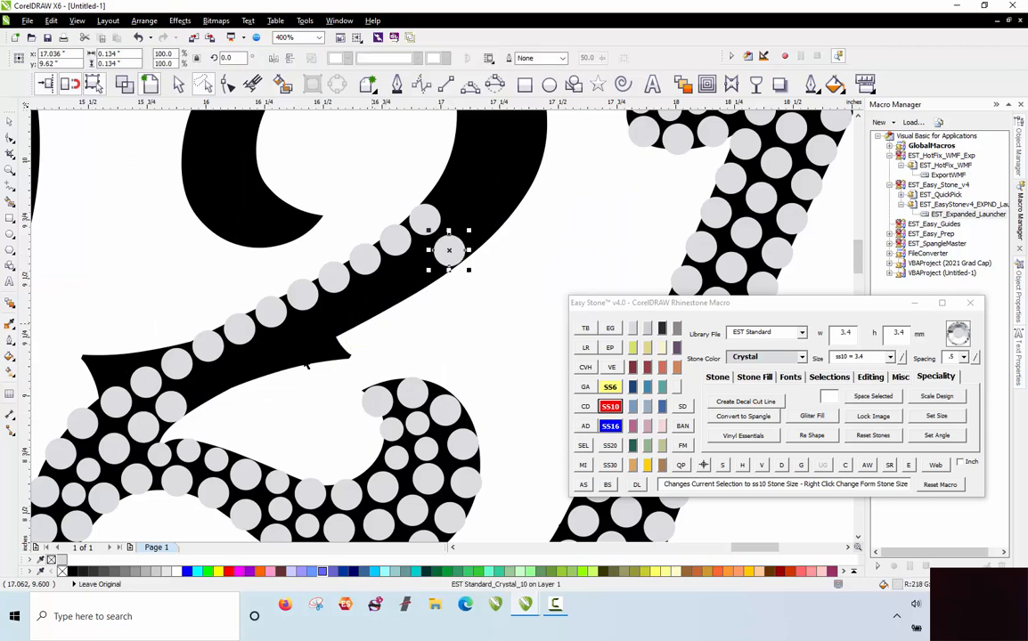
pyautogui.keyDown('shift'); pyautogui.click(179, 401); pyautogui.keyUp('shift')
pyautogui.click(583, 485)
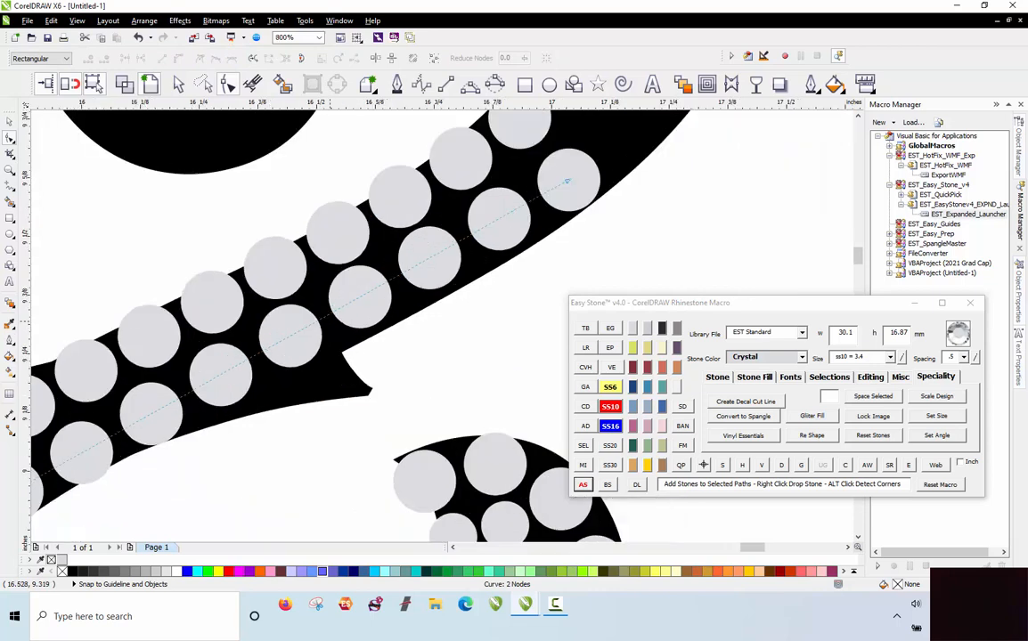
pyautogui.scroll(2, 341, 335)
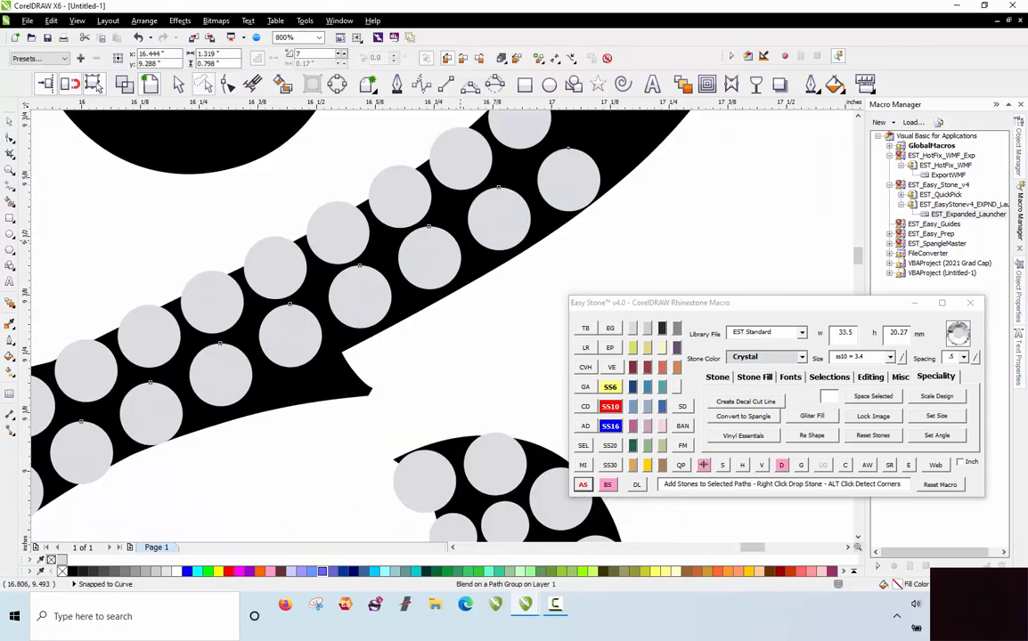
# In wireframe view, bend the second row's blend path along the diagonal stroke, delete its stone path and restore the filled view.
pyautogui.click(132, 85)
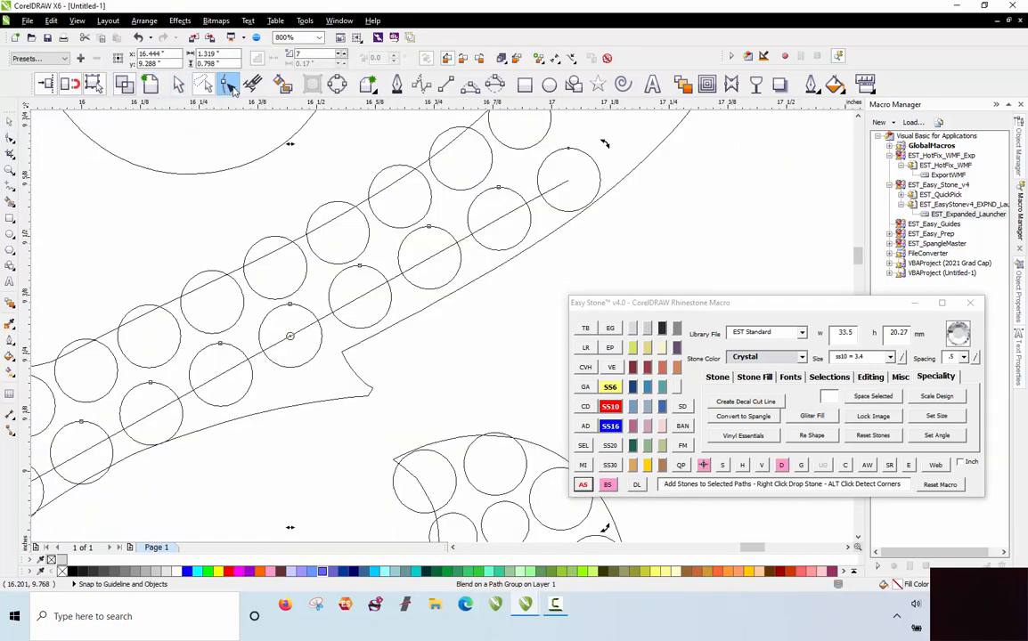
pyautogui.click(229, 85)
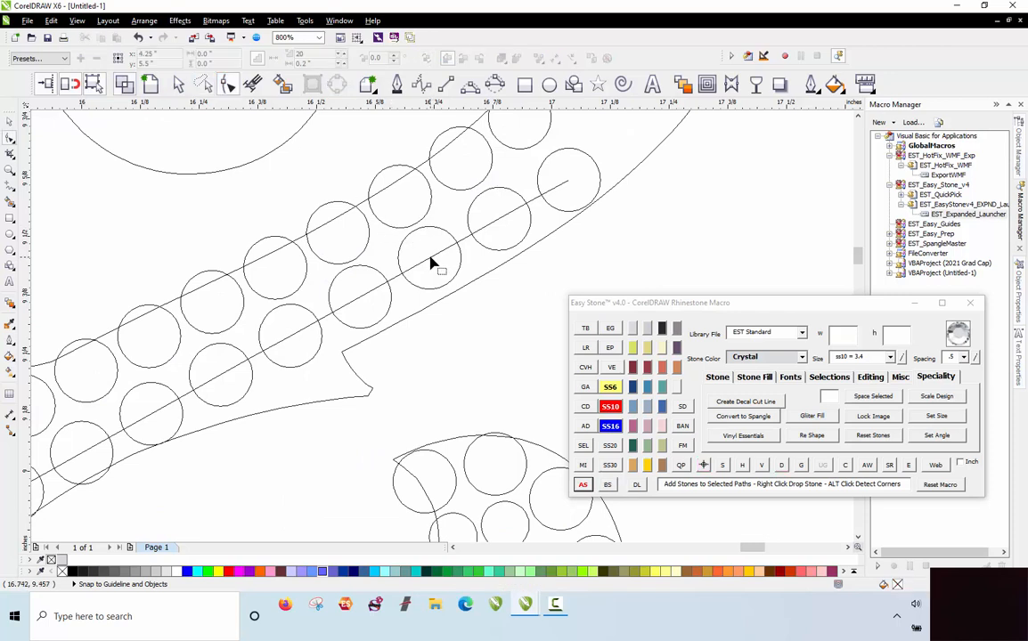
pyautogui.click(569, 183)
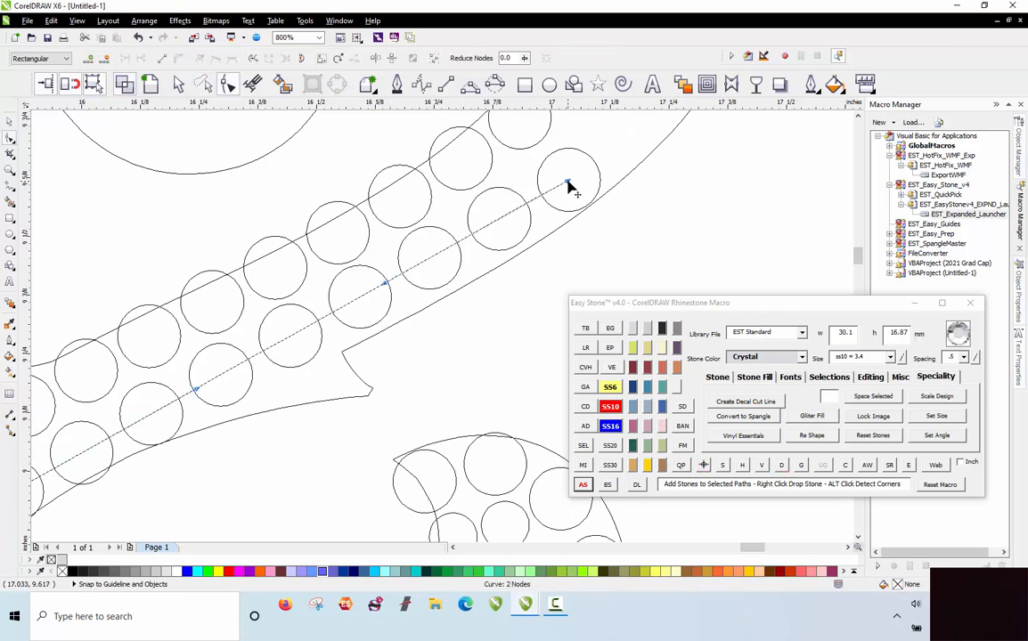
pyautogui.moveTo(387, 287); pyautogui.dragTo(393, 288)
pyautogui.press('space')
pyautogui.click(426, 344)
pyautogui.click(426, 311)
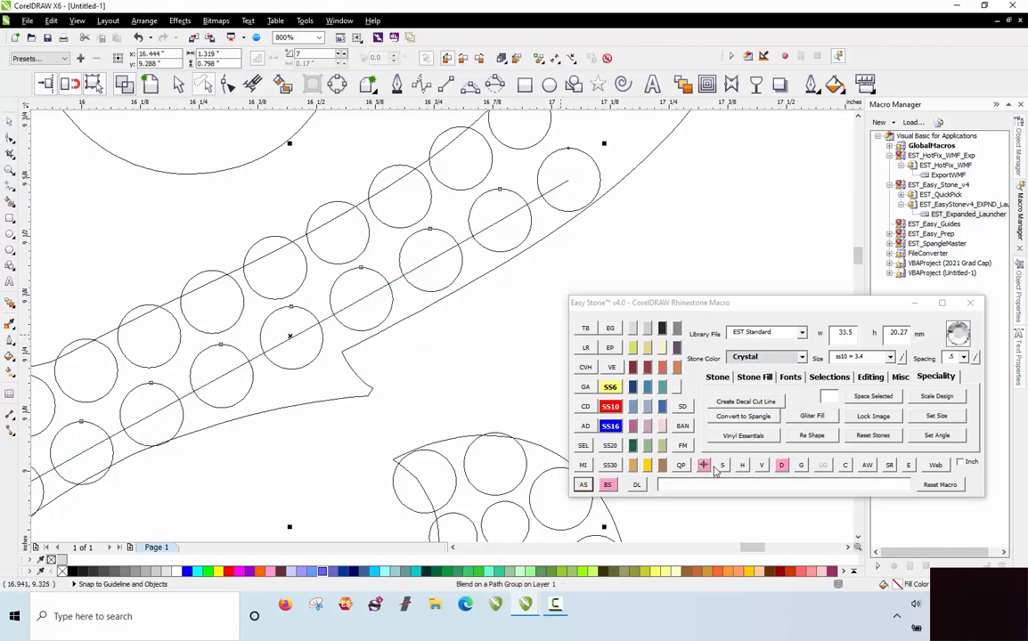
pyautogui.click(781, 467)
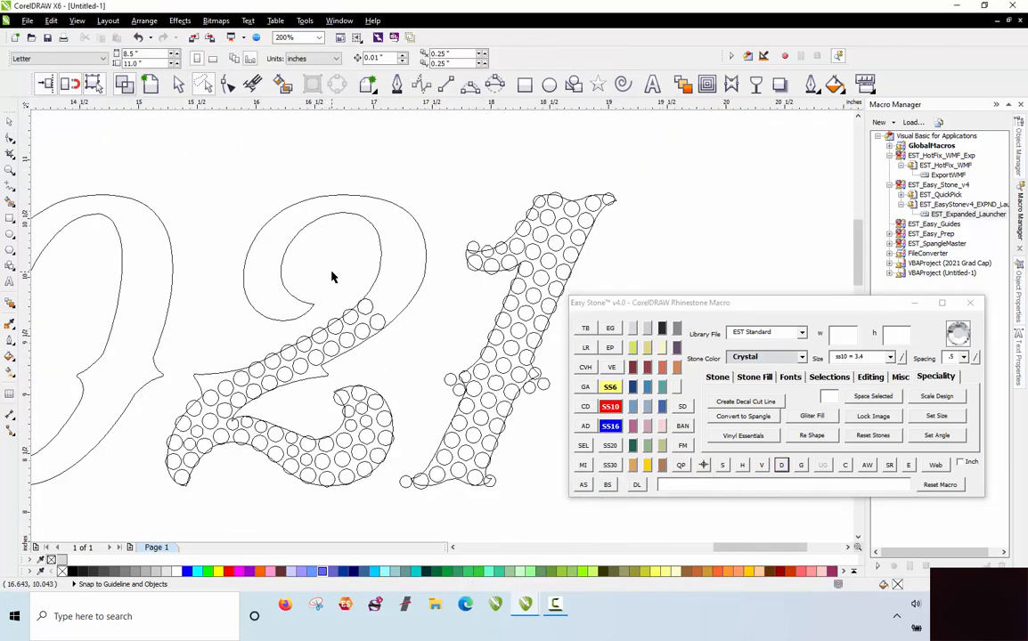
pyautogui.click(150, 84)
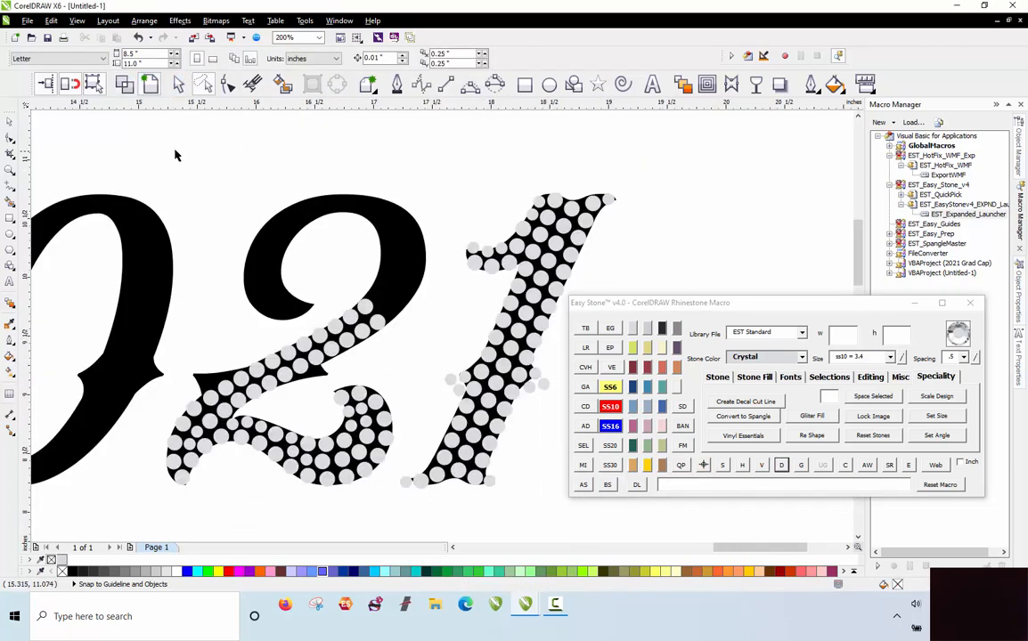
# Place four SS6 stones around the pointed spur on the underside of the last 2's diagonal stroke.
pyautogui.scroll(3, 298, 384)
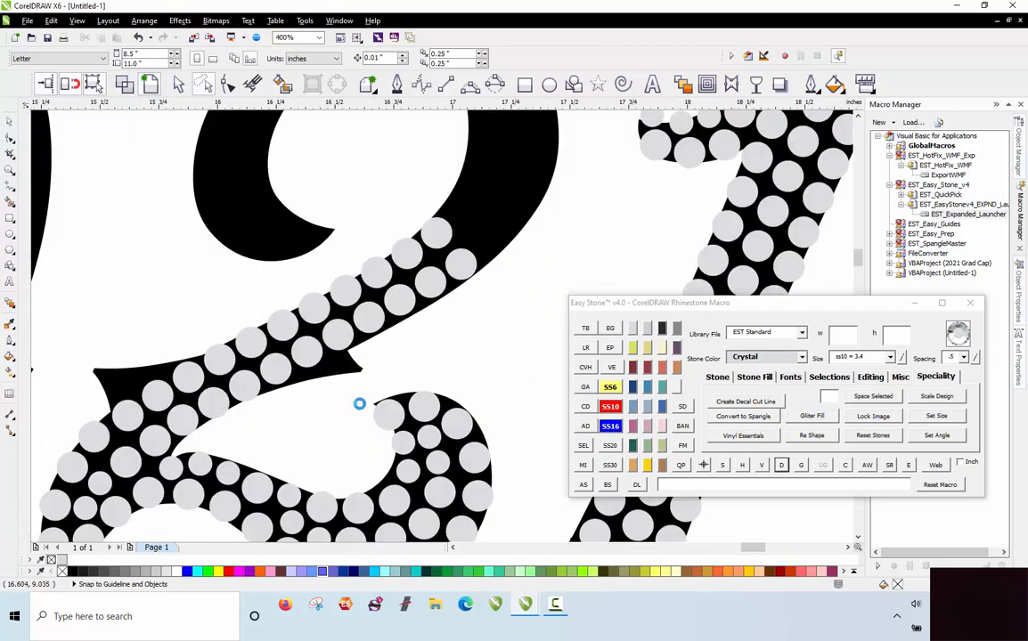
pyautogui.click(447, 483)
pyautogui.moveTo(274, 369); pyautogui.dragTo(427, 390)
pyautogui.scroll(1, 289, 363)
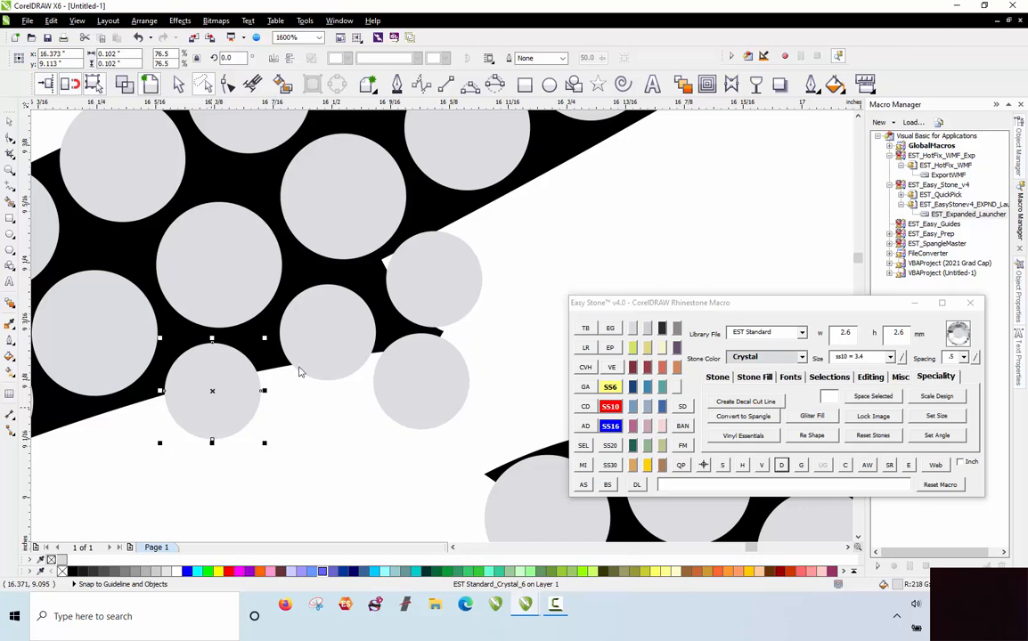
# Shift the two SS6 stones at the spur's outer edge and remove the SS6 stone hanging below the diagonal stroke.
pyautogui.press('pagedown')
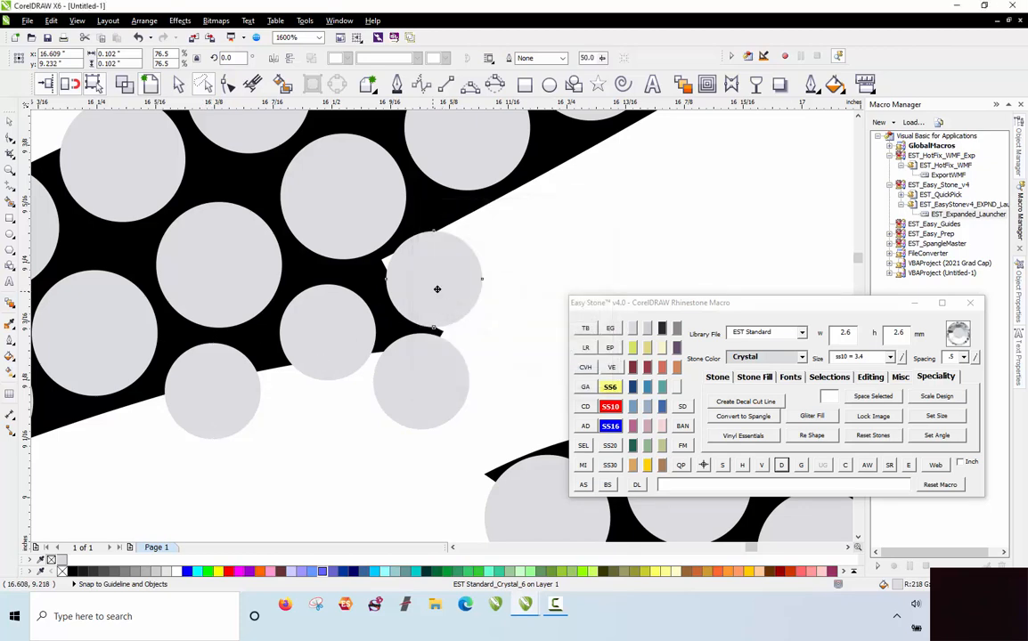
pyautogui.moveTo(436, 287); pyautogui.dragTo(459, 276)
pyautogui.moveTo(438, 363); pyautogui.dragTo(443, 343)
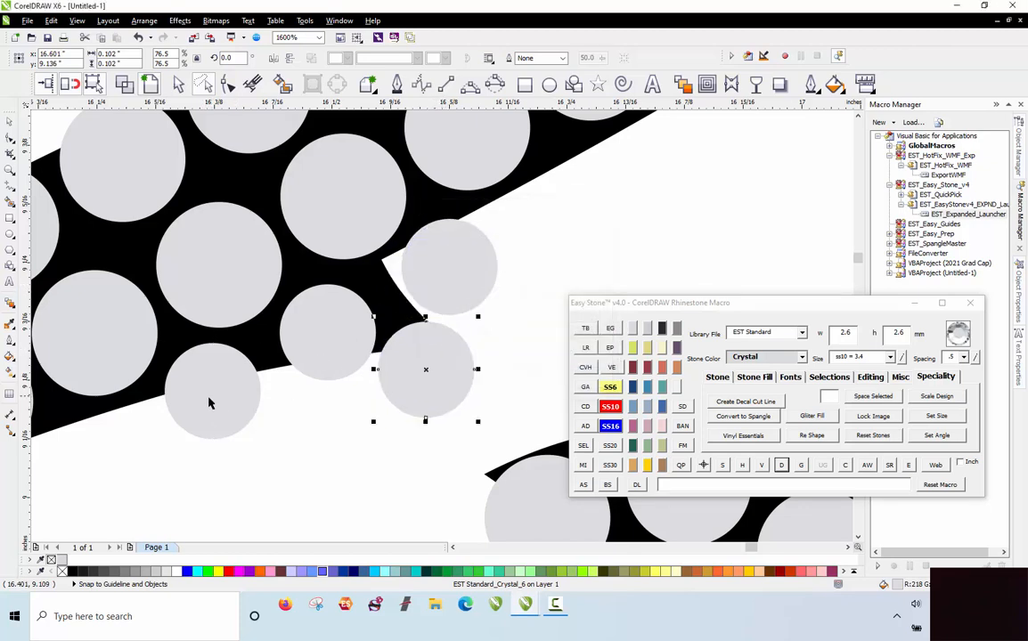
pyautogui.press('Escape')
pyautogui.scroll(-3, 421, 364)
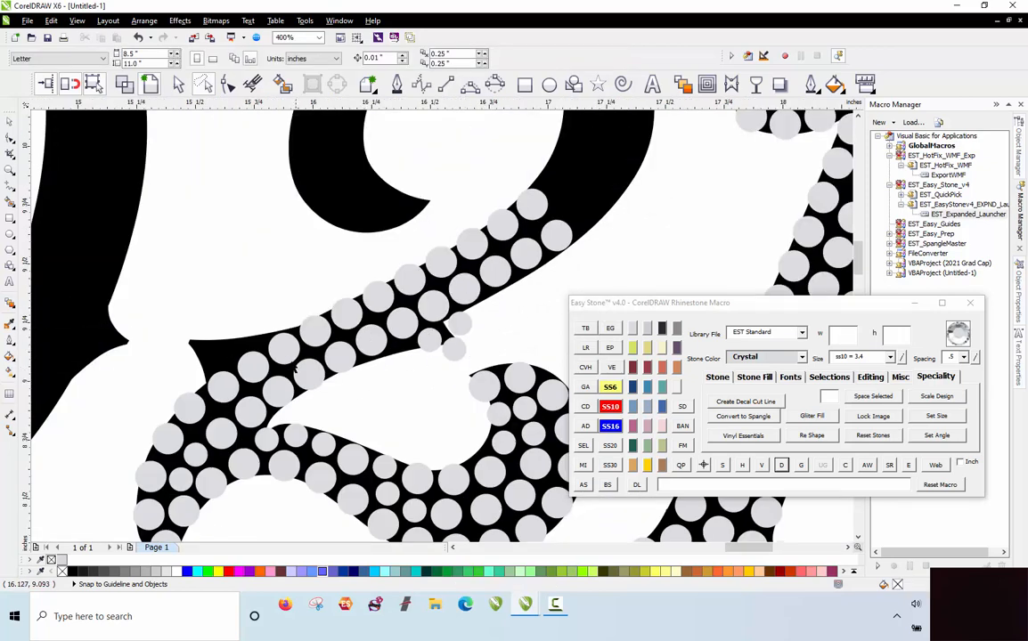
# Place three SS6 stones in the pointed corner at the left end of the last 2's diagonal stroke.
pyautogui.moveTo(559, 314); pyautogui.dragTo(143, 349)
pyautogui.scroll(3, 147, 348)
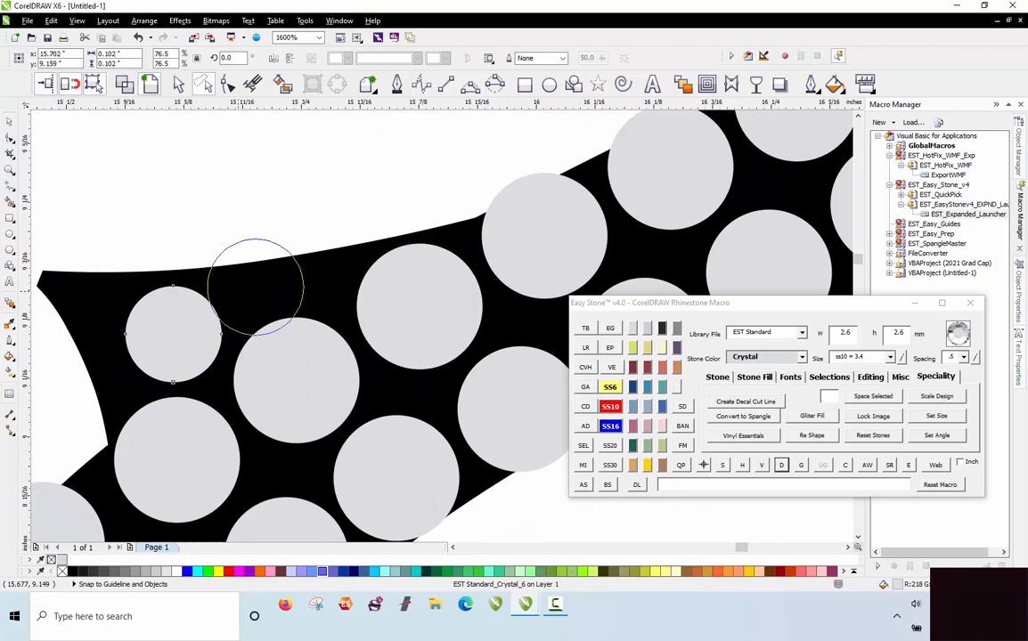
pyautogui.moveTo(241, 291); pyautogui.dragTo(57, 304)
pyautogui.scroll(-2, 107, 308)
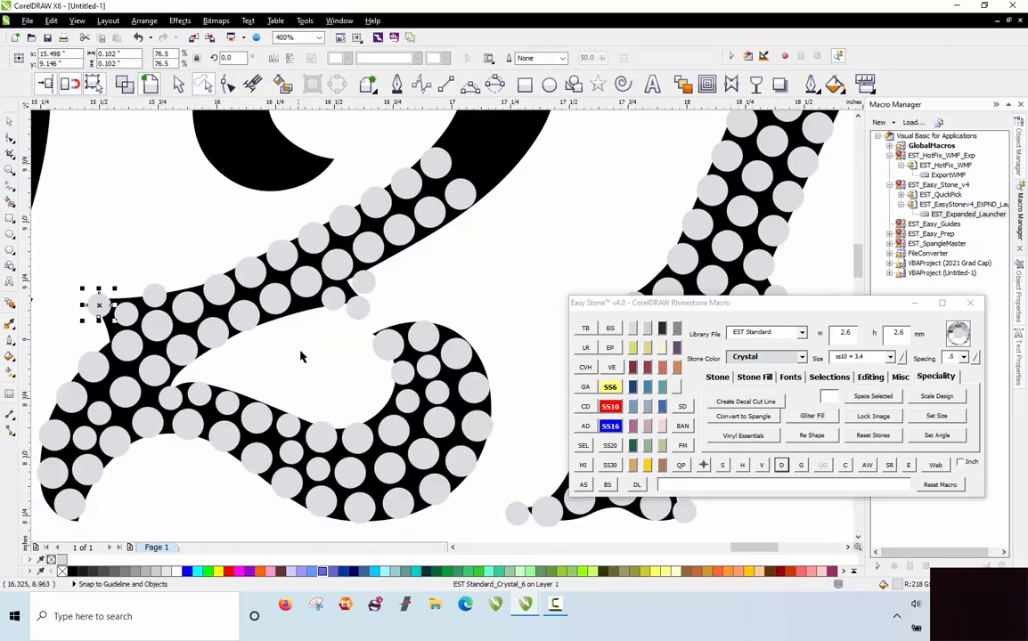
# Delete the upper SS6 stone at the spur and copy another SS6 stone to the diagonal stroke's lower edge.
pyautogui.click(364, 286)
pyautogui.scroll(2, 386, 292)
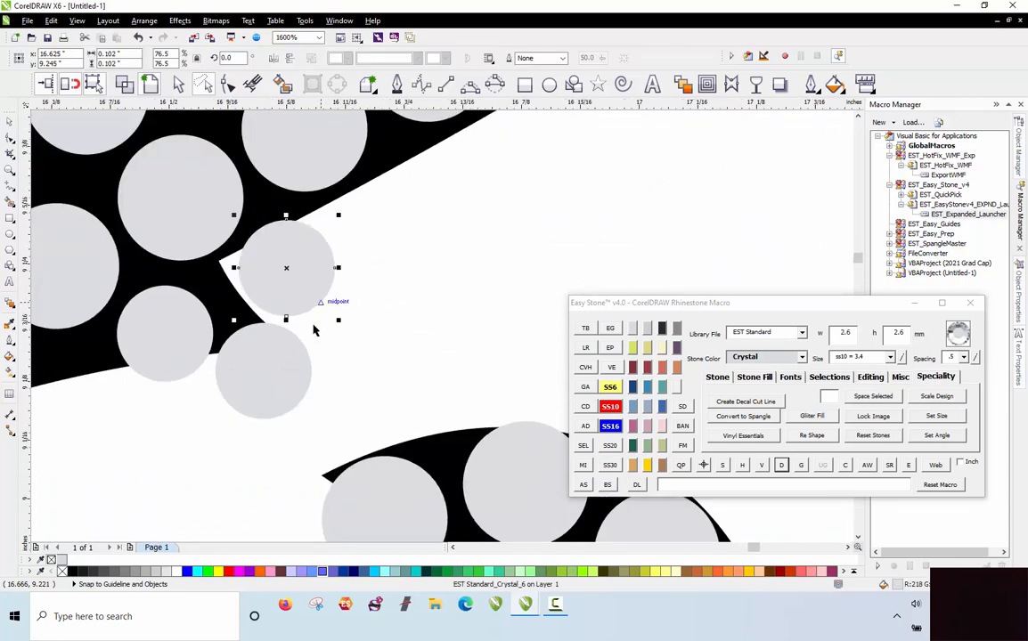
pyautogui.moveTo(291, 371); pyautogui.dragTo(80, 381)
pyautogui.press('Delete')
pyautogui.rightClick(78, 381)
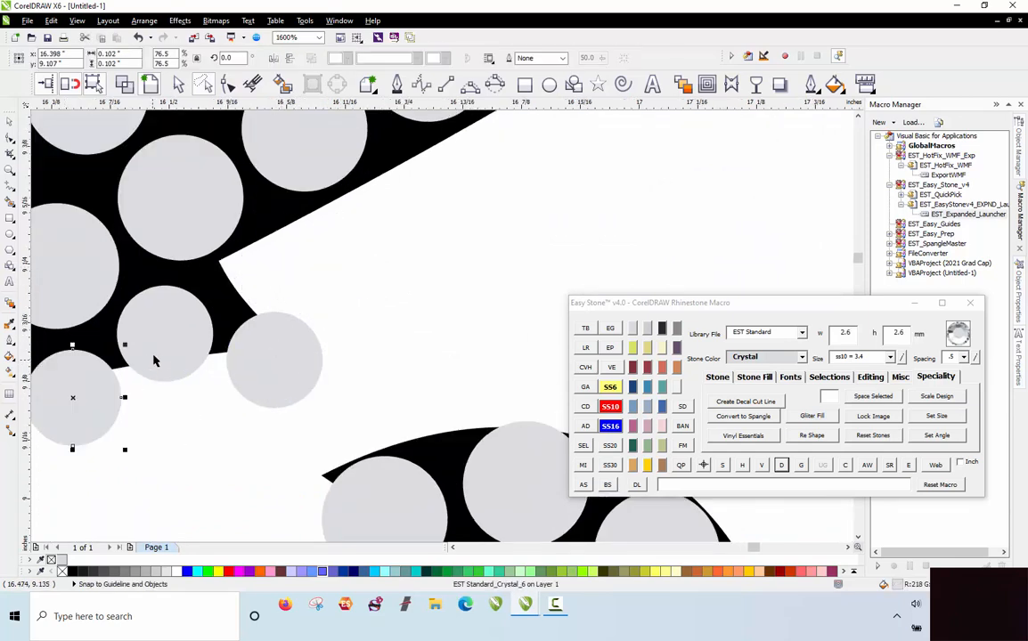
# Nudge the SS6 stones along the diagonal stroke's lower edge toward the spur to even out their spacing.
pyautogui.moveTo(156, 360); pyautogui.dragTo(167, 348)
pyautogui.moveTo(87, 419); pyautogui.dragTo(98, 408)
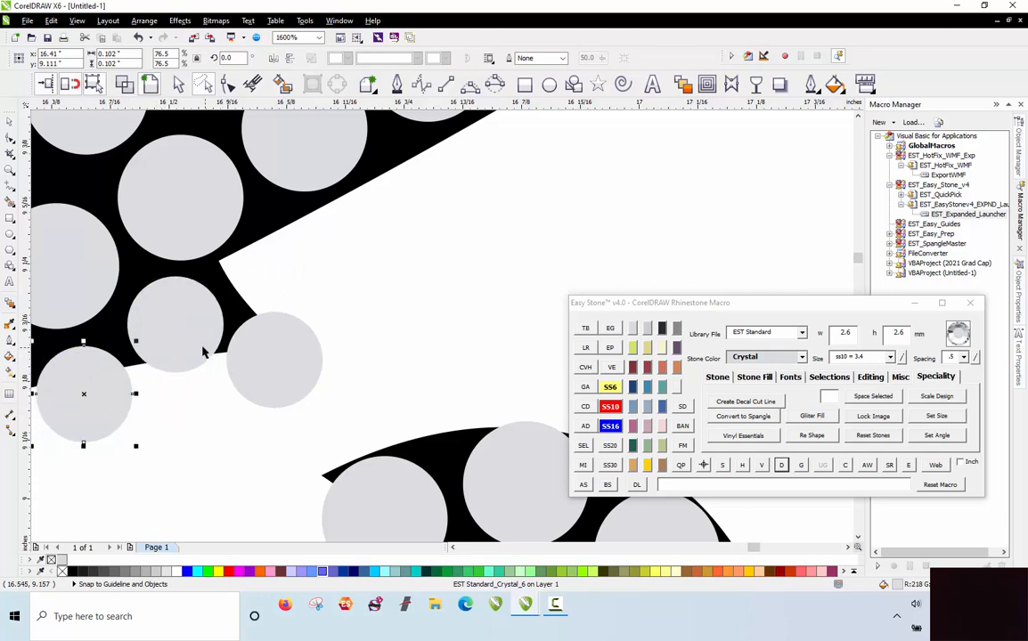
pyautogui.moveTo(198, 346); pyautogui.dragTo(197, 344)
pyautogui.scroll(-2, 220, 326)
pyautogui.click(337, 310)
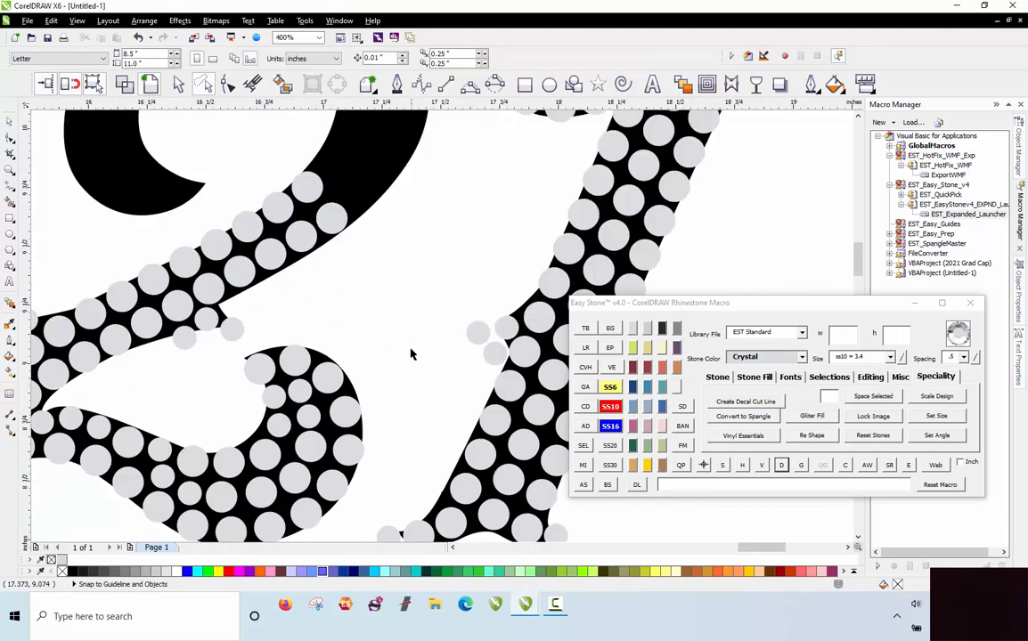
pyautogui.scroll(-1, 412, 351)
pyautogui.scroll(1, 374, 185)
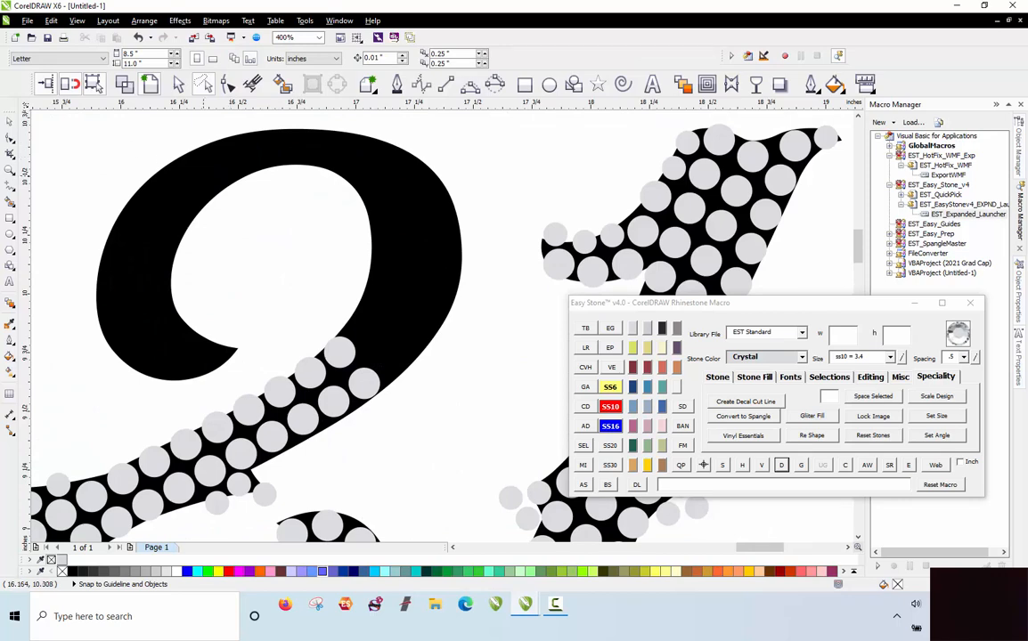
# Place SS6 stones in two rows along the inner and outer edges at the top of the last 2's loop.
pyautogui.moveTo(251, 414); pyautogui.dragTo(318, 169)
pyautogui.scroll(2, 318, 169)
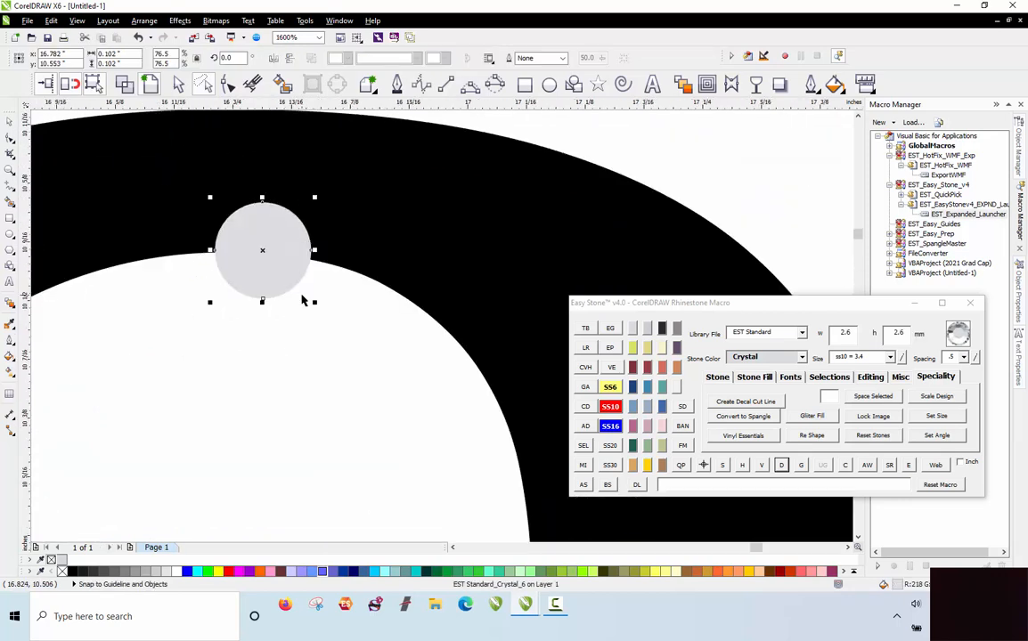
pyautogui.scroll(-1, 303, 302)
pyautogui.scroll(1, 279, 267)
pyautogui.moveTo(280, 299); pyautogui.dragTo(68, 231)
pyautogui.press('space')
pyautogui.press('space')
pyautogui.moveTo(276, 327); pyautogui.dragTo(390, 321)
pyautogui.press('space')
pyautogui.press('space')
pyautogui.moveTo(390, 322); pyautogui.dragTo(489, 228)
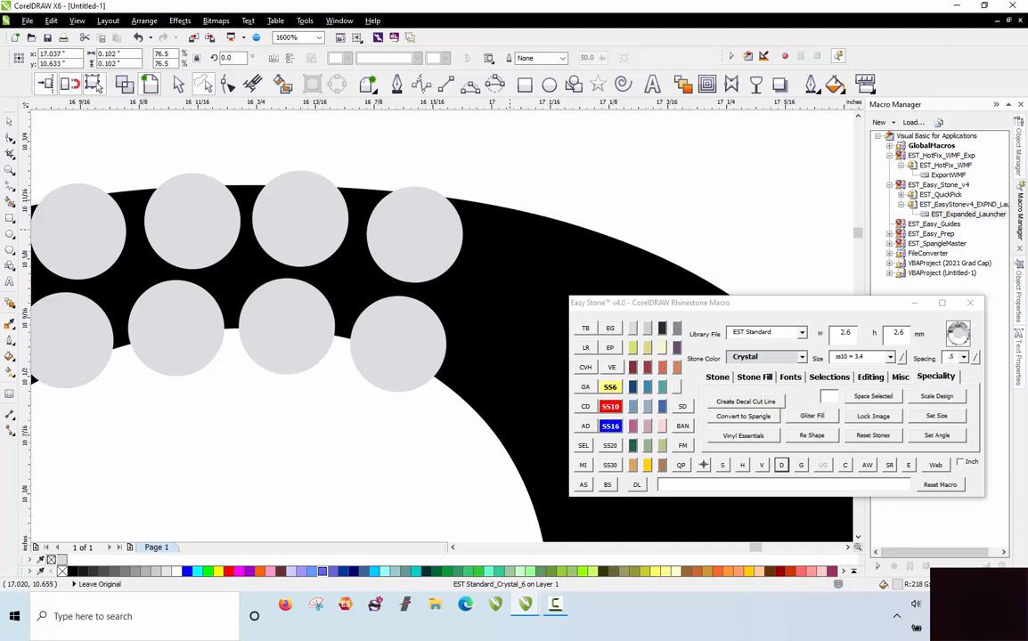
# Change the last stone of the outer row to SS10 and add another SS6 stone to the end of the inner row.
pyautogui.click(609, 406)
pyautogui.moveTo(528, 270); pyautogui.dragTo(542, 283)
pyautogui.moveTo(431, 335); pyautogui.dragTo(532, 370)
pyautogui.rightClick(527, 369)
pyautogui.scroll(-1, 383, 216)
pyautogui.scroll(-1, 391, 200)
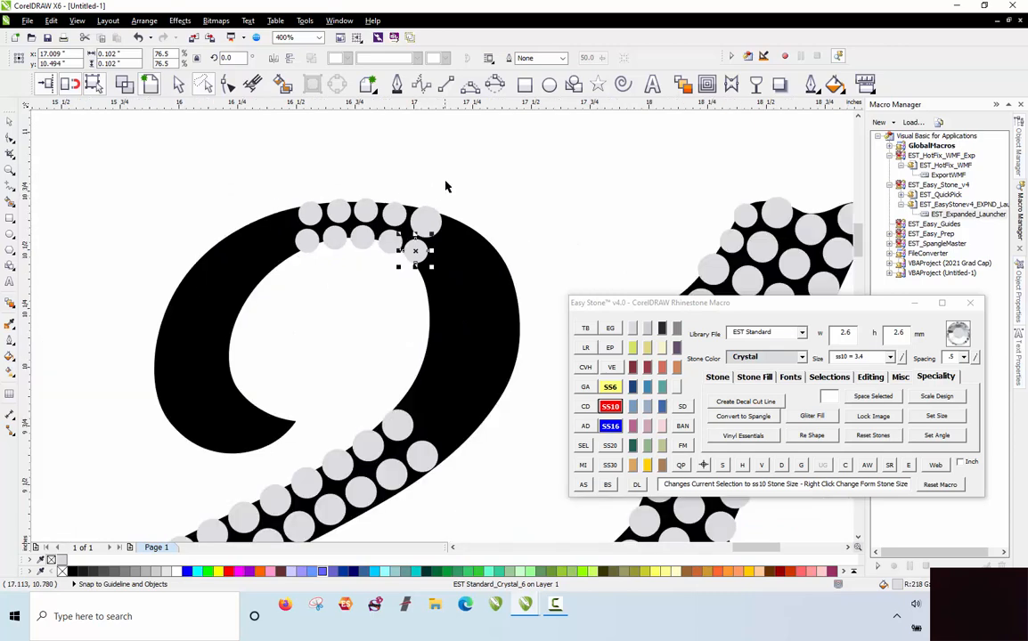
pyautogui.click(446, 182)
pyautogui.scroll(1, 481, 237)
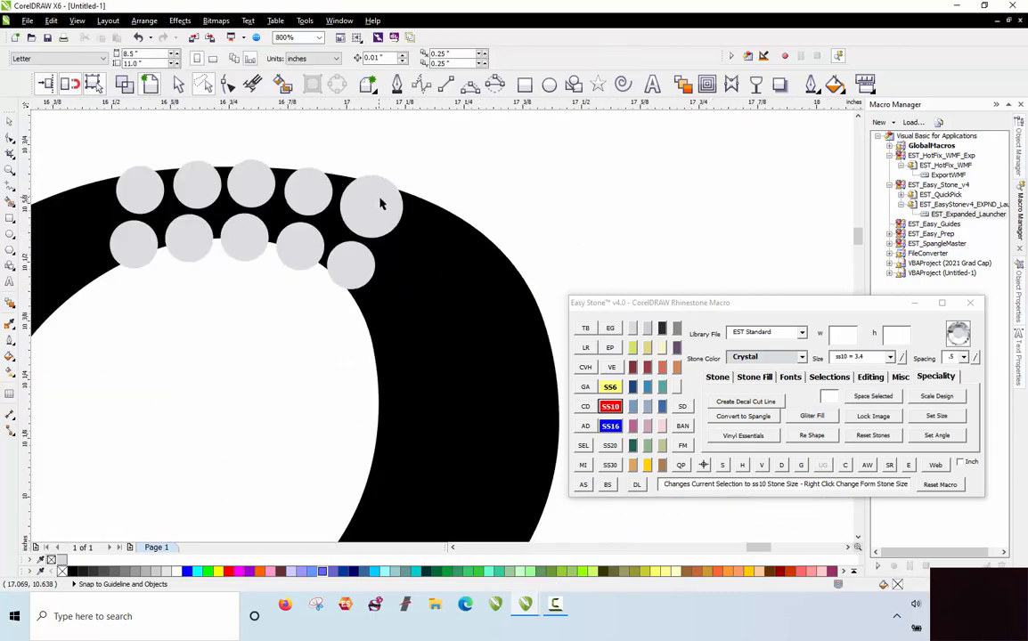
# Copy SS10 stones from the diagonal stroke up the inner edge of the last 2's right-hand curve.
pyautogui.scroll(-1, 382, 202)
pyautogui.scroll(1, 331, 366)
pyautogui.moveTo(371, 450); pyautogui.dragTo(453, 178)
pyautogui.press('space')
pyautogui.press('space')
pyautogui.press('space')
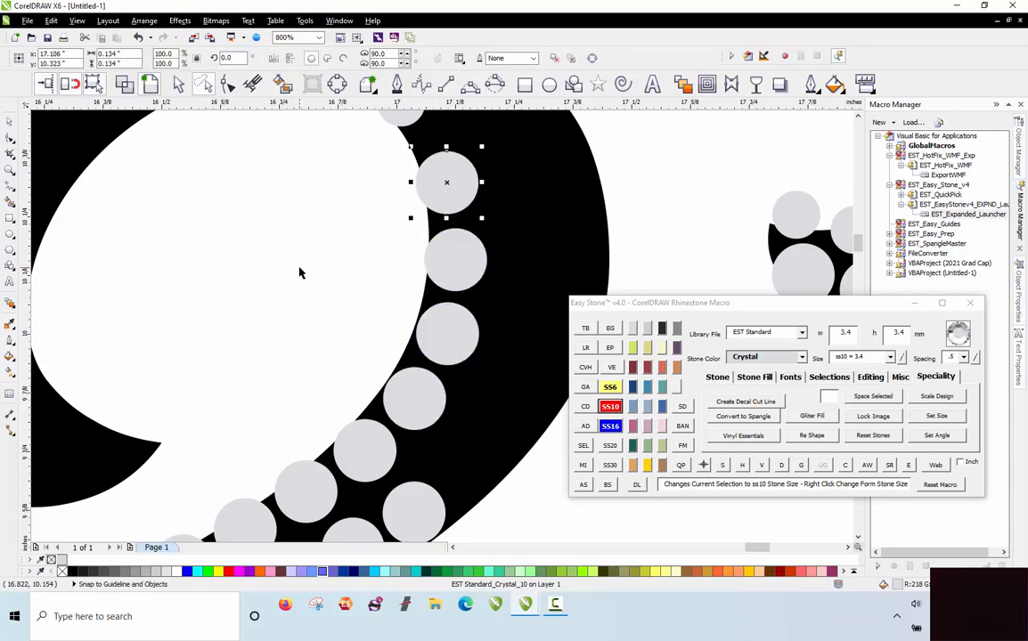
pyautogui.scroll(-1, 322, 240)
pyautogui.scroll(1, 320, 179)
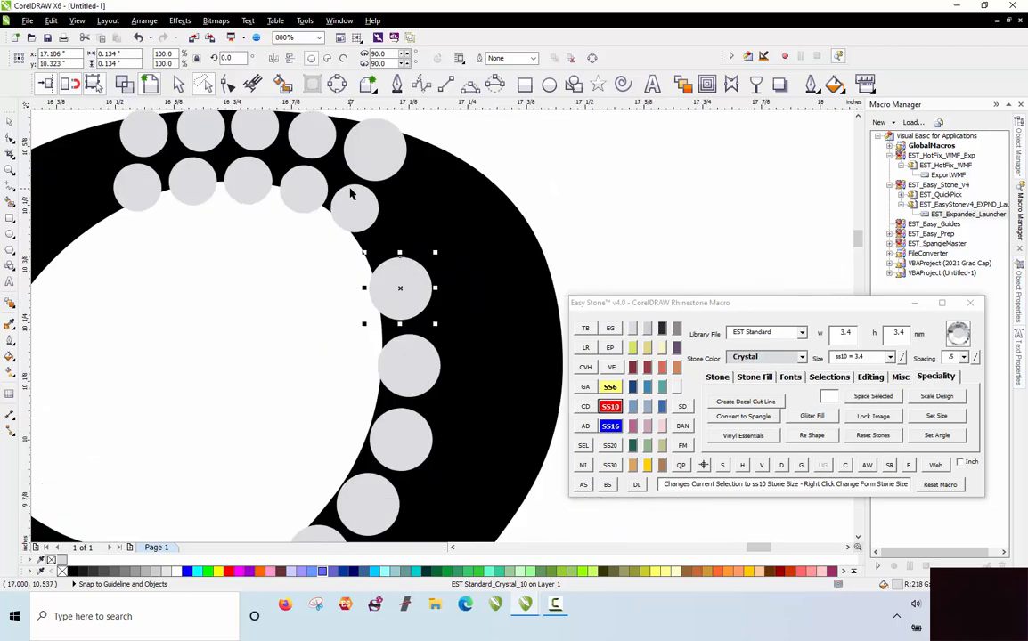
pyautogui.scroll(1, 331, 181)
pyautogui.scroll(-1, 286, 190)
pyautogui.scroll(1, 317, 205)
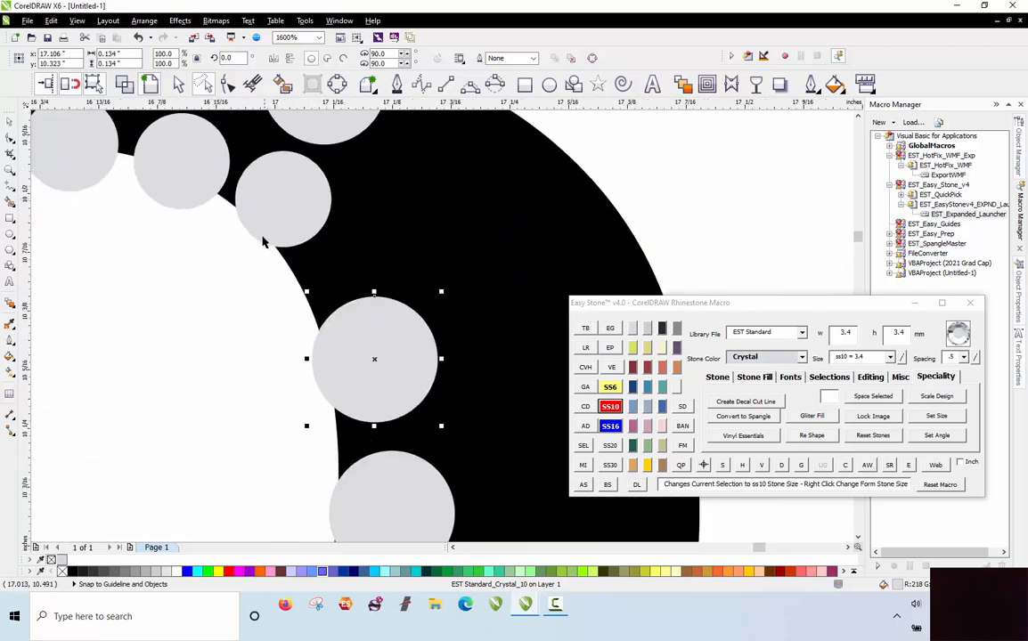
# Copy SS10 stones around the outer edge of the last 2's right-hand curve until they join the diagonal stroke's outer row.
pyautogui.scroll(-1, 263, 240)
pyautogui.moveTo(294, 165); pyautogui.dragTo(452, 375)
pyautogui.press('space')
pyautogui.press('space')
pyautogui.press('space')
pyautogui.moveTo(428, 446); pyautogui.dragTo(439, 450)
pyautogui.scroll(-1, 402, 156)
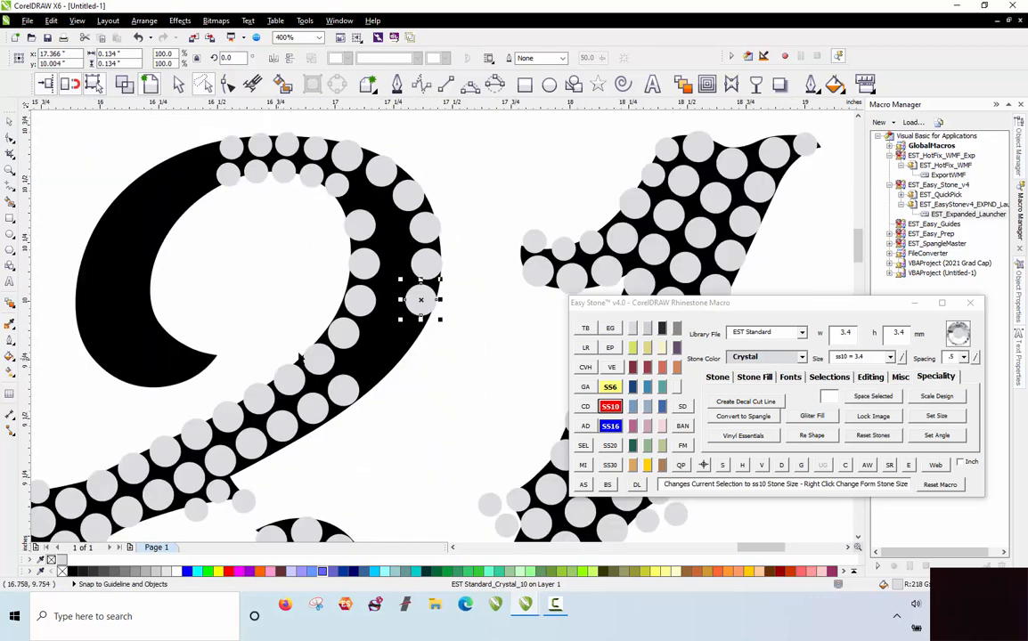
pyautogui.scroll(1, 349, 369)
pyautogui.moveTo(490, 232); pyautogui.dragTo(428, 320)
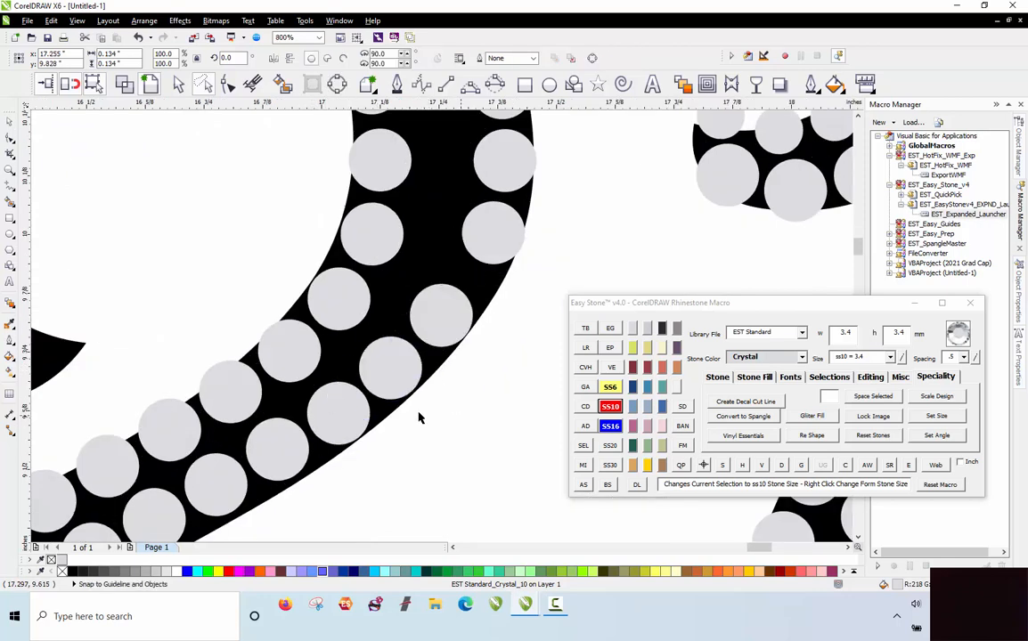
pyautogui.click(419, 417)
pyautogui.scroll(-1, 341, 425)
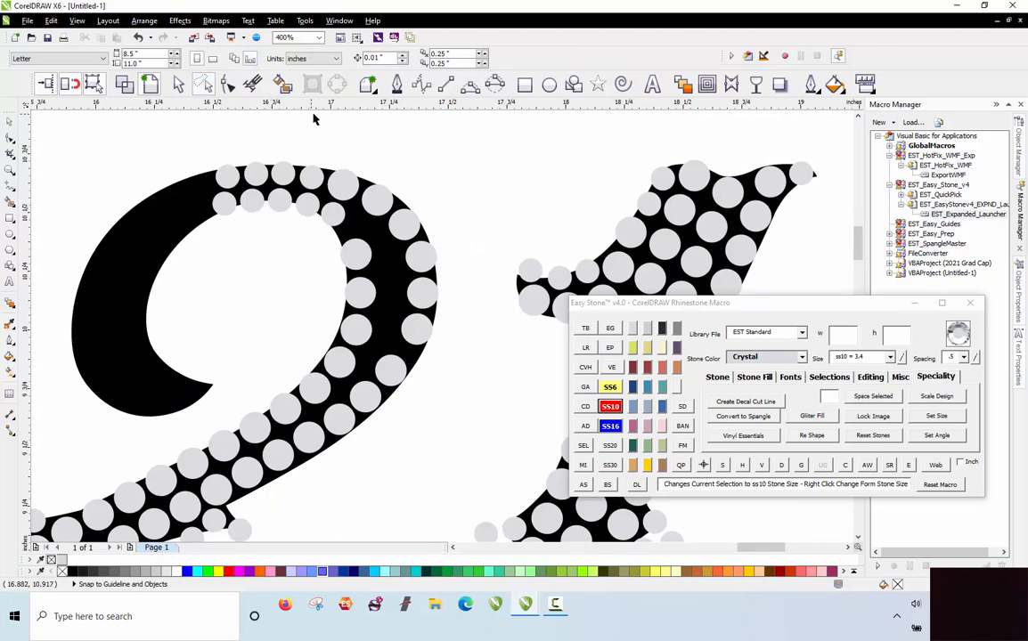
# Lasso the 17 stones along the last 2's outer edge and respace them evenly.
pyautogui.moveTo(313, 119); pyautogui.dragTo(239, 146)
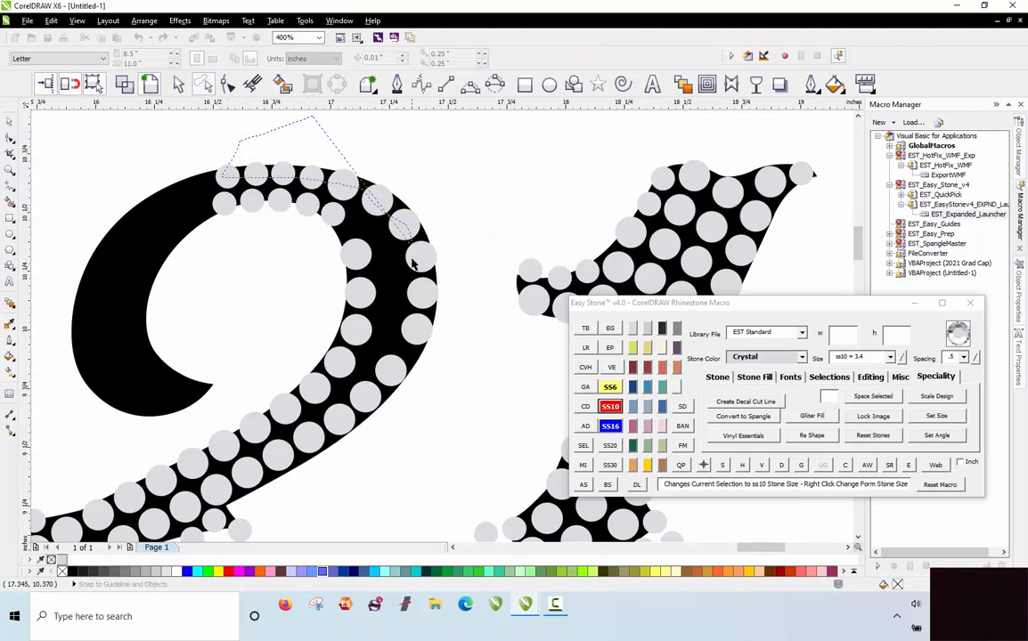
pyautogui.moveTo(392, 367)
pyautogui.mouseDown()
pyautogui.moveTo(214, 489)
pyautogui.moveTo(330, 503)
pyautogui.moveTo(438, 353)
pyautogui.moveTo(496, 184)
pyautogui.moveTo(239, 170)
pyautogui.mouseUp()
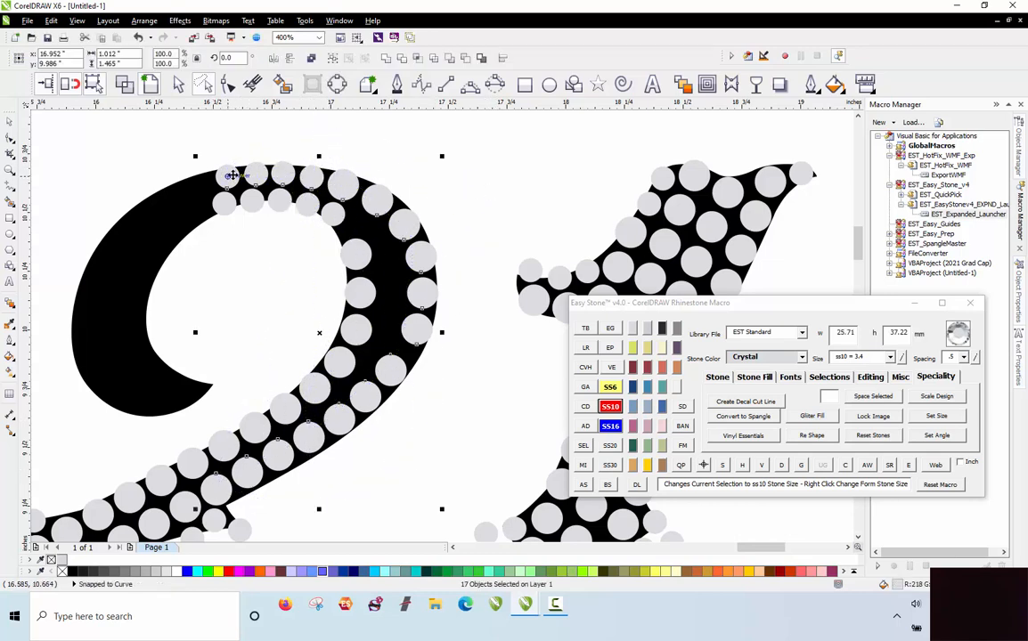
pyautogui.click(781, 466)
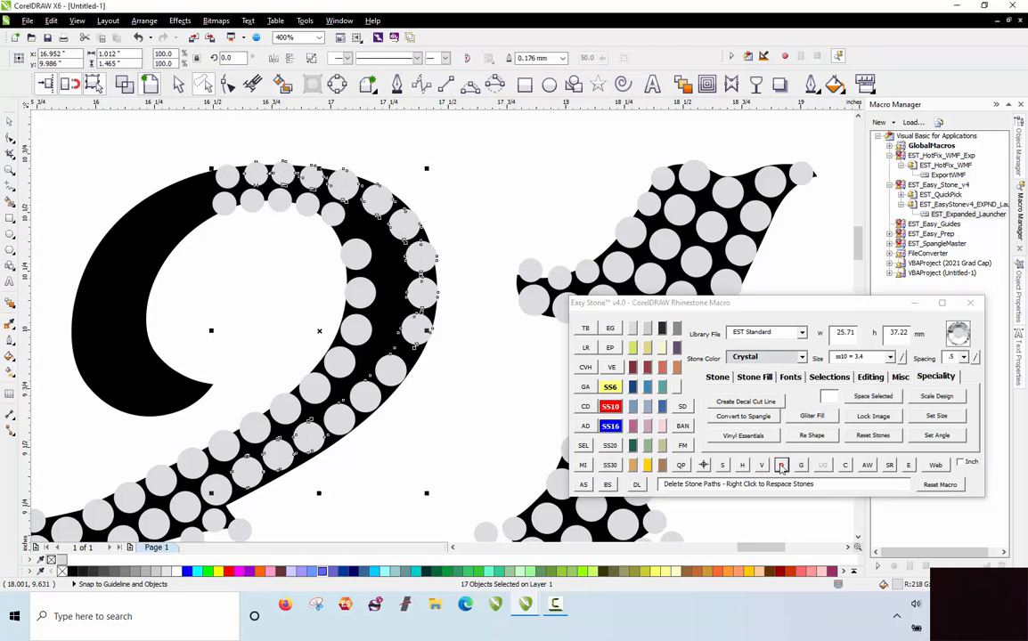
pyautogui.scroll(4, 479, 424)
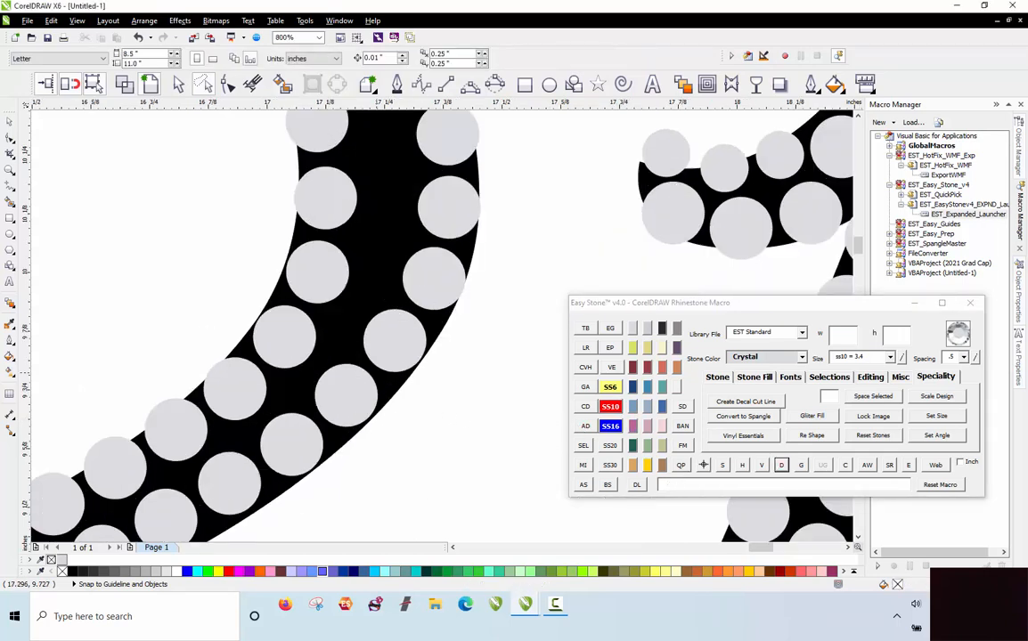
pyautogui.scroll(-2, 294, 294)
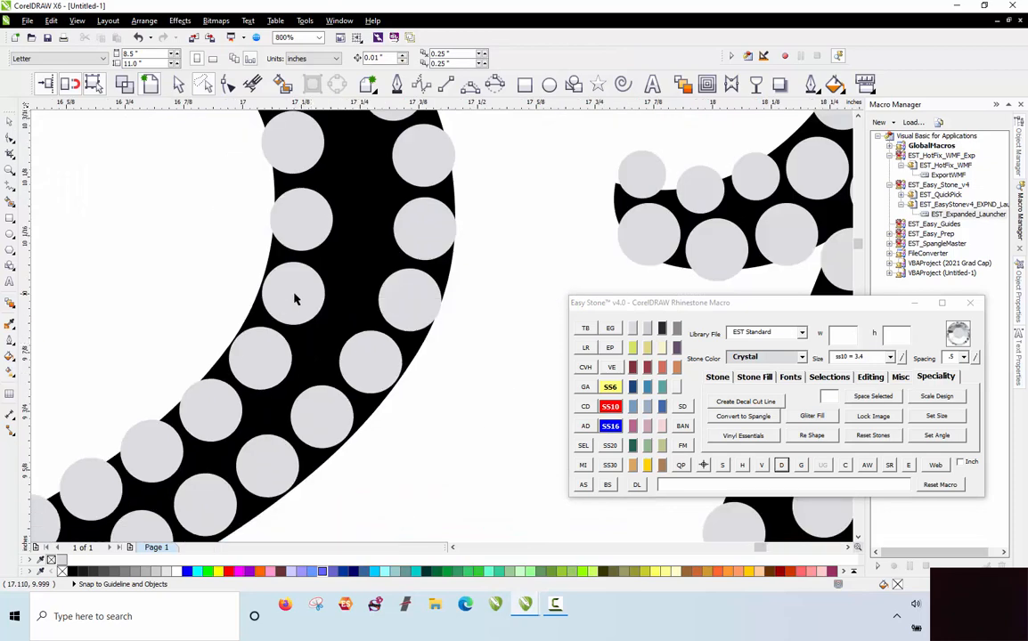
# Change one inner-edge and one outer-edge SS10 stone in the lower curve to SS6 and shift both against the edges.
pyautogui.scroll(2, 294, 294)
pyautogui.click(292, 294)
pyautogui.click(610, 388)
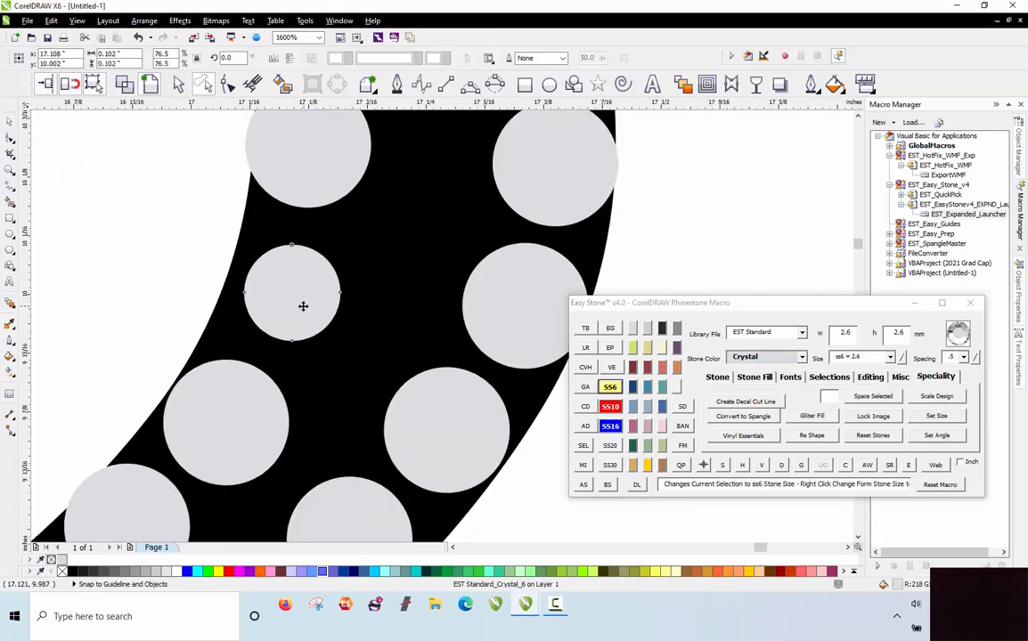
pyautogui.click(470, 429)
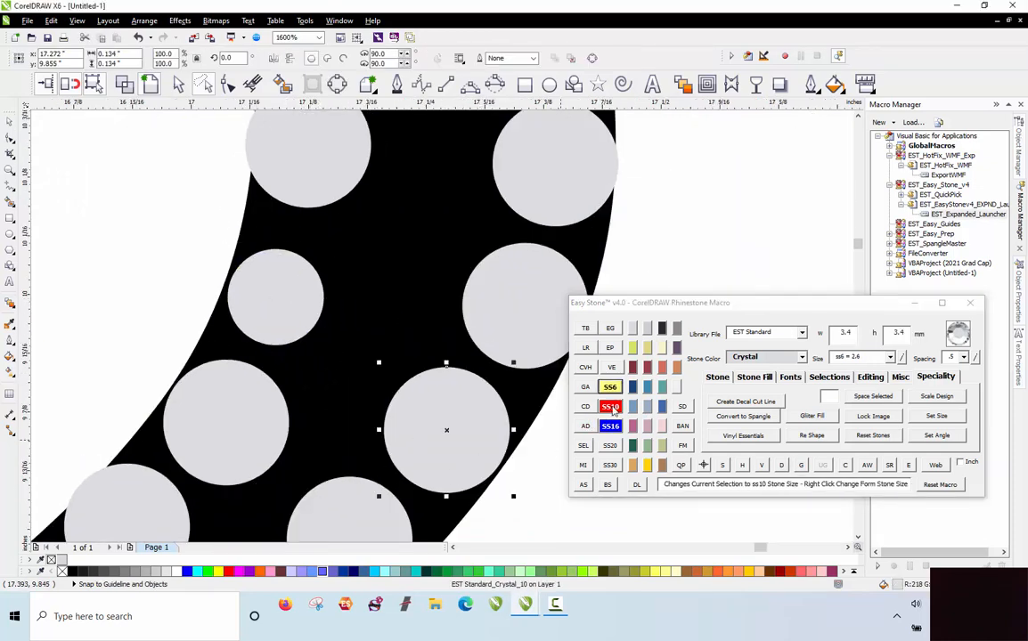
pyautogui.moveTo(470, 429); pyautogui.dragTo(477, 454)
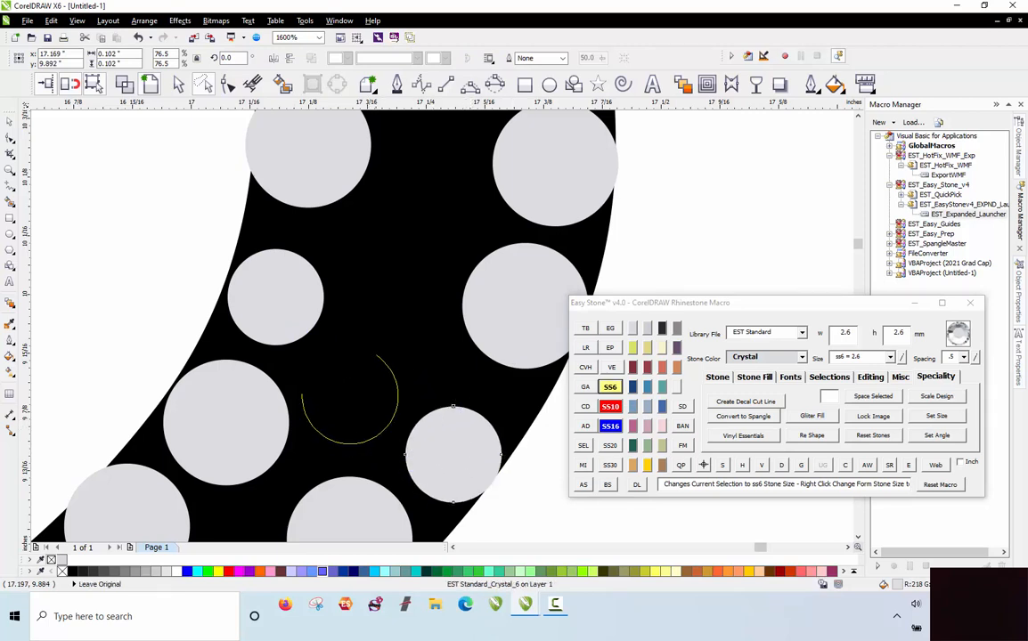
# Copy two SS6 stones into the middle of the lower curve and shift the neighbouring outer-edge SS10 stones down.
pyautogui.click(357, 405)
pyautogui.moveTo(517, 318); pyautogui.dragTo(513, 353)
pyautogui.moveTo(382, 408); pyautogui.dragTo(423, 303)
pyautogui.scroll(-1, 422, 301)
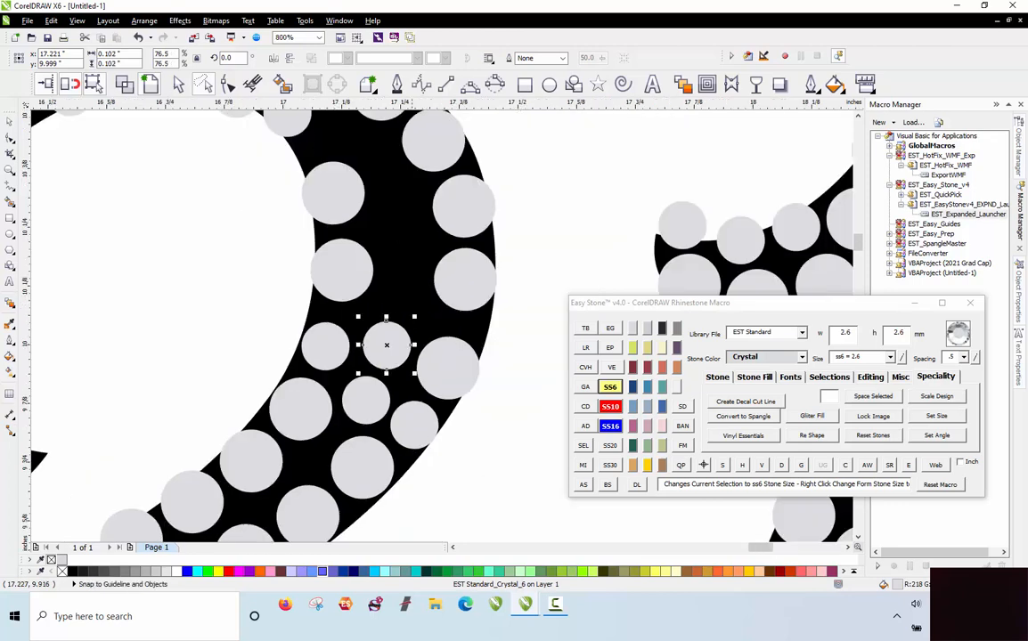
pyautogui.scroll(1, 467, 261)
pyautogui.moveTo(467, 265); pyautogui.dragTo(465, 293)
pyautogui.scroll(-1, 445, 258)
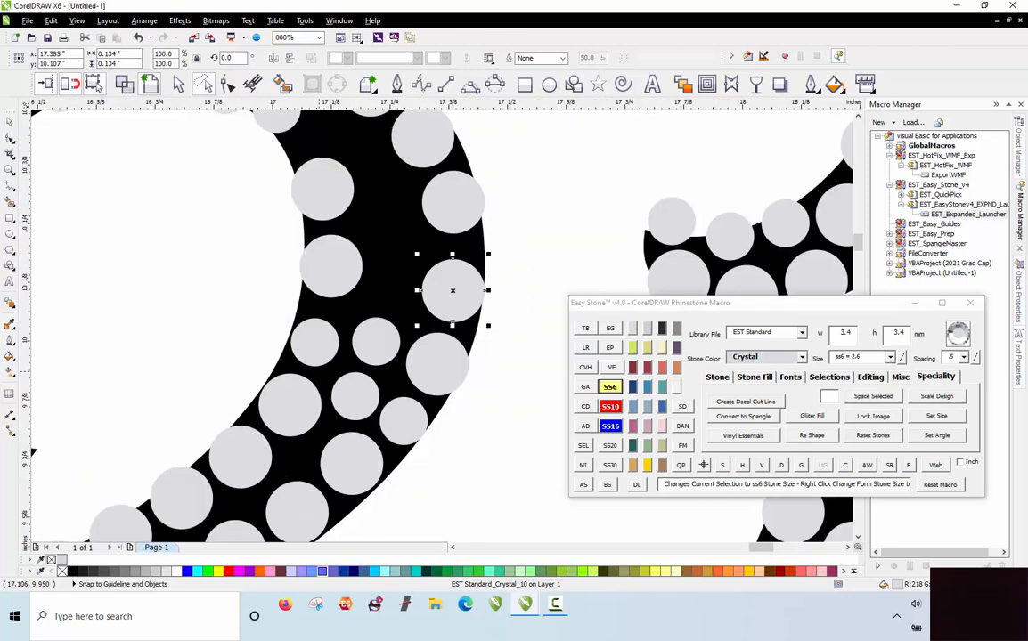
# Copy another SS6 stone up the middle of the curve and nudge the adjacent inner-edge SS10 stone.
pyautogui.scroll(1, 355, 326)
pyautogui.moveTo(386, 367); pyautogui.dragTo(432, 238)
pyautogui.rightClick(432, 239)
pyautogui.moveTo(350, 241); pyautogui.dragTo(337, 255)
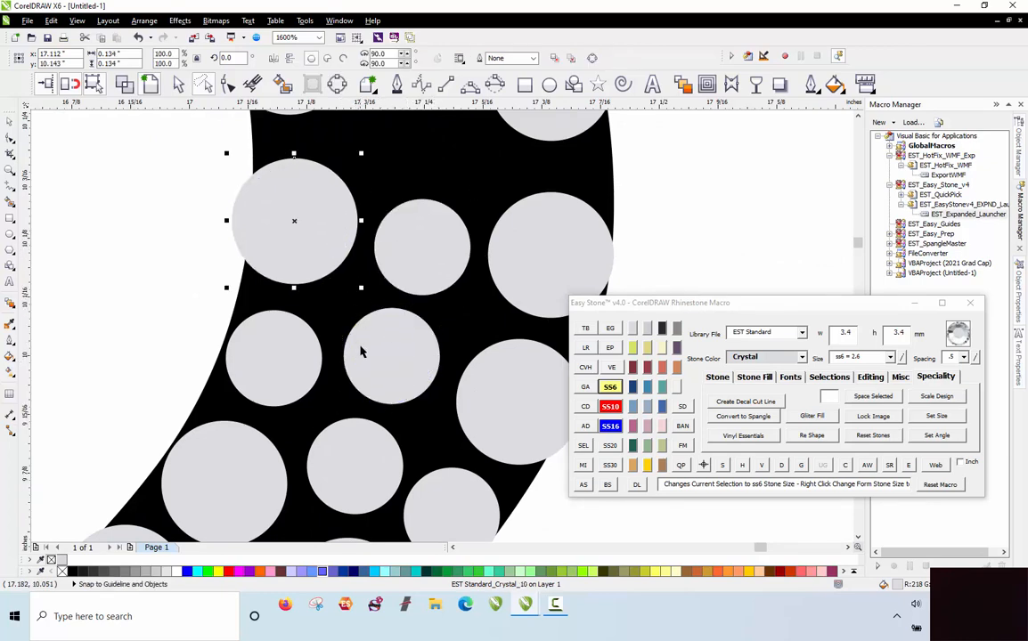
pyautogui.scroll(-2, 365, 350)
pyautogui.scroll(2, 355, 307)
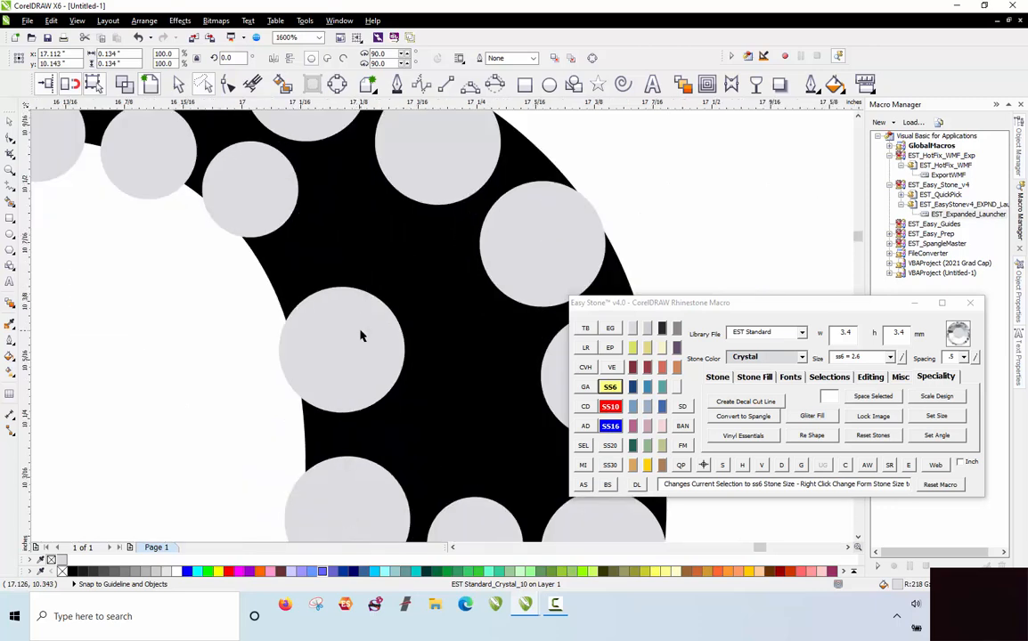
# Change the upper curve's top inner-edge SS10 stone and one outer-edge SS10 stone to SS6, and add an SS6 copy between the rows.
pyautogui.click(610, 387)
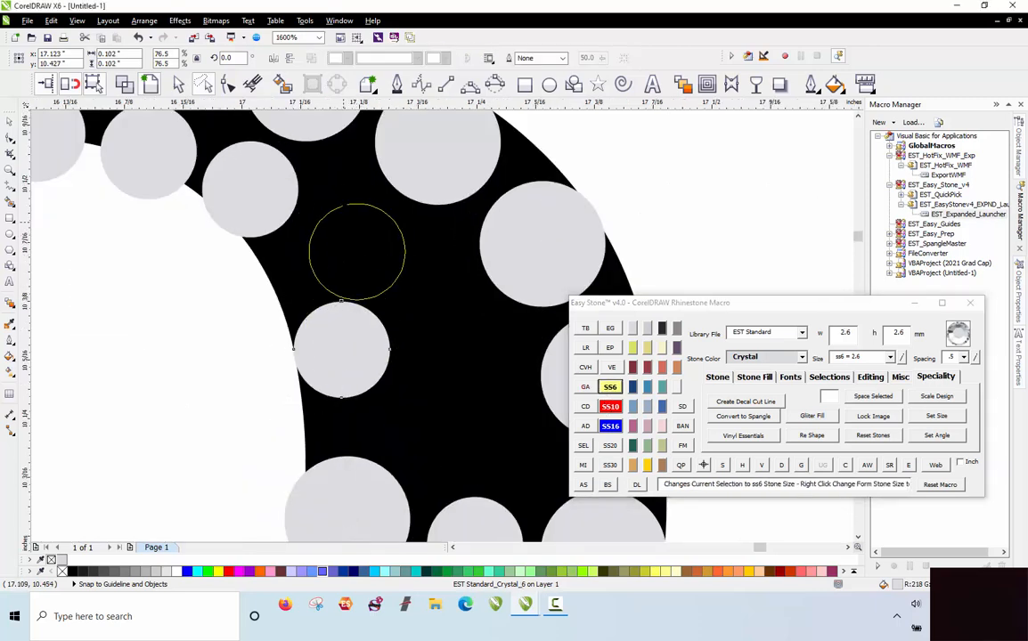
pyautogui.moveTo(342, 228); pyautogui.dragTo(263, 276)
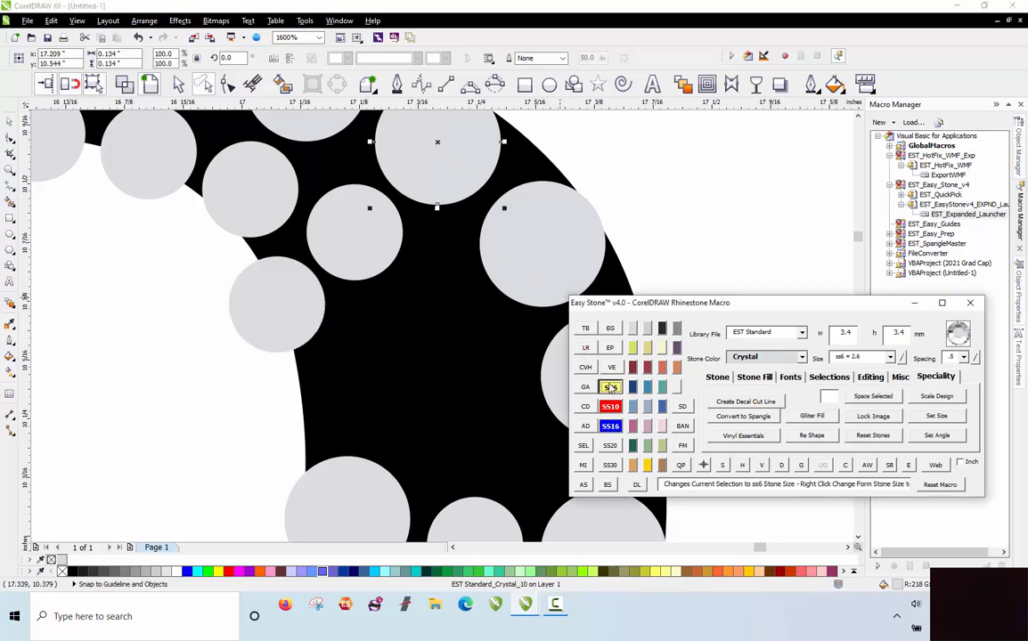
pyautogui.scroll(-2, 543, 260)
pyautogui.scroll(1, 458, 260)
pyautogui.scroll(1, 458, 260)
pyautogui.moveTo(460, 274); pyautogui.dragTo(440, 232)
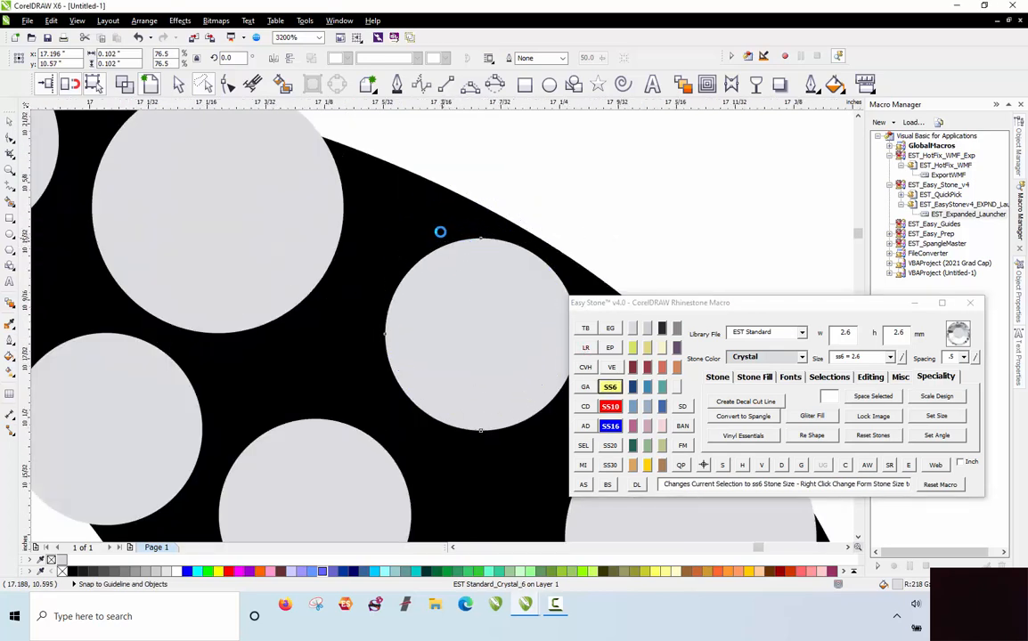
# Nudge the middle and inner-edge SS6 stones in the upper curve to even out their gaps.
pyautogui.scroll(-1, 440, 233)
pyautogui.scroll(1, 392, 355)
pyautogui.moveTo(392, 355); pyautogui.dragTo(410, 302)
pyautogui.scroll(-1, 424, 267)
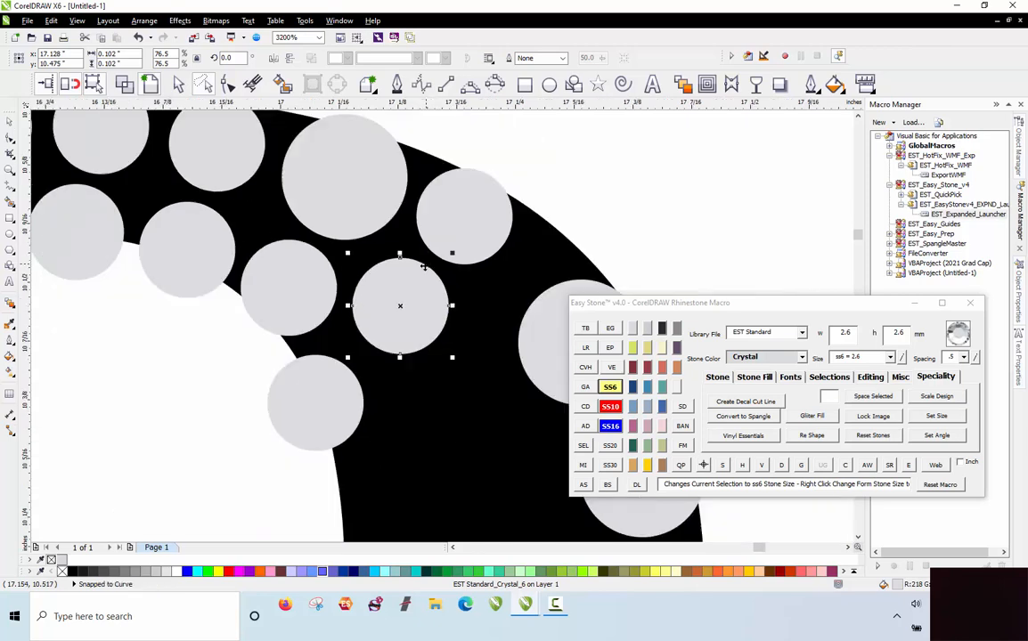
pyautogui.scroll(1, 336, 383)
pyautogui.moveTo(339, 380); pyautogui.dragTo(361, 365)
pyautogui.scroll(-2, 373, 262)
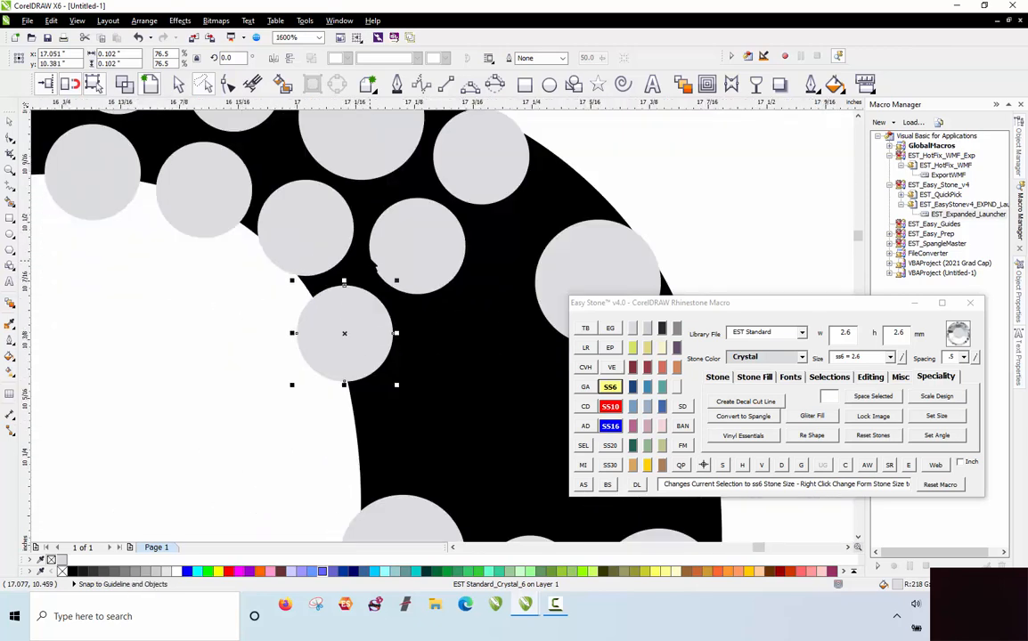
pyautogui.scroll(1, 392, 342)
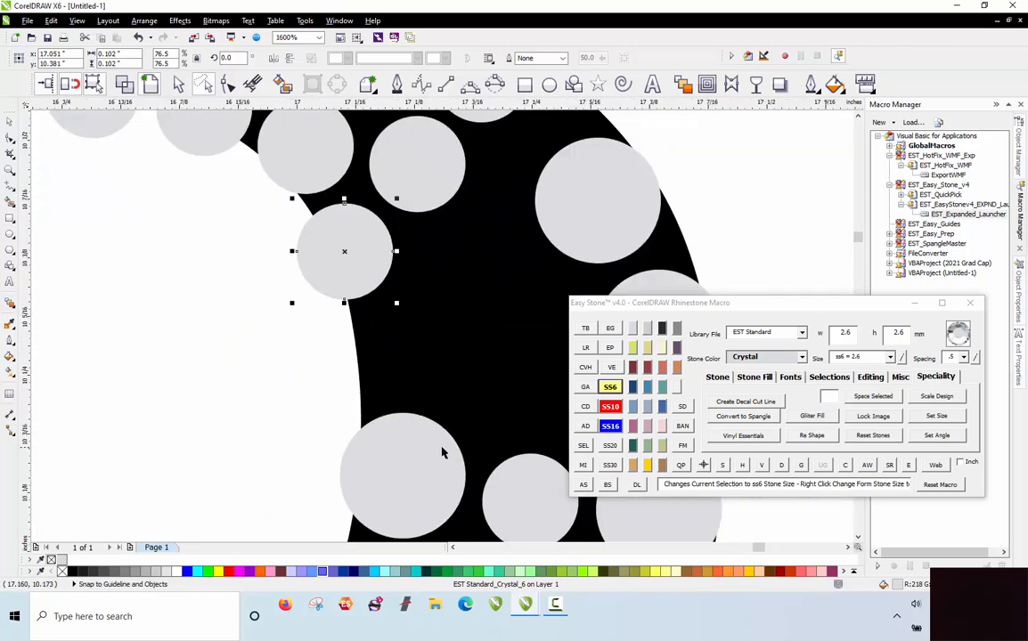
# Fill the remaining gaps in the upper curve with one inner-edge SS6 stone, one middle SS6 stone and one middle SS10 stone.
pyautogui.moveTo(533, 494); pyautogui.dragTo(384, 345)
pyautogui.rightClick(385, 340)
pyautogui.moveTo(416, 165); pyautogui.dragTo(516, 381)
pyautogui.rightClick(480, 262)
pyautogui.rightClick(516, 381)
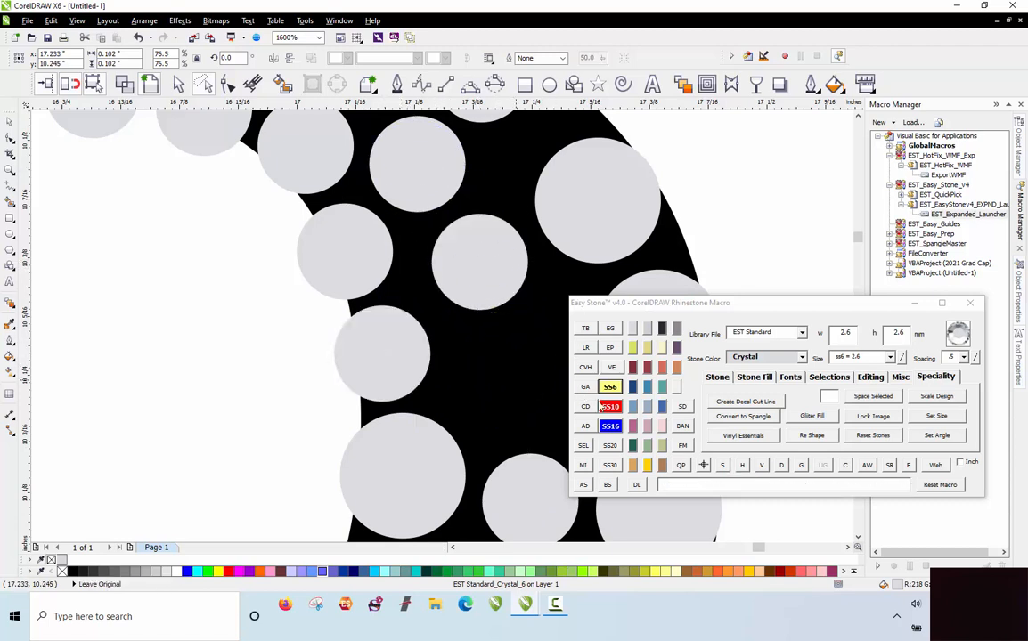
pyautogui.click(611, 406)
pyautogui.scroll(-2, 419, 268)
pyautogui.scroll(2, 532, 311)
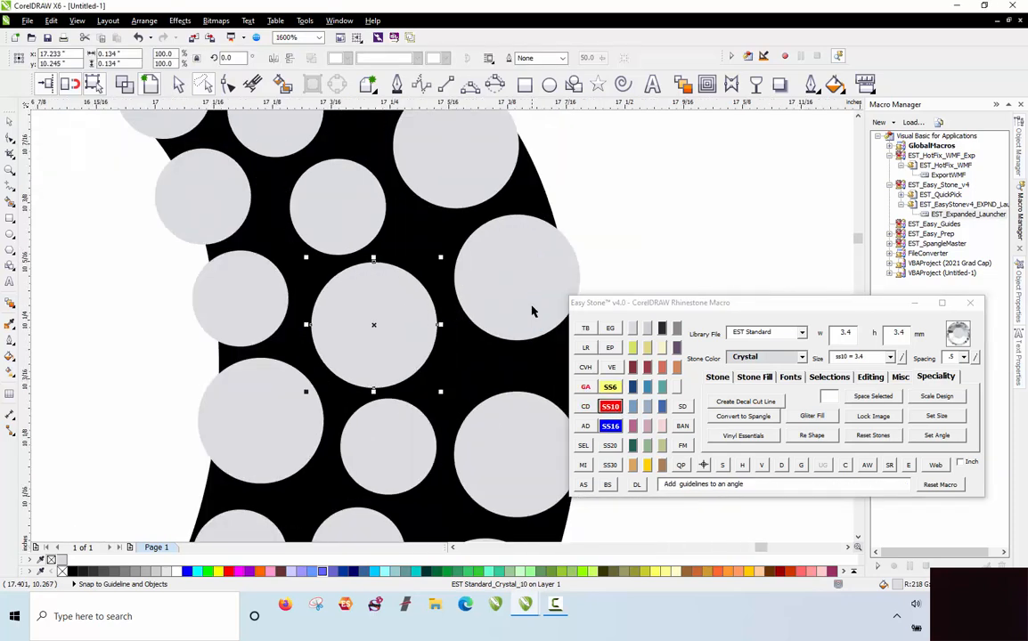
pyautogui.click(419, 320)
pyautogui.scroll(-1, 407, 249)
pyautogui.click(536, 196)
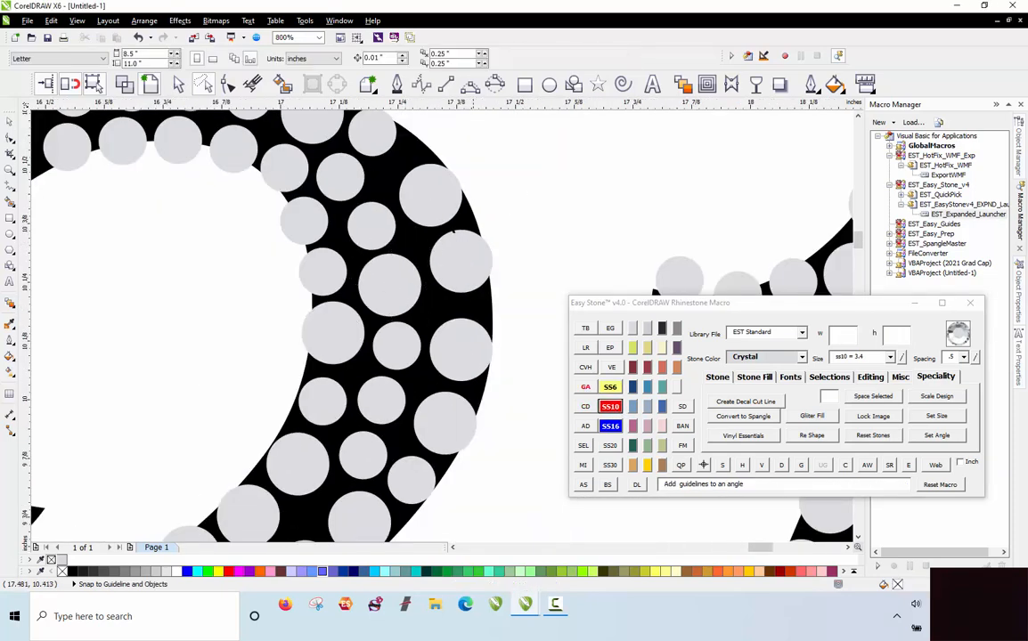
# Fine-tune the positions of the SS6 stones along the inner edge of the upper curve.
pyautogui.scroll(-1, 439, 230)
pyautogui.scroll(2, 375, 216)
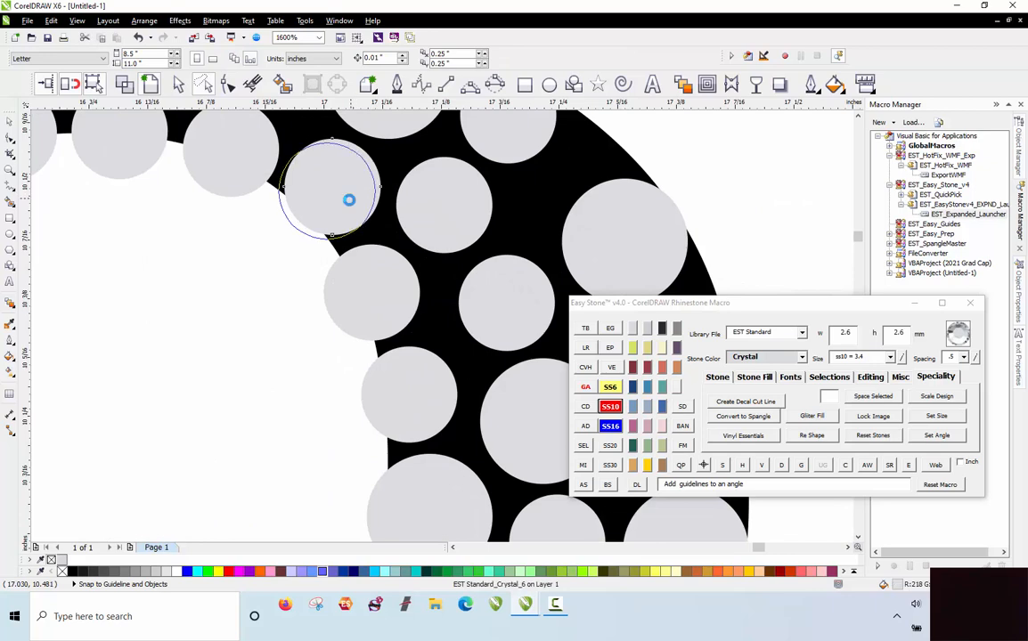
pyautogui.click(348, 200)
pyautogui.scroll(-1, 332, 277)
pyautogui.scroll(1, 335, 289)
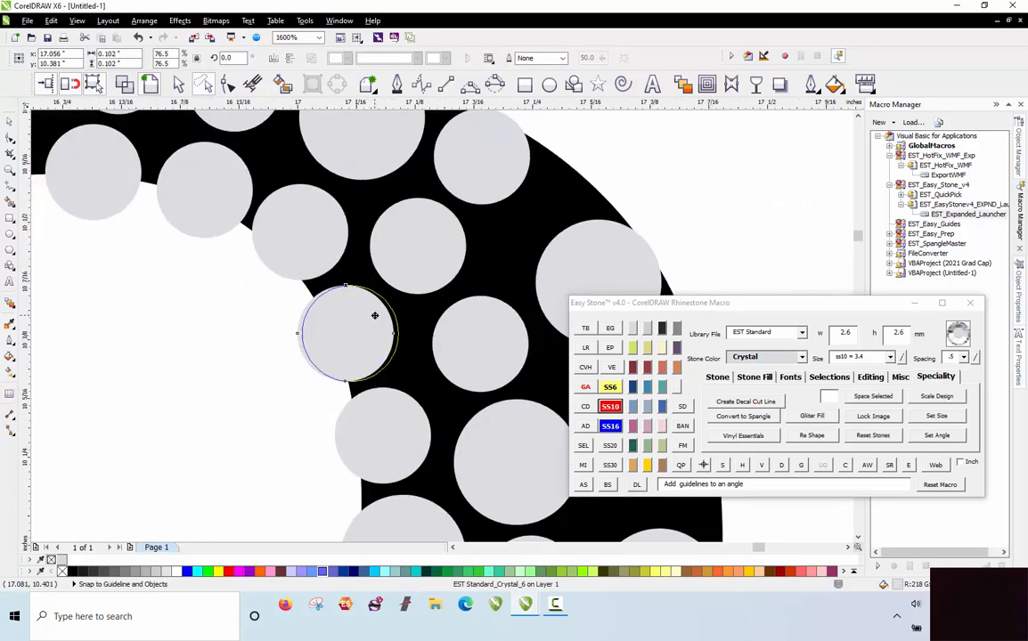
pyautogui.click(339, 290)
pyautogui.scroll(-2, 339, 289)
pyautogui.click(300, 299)
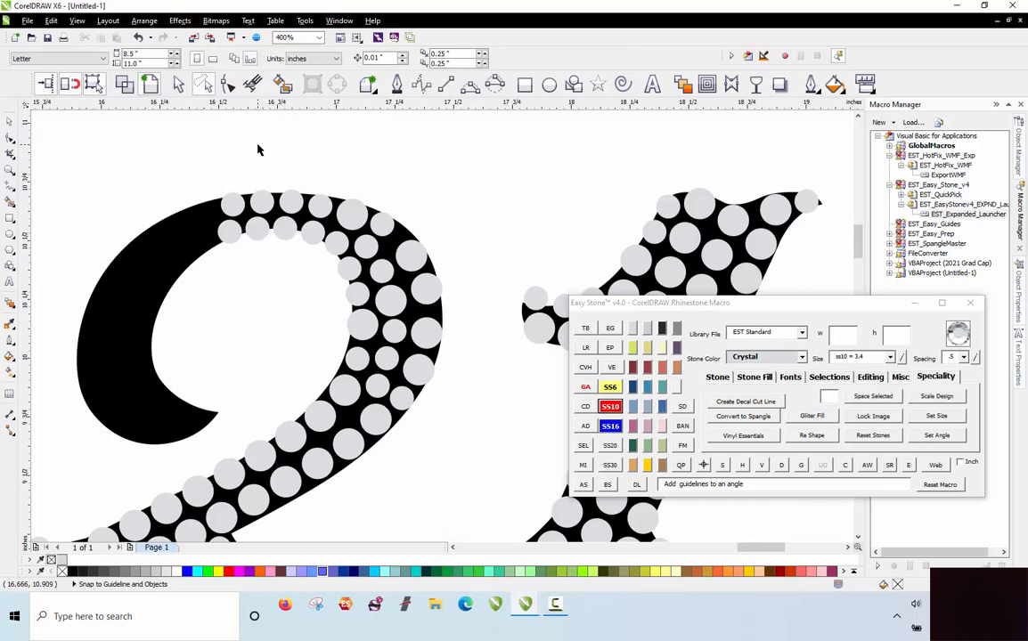
# Respace the outer-edge stones of the second 2's upper curve evenly and fine-tune the lowest middle SS6 stone.
pyautogui.moveTo(291, 135); pyautogui.dragTo(241, 150)
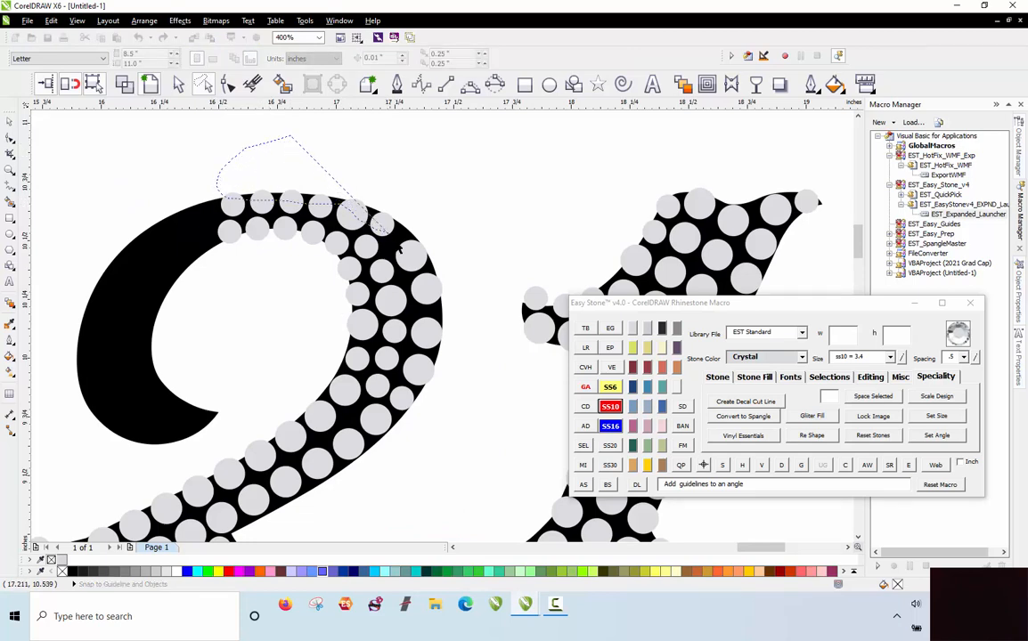
pyautogui.moveTo(387, 411)
pyautogui.mouseDown()
pyautogui.moveTo(260, 491)
pyautogui.moveTo(235, 534)
pyautogui.moveTo(352, 521)
pyautogui.moveTo(447, 425)
pyautogui.mouseUp()
pyautogui.moveTo(475, 241); pyautogui.dragTo(263, 186)
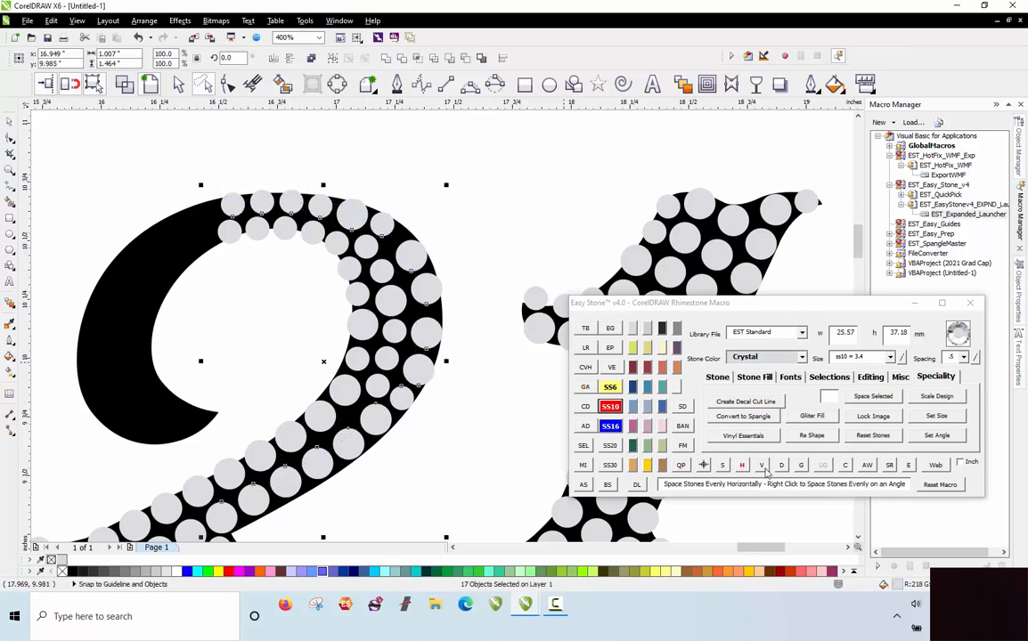
pyautogui.rightClick(784, 466)
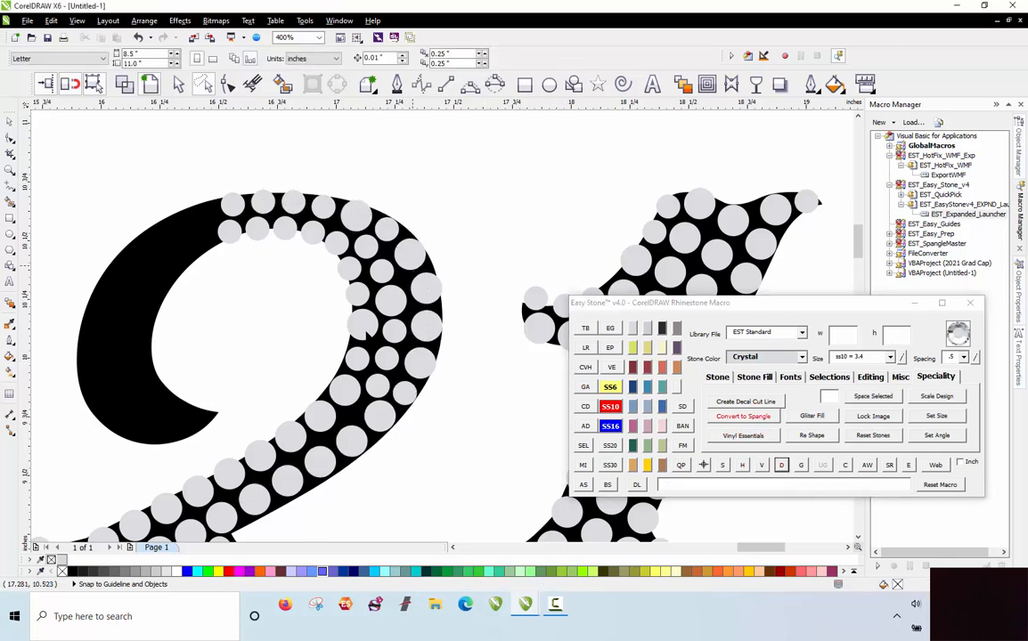
pyautogui.scroll(3, 386, 406)
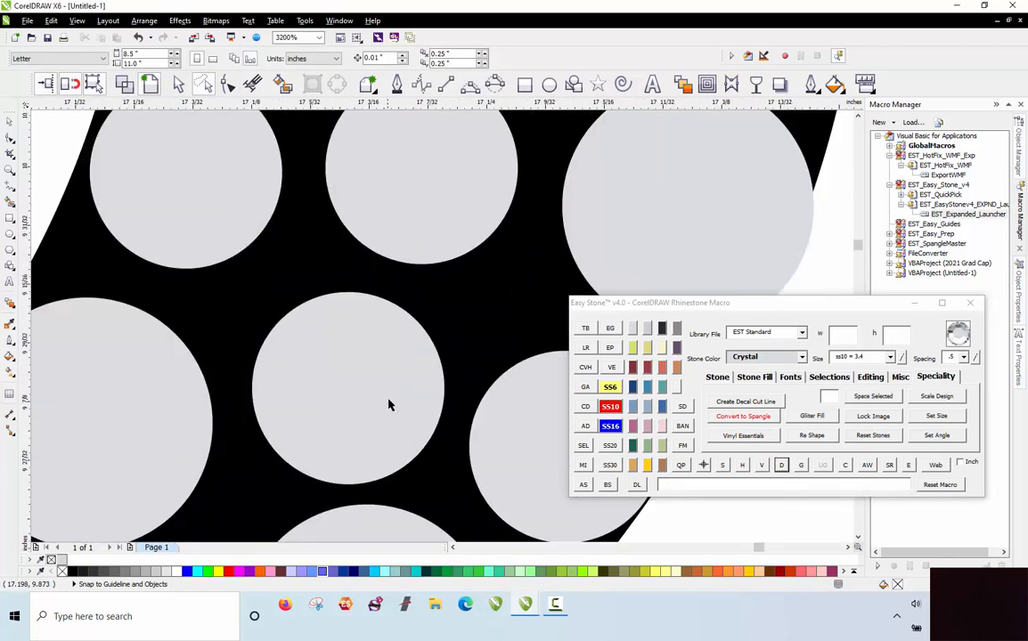
pyautogui.click(387, 389)
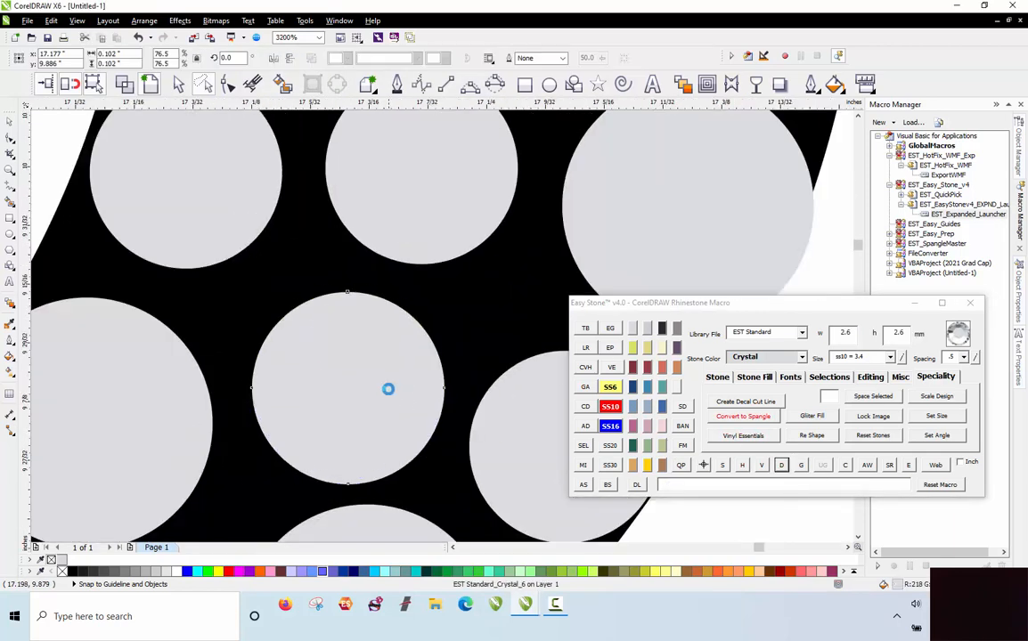
pyautogui.scroll(-3, 388, 389)
# Respace the stones along the inner edge of the second 2's upper curve and diagonal stroke evenly.
pyautogui.click(304, 319)
pyautogui.moveTo(256, 297); pyautogui.dragTo(232, 235)
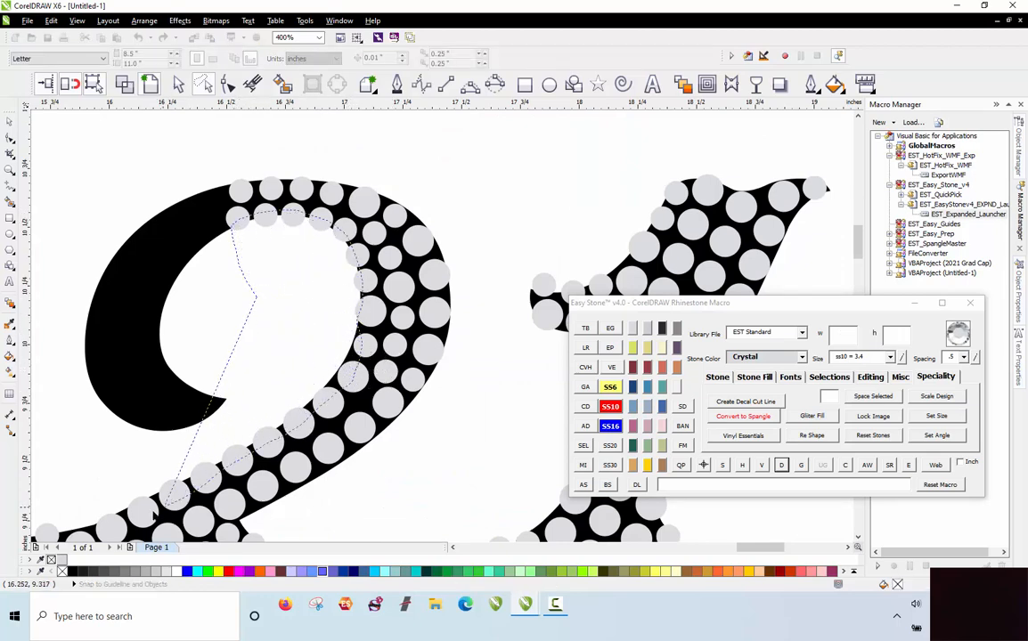
pyautogui.moveTo(119, 526)
pyautogui.mouseDown()
pyautogui.moveTo(168, 355)
pyautogui.moveTo(206, 252)
pyautogui.moveTo(232, 225)
pyautogui.mouseUp()
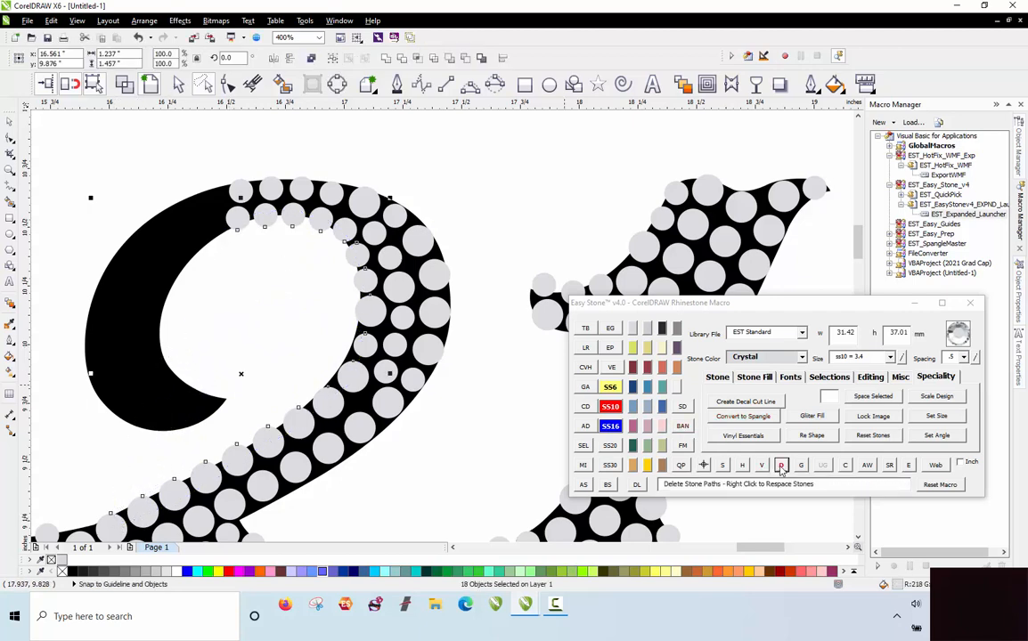
pyautogui.click(782, 467)
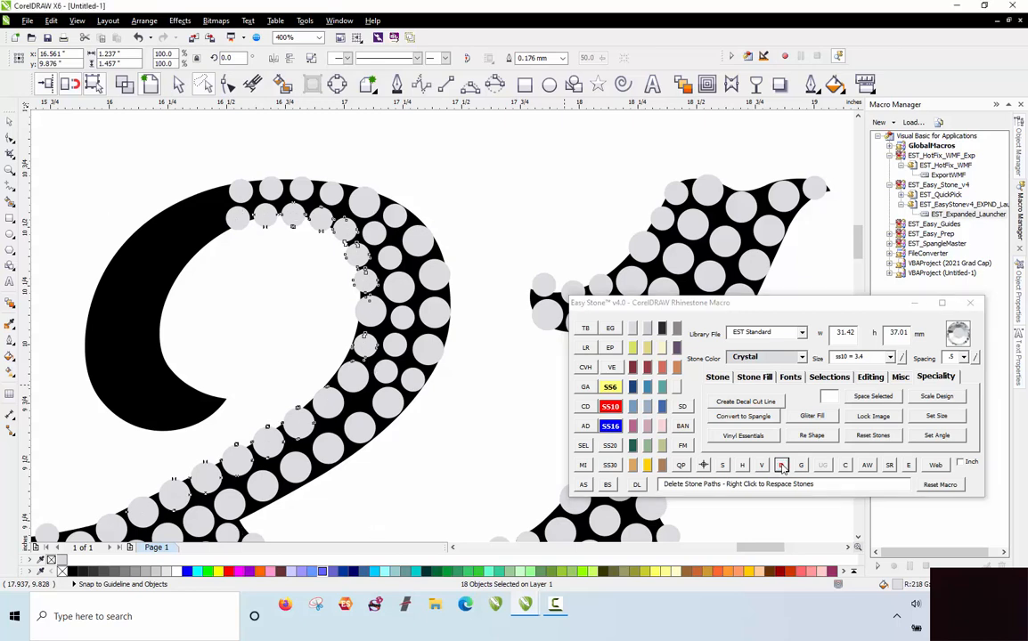
# Fine-tune the lowest middle SS6 stone and respace the six middle-row stones of the upper curve evenly.
pyautogui.scroll(2, 339, 378)
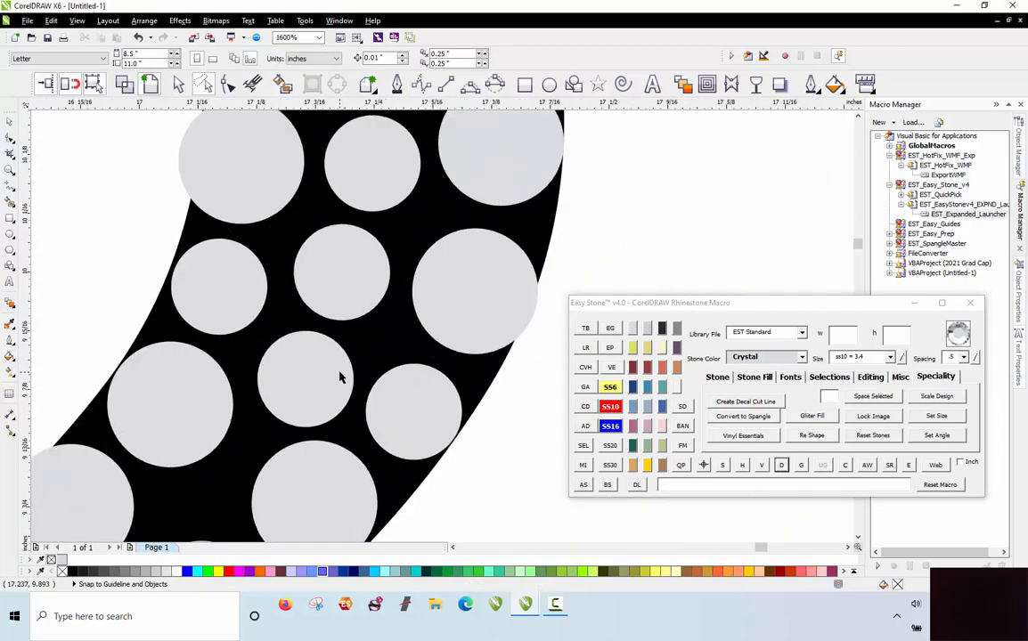
pyautogui.scroll(2, 326, 372)
pyautogui.click(310, 355)
pyautogui.scroll(-2, 310, 379)
pyautogui.scroll(-2, 310, 379)
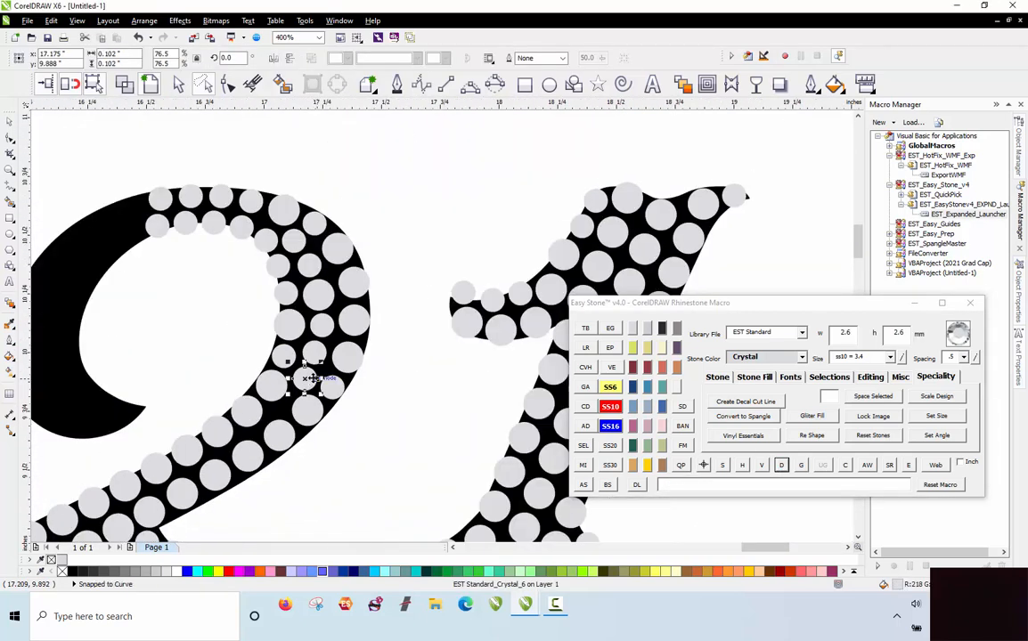
pyautogui.keyDown('shift'); pyautogui.click(315, 353); pyautogui.keyUp('shift')
pyautogui.keyDown('shift'); pyautogui.click(322, 326); pyautogui.keyUp('shift')
pyautogui.keyDown('shift'); pyautogui.click(320, 297); pyautogui.keyUp('shift')
pyautogui.keyDown('shift'); pyautogui.click(310, 264); pyautogui.keyUp('shift')
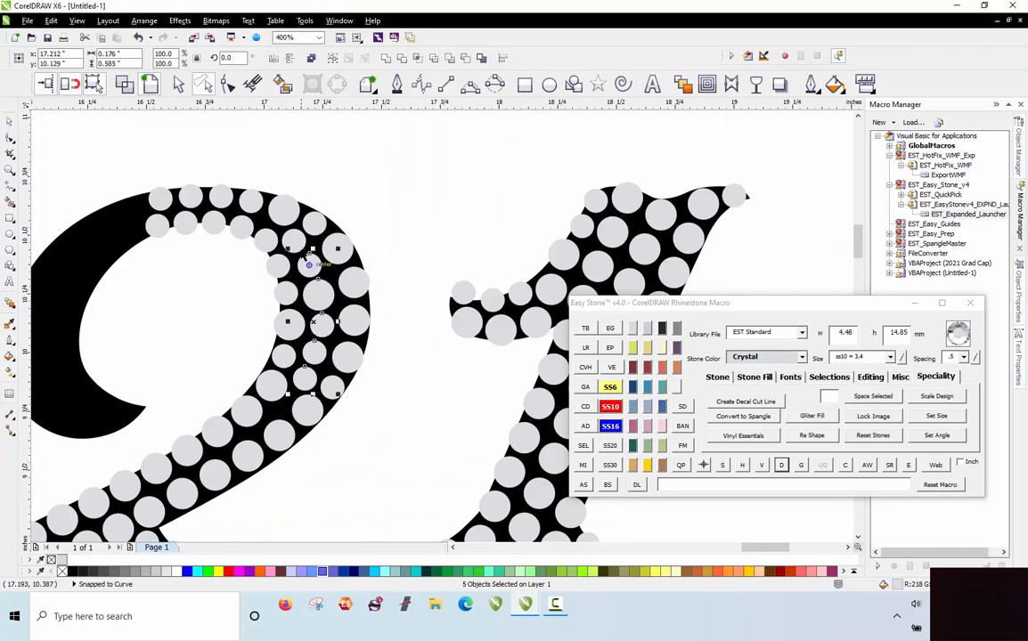
pyautogui.keyDown('shift'); pyautogui.click(295, 240); pyautogui.keyUp('shift')
pyautogui.click(783, 467)
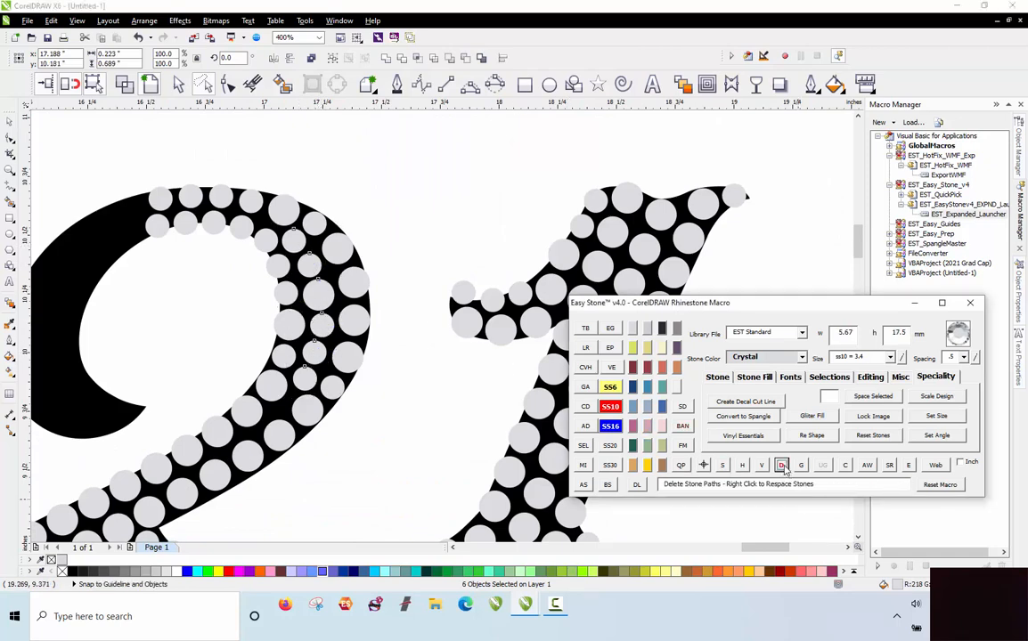
# Copy an SS10 stone from the upper curve five times down the outer edge of the second 2's unfilled hook.
pyautogui.scroll(-2, 532, 314)
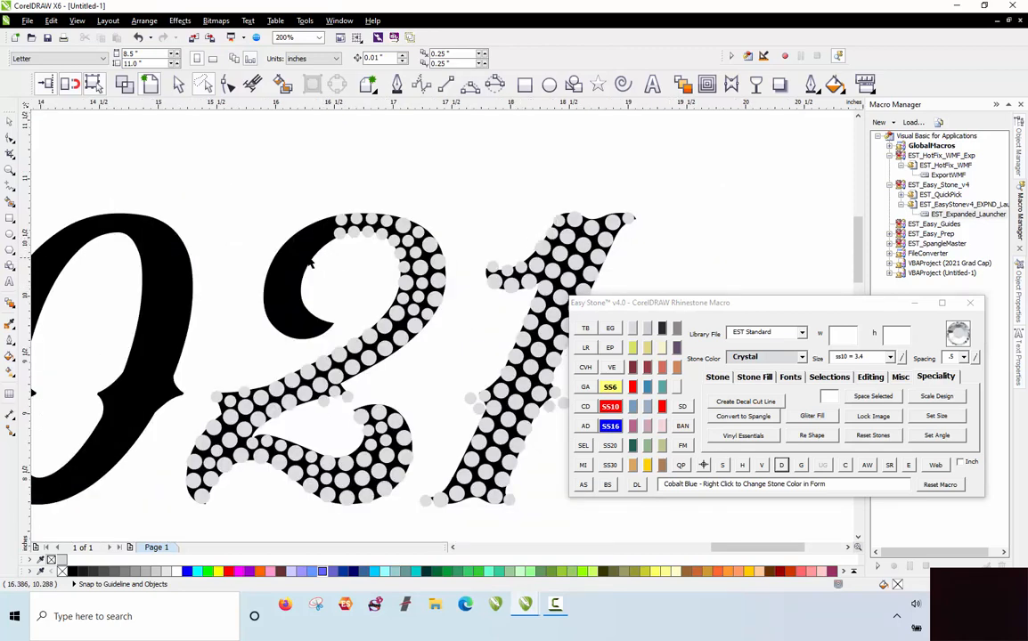
pyautogui.scroll(2, 311, 263)
pyautogui.click(499, 198)
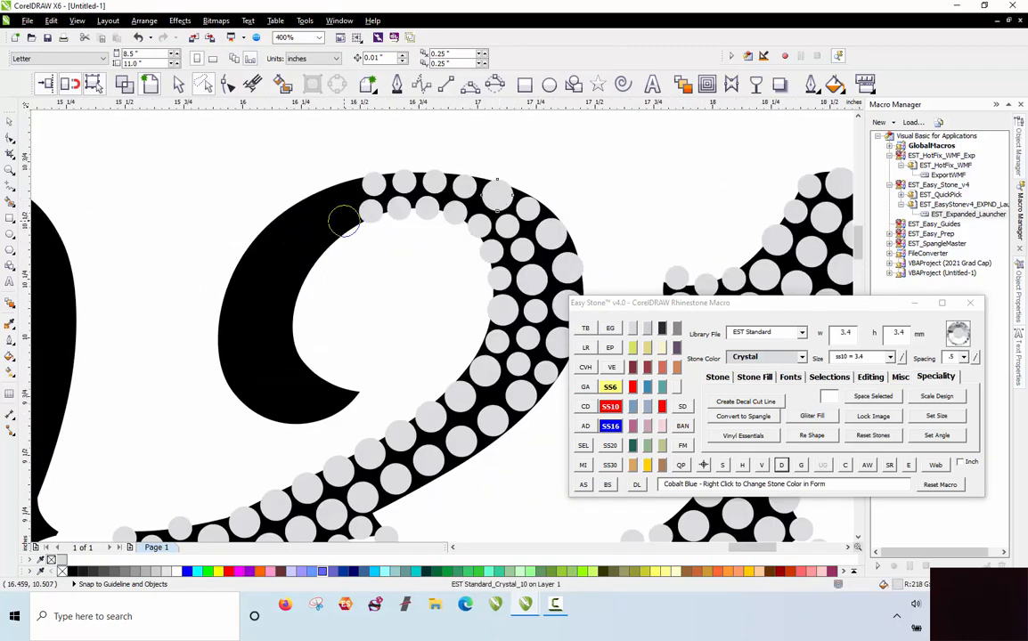
pyautogui.click(341, 198)
pyautogui.scroll(2, 340, 194)
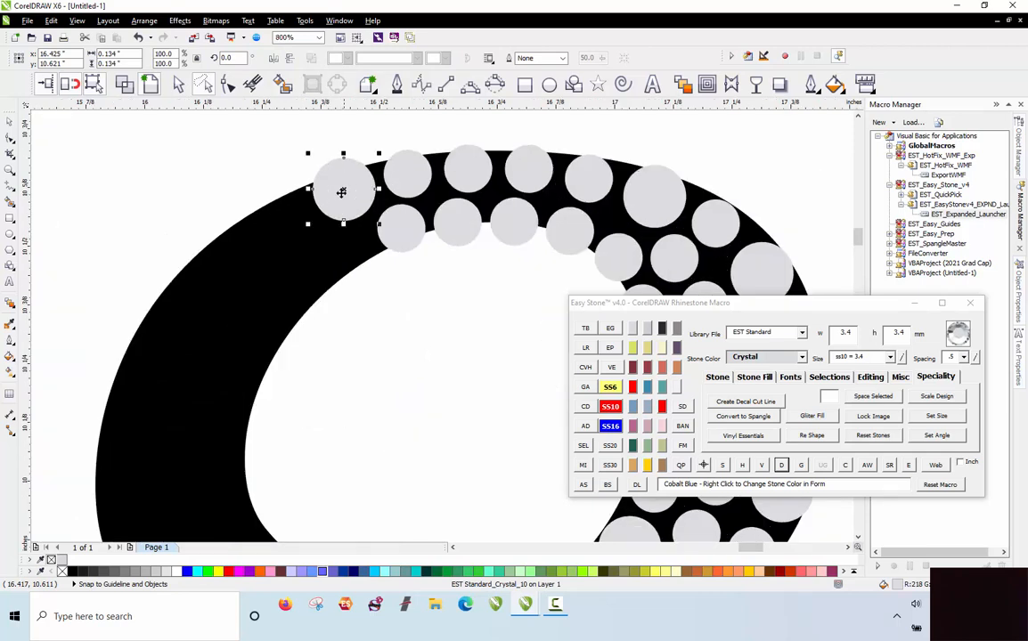
pyautogui.click(275, 225)
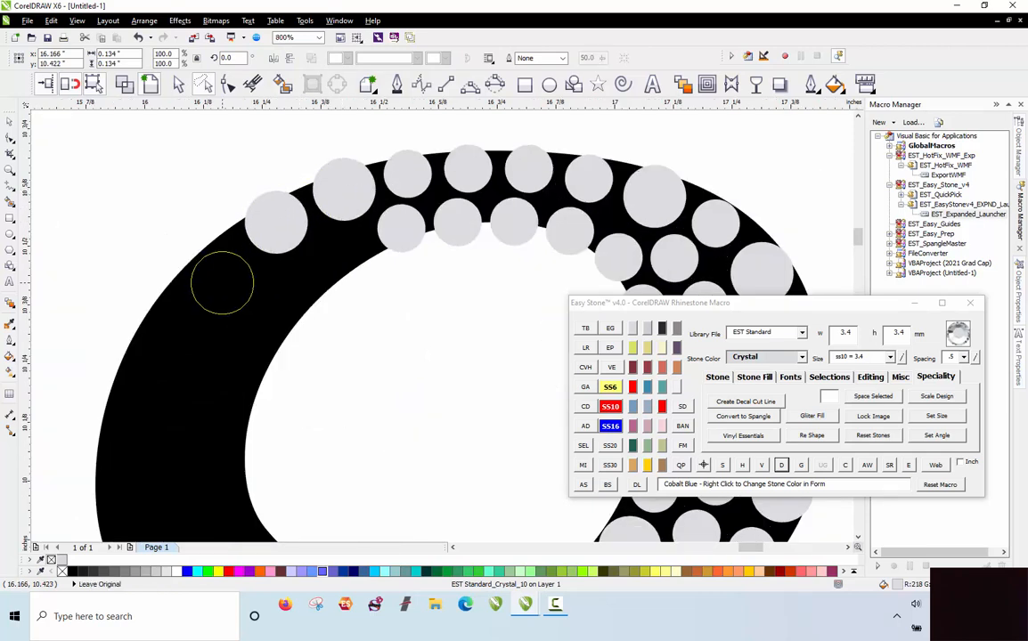
pyautogui.click(216, 277)
pyautogui.click(163, 343)
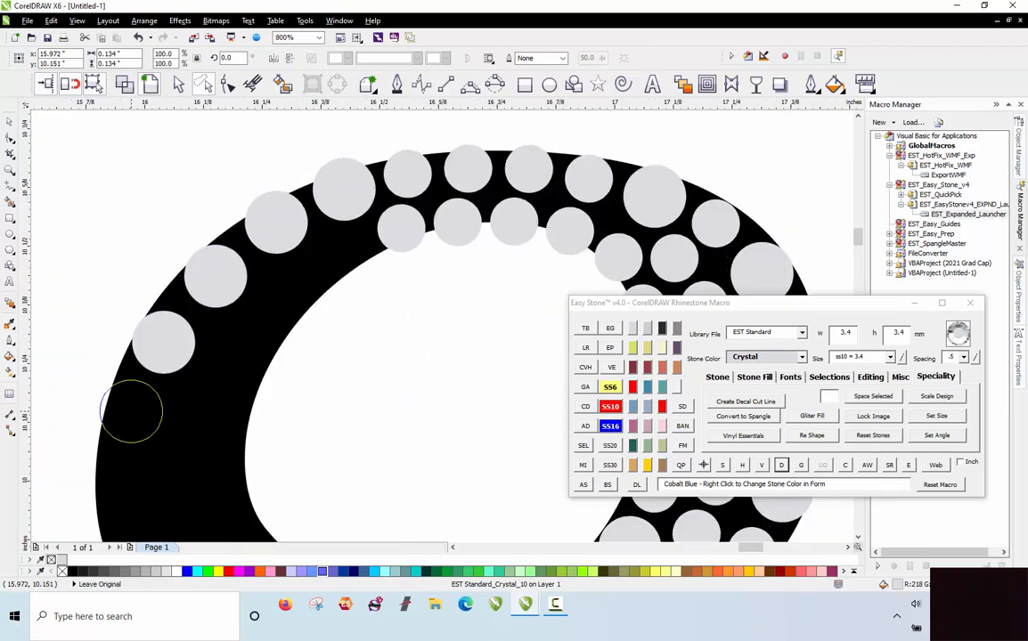
pyautogui.click(134, 420)
# Continue the hook's outer-edge row with two more SS10 copies down to its lower bend.
pyautogui.scroll(-1, 201, 212)
pyautogui.scroll(1, 183, 386)
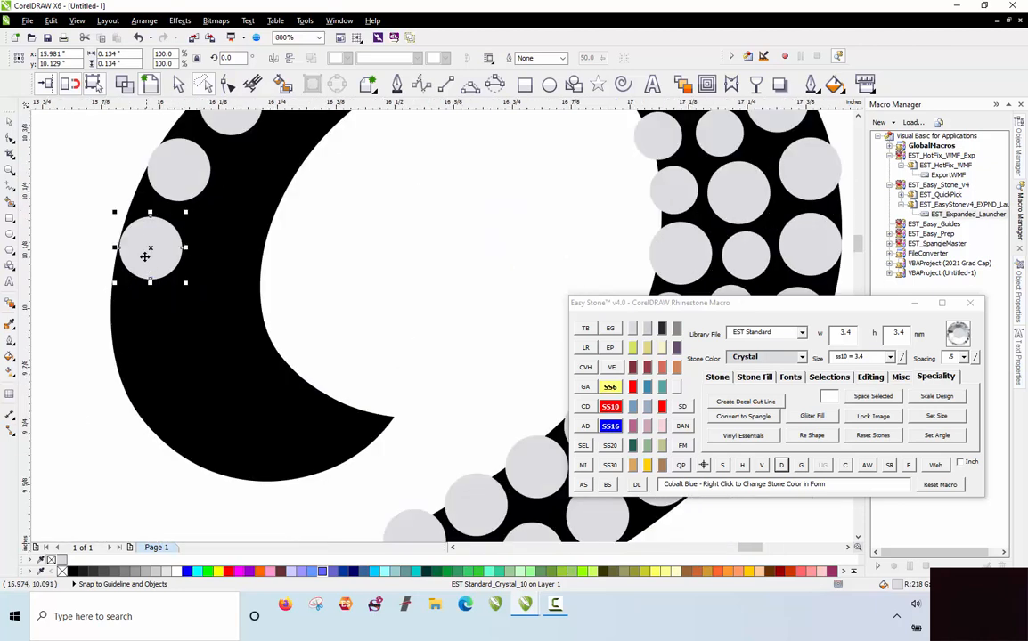
pyautogui.click(150, 316)
pyautogui.click(168, 398)
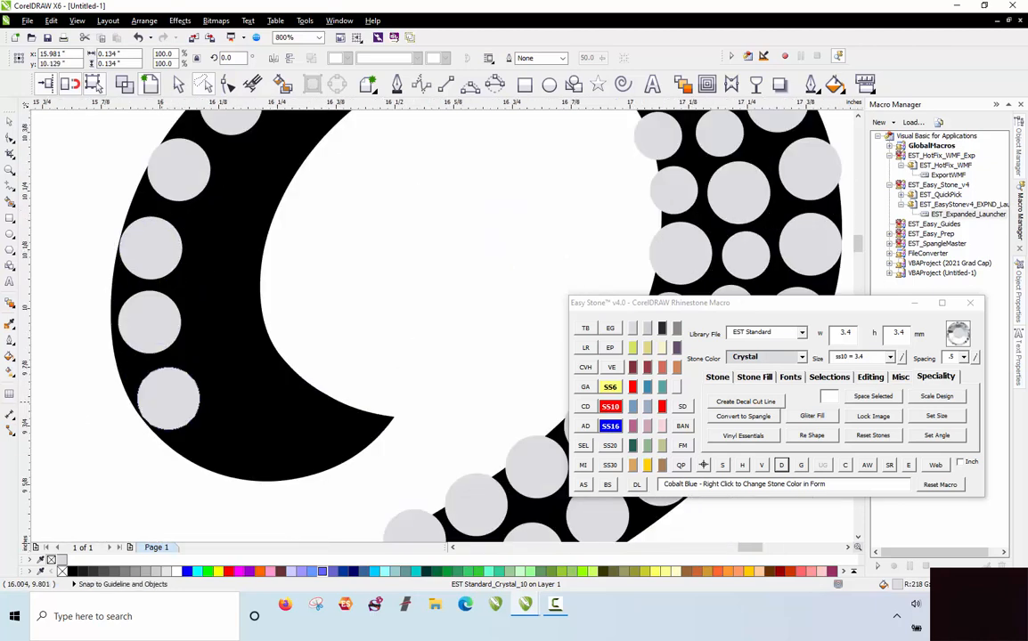
# Place stone copies around the lower end of the second 2's upper hook, using ss6 stones at the tip and its inner edge.
pyautogui.click(218, 446)
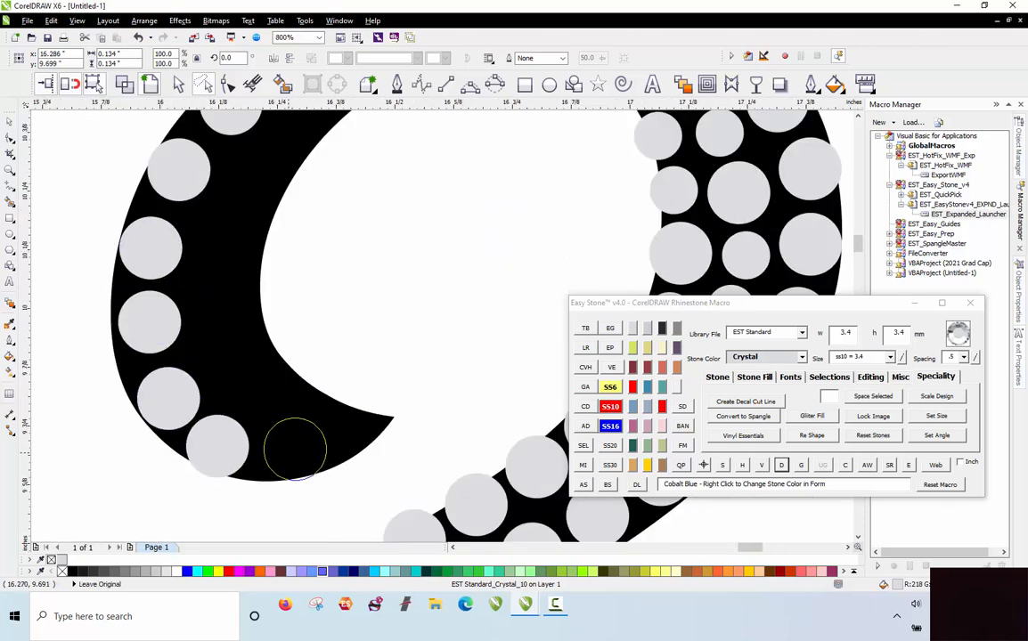
pyautogui.click(294, 450)
pyautogui.click(345, 429)
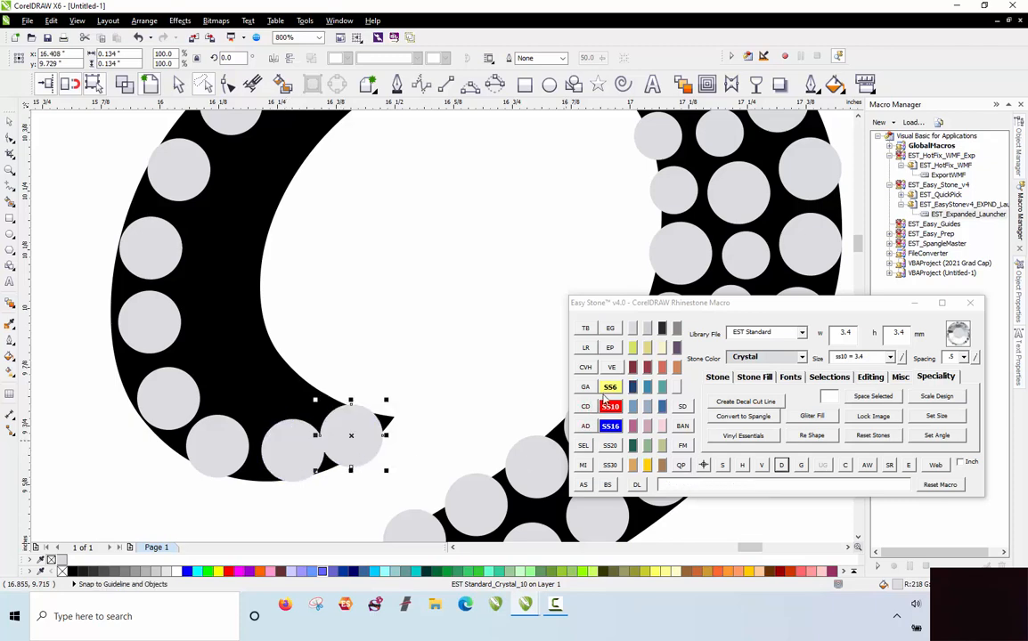
pyautogui.scroll(1, 354, 429)
pyautogui.moveTo(354, 430); pyautogui.dragTo(307, 335)
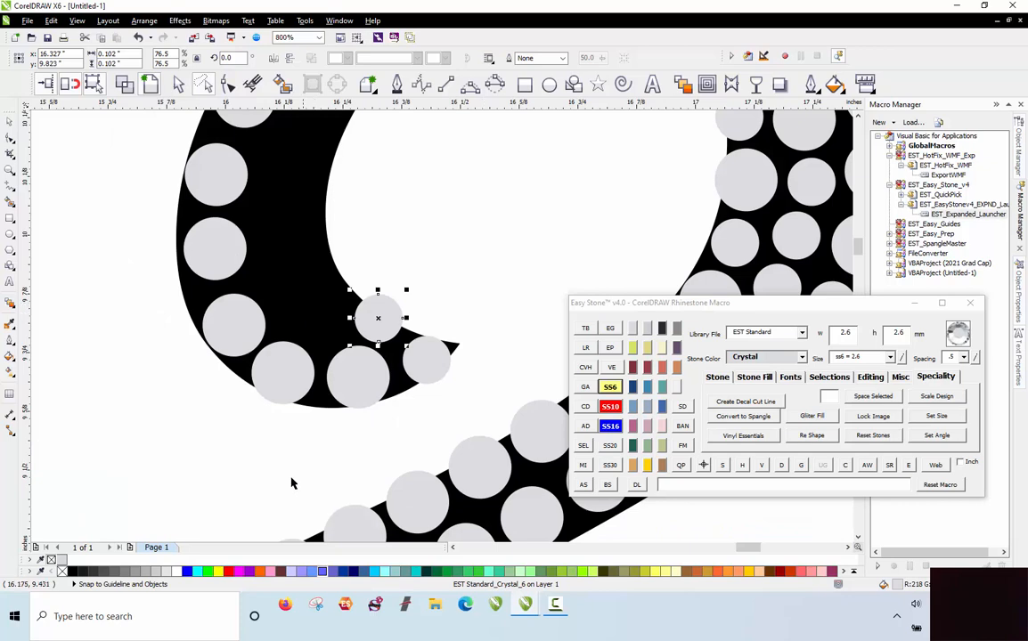
# Respace the outer-edge stones from the hook's tip to the top arc of the second 2.
pyautogui.scroll(-1, 291, 483)
pyautogui.click(174, 294)
pyautogui.moveTo(173, 294)
pyautogui.mouseDown()
pyautogui.moveTo(236, 198)
pyautogui.moveTo(345, 179)
pyautogui.moveTo(361, 229)
pyautogui.mouseUp()
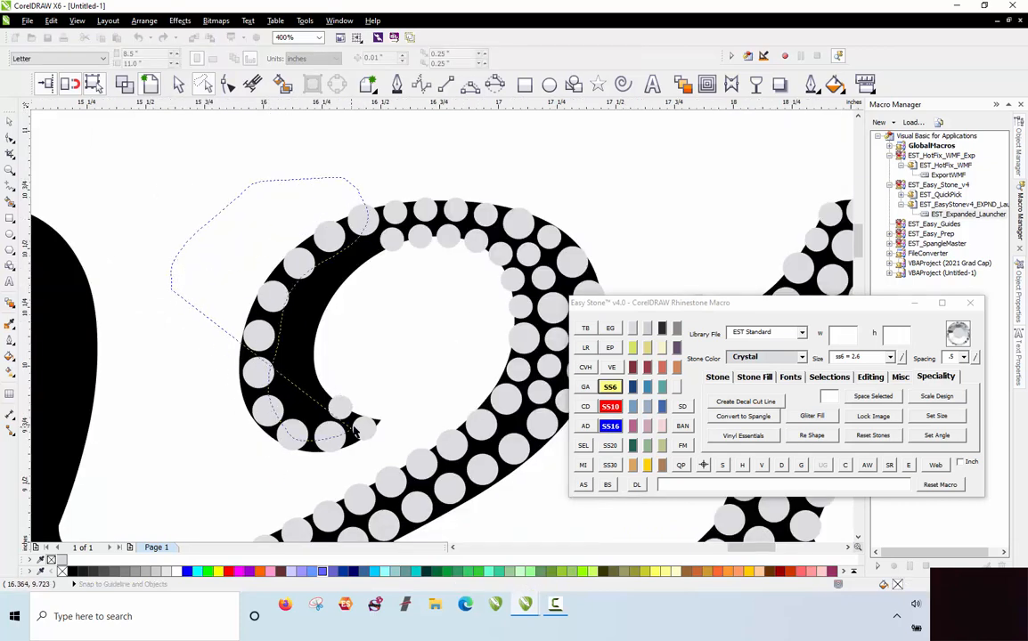
pyautogui.moveTo(265, 480); pyautogui.dragTo(147, 464)
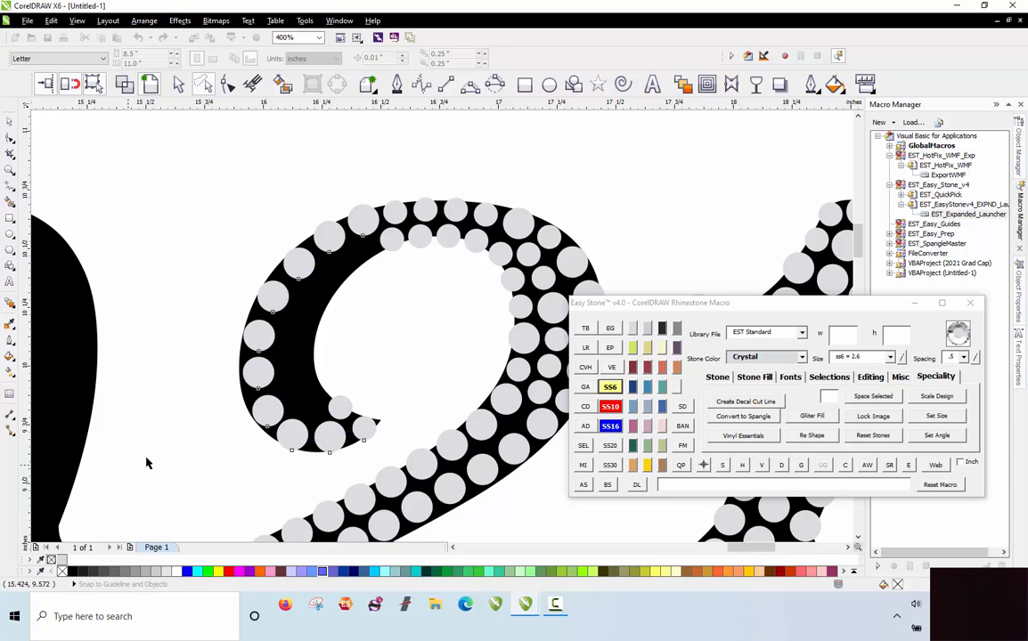
pyautogui.keyDown('shift'); pyautogui.click(394, 216); pyautogui.keyUp('shift')
pyautogui.keyDown('shift'); pyautogui.click(425, 211); pyautogui.keyUp('shift')
pyautogui.keyDown('shift'); pyautogui.click(519, 228); pyautogui.keyUp('shift')
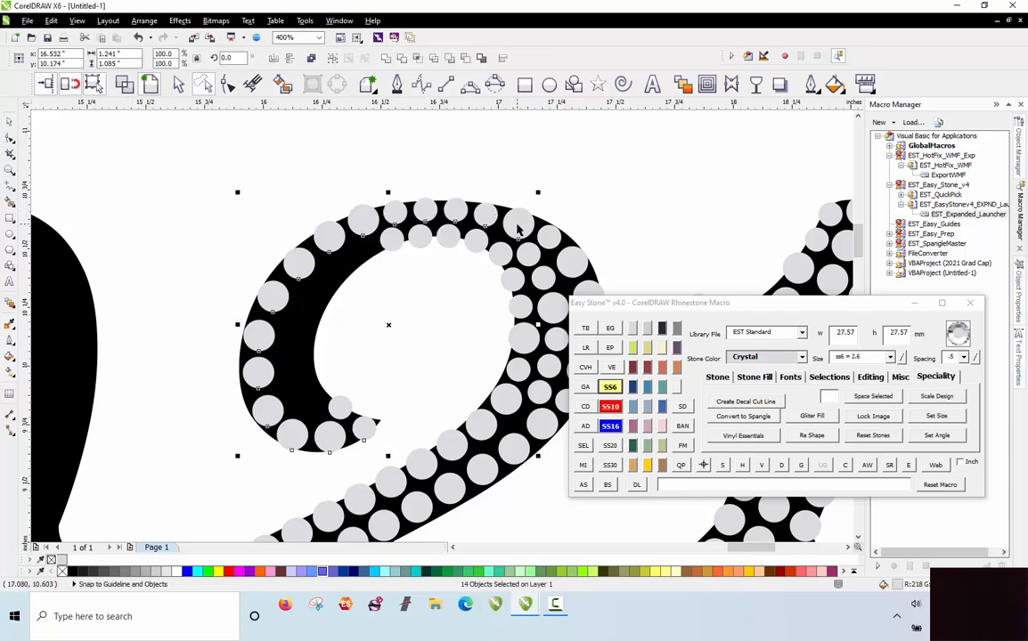
pyautogui.click(781, 467)
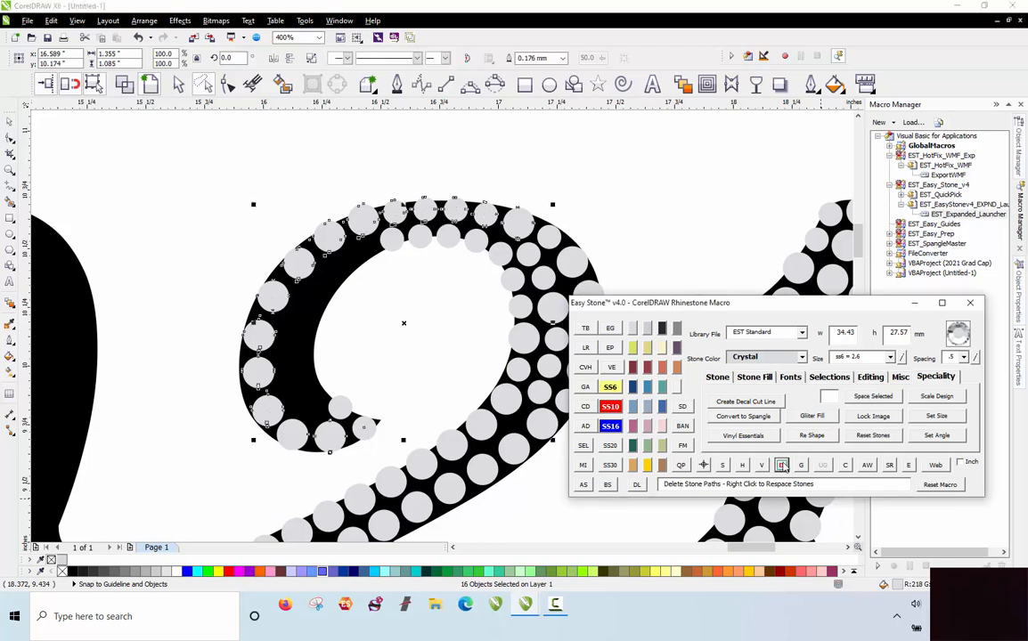
pyautogui.click(399, 385)
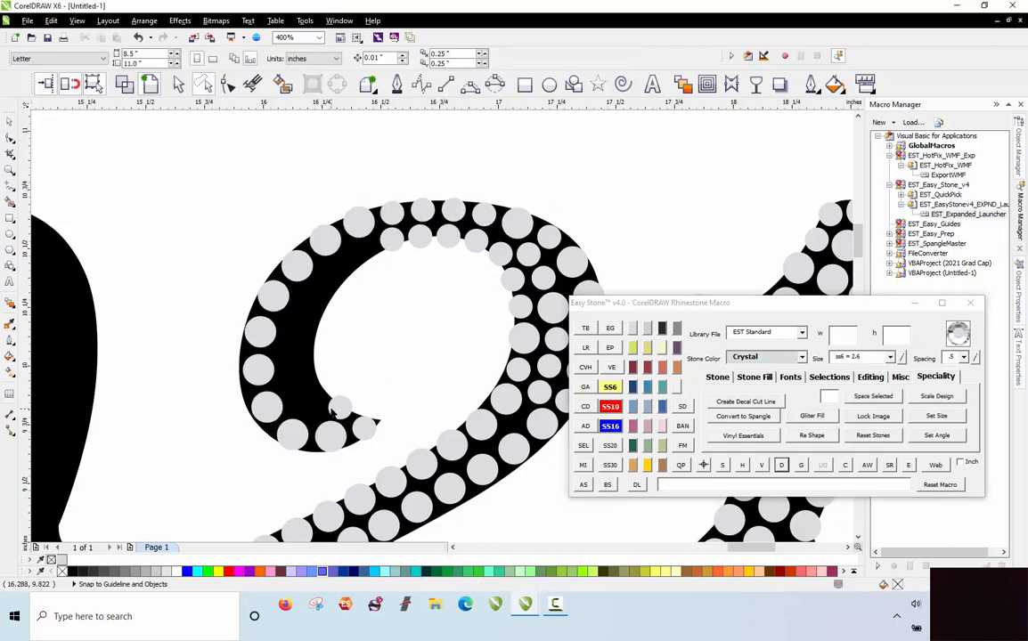
# Fill the inner row at the bottom of the second 2's hook with two ss10 stone copies.
pyautogui.scroll(2, 332, 423)
pyautogui.moveTo(345, 494); pyautogui.dragTo(198, 228)
pyautogui.rightClick(260, 363)
pyautogui.rightClick(193, 230)
pyautogui.scroll(-2, 229, 355)
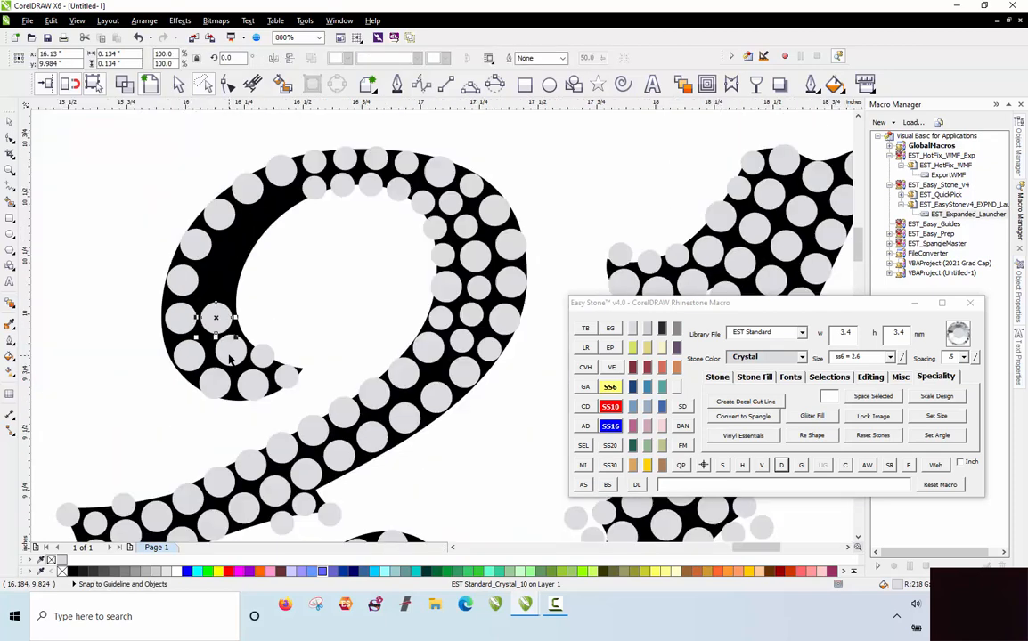
pyautogui.click(297, 281)
# Copy the ss6 stone at the start of the inner top row one place further down the hook's inner edge.
pyautogui.scroll(2, 278, 187)
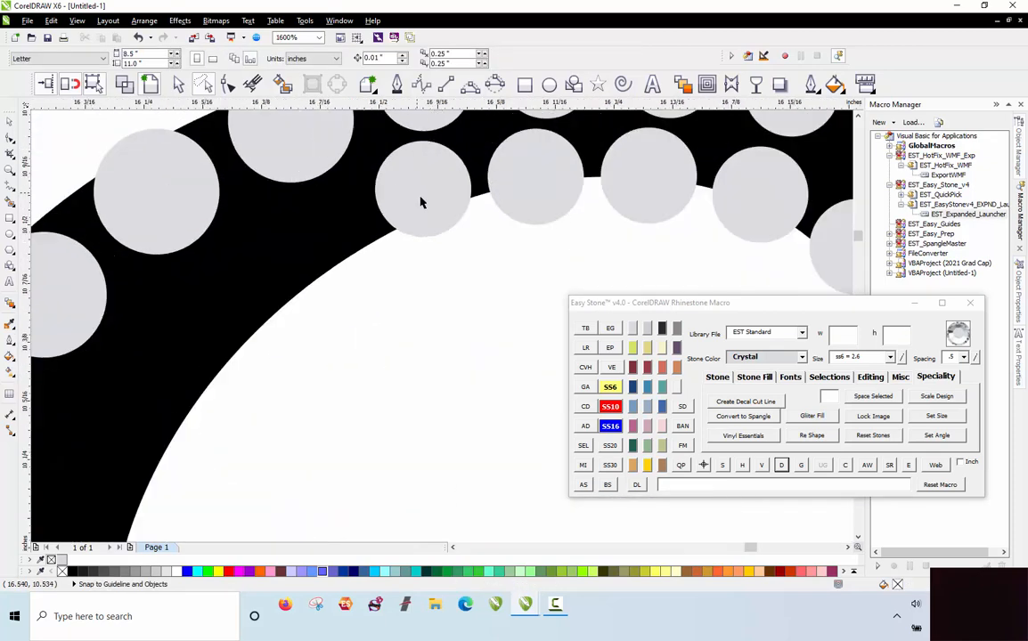
pyautogui.moveTo(420, 202); pyautogui.dragTo(223, 298)
pyautogui.rightClick(318, 249)
pyautogui.scroll(-1, 222, 297)
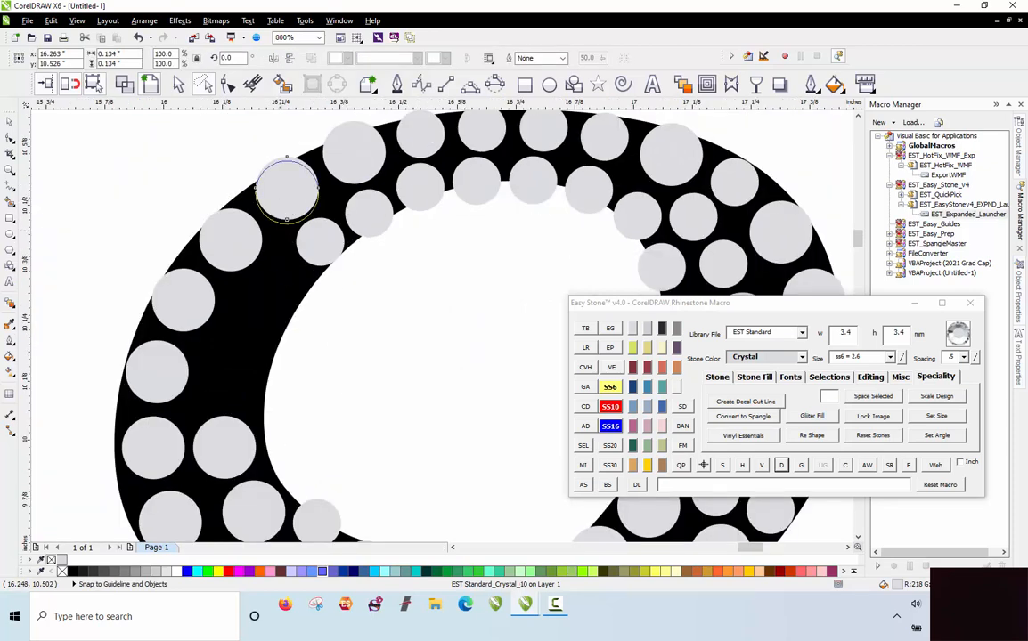
# Copy two ss10 stones into the remaining gap along the inner edge of the hook.
pyautogui.rightClick(278, 302)
pyautogui.moveTo(280, 201); pyautogui.dragTo(271, 298)
pyautogui.scroll(1, 249, 350)
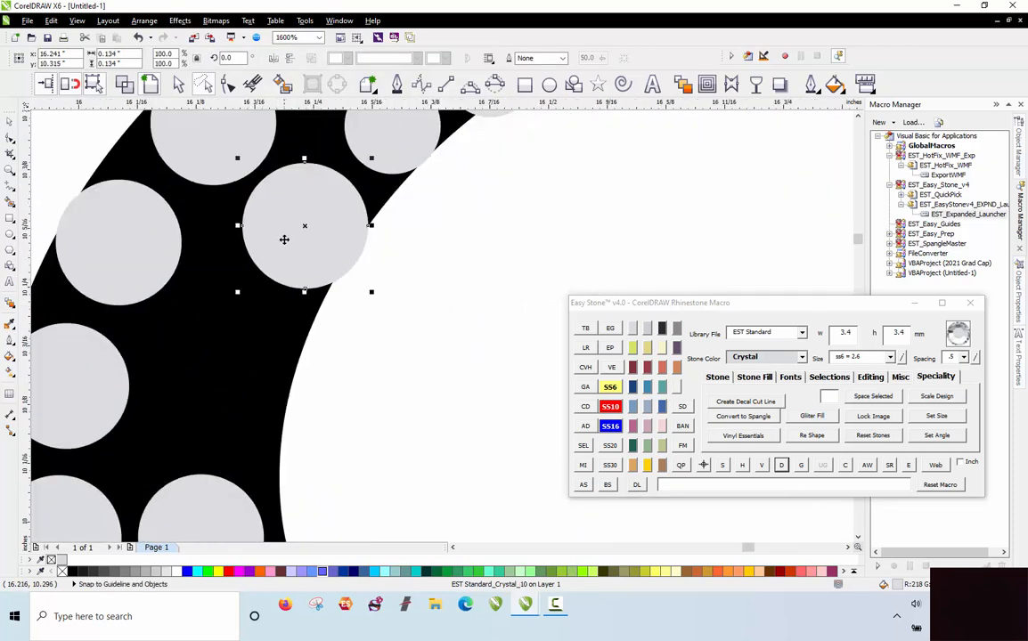
pyautogui.rightClick(215, 358)
pyautogui.moveTo(284, 239); pyautogui.dragTo(204, 371)
pyautogui.scroll(-2, 239, 298)
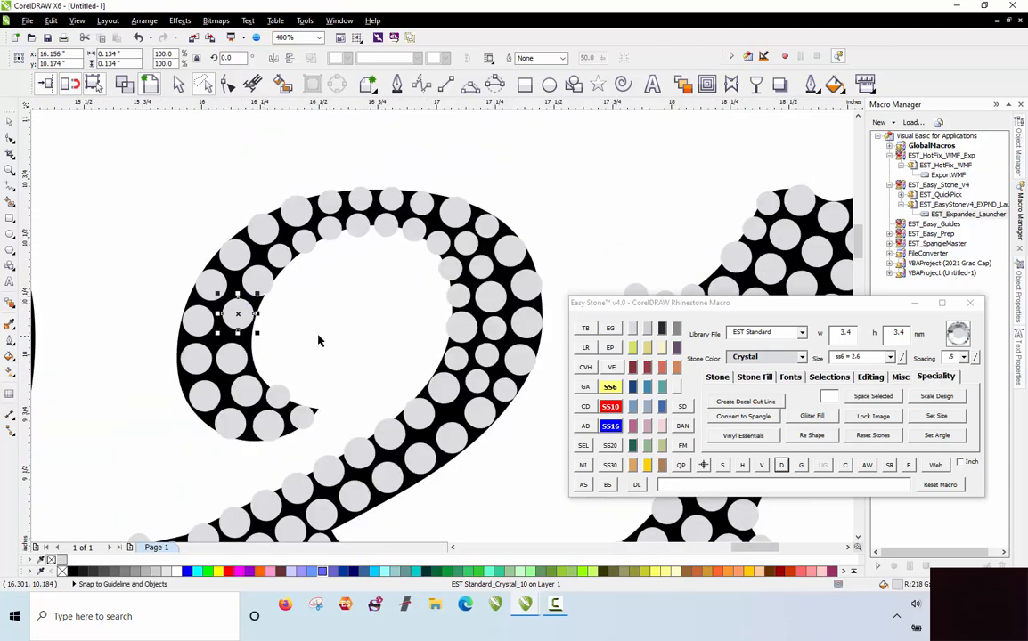
pyautogui.click(328, 351)
# Respace the inner-edge stones from the hook's tip around the bowl and down the diagonal of the second 2.
pyautogui.click(280, 397)
pyautogui.keyDown('shift'); pyautogui.click(246, 390); pyautogui.keyUp('shift')
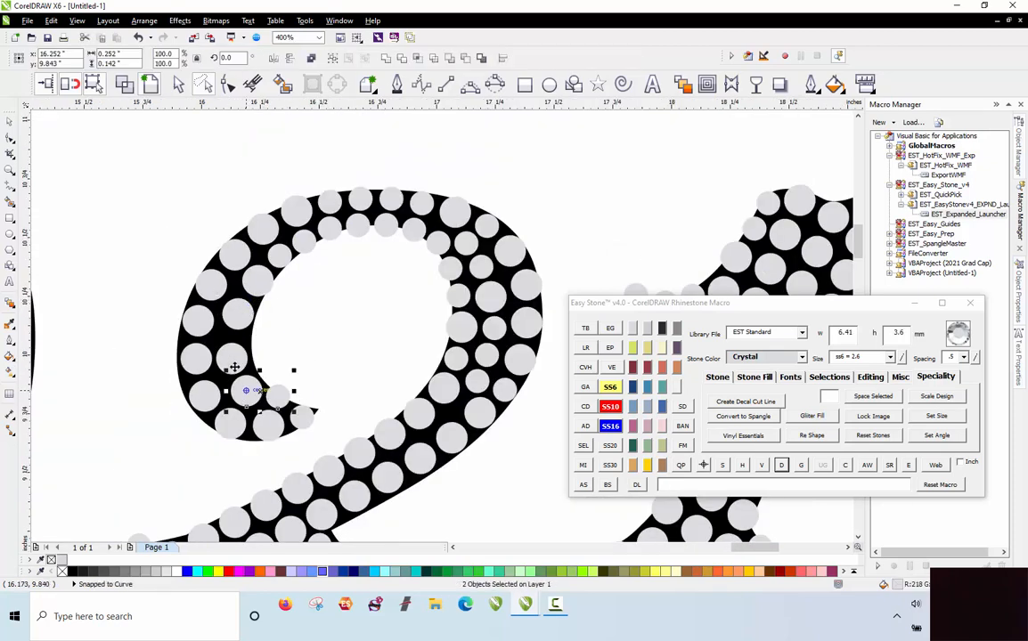
pyautogui.keyDown('shift'); pyautogui.click(233, 362); pyautogui.keyUp('shift')
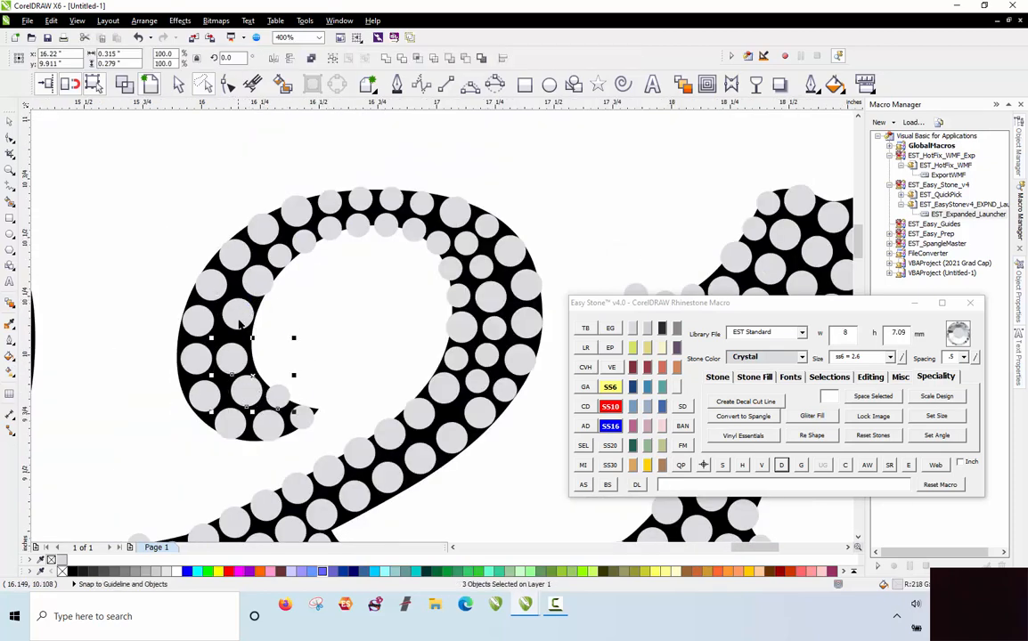
pyautogui.keyDown('shift'); pyautogui.click(330, 230); pyautogui.keyUp('shift')
pyautogui.keyDown('shift'); pyautogui.click(358, 228); pyautogui.keyUp('shift')
pyautogui.keyDown('shift'); pyautogui.click(386, 228); pyautogui.keyUp('shift')
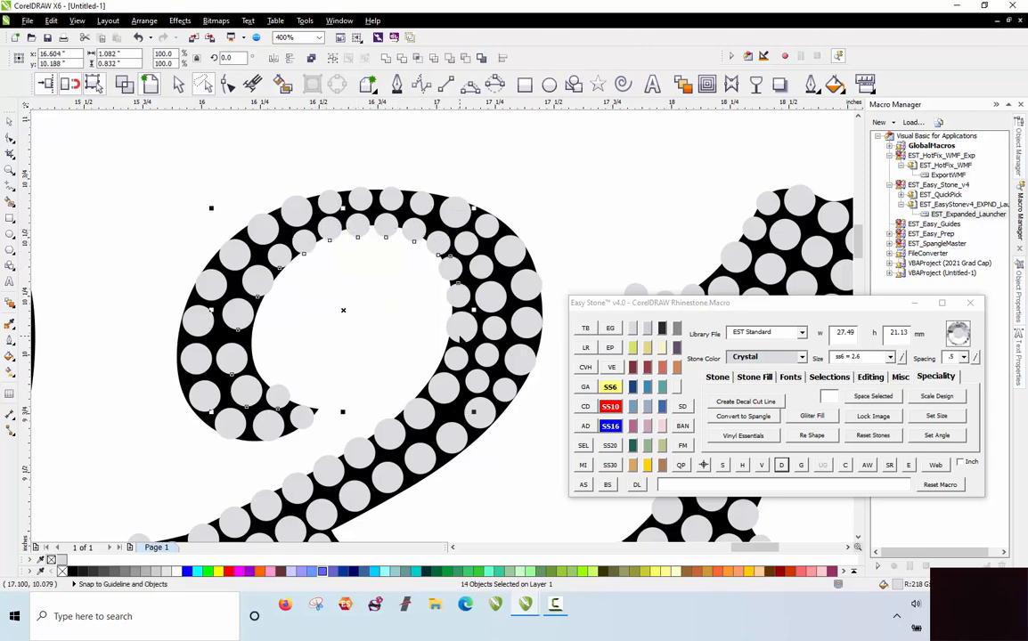
pyautogui.keyDown('shift'); pyautogui.click(460, 360); pyautogui.keyUp('shift')
pyautogui.keyDown('shift'); pyautogui.click(424, 423); pyautogui.keyUp('shift')
pyautogui.keyDown('shift'); pyautogui.click(392, 438); pyautogui.keyUp('shift')
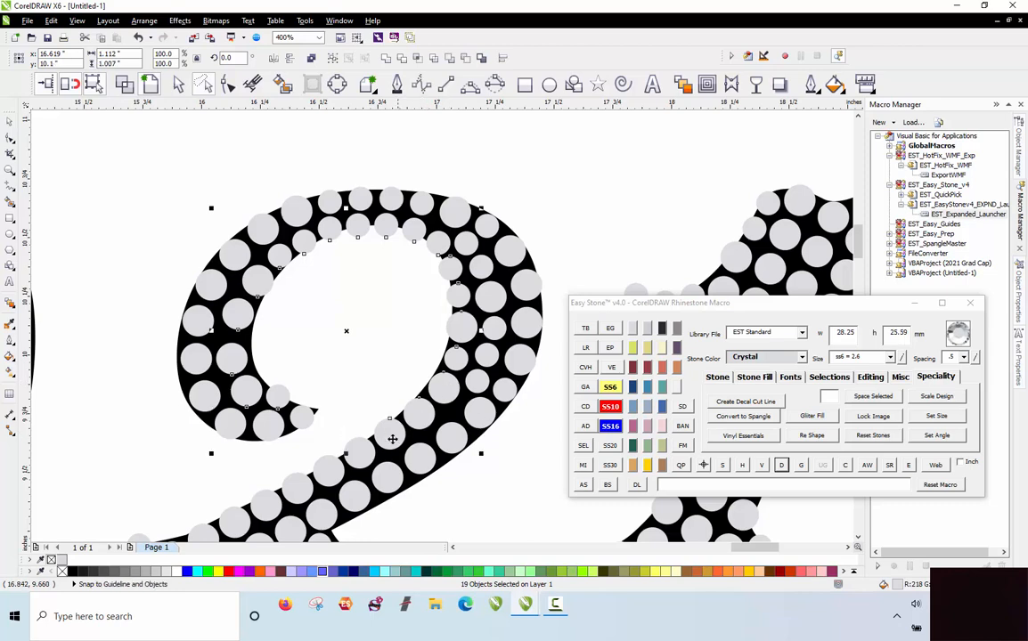
pyautogui.keyDown('shift'); pyautogui.click(352, 463); pyautogui.keyUp('shift')
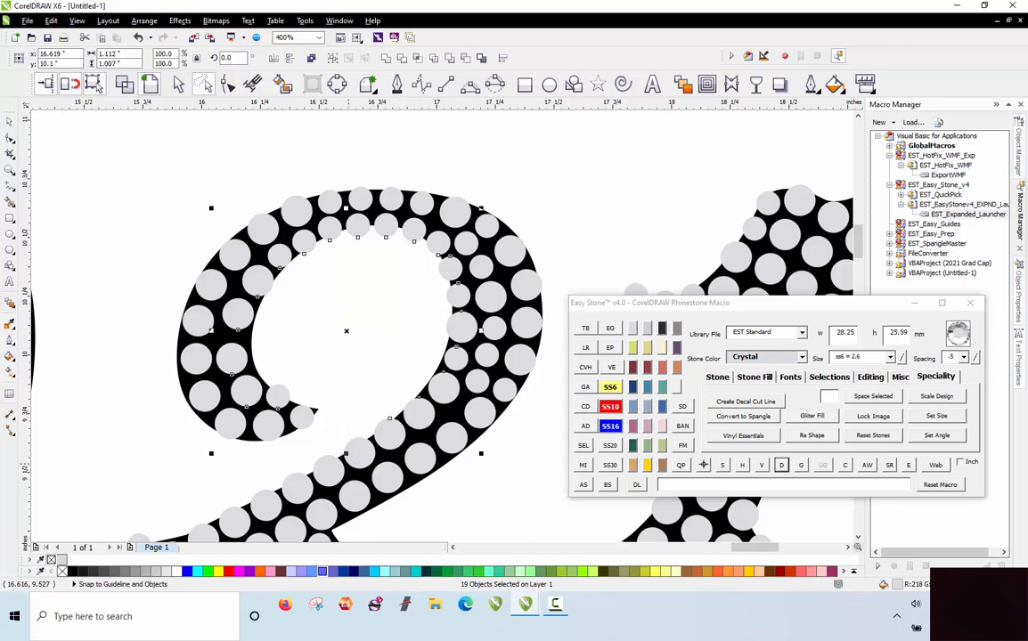
pyautogui.keyDown('shift'); pyautogui.click(350, 463); pyautogui.keyUp('shift')
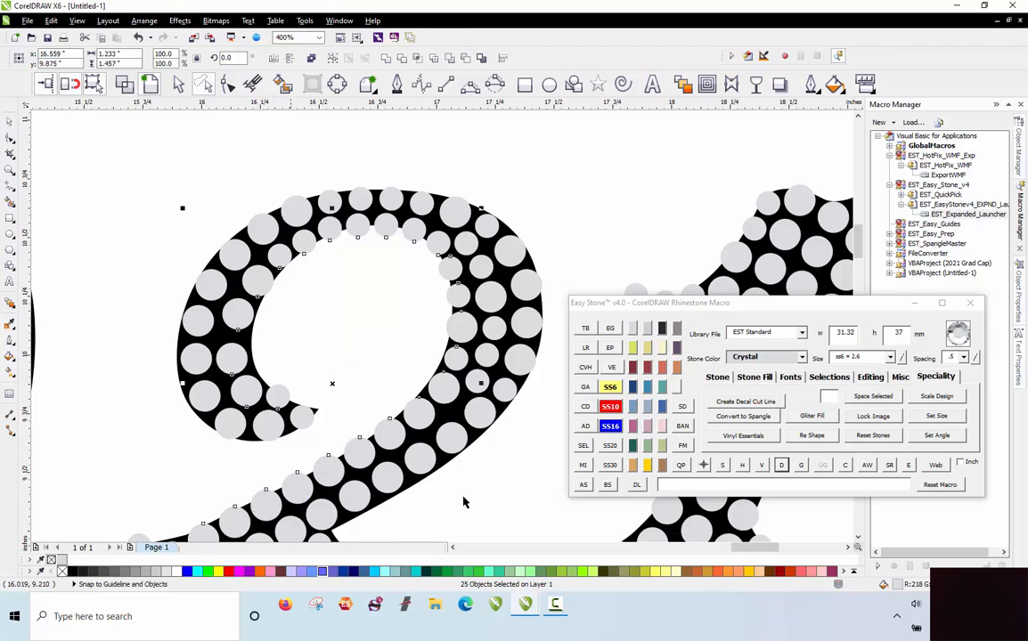
pyautogui.rightClick(782, 467)
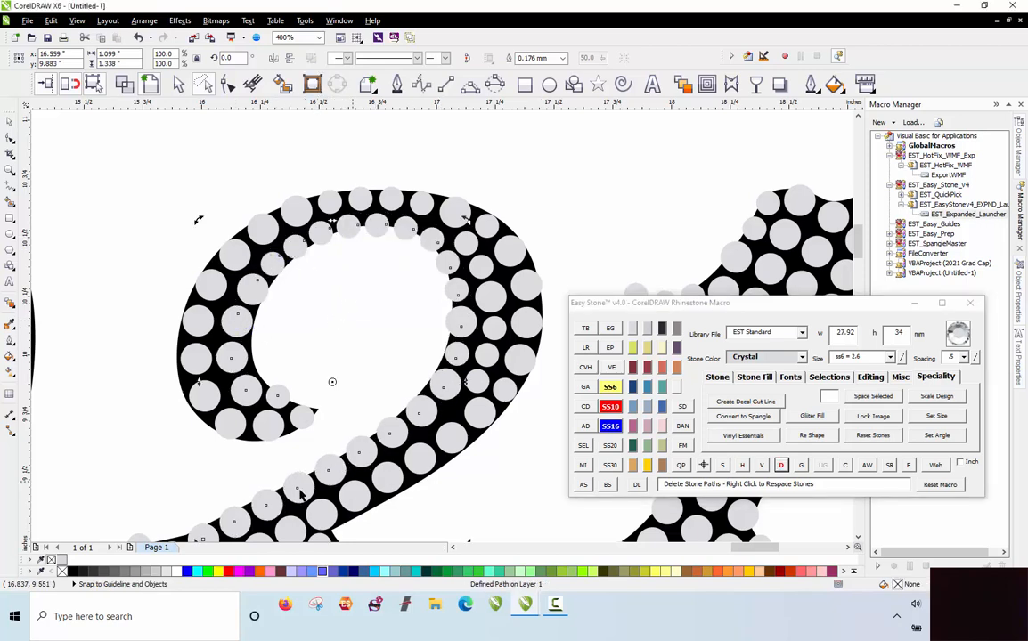
pyautogui.scroll(-1, 271, 189)
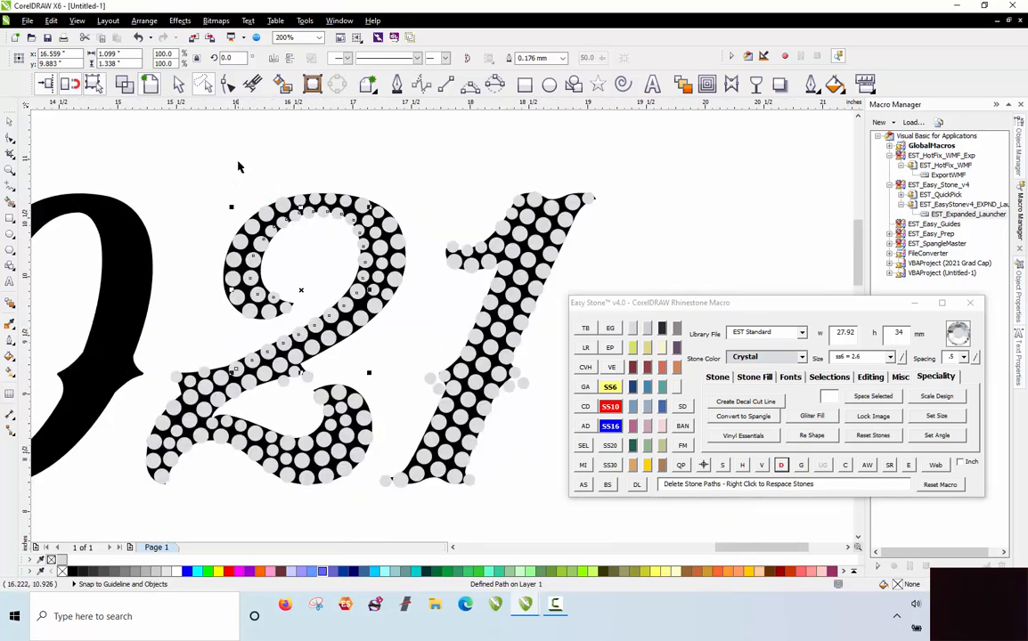
pyautogui.click(238, 164)
# Copy all stones of the second 2 onto the first 2 of 2021.
pyautogui.scroll(-1, 328, 186)
pyautogui.click(179, 84)
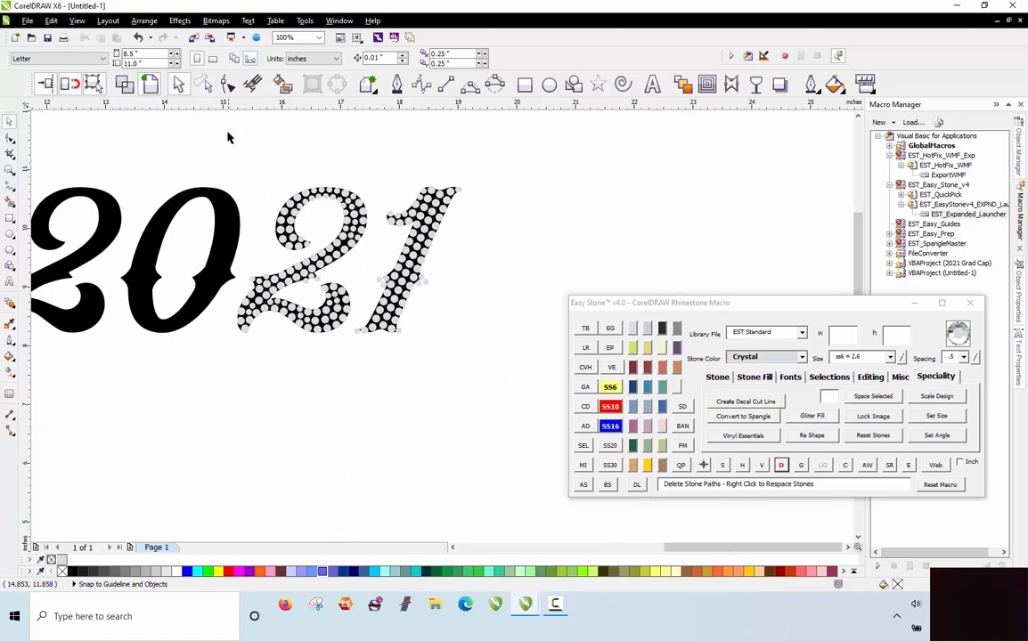
pyautogui.moveTo(245, 165); pyautogui.dragTo(374, 356)
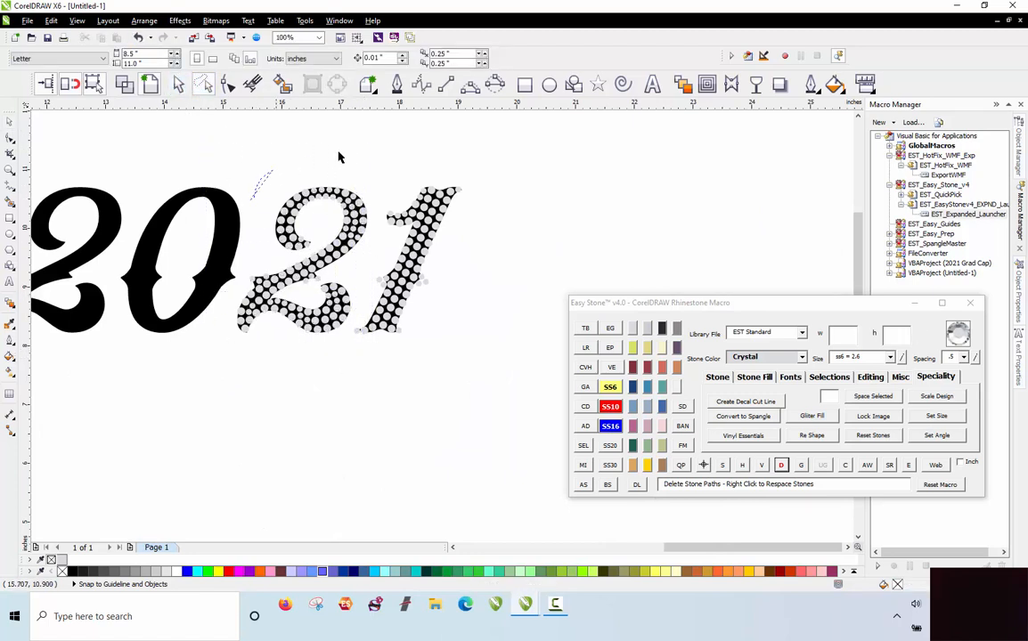
pyautogui.moveTo(329, 381)
pyautogui.mouseDown()
pyautogui.moveTo(215, 399)
pyautogui.moveTo(252, 187)
pyautogui.mouseUp()
pyautogui.moveTo(294, 235); pyautogui.dragTo(48, 236)
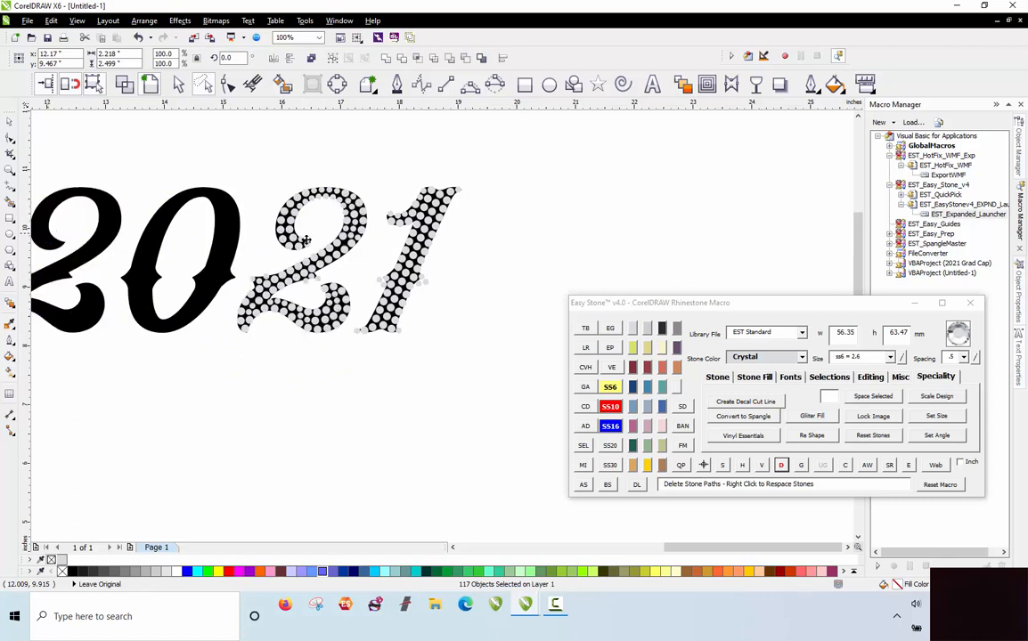
# Delete the leftover stone paths from the 2021 design and remove the spare stone-filled 1 beside it.
pyautogui.scroll(-1, 306, 243)
pyautogui.click(125, 188)
pyautogui.moveTo(125, 185); pyautogui.dragTo(347, 328)
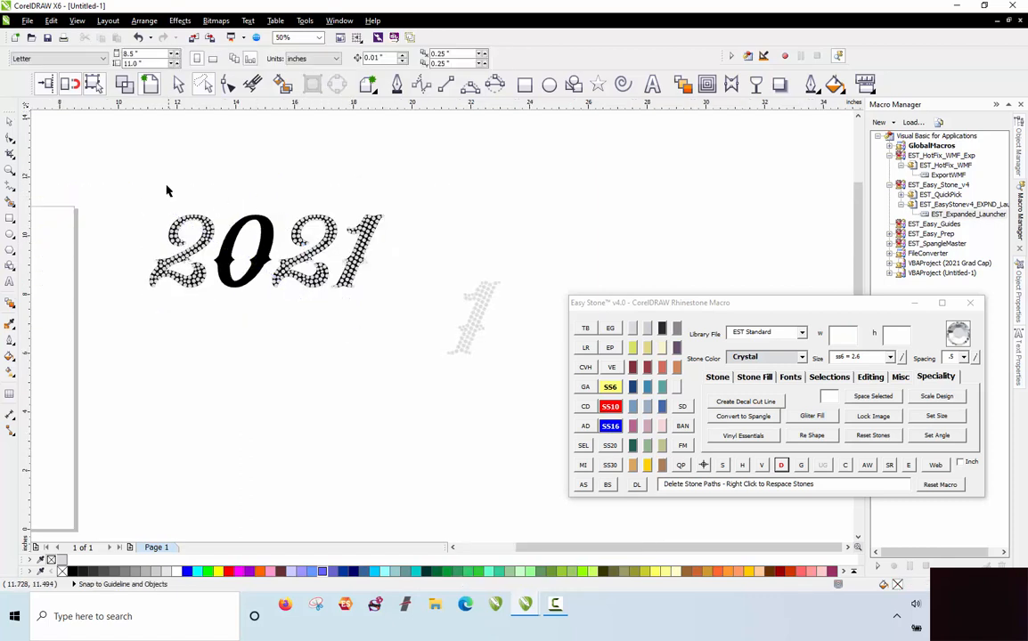
pyautogui.moveTo(163, 182)
pyautogui.mouseDown()
pyautogui.moveTo(384, 160)
pyautogui.moveTo(107, 348)
pyautogui.moveTo(125, 187)
pyautogui.mouseUp()
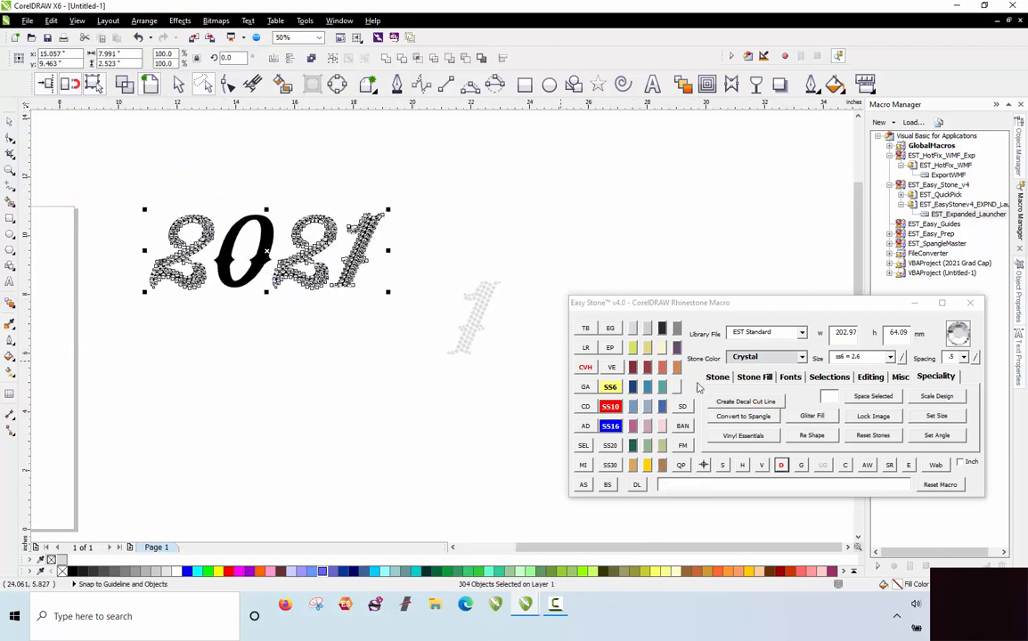
pyautogui.click(757, 463)
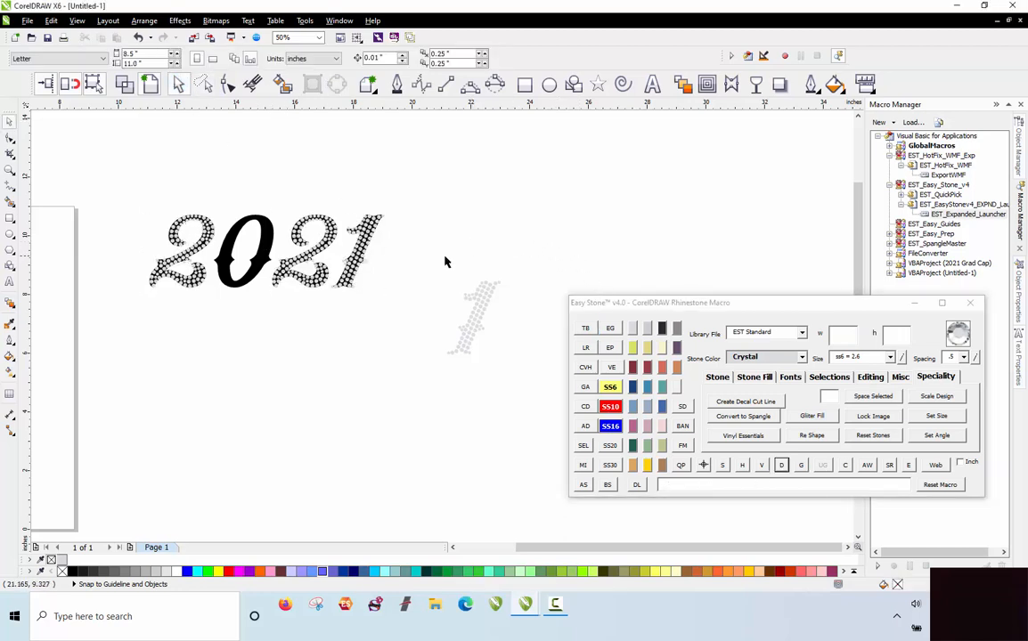
pyautogui.moveTo(445, 262); pyautogui.dragTo(530, 398)
pyautogui.press('Delete')
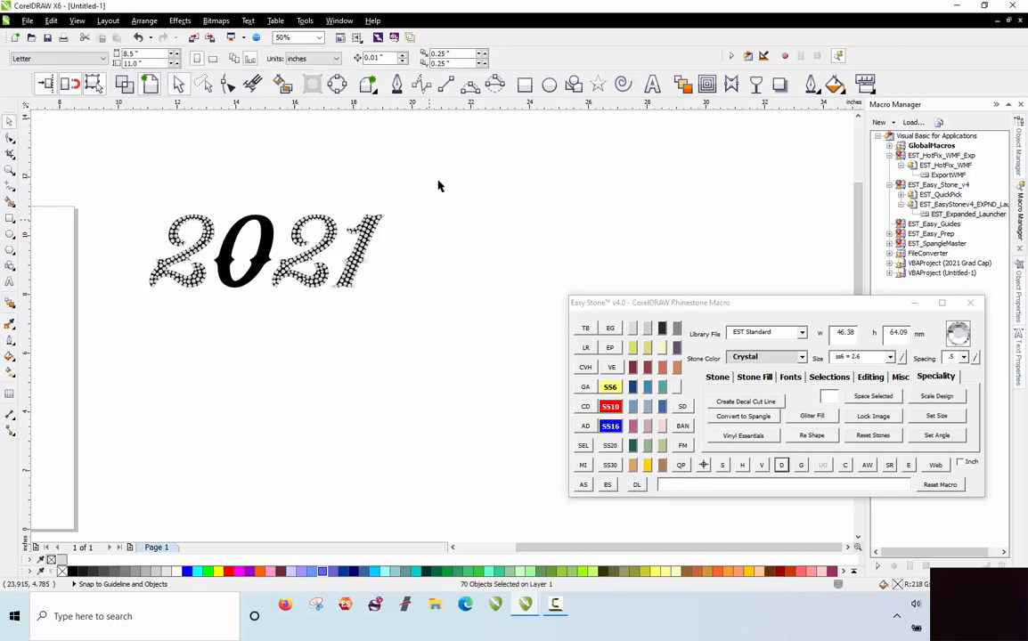
# Copy all the digits' stones to the empty area below and add a weedbox behind the copy to preview them.
pyautogui.moveTo(440, 166); pyautogui.dragTo(138, 293)
pyautogui.moveTo(302, 259); pyautogui.dragTo(380, 462)
pyautogui.rightClick(384, 461)
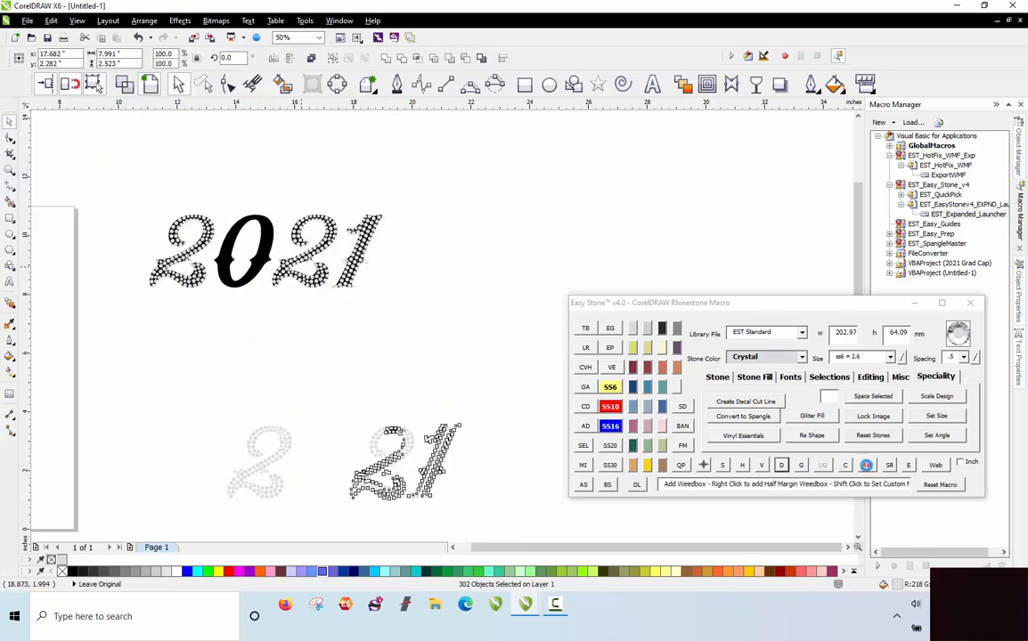
pyautogui.scroll(1, 506, 484)
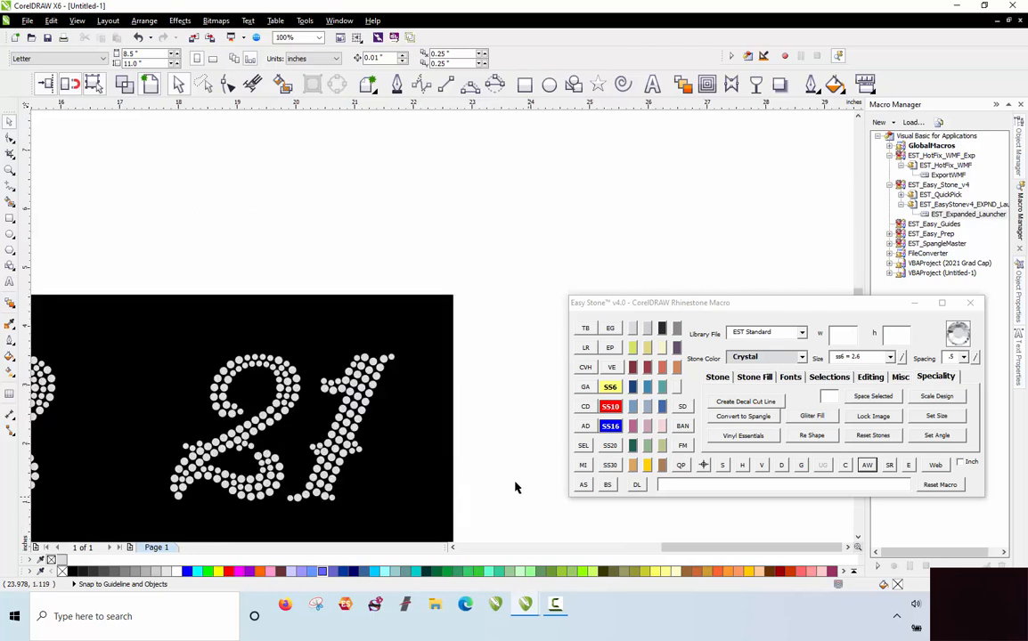
pyautogui.scroll(-1, 398, 236)
pyautogui.scroll(1, 287, 324)
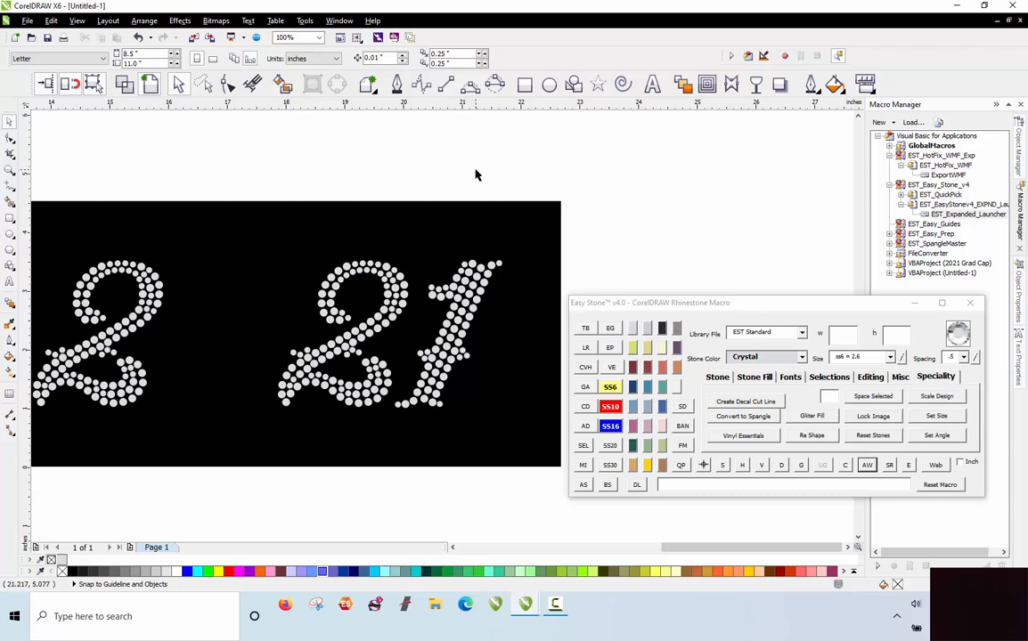
pyautogui.scroll(-2, 479, 177)
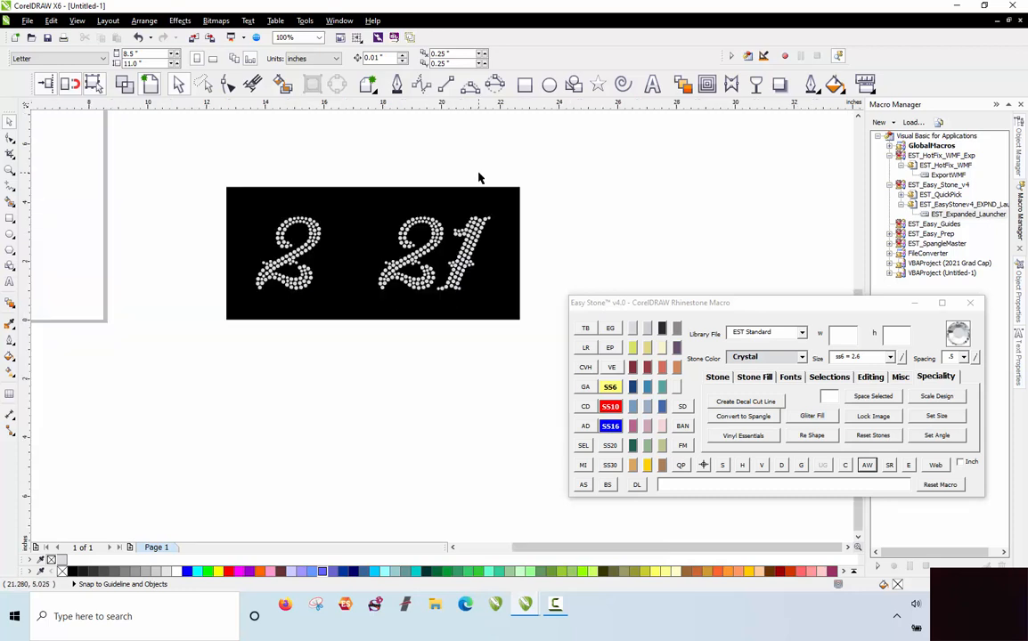
# Delete the preview copy of the stones together with its weedbox.
pyautogui.moveTo(575, 152); pyautogui.dragTo(170, 402)
pyautogui.press('Delete')
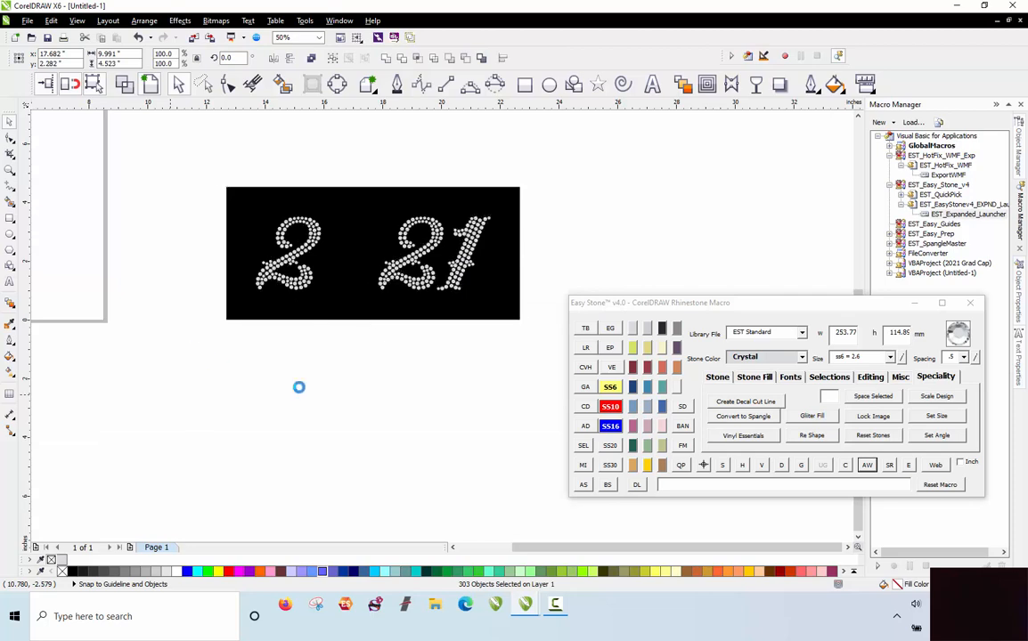
# Copy an ss6 stone from the neighbouring 2 and place two of them, one above the other, across the top of the 0.
pyautogui.scroll(-1, 287, 389)
pyautogui.scroll(2, 267, 201)
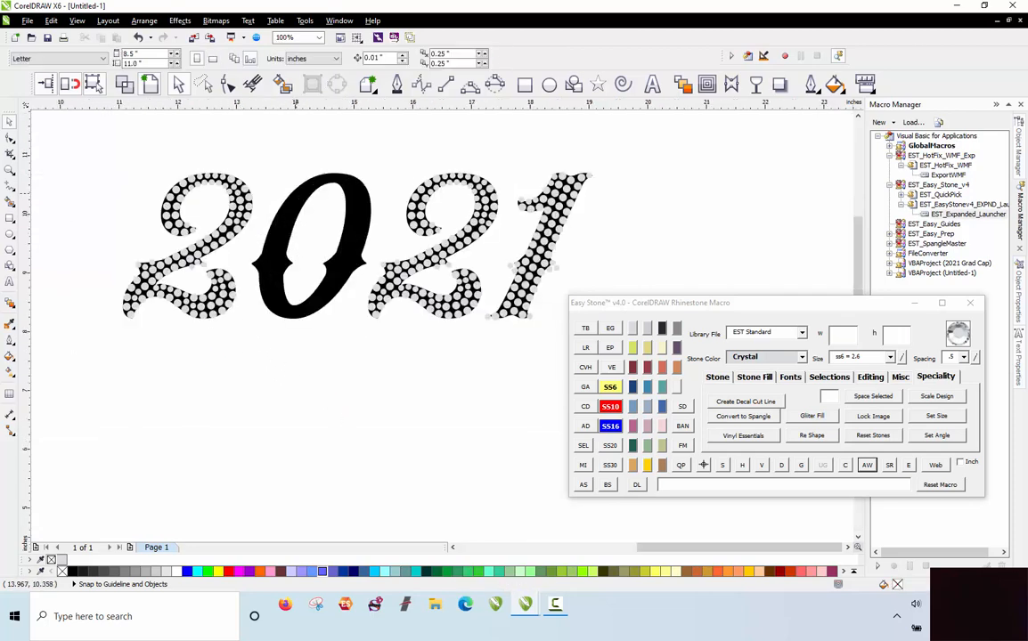
pyautogui.scroll(1, 373, 202)
pyautogui.scroll(1, 566, 155)
pyautogui.click(538, 159)
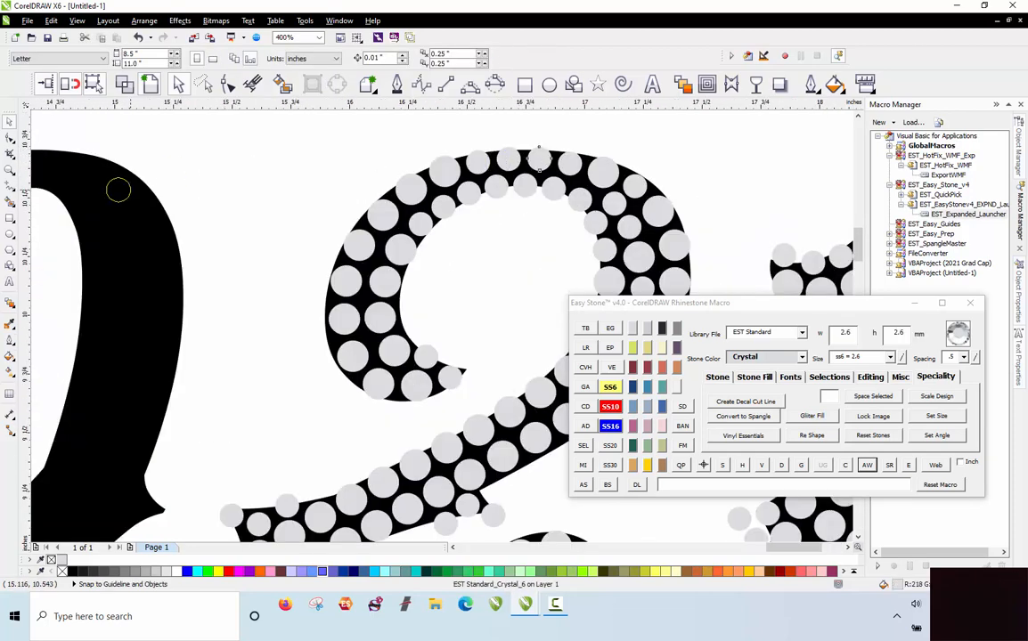
pyautogui.scroll(-1, 155, 163)
pyautogui.scroll(3, 90, 165)
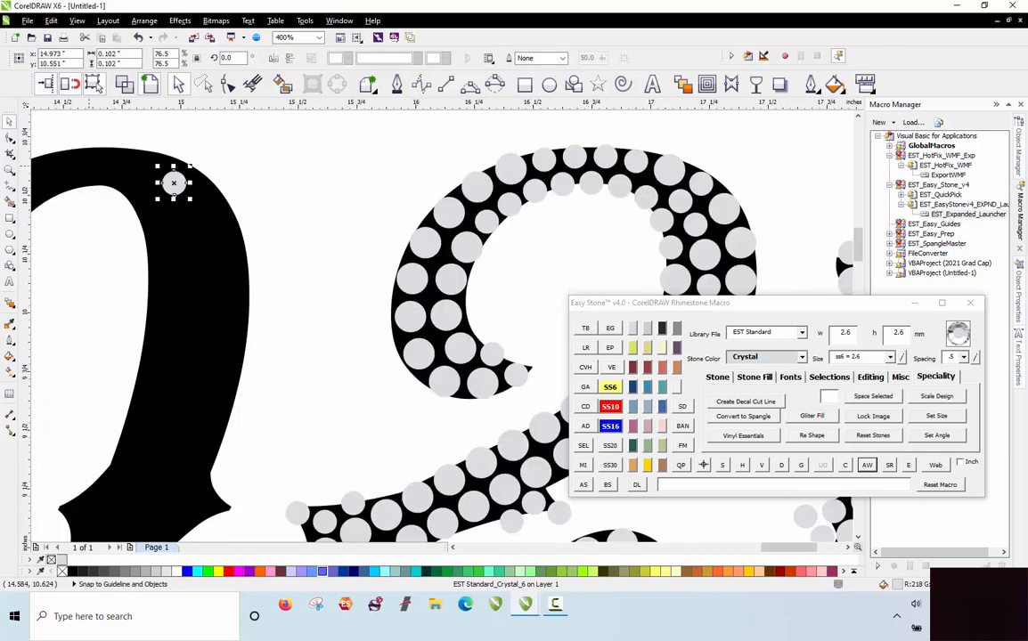
pyautogui.scroll(-2, 277, 221)
pyautogui.scroll(1, 251, 208)
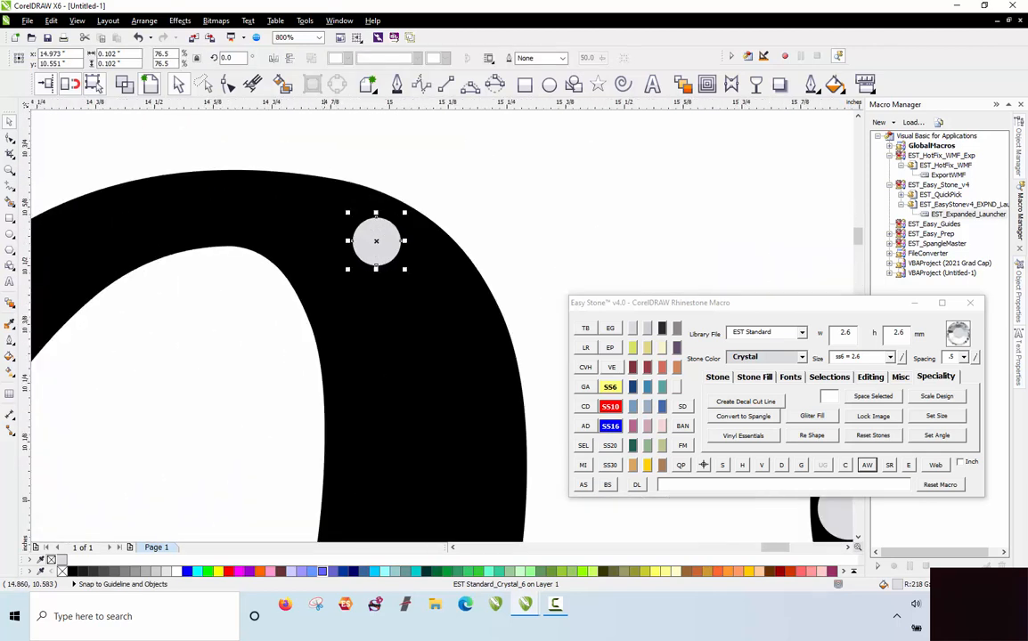
pyautogui.moveTo(375, 238); pyautogui.dragTo(221, 232)
pyautogui.moveTo(221, 232); pyautogui.dragTo(239, 180)
pyautogui.scroll(-2, 267, 222)
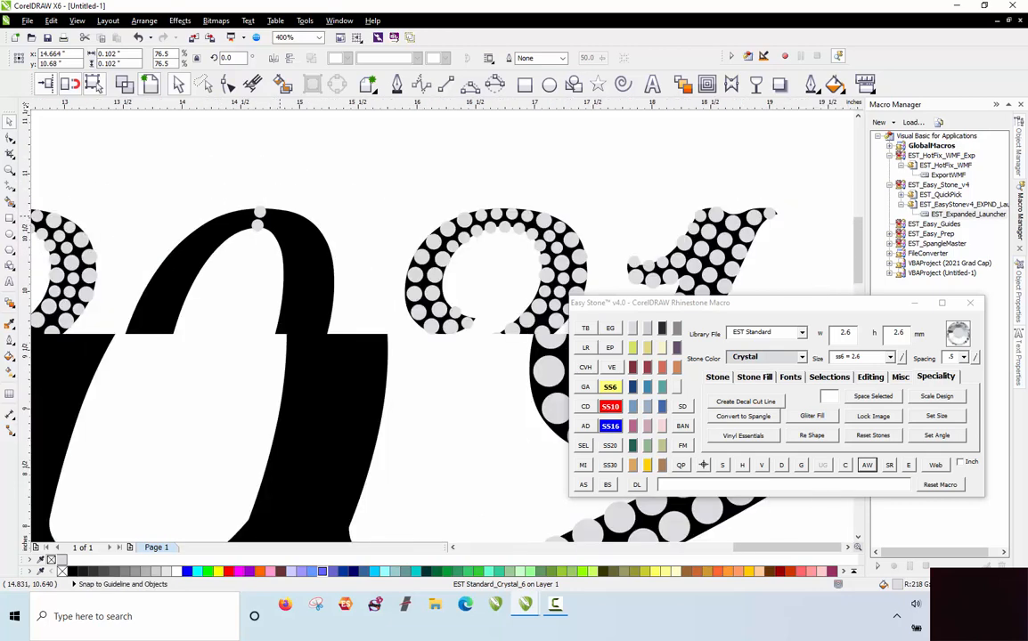
pyautogui.click(240, 259)
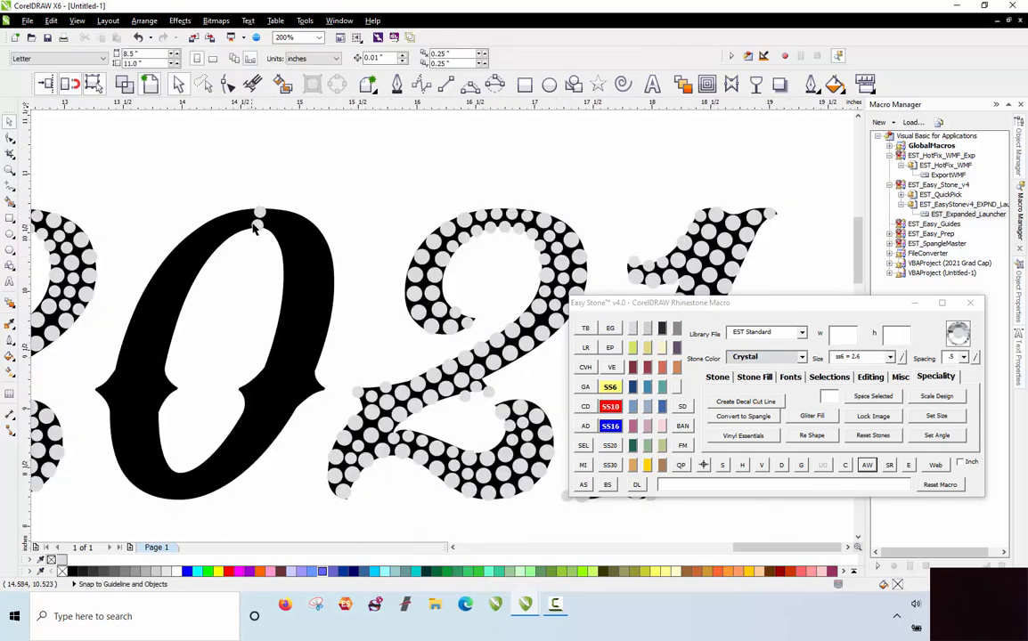
# Copy two ss6 stones to the bottom of the 0, one at its inner edge and one at its outer edge.
pyautogui.click(172, 505)
pyautogui.scroll(2, 176, 508)
pyautogui.moveTo(179, 513); pyautogui.dragTo(207, 430)
pyautogui.rightClick(207, 430)
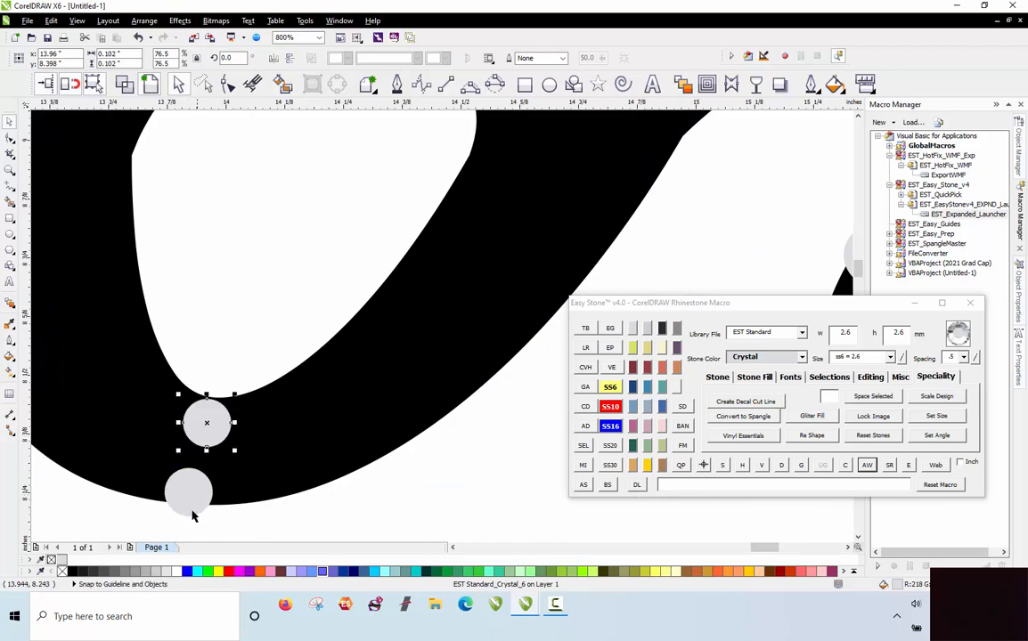
pyautogui.scroll(1, 194, 512)
pyautogui.moveTo(197, 484); pyautogui.dragTo(206, 470)
pyautogui.scroll(-1, 268, 429)
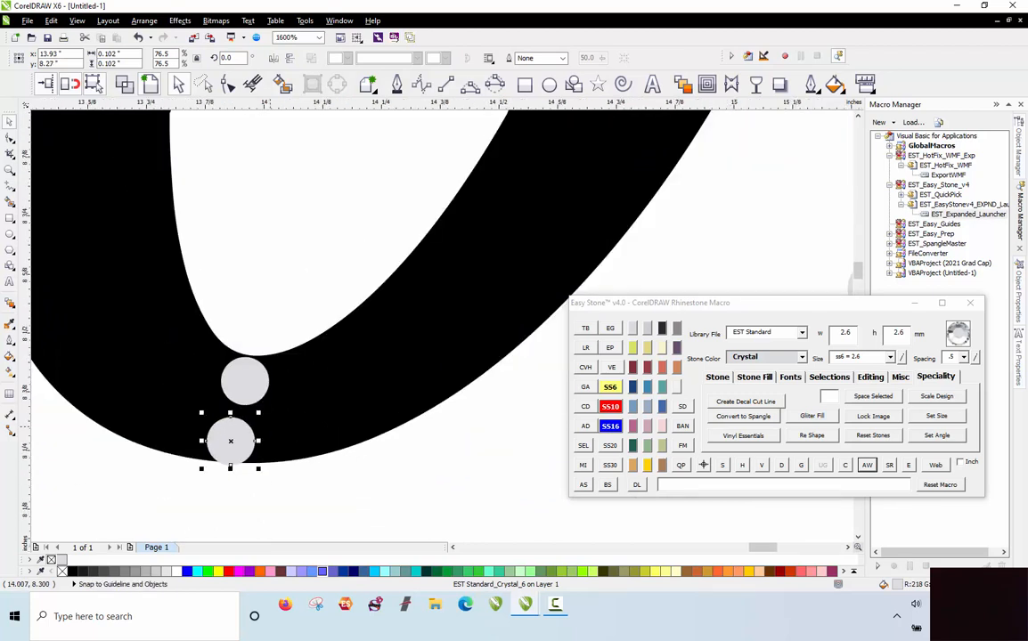
# Extend the 0's bottom rows to the right with two ss6 stones on the outer edge and one ss10 stone on the inner edge.
pyautogui.click(248, 499)
pyautogui.scroll(1, 235, 464)
pyautogui.moveTo(227, 420); pyautogui.dragTo(370, 291)
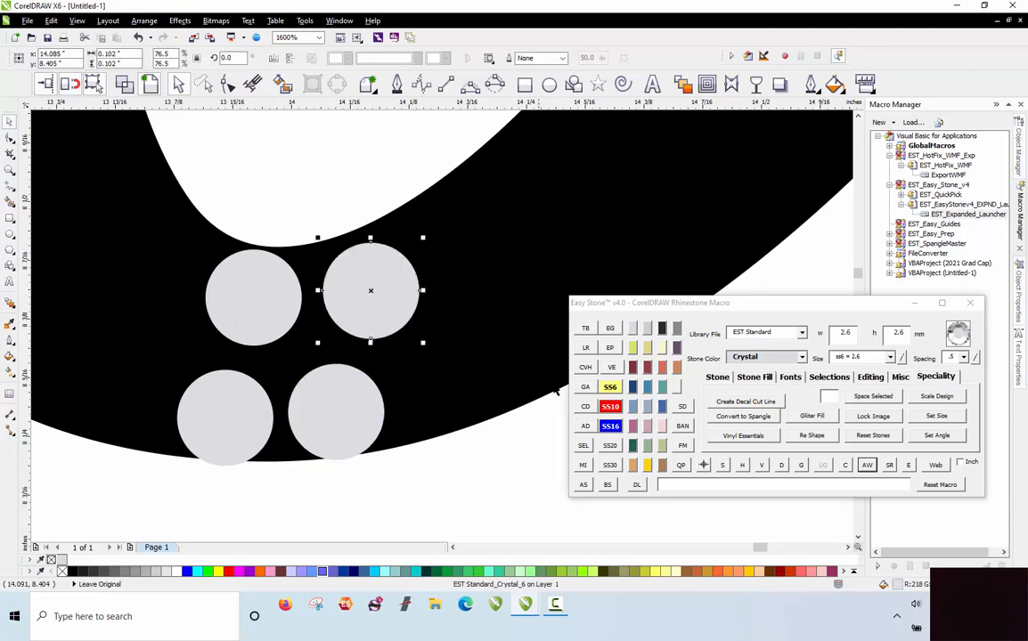
pyautogui.click(609, 407)
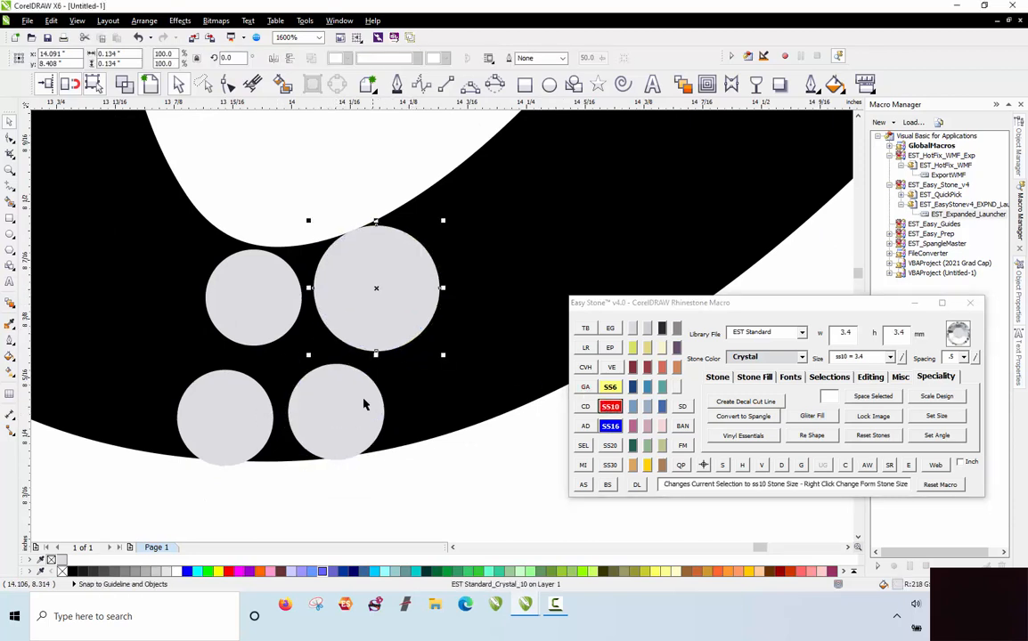
pyautogui.moveTo(363, 405); pyautogui.dragTo(475, 389)
pyautogui.scroll(-1, 223, 272)
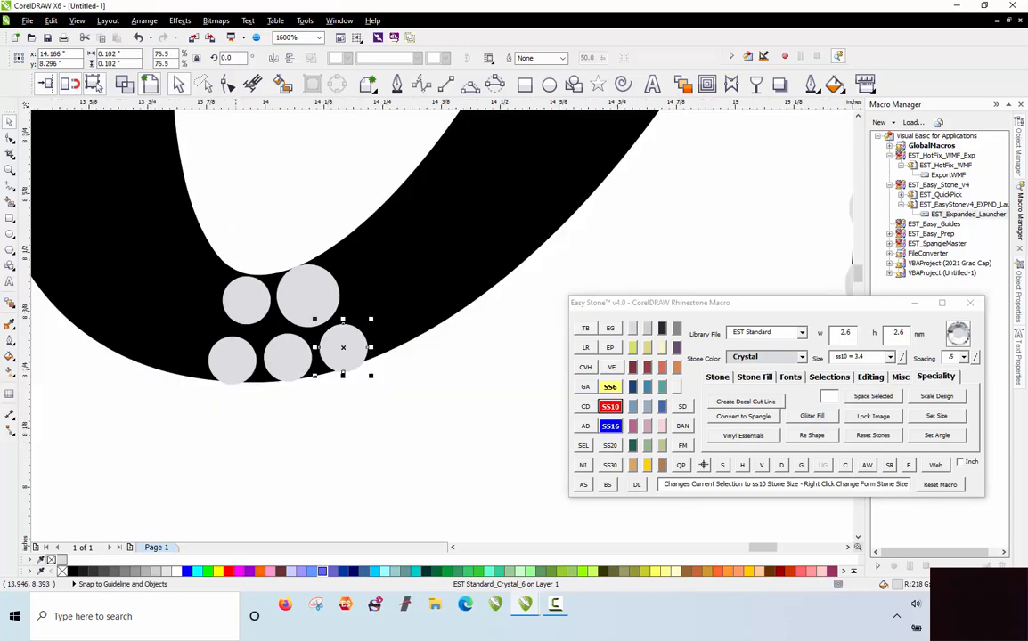
pyautogui.scroll(-4, 268, 356)
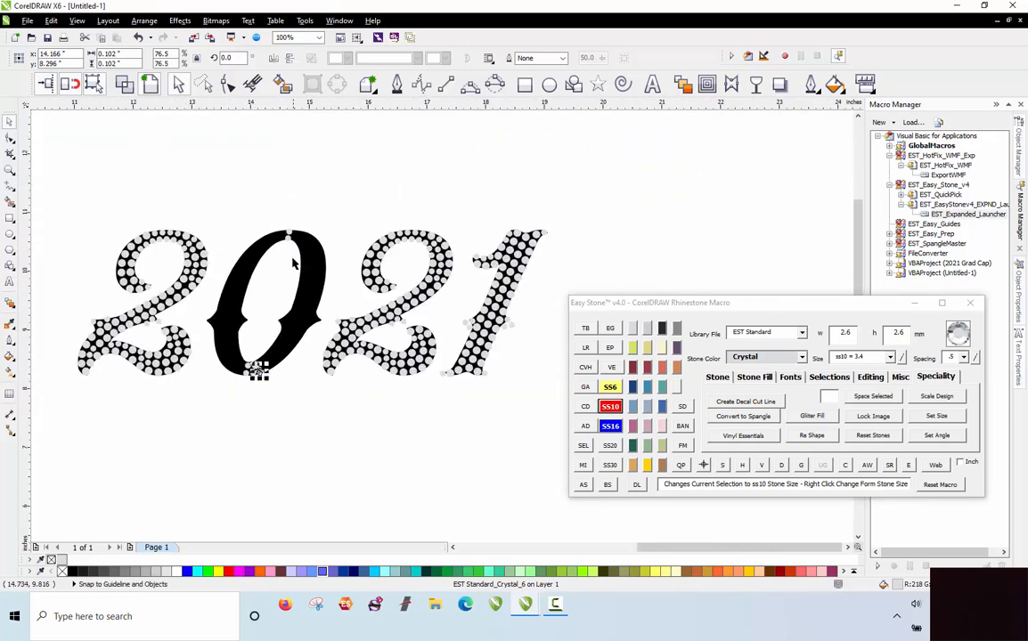
# Extend the 0's top rows to the right with an ss6 stone in each row and an ss10 stone ending the outer row.
pyautogui.scroll(3, 258, 378)
pyautogui.scroll(1, 282, 346)
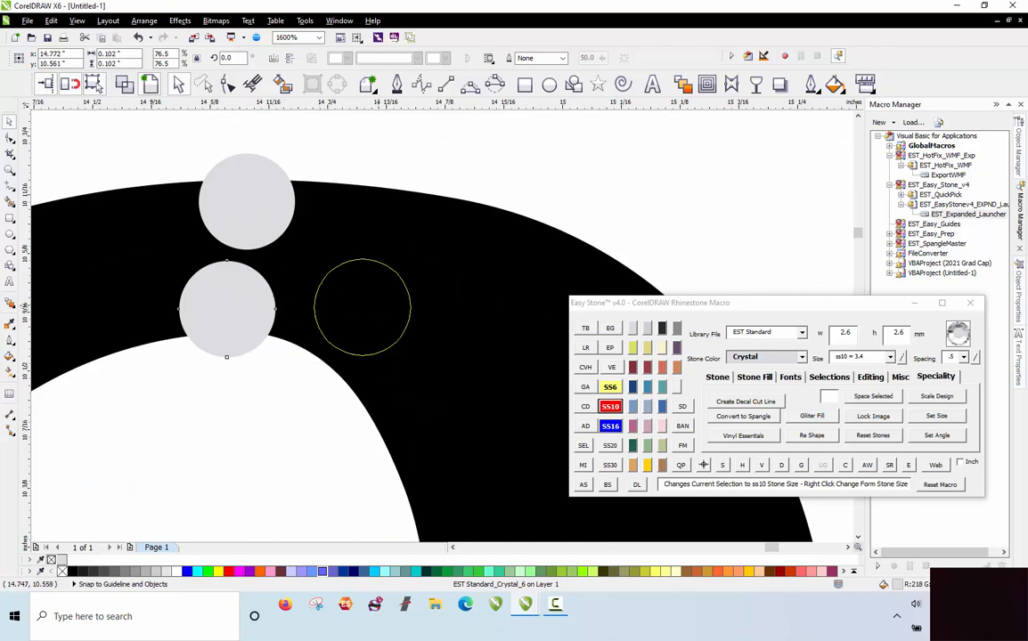
pyautogui.moveTo(361, 307); pyautogui.dragTo(474, 228)
pyautogui.click(615, 408)
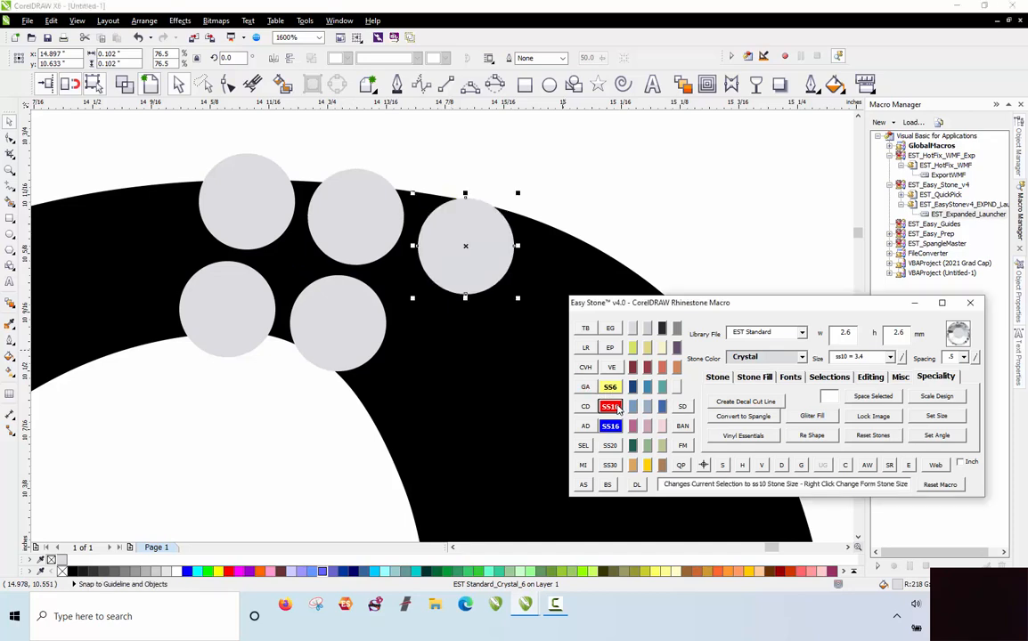
pyautogui.moveTo(489, 283); pyautogui.dragTo(499, 288)
pyautogui.scroll(-5, 418, 224)
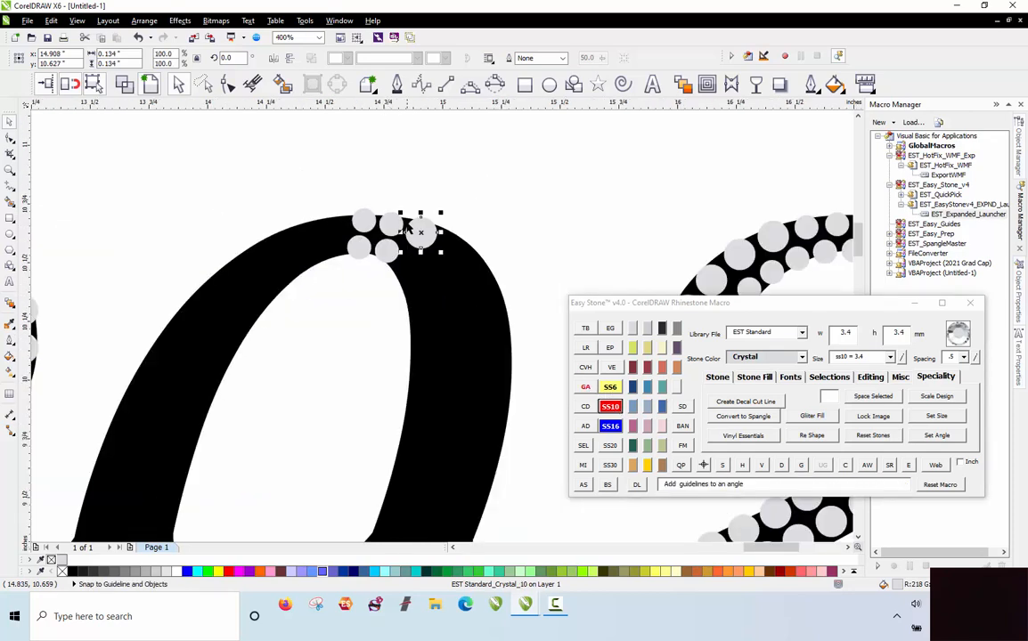
# Copy the ss10 stone at the bottom of the 0 to the right end of the outer row.
pyautogui.scroll(3, 310, 461)
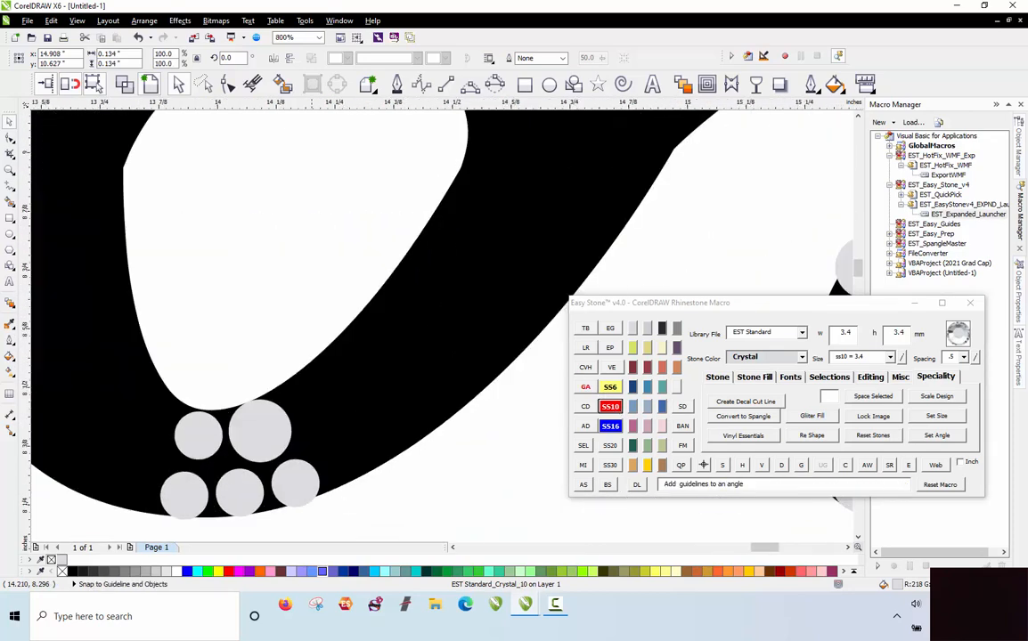
pyautogui.moveTo(268, 431); pyautogui.dragTo(360, 454)
pyautogui.scroll(-3, 360, 459)
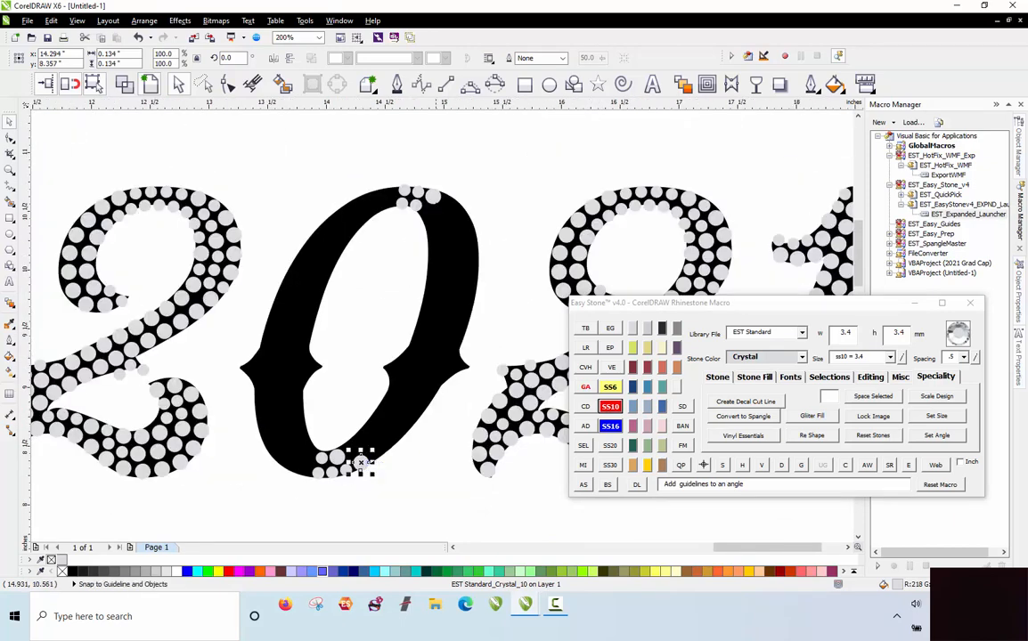
# Add a path of ss10 stones between the 0's top and bottom outer ss10 stones and bend it along the right outer edge.
pyautogui.keyDown('shift'); pyautogui.click(434, 198); pyautogui.keyUp('shift')
pyautogui.click(583, 484)
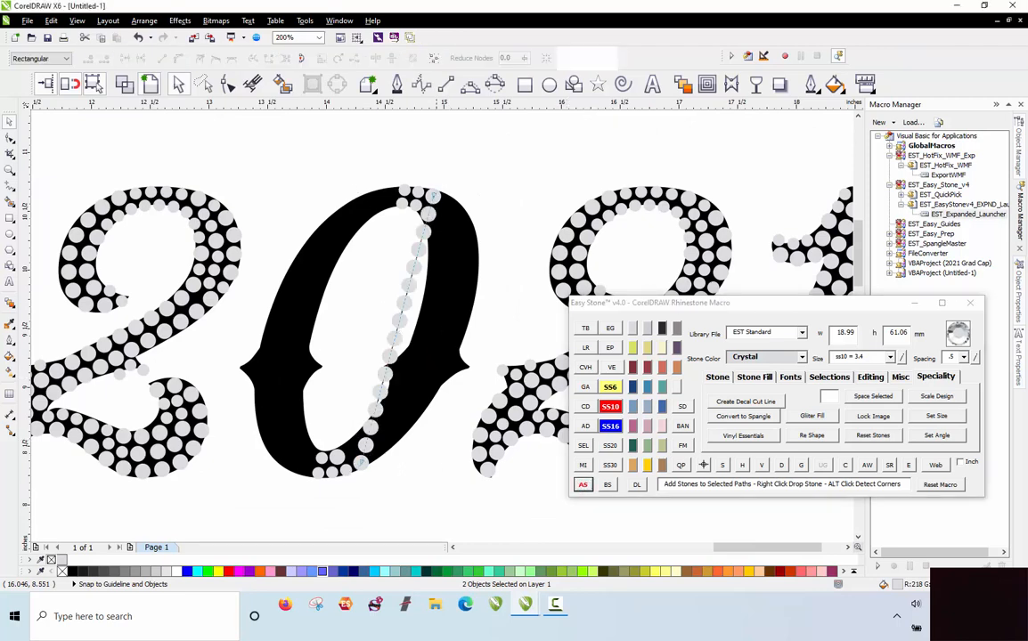
pyautogui.moveTo(402, 338); pyautogui.dragTo(459, 332)
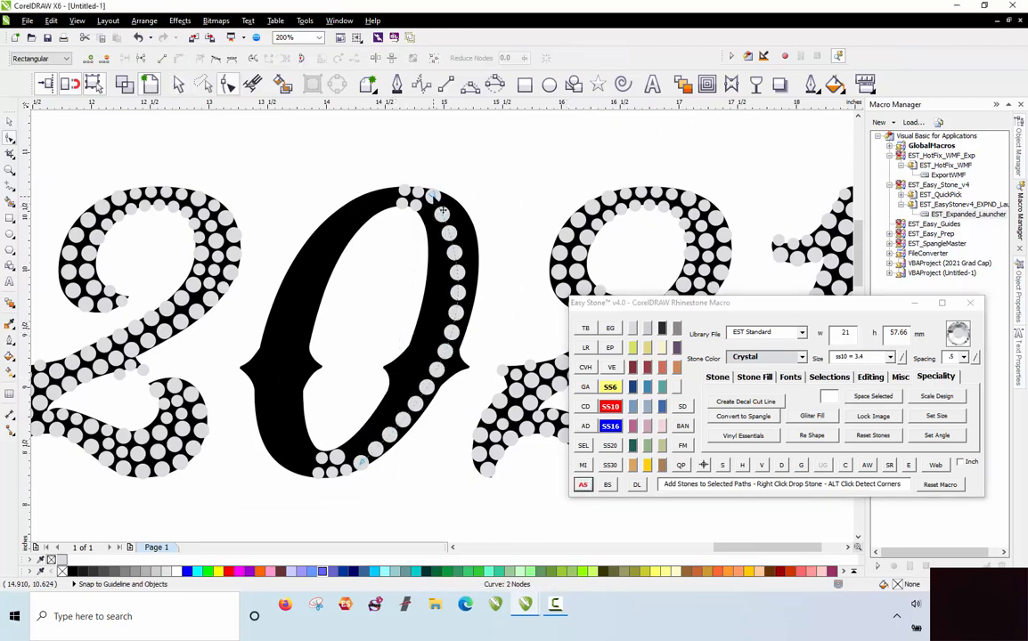
pyautogui.moveTo(442, 211); pyautogui.dragTo(514, 218)
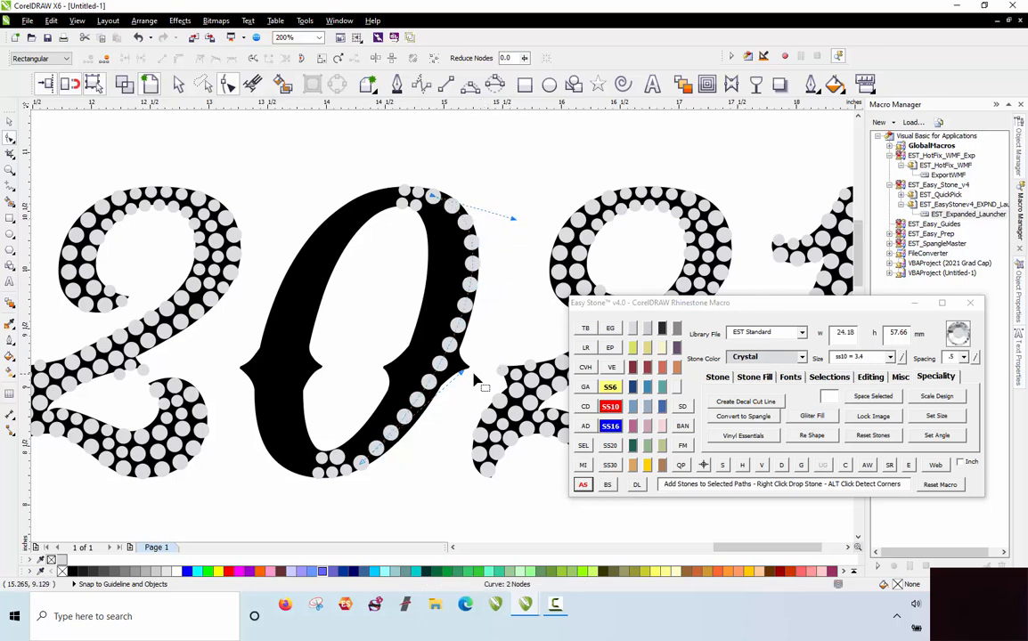
pyautogui.moveTo(471, 386); pyautogui.dragTo(467, 406)
pyautogui.press('space')
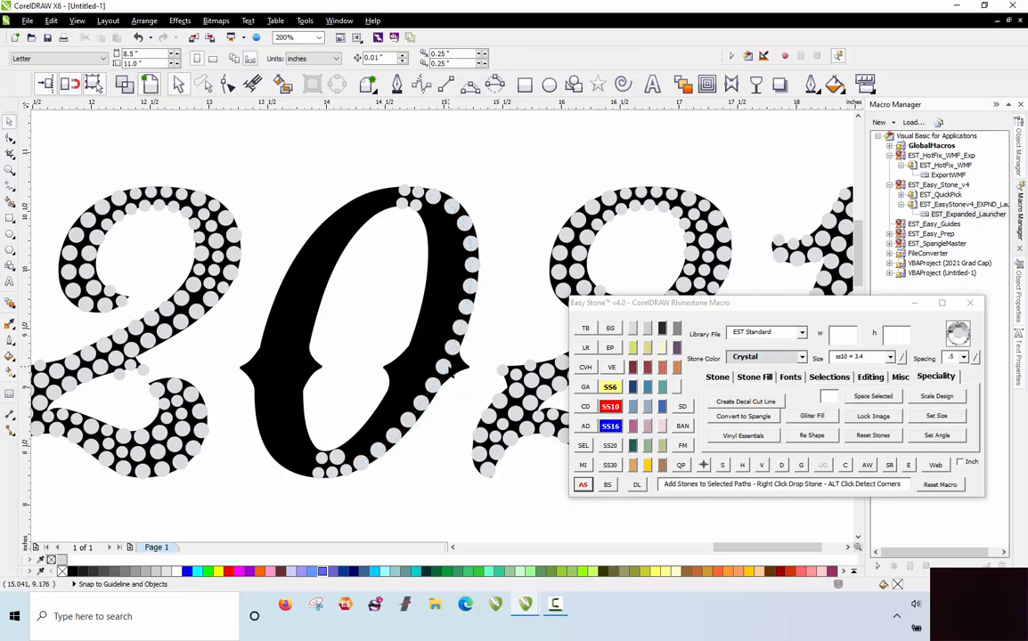
# Select the new outer row of the 0 and delete its stone path, keeping the stones.
pyautogui.click(706, 469)
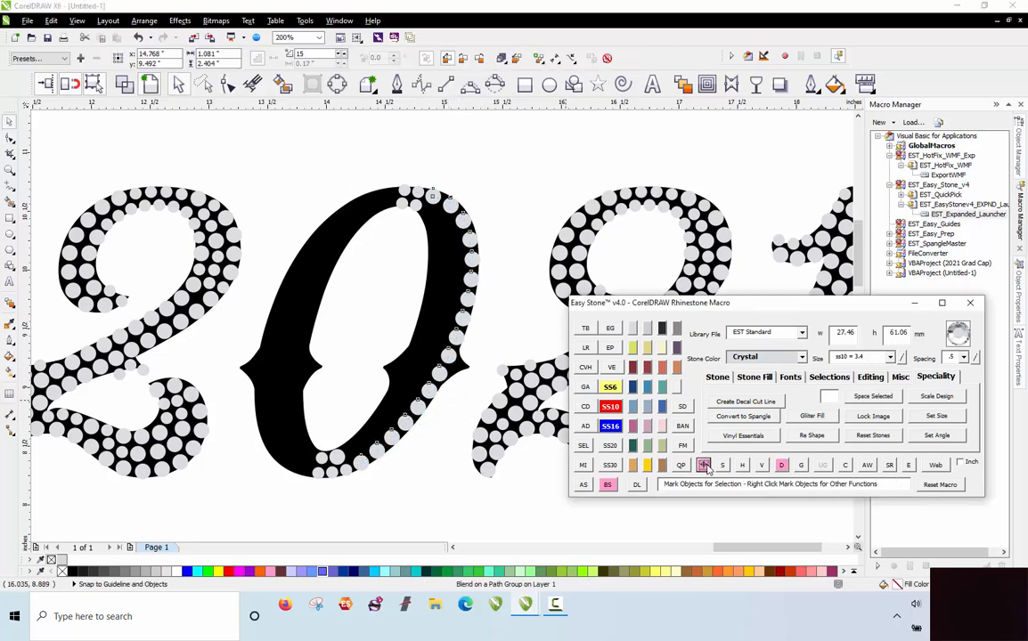
pyautogui.click(706, 469)
pyautogui.click(706, 469)
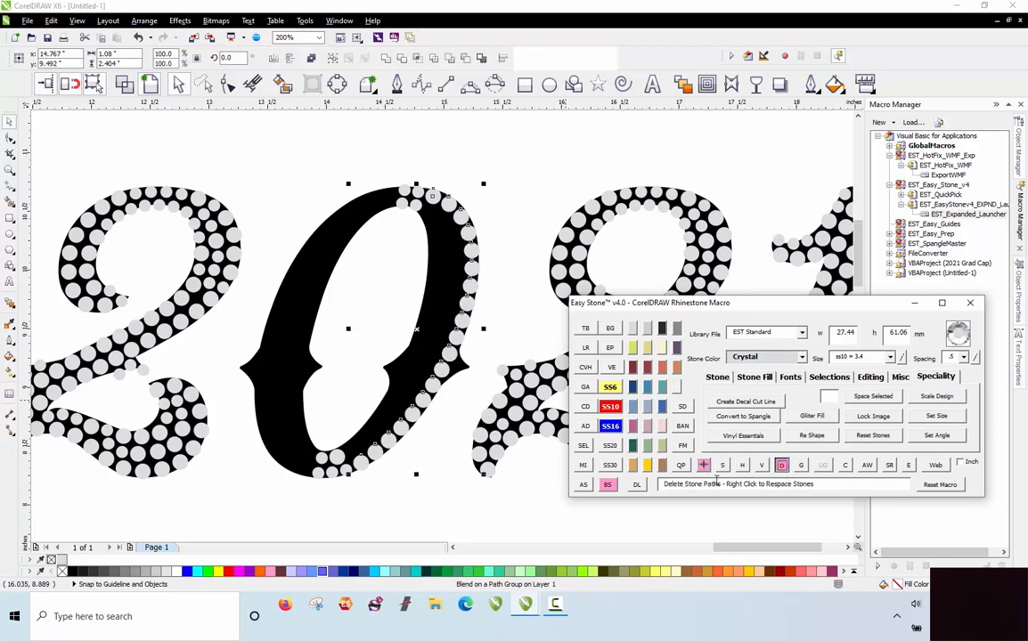
pyautogui.click(519, 501)
# Copy three ss10 stones one after another up the inner edge of the 0's lower right curve.
pyautogui.scroll(2, 326, 423)
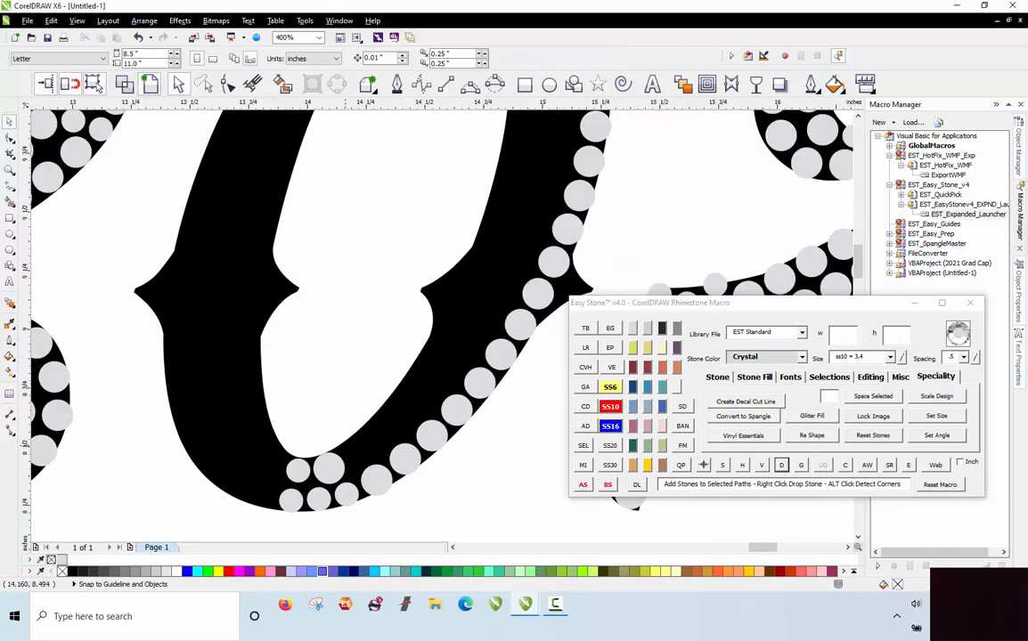
pyautogui.scroll(2, 345, 452)
pyautogui.moveTo(285, 485); pyautogui.dragTo(510, 328)
pyautogui.press('space')
pyautogui.scroll(-1, 346, 307)
pyautogui.scroll(1, 406, 333)
pyautogui.moveTo(403, 333); pyautogui.dragTo(523, 235)
pyautogui.scroll(-1, 274, 357)
pyautogui.click(250, 311)
pyautogui.scroll(-1, 249, 312)
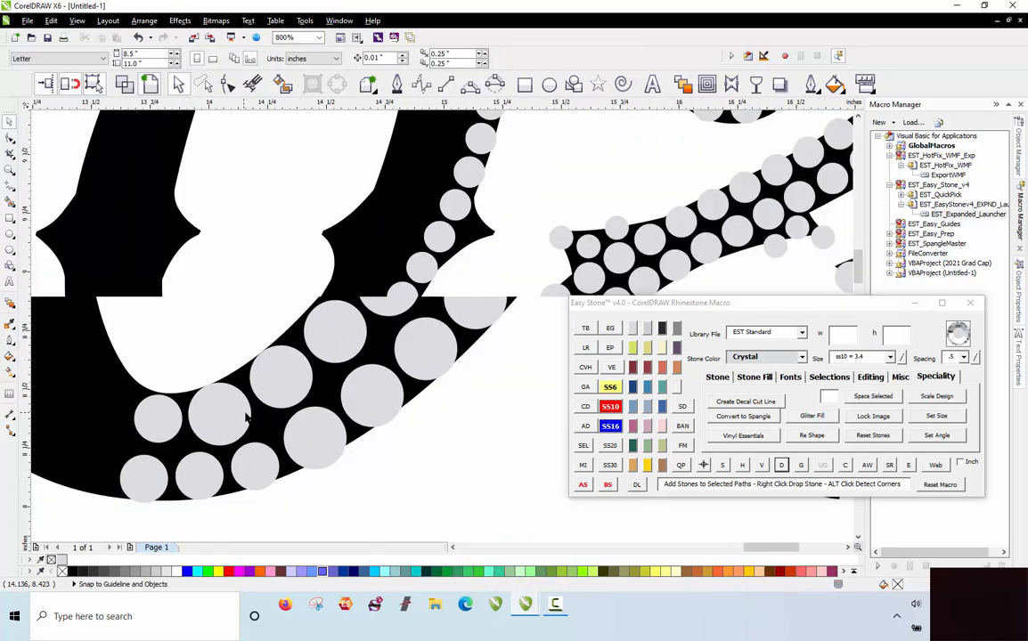
# Copy two stones inside the 0's upper right curve, keeping the inner-edge one ss10 and changing the middle one to ss6.
pyautogui.scroll(3, 349, 152)
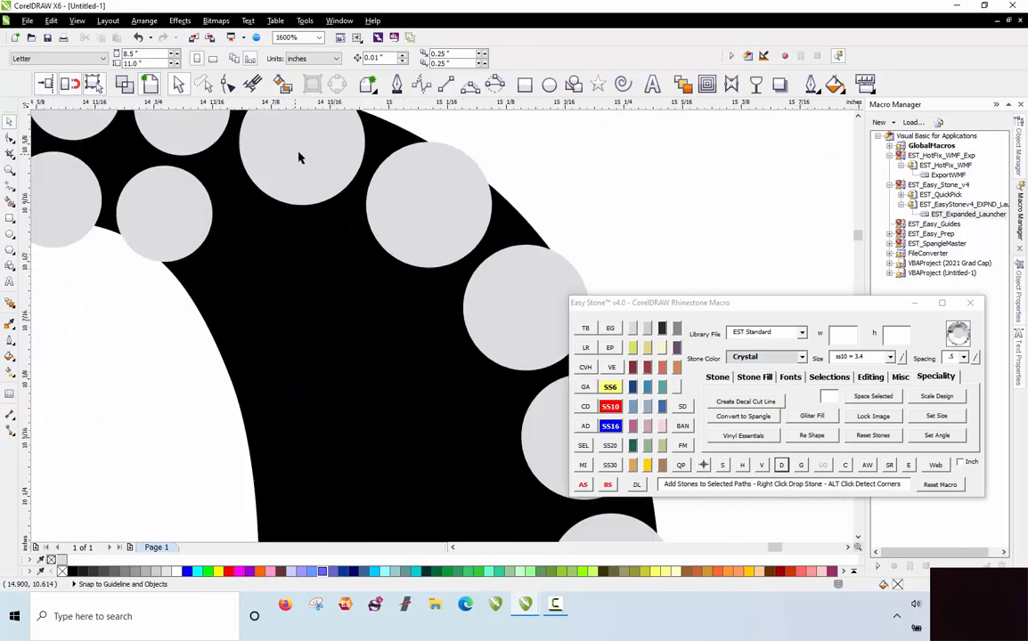
pyautogui.moveTo(301, 149); pyautogui.dragTo(397, 348)
pyautogui.rightClick(279, 290)
pyautogui.rightClick(397, 347)
pyautogui.click(609, 387)
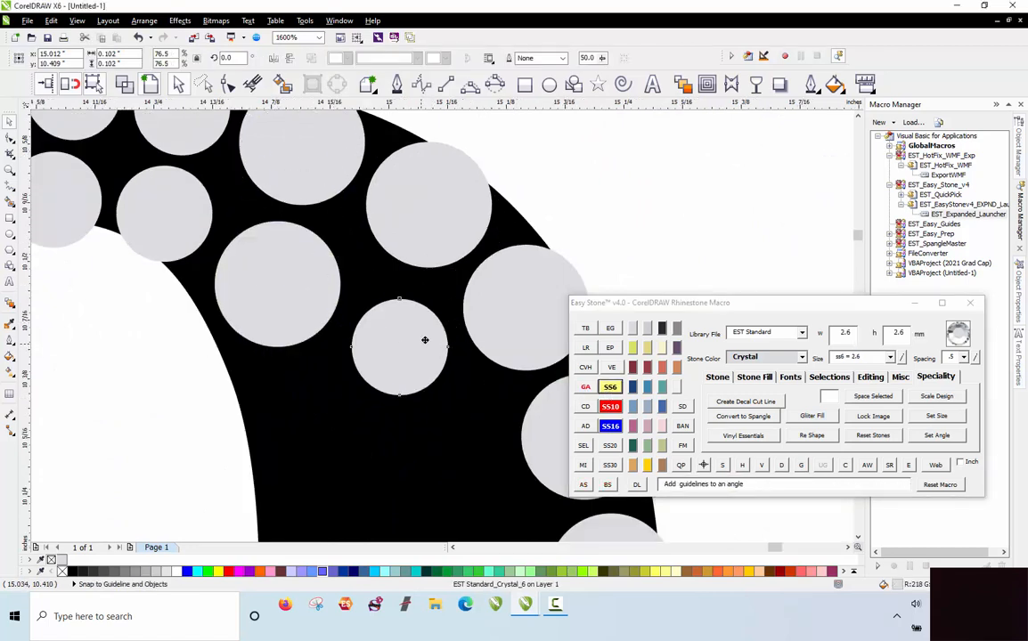
# Copy the ss10 inner-edge stone twice more down the upper right side of the 0.
pyautogui.moveTo(281, 301); pyautogui.dragTo(312, 430)
pyautogui.rightClick(312, 430)
pyautogui.scroll(-1, 277, 247)
pyautogui.scroll(1, 279, 251)
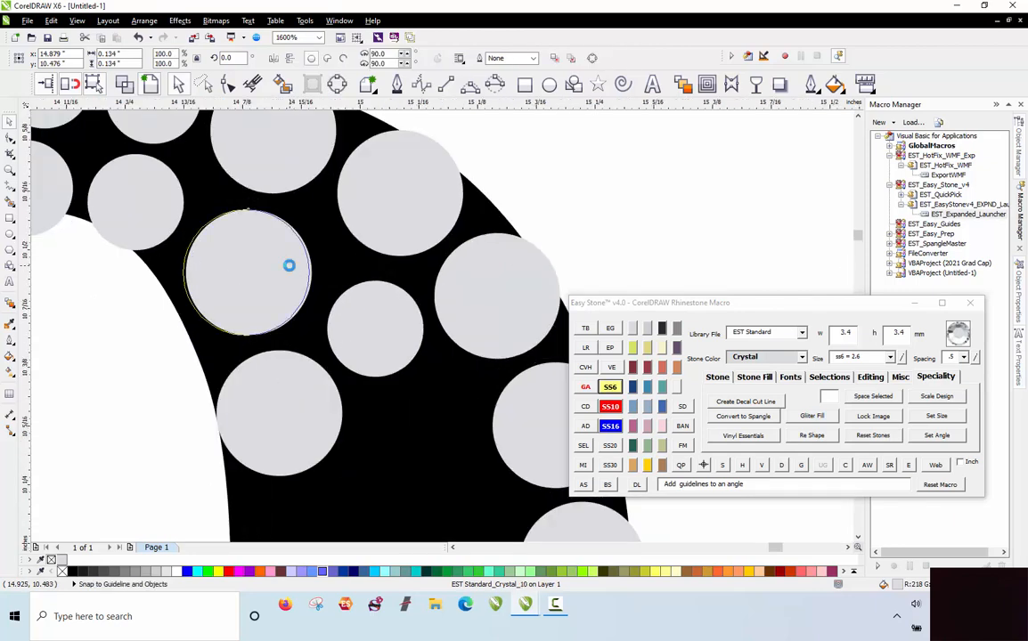
pyautogui.scroll(-1, 289, 266)
pyautogui.scroll(2, 254, 242)
pyautogui.moveTo(274, 303); pyautogui.dragTo(293, 441)
pyautogui.rightClick(293, 441)
pyautogui.scroll(-2, 341, 232)
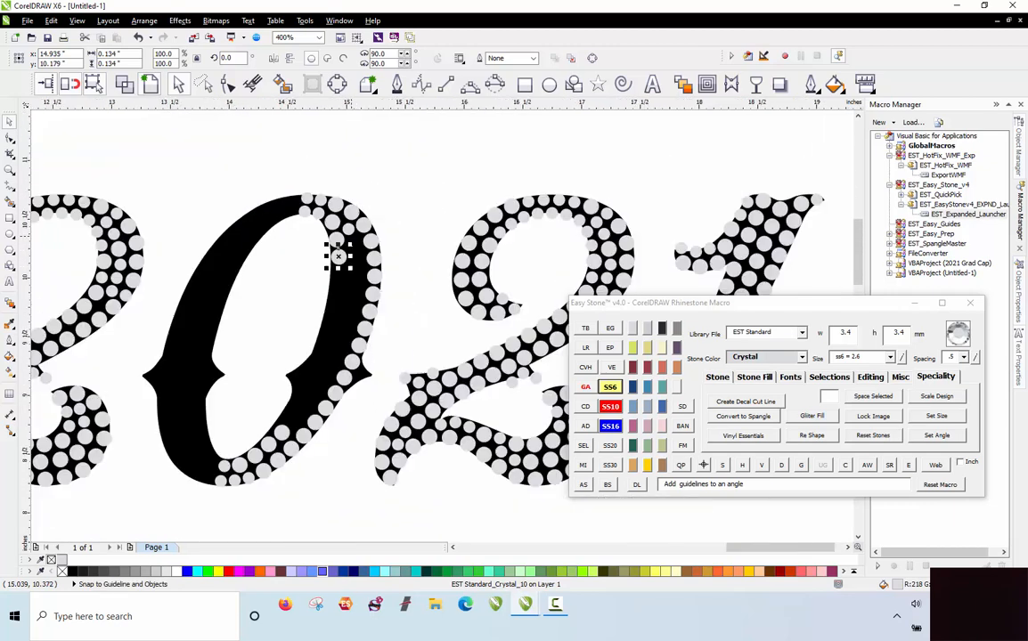
# Add a path of ss10 stones between the 0's upper and lower inner-edge stones and bend it along the right inner edge.
pyautogui.scroll(1, 289, 398)
pyautogui.click(276, 466)
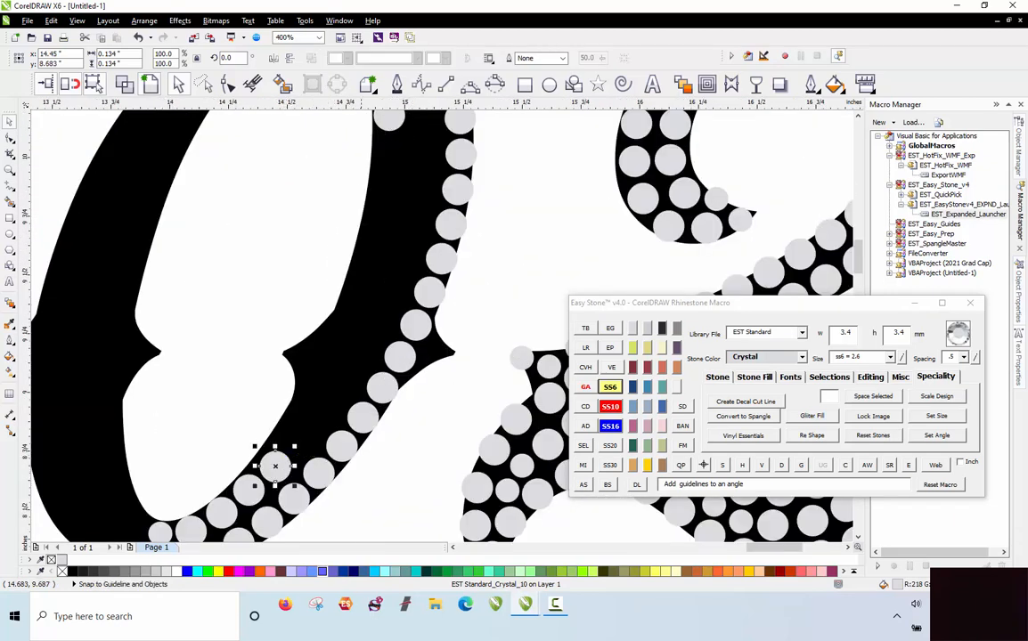
pyautogui.keyDown('shift'); pyautogui.click(393, 121); pyautogui.keyUp('shift')
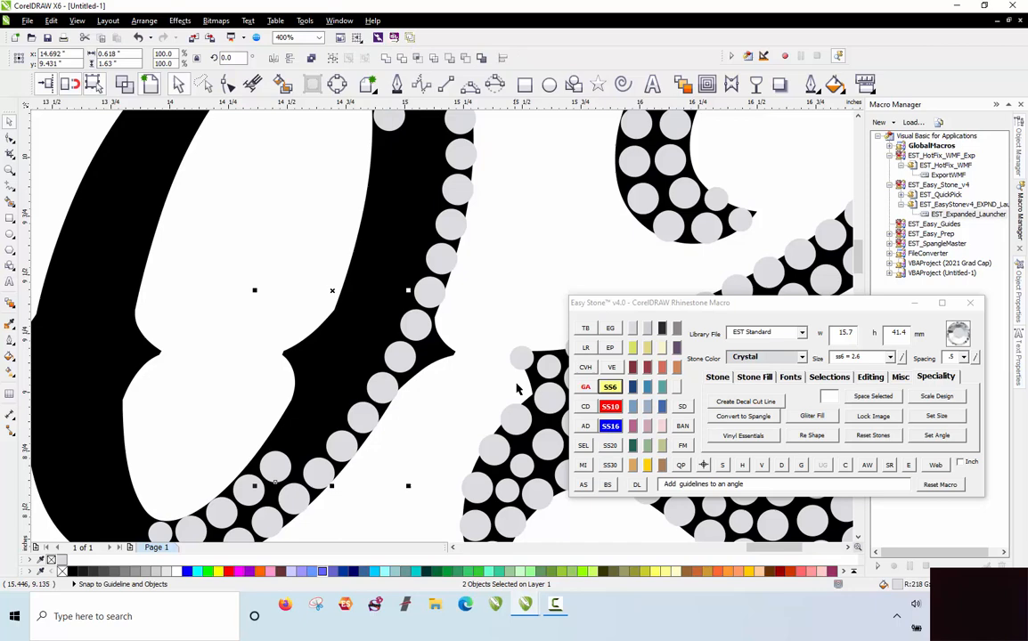
pyautogui.click(583, 483)
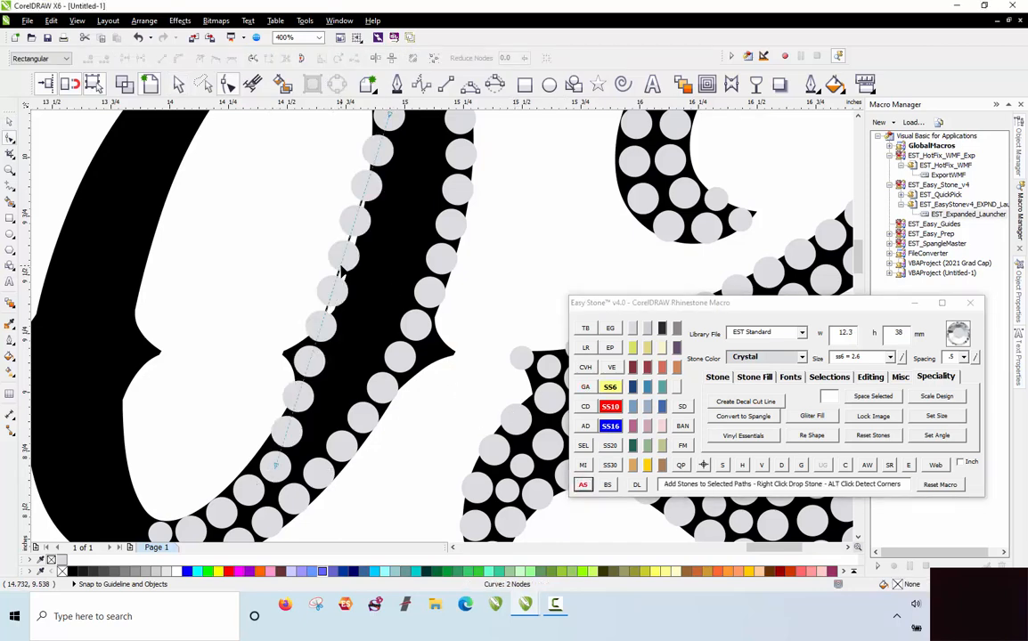
pyautogui.moveTo(341, 265); pyautogui.dragTo(368, 260)
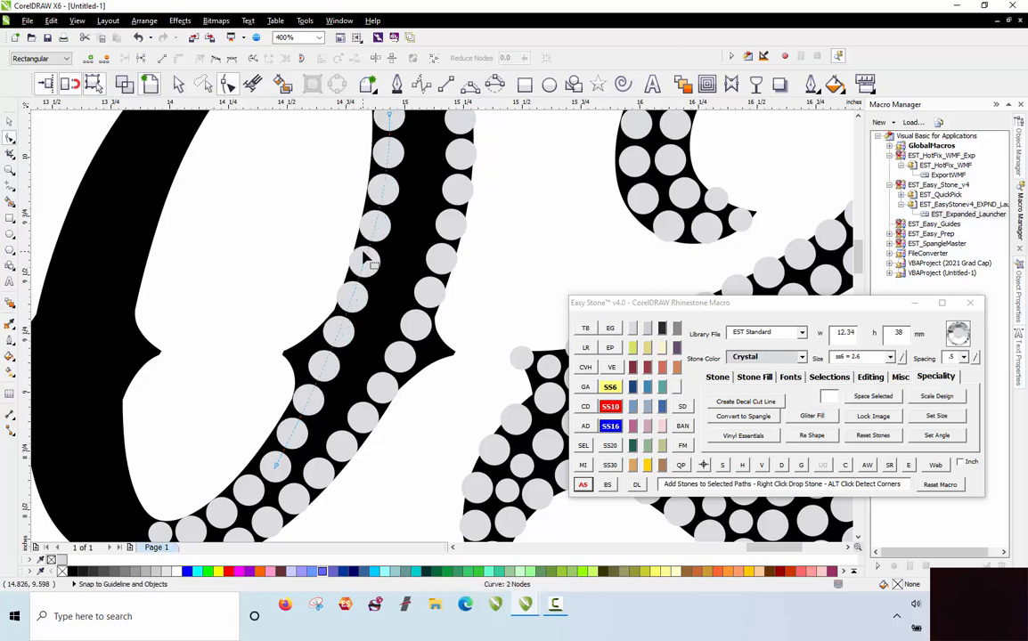
# Delete the stone path of the inner-edge row on the 0's right side, keeping the stones.
pyautogui.press('Escape')
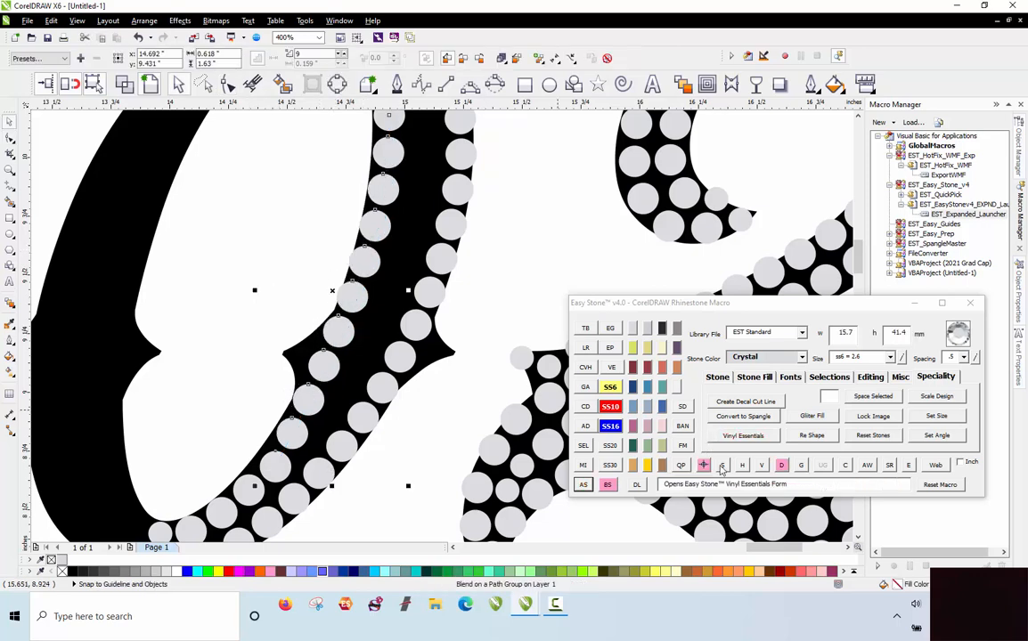
pyautogui.click(782, 466)
pyautogui.click(554, 282)
pyautogui.scroll(-1, 297, 371)
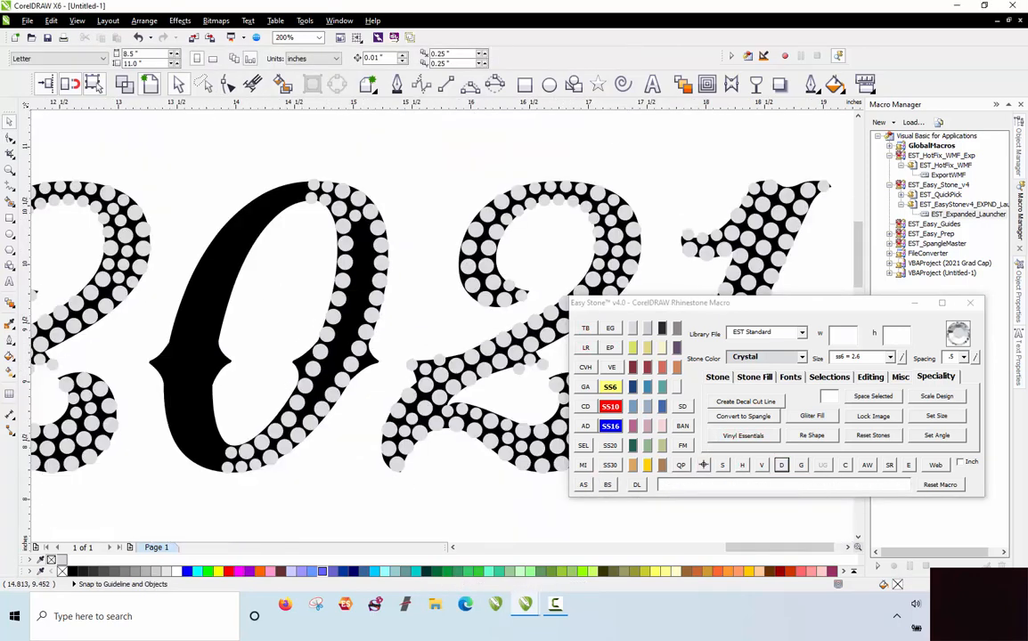
# Copy ss10 stones into the middle gap between the edge rows on the 0's upper right side.
pyautogui.scroll(2, 368, 225)
pyautogui.scroll(1, 369, 177)
pyautogui.moveTo(371, 157); pyautogui.dragTo(319, 446)
pyautogui.press('space')
pyautogui.press('space')
pyautogui.moveTo(319, 445); pyautogui.dragTo(323, 504)
pyautogui.scroll(-2, 373, 228)
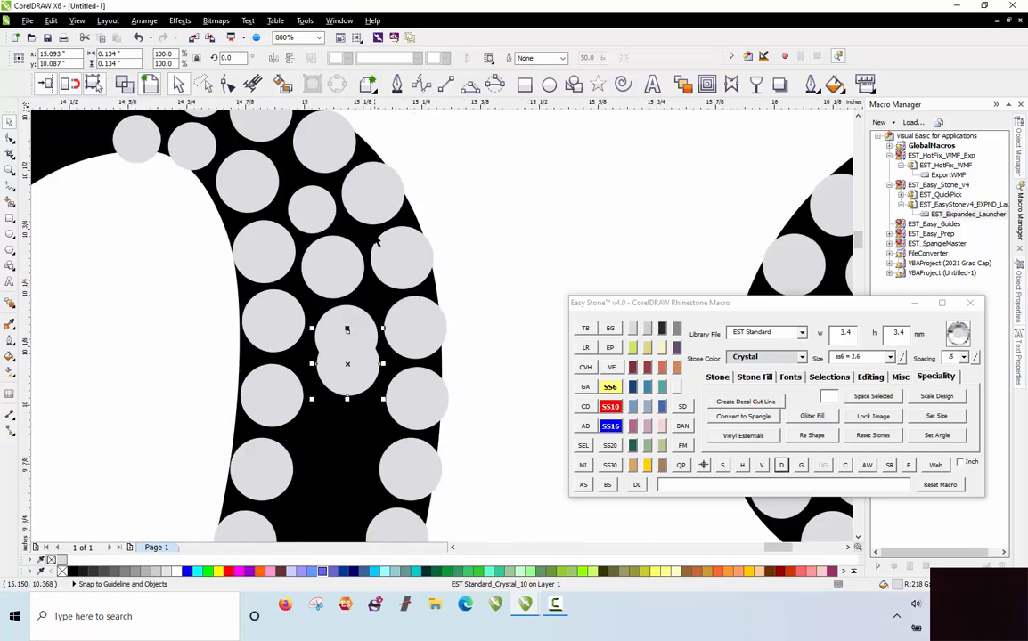
pyautogui.scroll(2, 352, 319)
pyautogui.moveTo(413, 241); pyautogui.dragTo(400, 435)
pyautogui.scroll(-1, 401, 435)
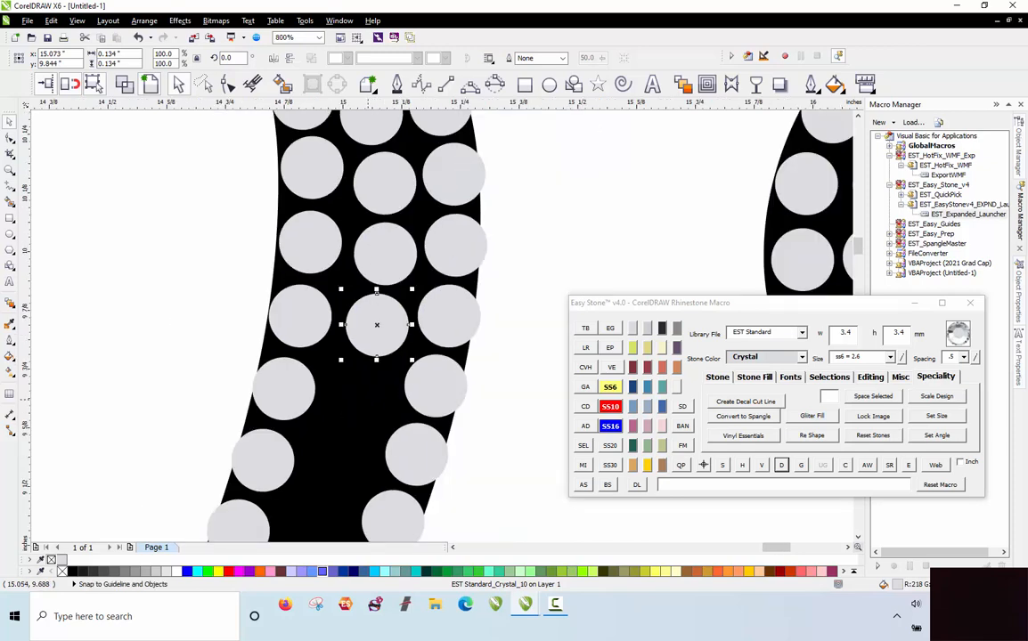
# Continue the middle column of ss10 stones down the 0's right side to just above the pointed spurs.
pyautogui.scroll(1, 368, 398)
pyautogui.rightClick(364, 386)
pyautogui.moveTo(385, 252); pyautogui.dragTo(362, 393)
pyautogui.scroll(-1, 384, 159)
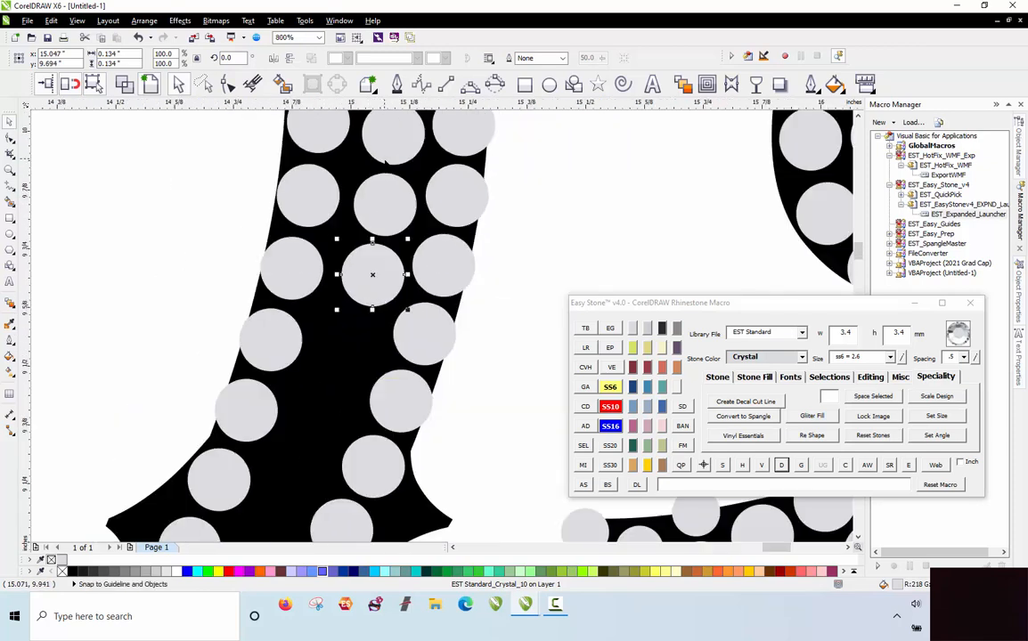
pyautogui.scroll(1, 367, 314)
pyautogui.moveTo(377, 277); pyautogui.dragTo(337, 411)
pyautogui.rightClick(339, 409)
pyautogui.scroll(-2, 392, 191)
pyautogui.scroll(2, 374, 223)
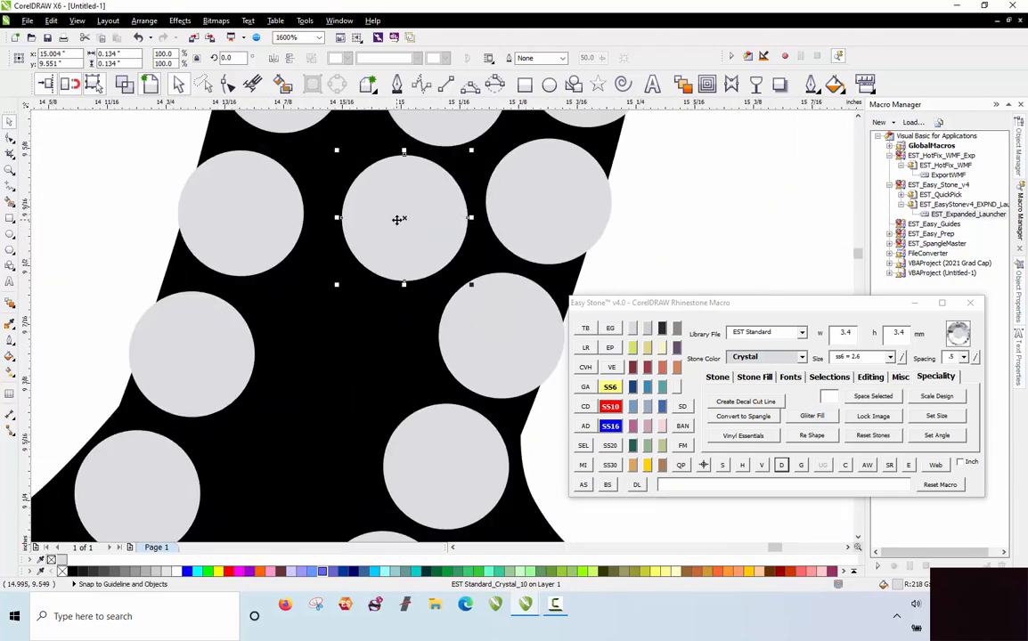
# Copy the ss10 middle stone down through the widened area between the 0's right-side spurs.
pyautogui.moveTo(397, 220); pyautogui.dragTo(281, 477)
pyautogui.scroll(-1, 431, 201)
pyautogui.scroll(-1, 432, 201)
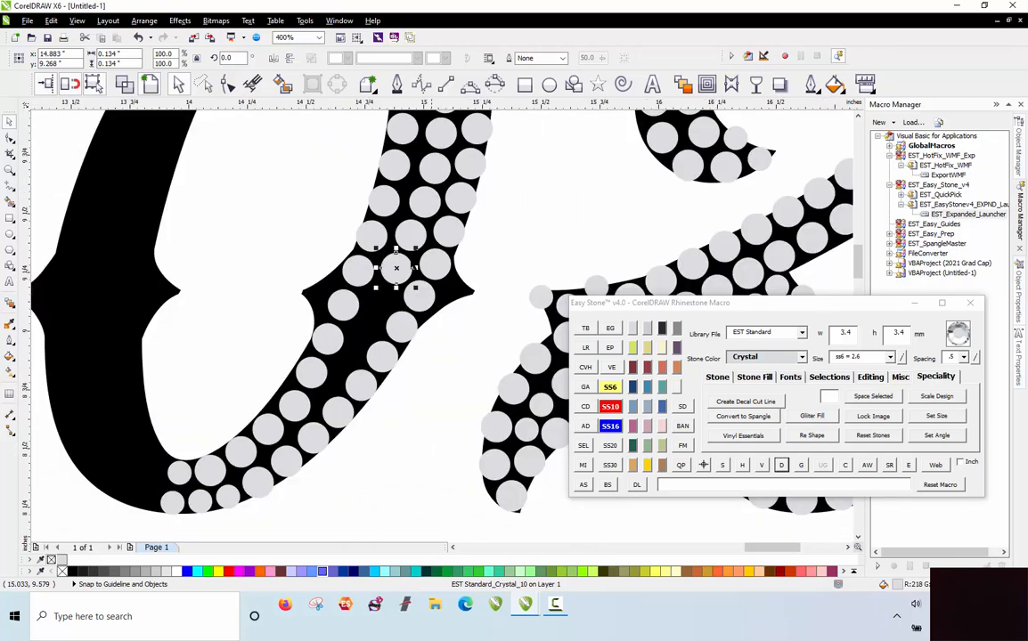
pyautogui.scroll(1, 408, 223)
pyautogui.scroll(1, 408, 221)
pyautogui.moveTo(406, 221); pyautogui.dragTo(338, 350)
pyautogui.scroll(-1, 398, 229)
pyautogui.scroll(1, 353, 342)
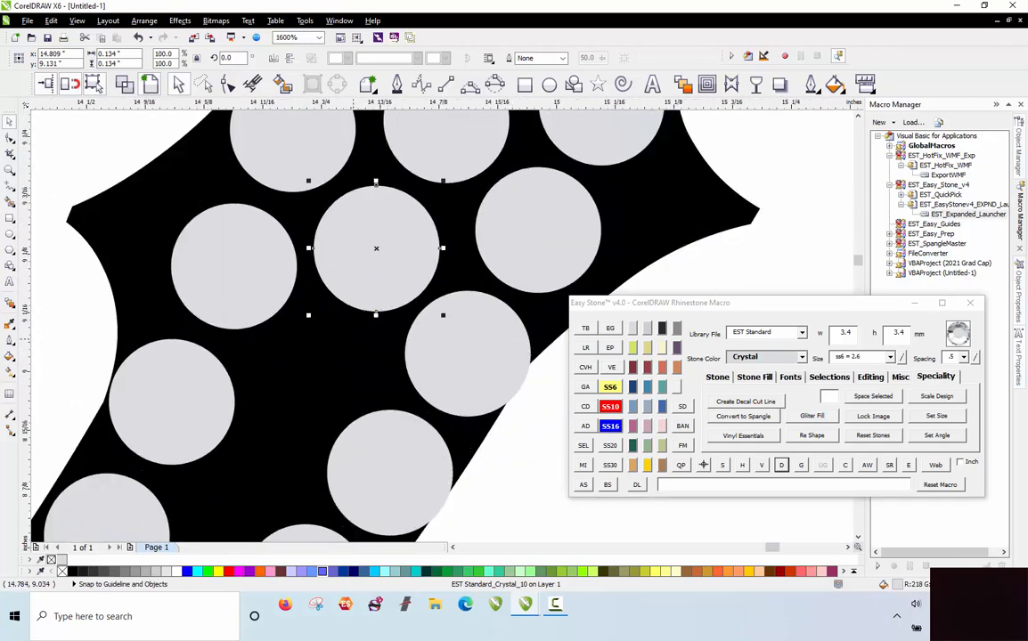
# Copy a middle stone just below the spurs, change it to ss6, and copy the ss6 stone once more down the stroke.
pyautogui.moveTo(362, 273); pyautogui.dragTo(307, 381)
pyautogui.rightClick(307, 381)
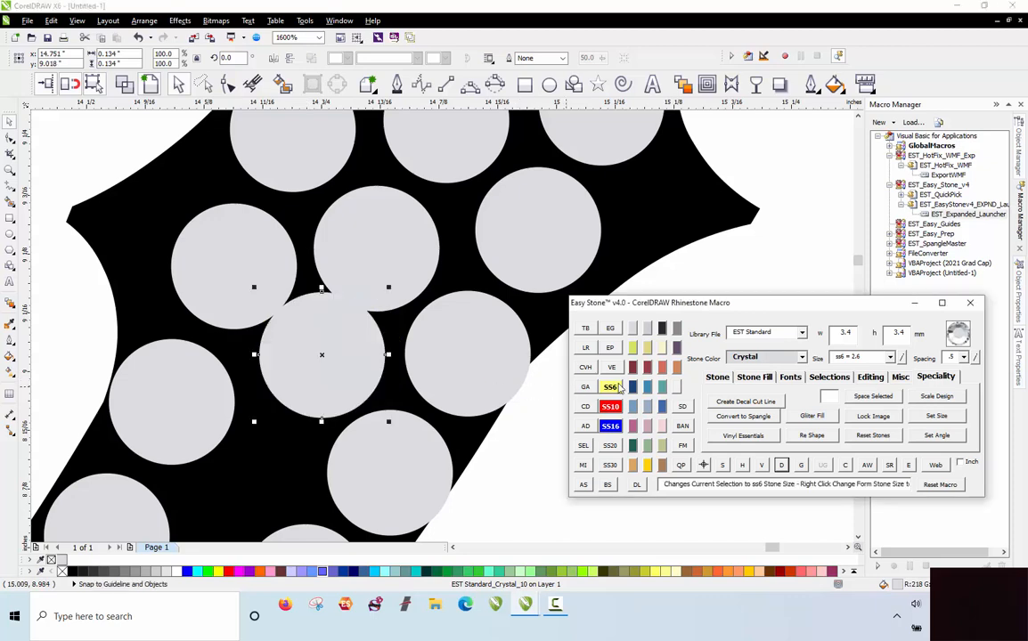
pyautogui.click(609, 387)
pyautogui.scroll(-1, 409, 270)
pyautogui.scroll(2, 412, 275)
pyautogui.moveTo(412, 274); pyautogui.dragTo(319, 468)
pyautogui.rightClick(318, 467)
pyautogui.scroll(-2, 374, 161)
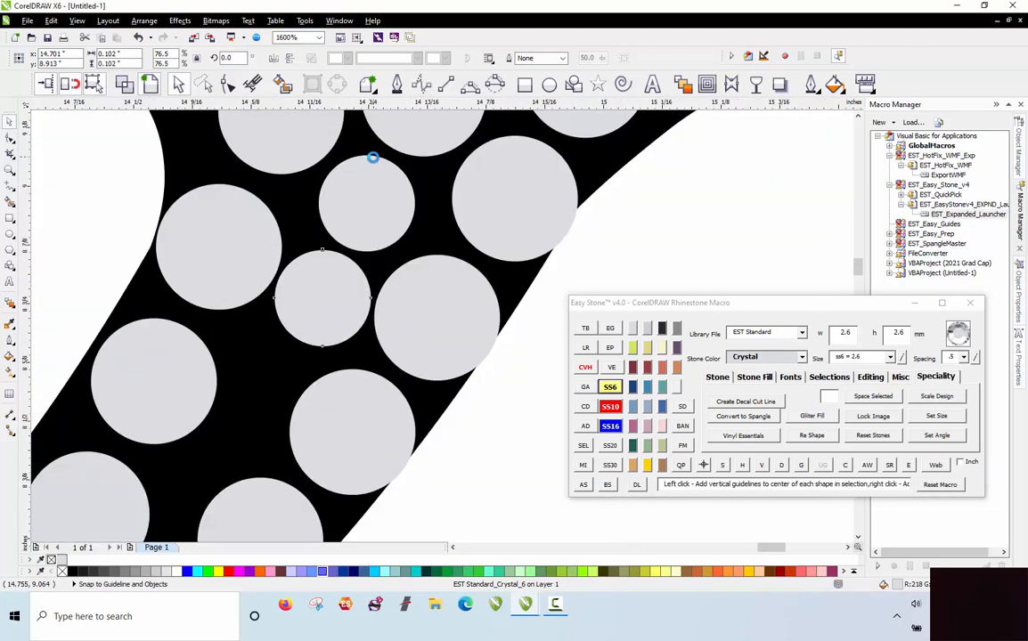
pyautogui.scroll(1, 330, 254)
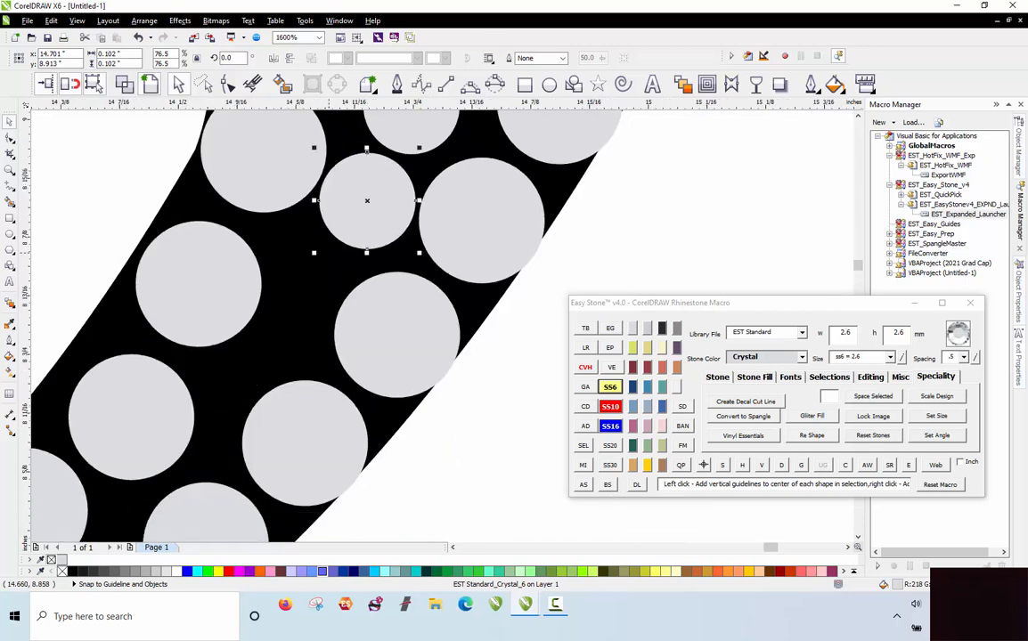
# Change one outer-edge and one inner-edge stone on the 0's lower right side to ss6, and copy the inner one into the middle.
pyautogui.click(420, 368)
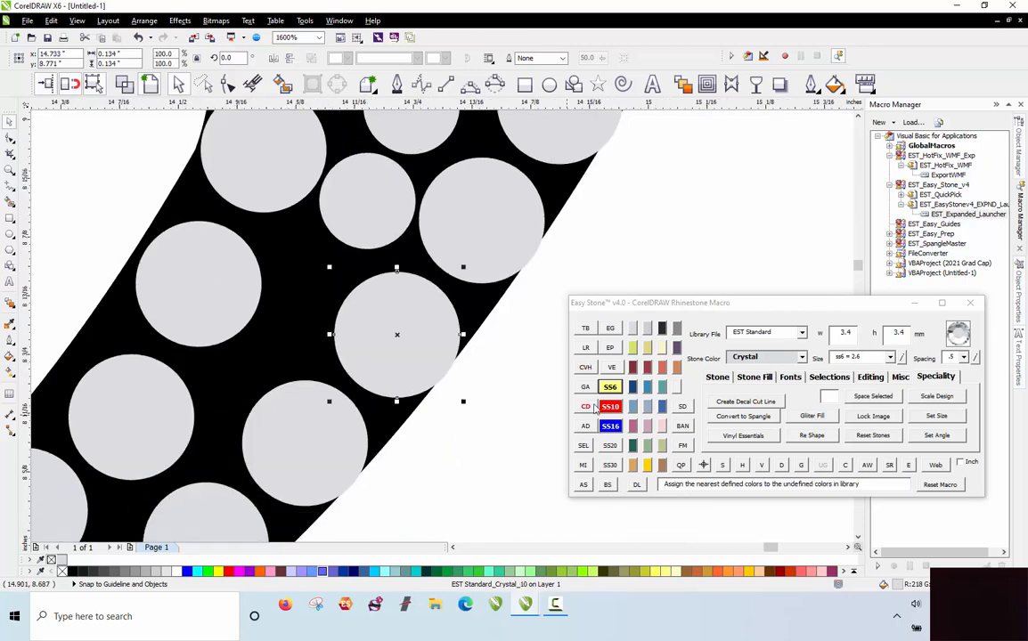
pyautogui.click(611, 388)
pyautogui.moveTo(407, 356); pyautogui.dragTo(407, 372)
pyautogui.click(228, 282)
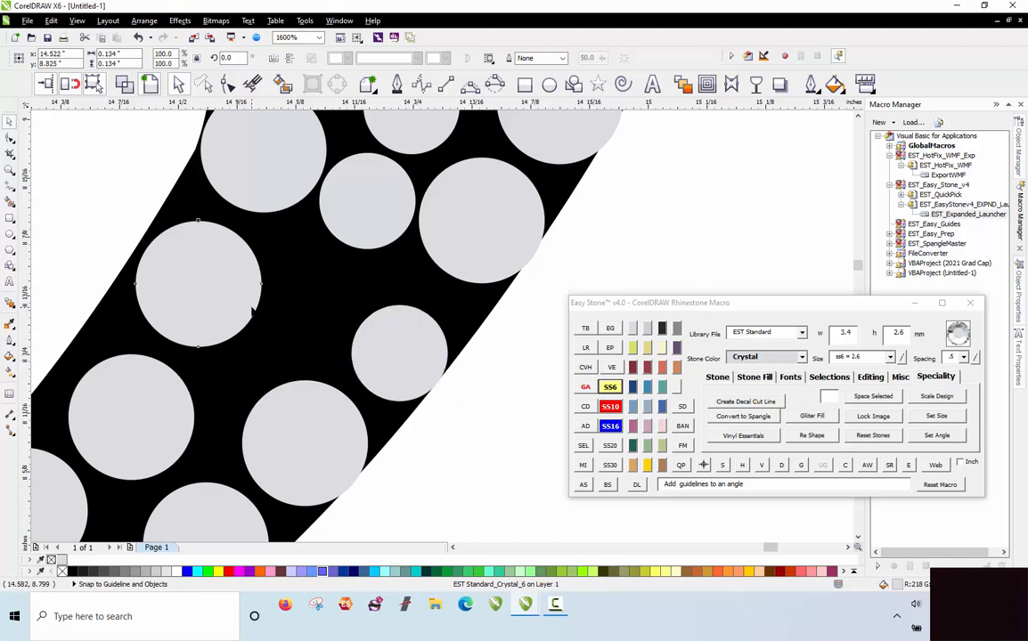
pyautogui.click(611, 387)
pyautogui.moveTo(220, 313); pyautogui.dragTo(257, 371)
# Change the next lower outer-edge stone to ss6 and shift it and the nearby middle ss6 stone slightly down.
pyautogui.click(307, 419)
pyautogui.click(612, 389)
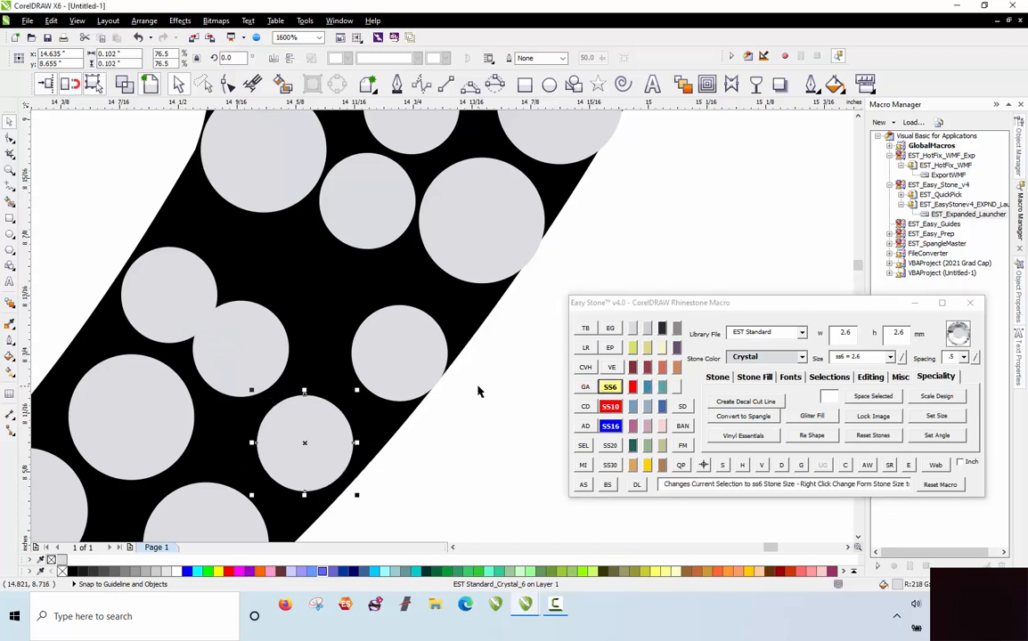
pyautogui.moveTo(315, 450); pyautogui.dragTo(319, 474)
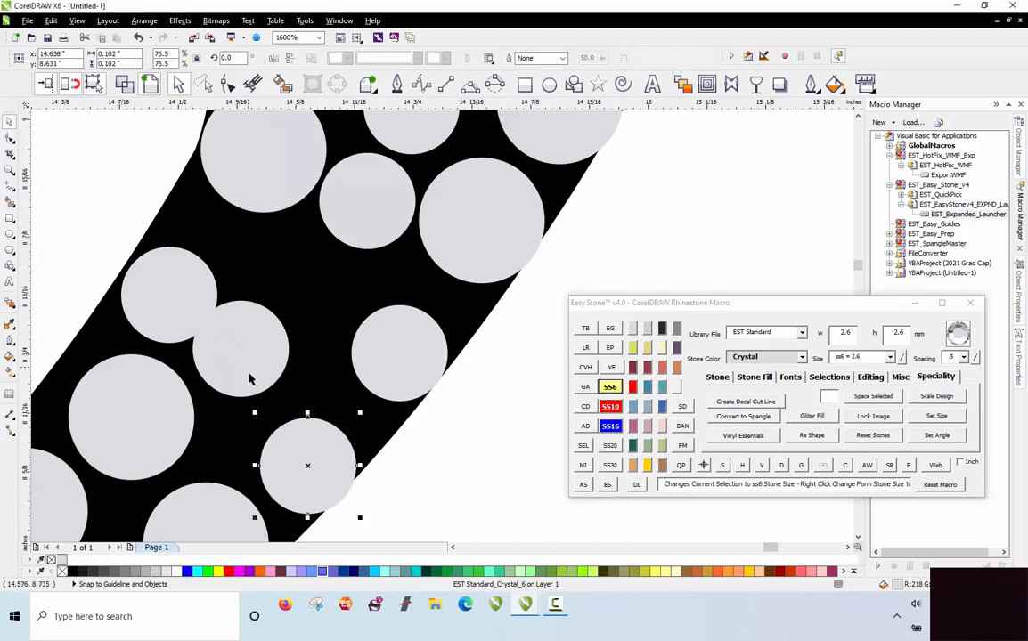
pyautogui.moveTo(249, 367); pyautogui.dragTo(256, 390)
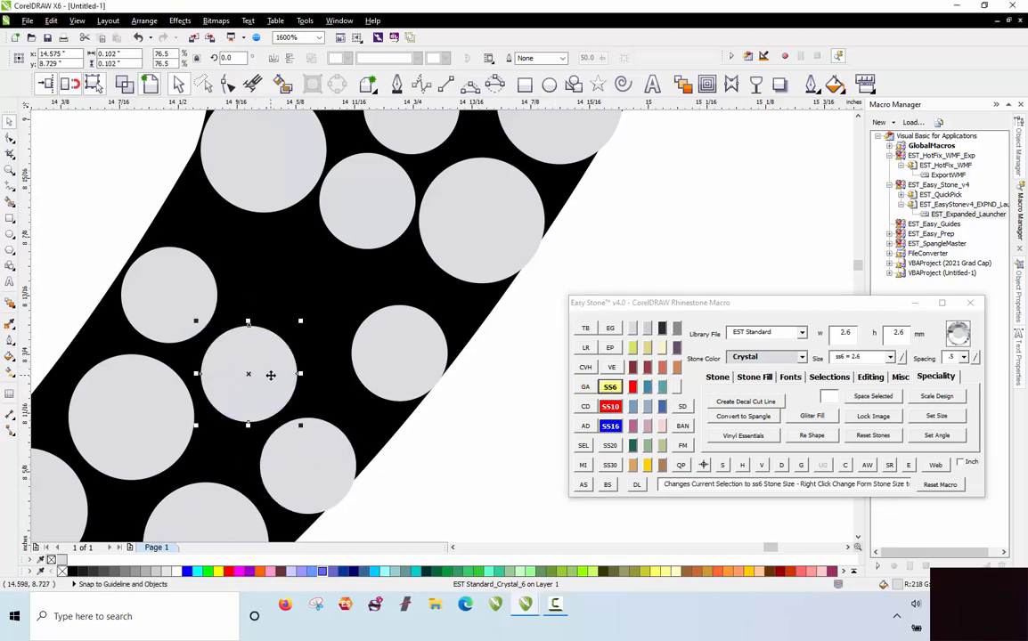
# Copy an ss6 stone up the outer edge and another into the remaining middle gap on the 0's lower right side.
pyautogui.moveTo(383, 368); pyautogui.dragTo(423, 312)
pyautogui.rightClick(423, 311)
pyautogui.moveTo(374, 219); pyautogui.dragTo(309, 304)
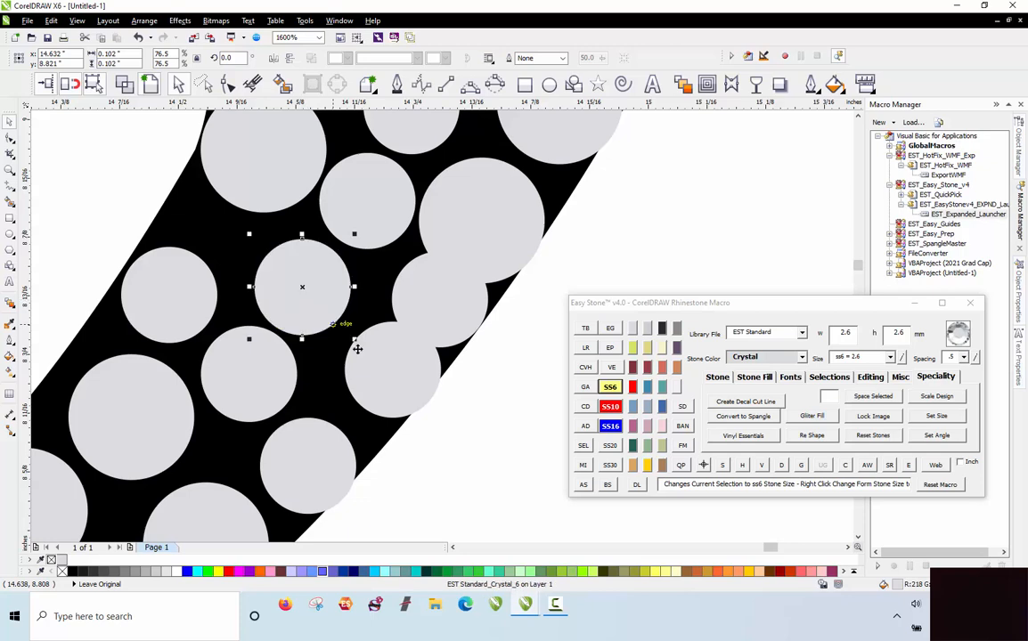
pyautogui.scroll(-3, 352, 374)
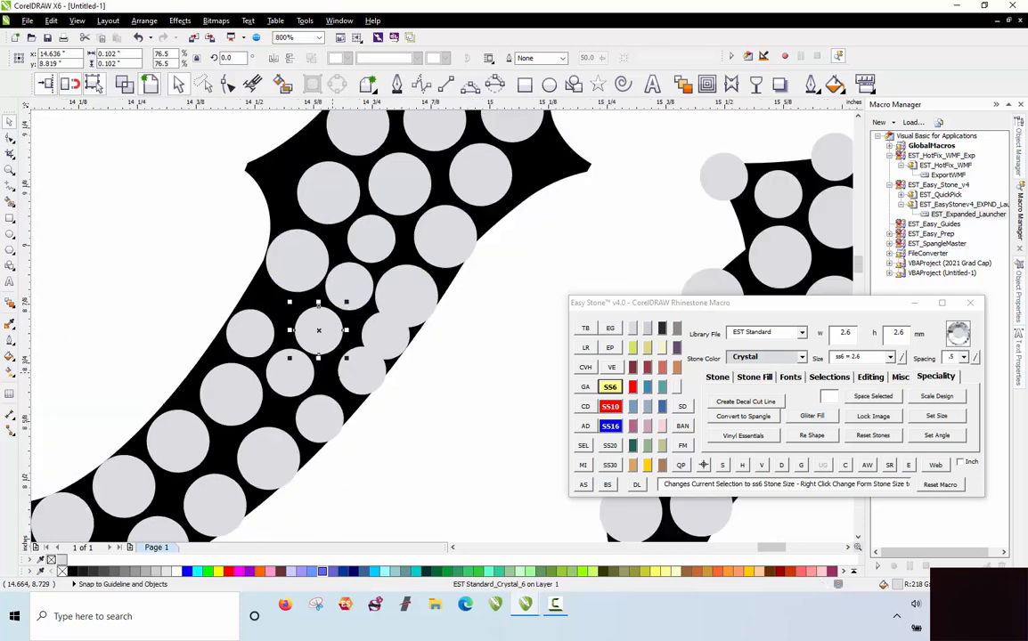
pyautogui.click(408, 418)
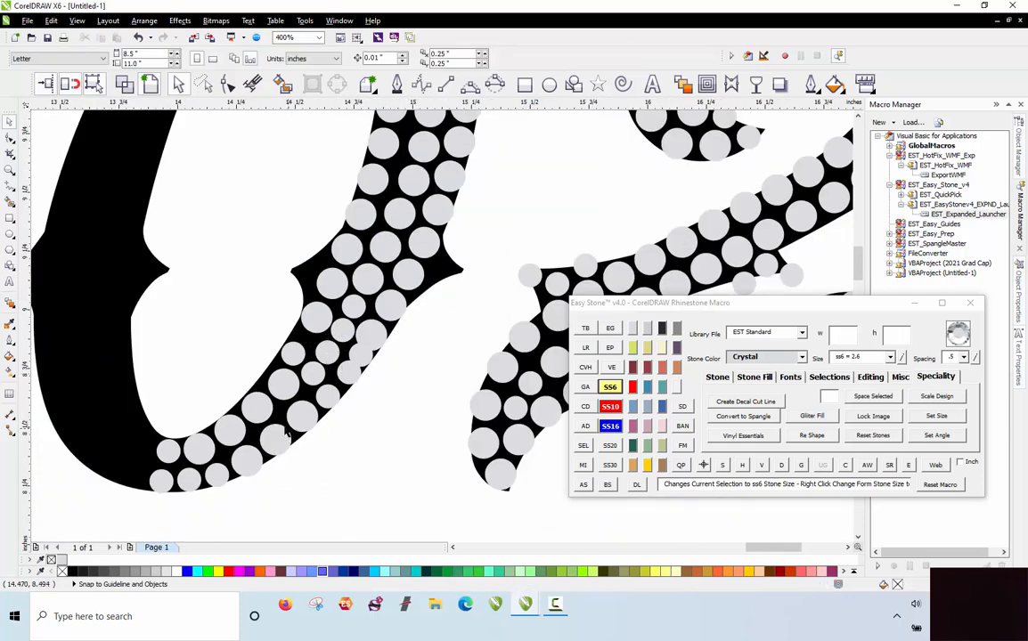
# Select the full outer-edge row of stones on the 0's right side with Freehand Pick and respace the stones evenly.
pyautogui.scroll(-1, 314, 399)
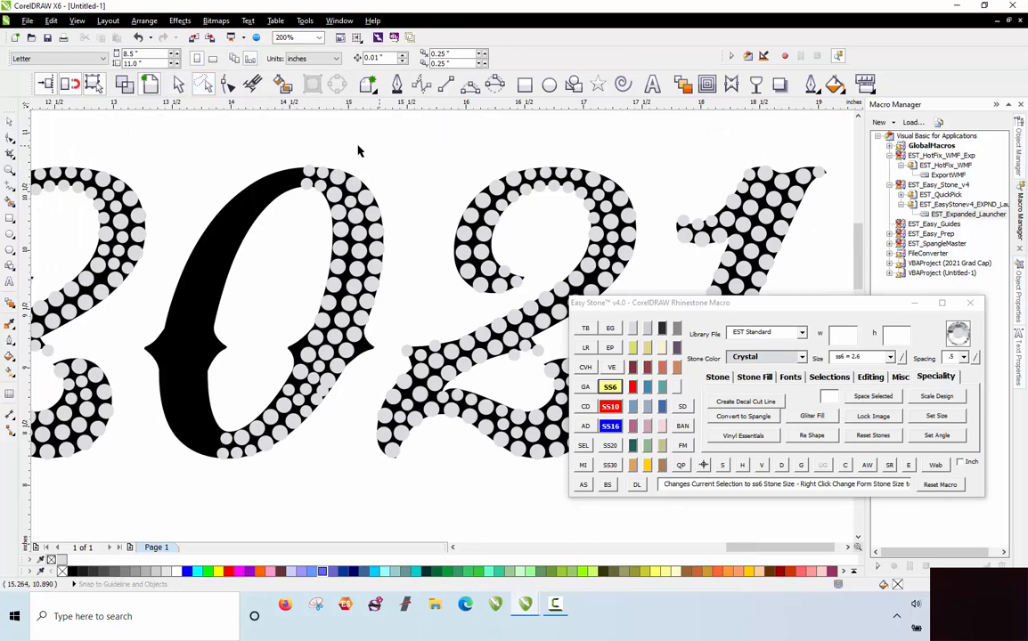
pyautogui.moveTo(380, 145); pyautogui.dragTo(302, 166)
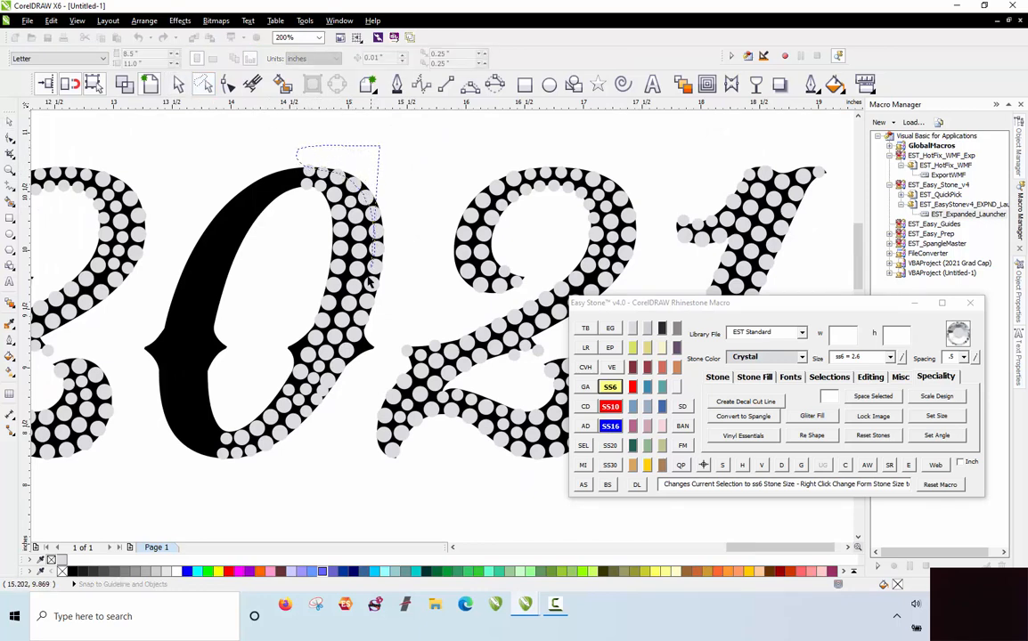
pyautogui.moveTo(370, 284)
pyautogui.mouseDown()
pyautogui.moveTo(326, 285)
pyautogui.moveTo(224, 459)
pyautogui.moveTo(307, 356)
pyautogui.moveTo(352, 268)
pyautogui.moveTo(326, 176)
pyautogui.mouseUp()
pyautogui.scroll(2, 301, 166)
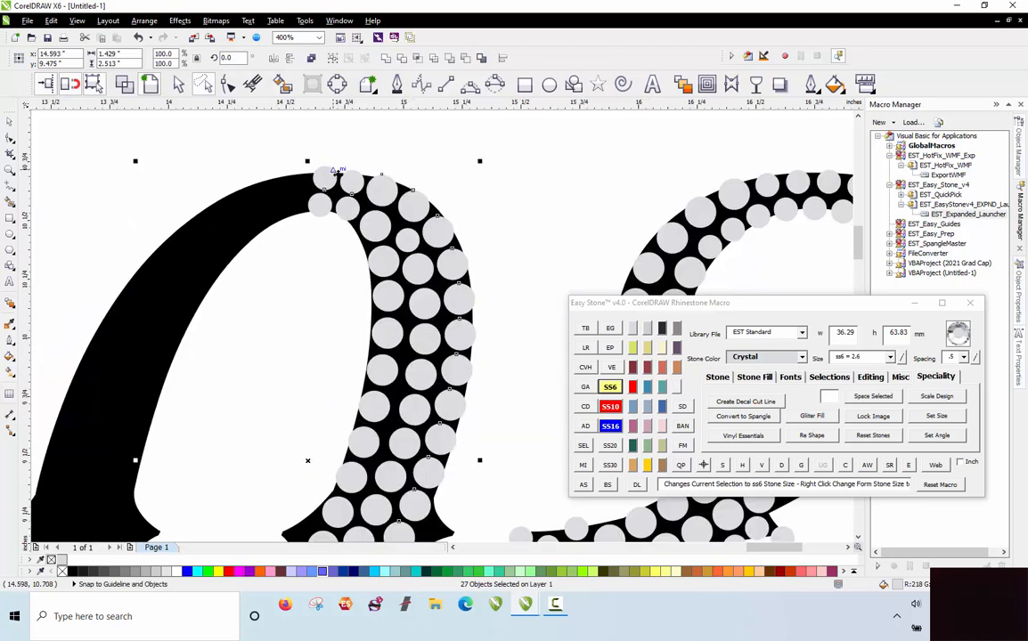
pyautogui.click(781, 467)
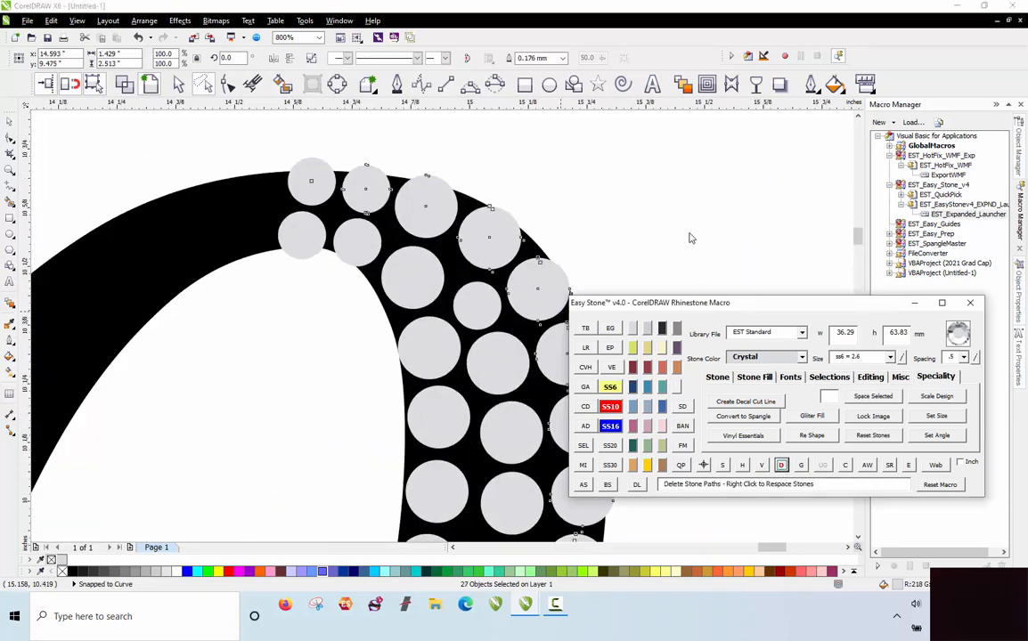
# Try to respace the inner-edge row of stones on the 0's right side.
pyautogui.scroll(-2, 360, 199)
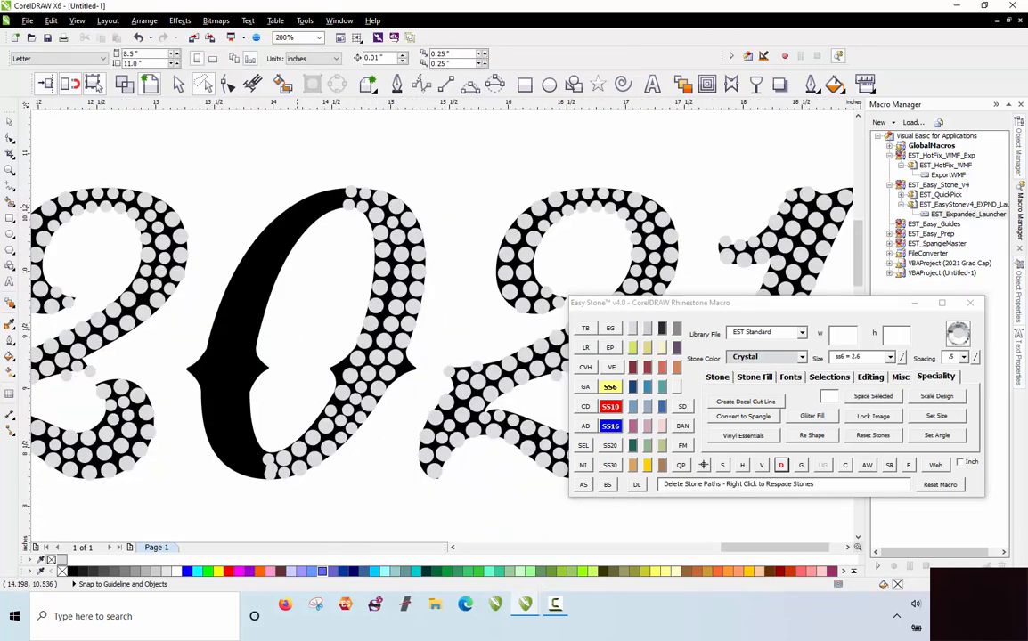
pyautogui.moveTo(335, 253); pyautogui.dragTo(343, 212)
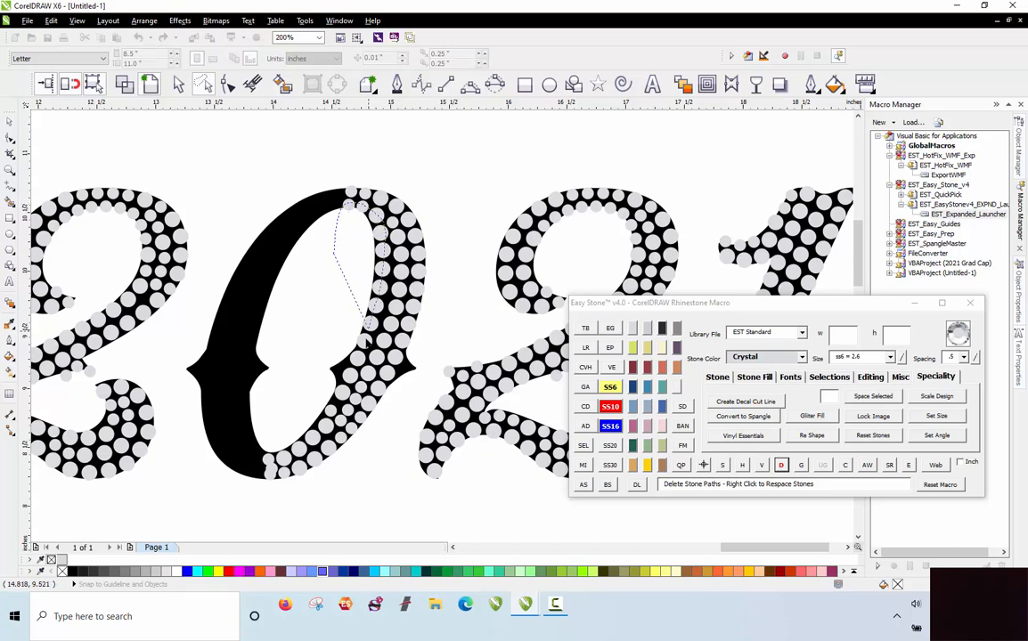
pyautogui.moveTo(365, 342)
pyautogui.mouseDown()
pyautogui.moveTo(327, 423)
pyautogui.moveTo(296, 456)
pyautogui.moveTo(263, 455)
pyautogui.mouseUp()
pyautogui.scroll(4, 264, 458)
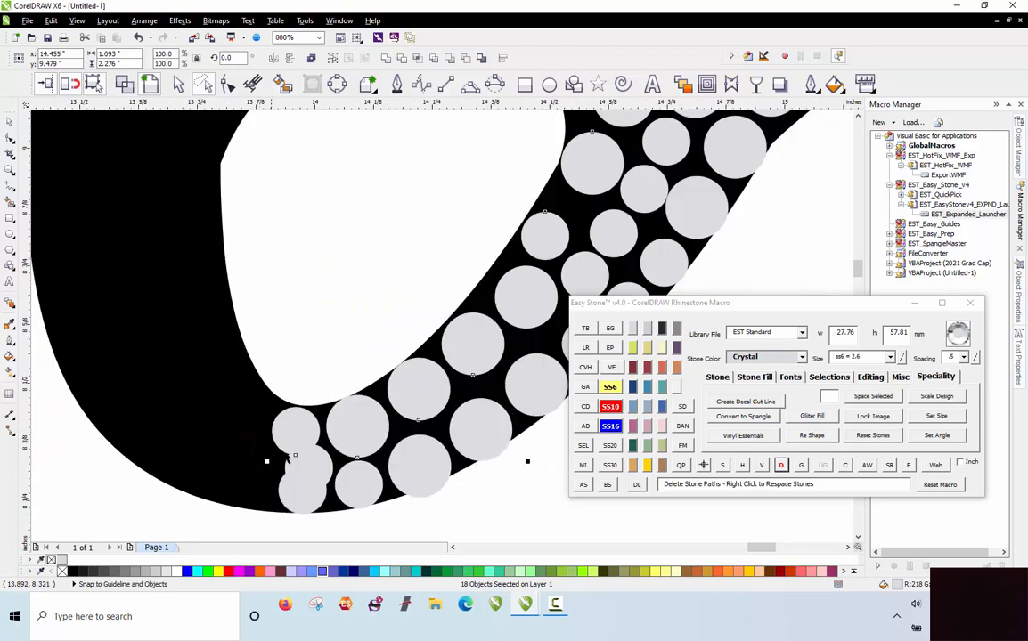
pyautogui.click(781, 468)
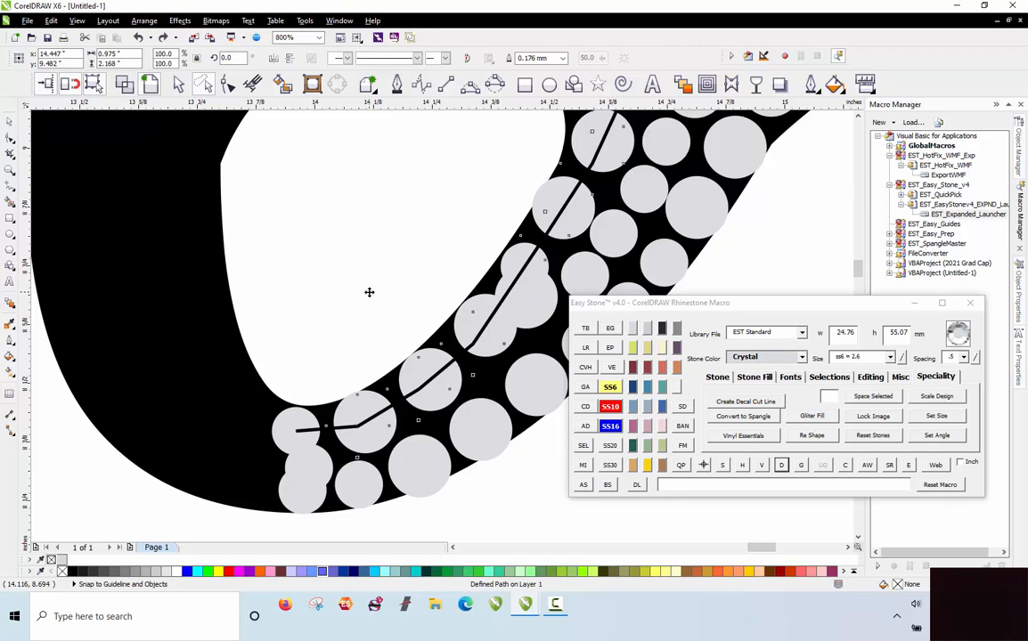
# Delete the extra ss6 stone overlapping at the 0's bottom and nudge the two nearby inner-edge stones toward the inner edge.
pyautogui.click(326, 468)
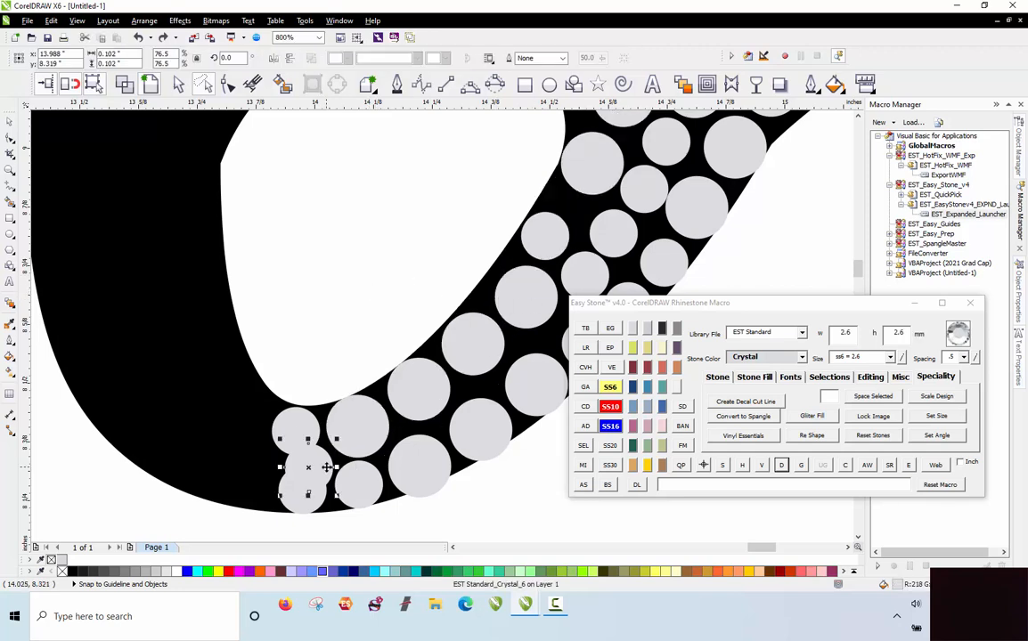
pyautogui.scroll(2, 326, 516)
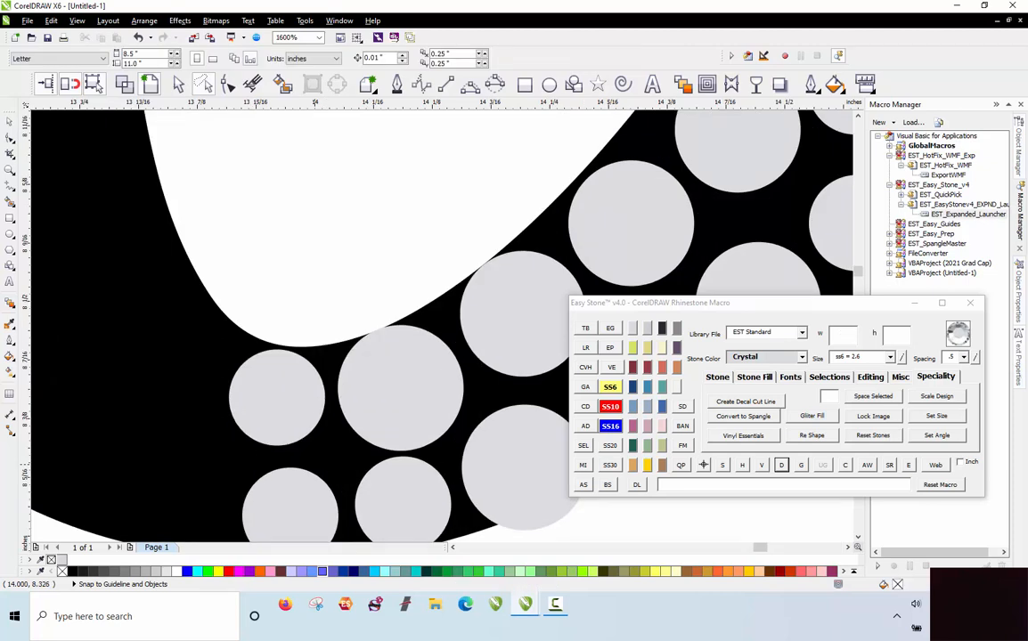
pyautogui.moveTo(418, 404); pyautogui.dragTo(418, 397)
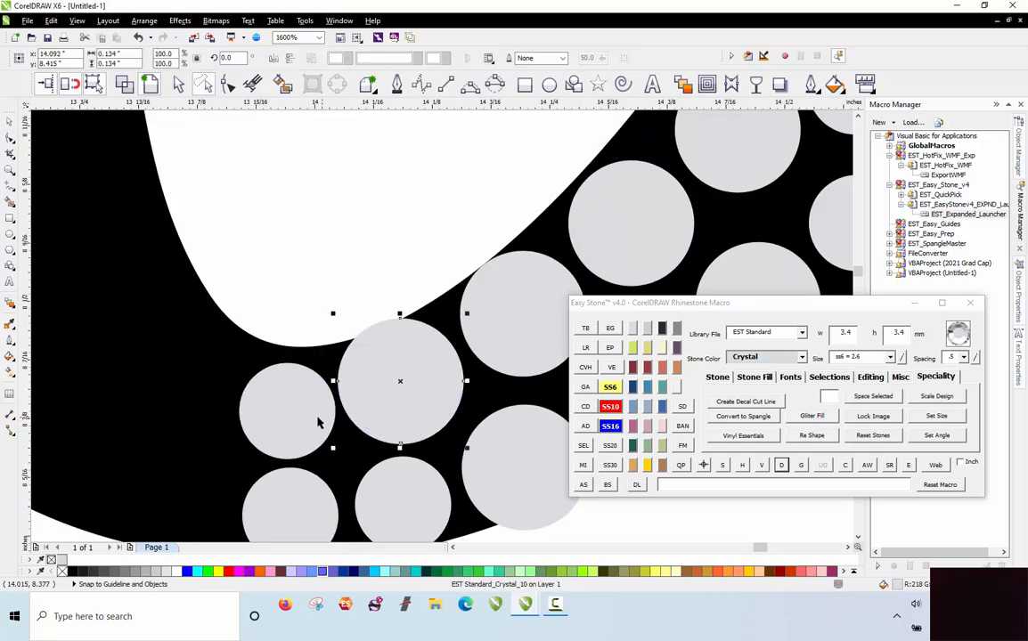
pyautogui.moveTo(307, 418); pyautogui.dragTo(300, 411)
pyautogui.scroll(-6, 280, 400)
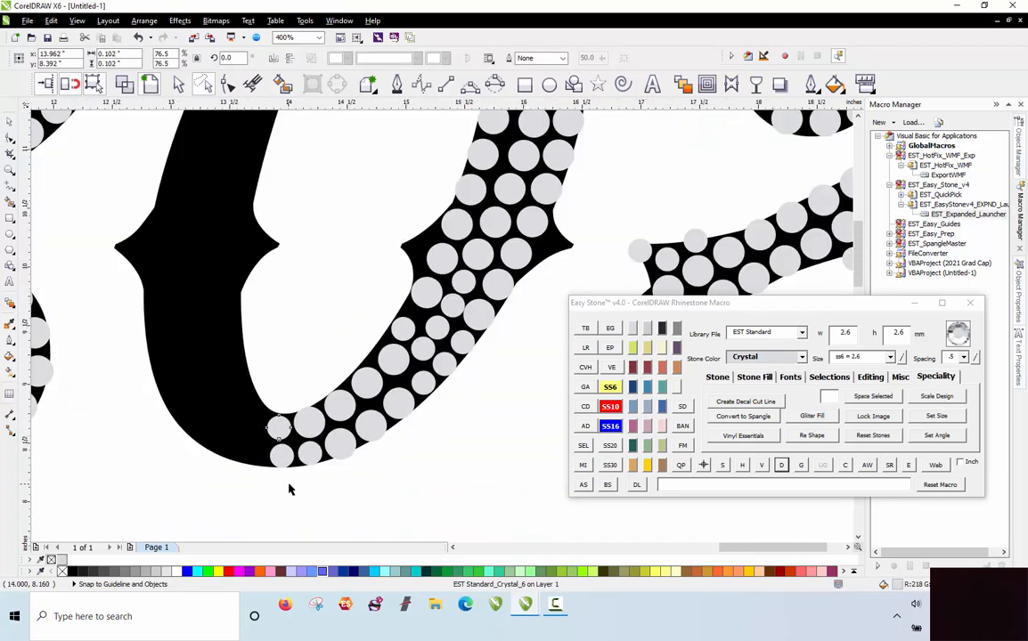
pyautogui.click(301, 395)
pyautogui.scroll(2, 325, 426)
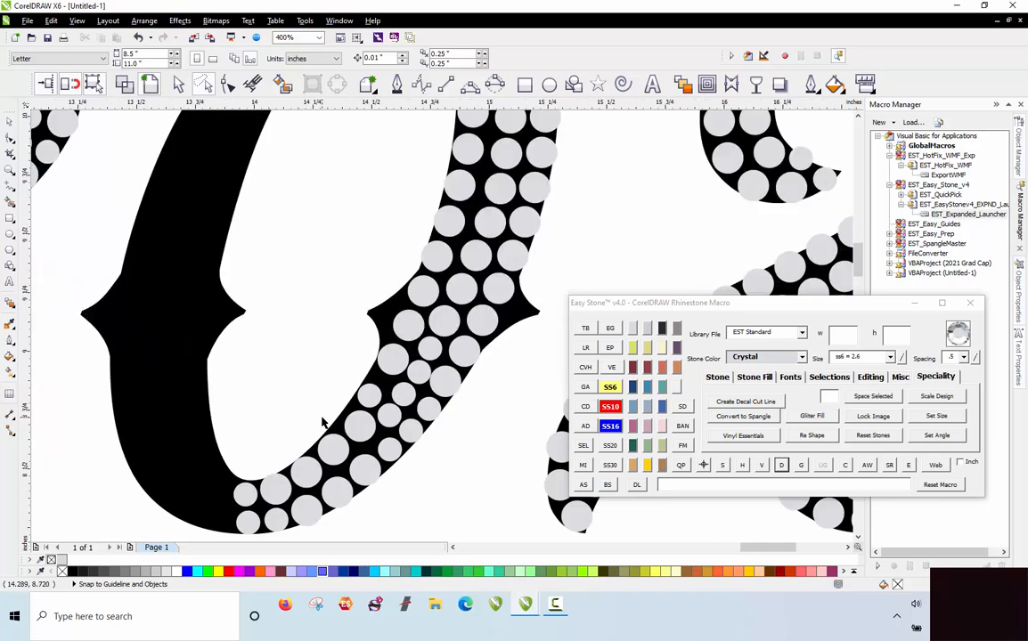
# Nudge the inner-edge ss6 stone and the ss10 stone below it on the 0's lower right side to even their gaps.
pyautogui.scroll(2, 418, 398)
pyautogui.moveTo(426, 360); pyautogui.dragTo(446, 350)
pyautogui.moveTo(409, 471); pyautogui.dragTo(404, 462)
pyautogui.click(446, 367)
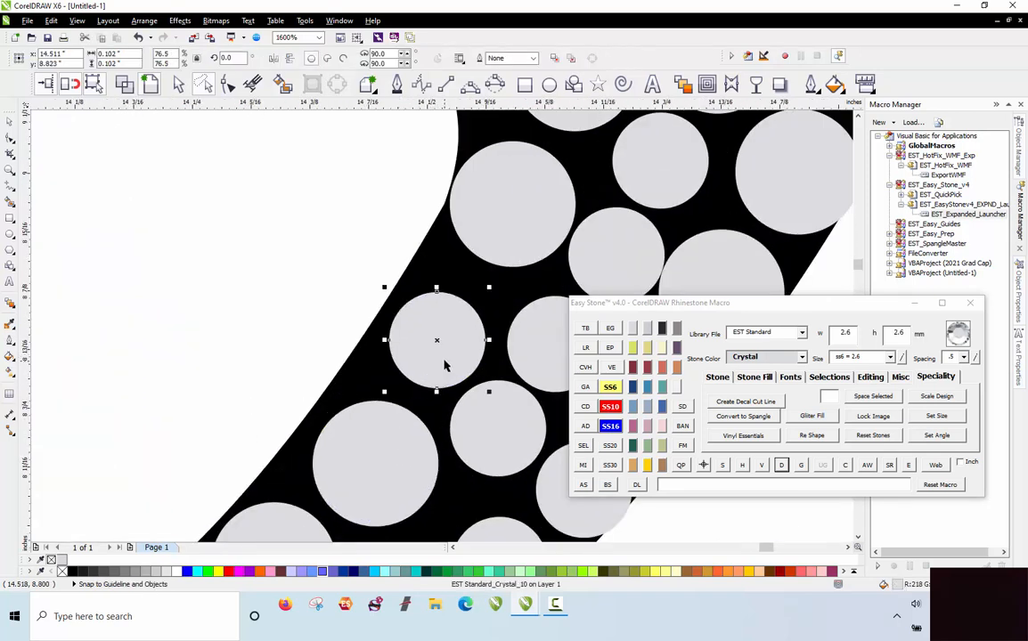
pyautogui.scroll(-1, 405, 333)
pyautogui.click(389, 321)
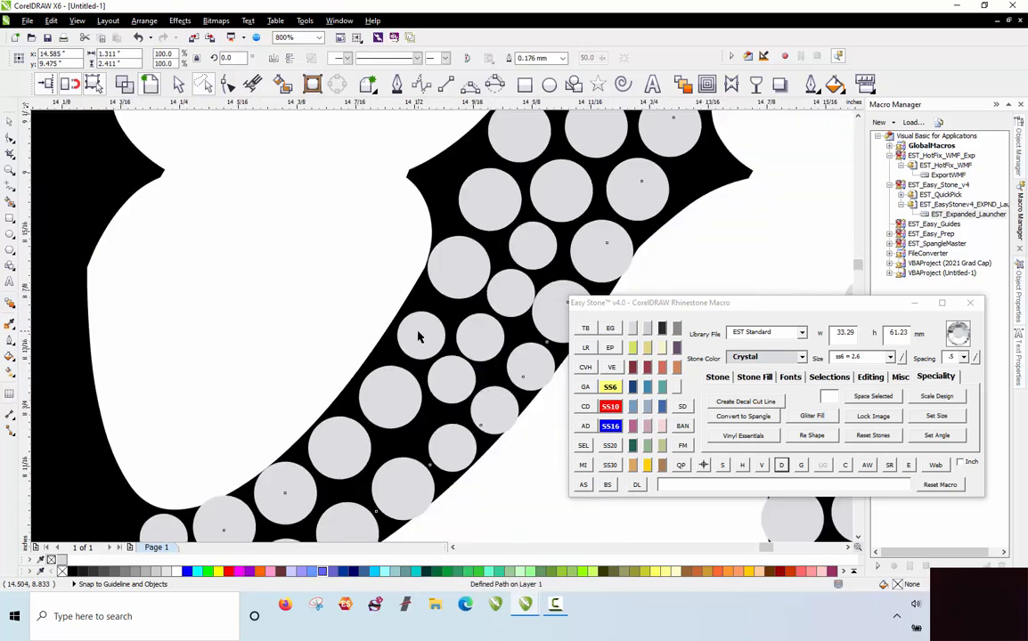
pyautogui.scroll(1, 418, 333)
pyautogui.moveTo(429, 337)
pyautogui.mouseDown()
pyautogui.moveTo(465, 277)
pyautogui.moveTo(436, 355)
pyautogui.mouseUp()
pyautogui.rightClick(465, 277)
pyautogui.scroll(-2, 415, 362)
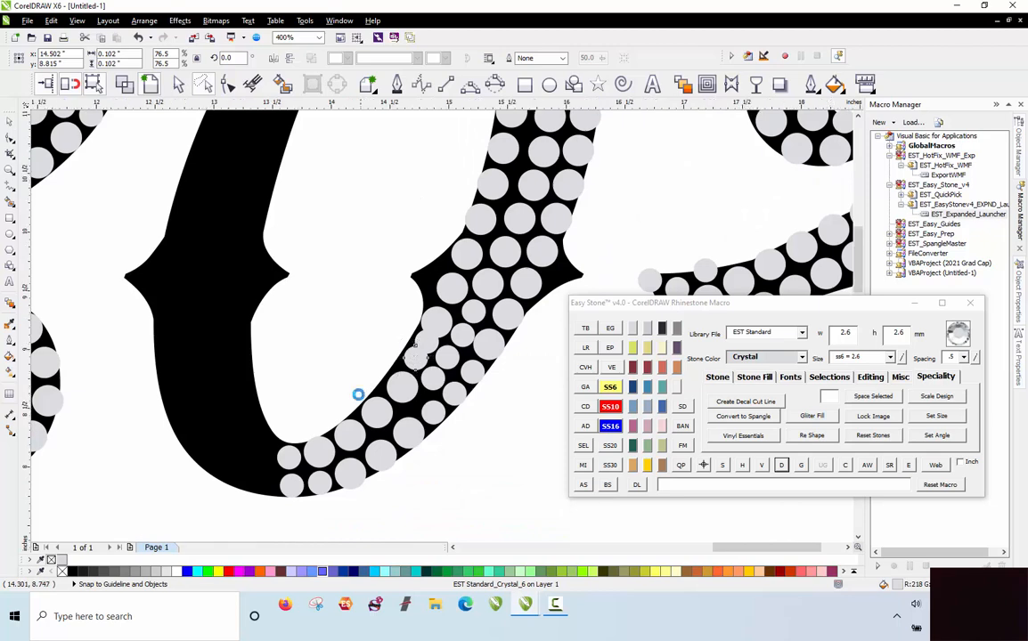
# Select the inner-edge row of stones on the 0's right side with Freehand Pick and colour the selection yellow.
pyautogui.scroll(-1, 379, 316)
pyautogui.click(376, 287)
pyautogui.moveTo(387, 243); pyautogui.dragTo(402, 176)
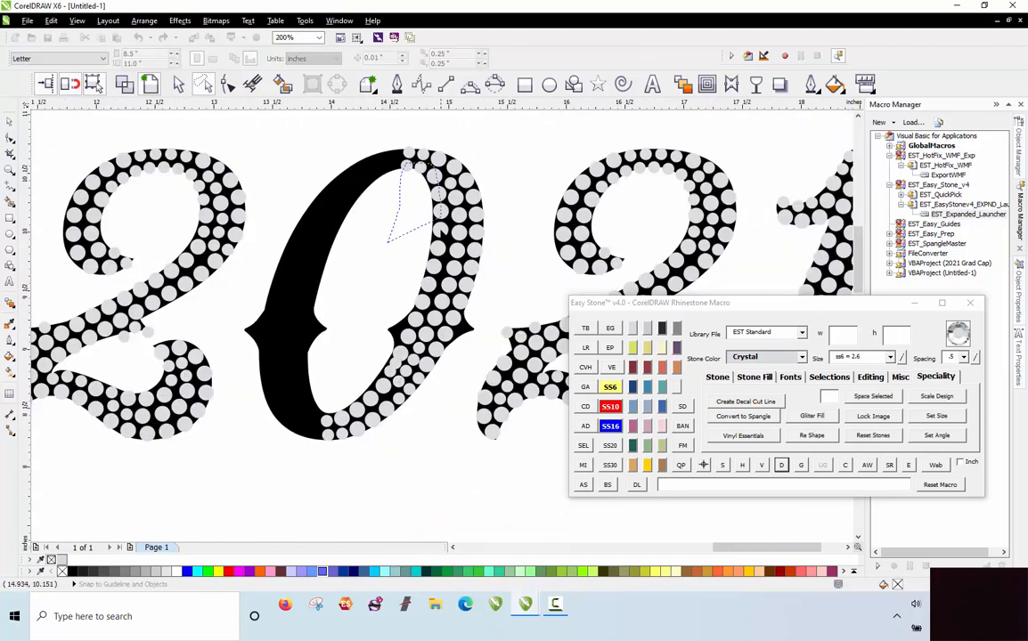
pyautogui.moveTo(418, 315)
pyautogui.mouseDown()
pyautogui.moveTo(401, 347)
pyautogui.moveTo(307, 366)
pyautogui.moveTo(295, 383)
pyautogui.mouseUp()
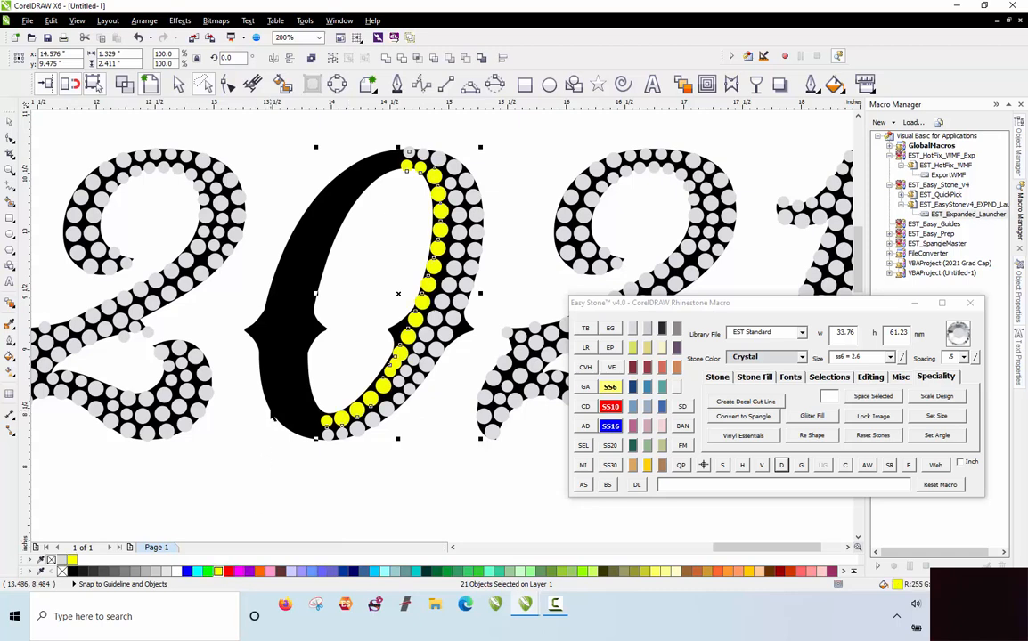
# Undo the yellow colouring and try to respace the inner-edge row of stones on the 0's right side.
pyautogui.hotkey('ctrl', 'z')
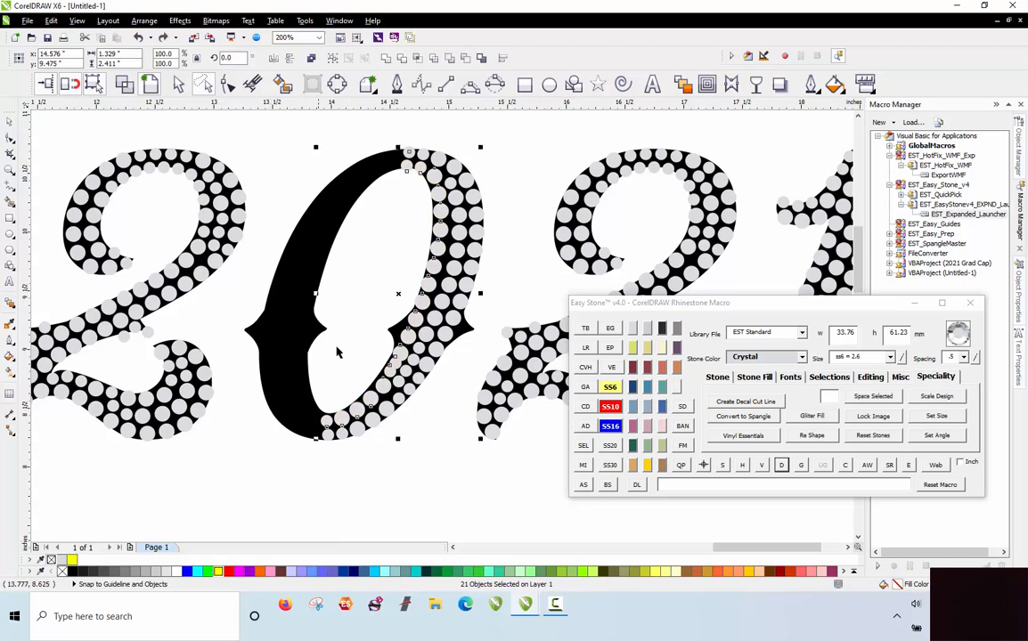
pyautogui.scroll(2, 407, 170)
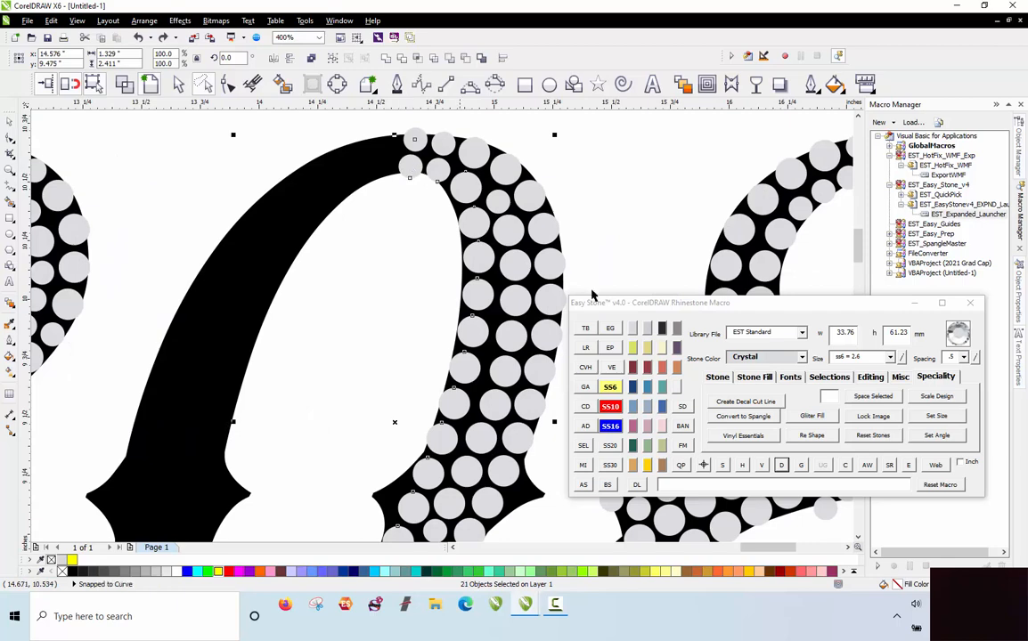
pyautogui.click(783, 468)
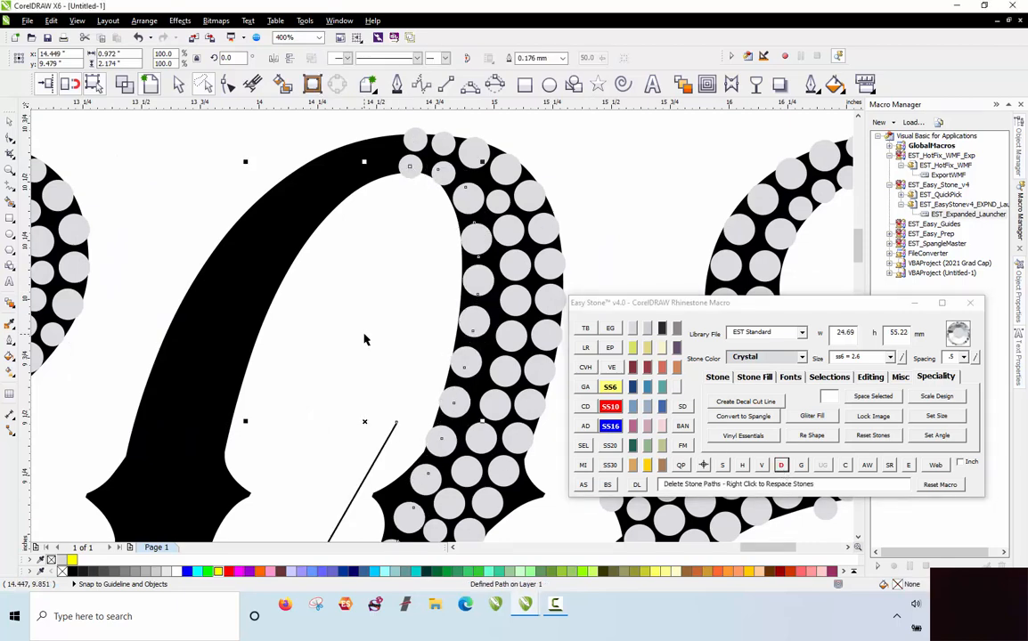
pyautogui.scroll(-2, 364, 339)
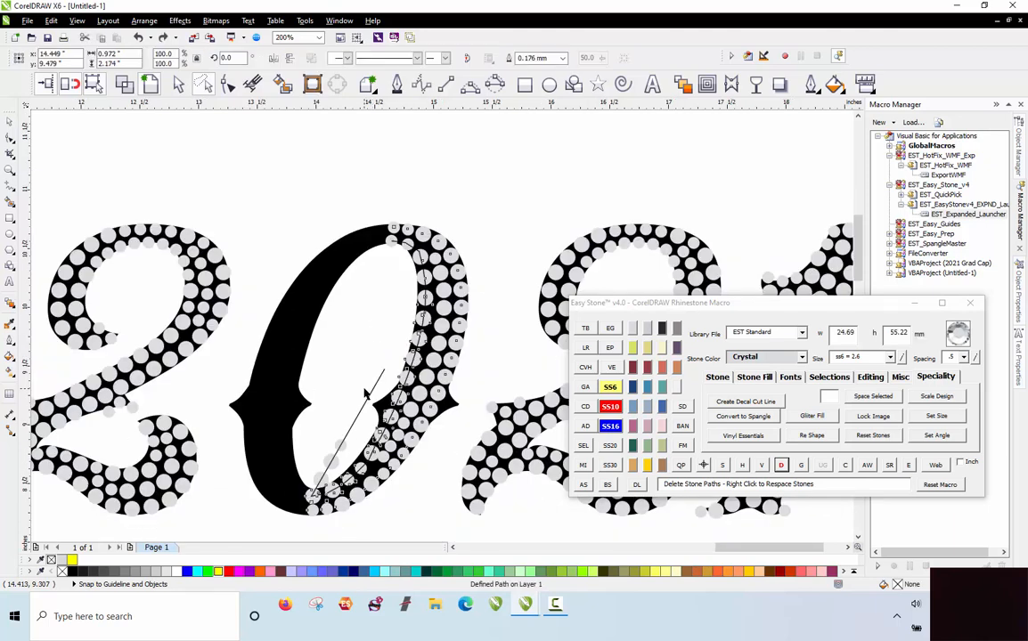
pyautogui.press('Delete')
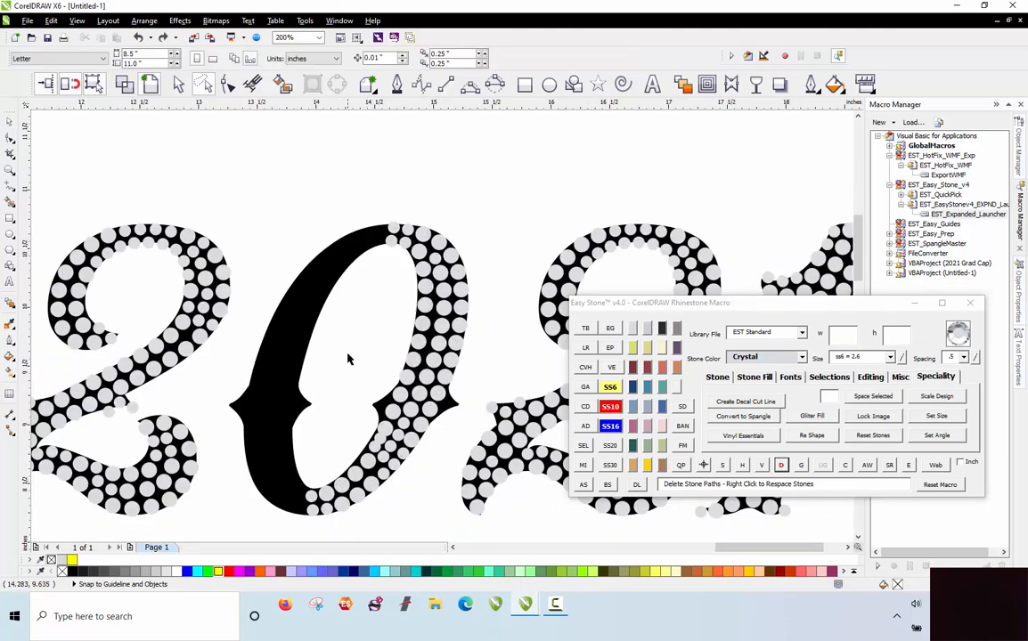
# Reselect the 0's inner-edge row of stones with Freehand Pick, test the selection with a yellow fill and undo the colour.
pyautogui.moveTo(348, 345)
pyautogui.mouseDown()
pyautogui.moveTo(367, 257)
pyautogui.moveTo(390, 239)
pyautogui.moveTo(413, 249)
pyautogui.moveTo(420, 266)
pyautogui.moveTo(422, 340)
pyautogui.mouseUp()
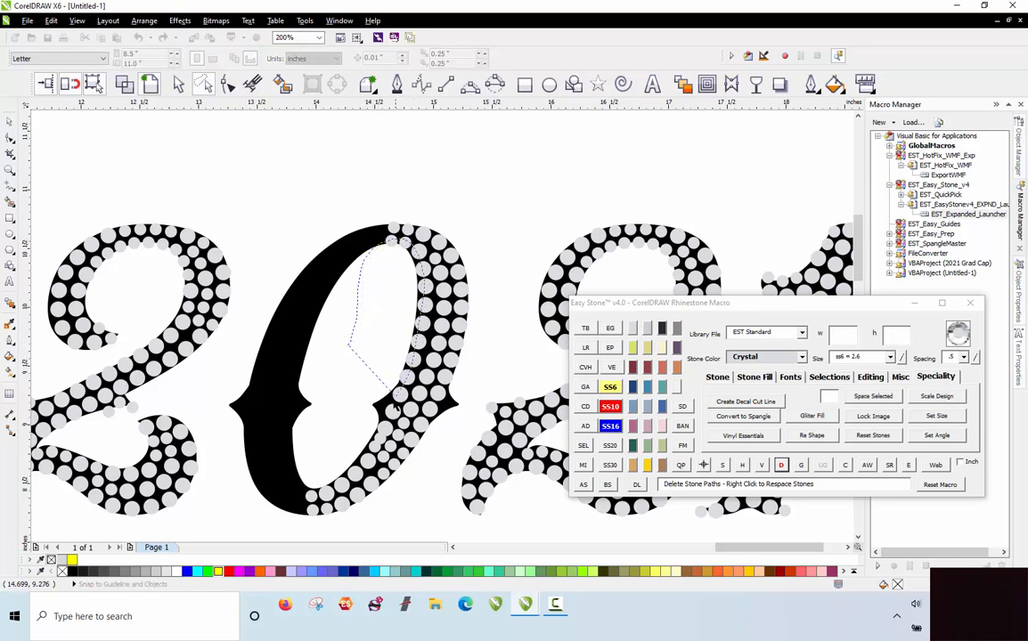
pyautogui.moveTo(399, 396)
pyautogui.mouseDown()
pyautogui.moveTo(357, 475)
pyautogui.moveTo(311, 508)
pyautogui.moveTo(283, 501)
pyautogui.mouseUp()
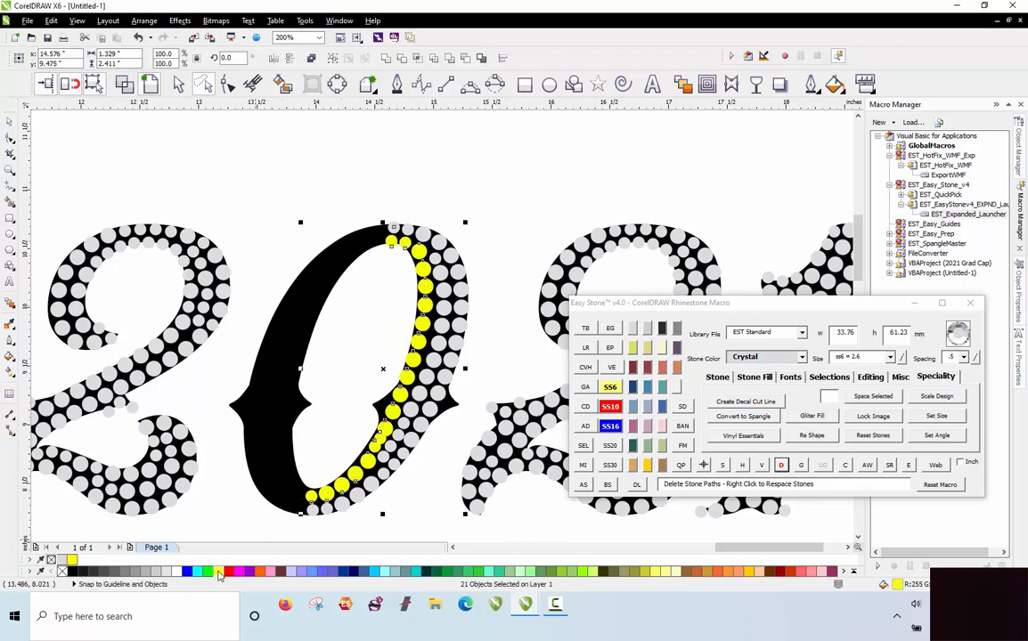
pyautogui.hotkey('ctrl', 'z')
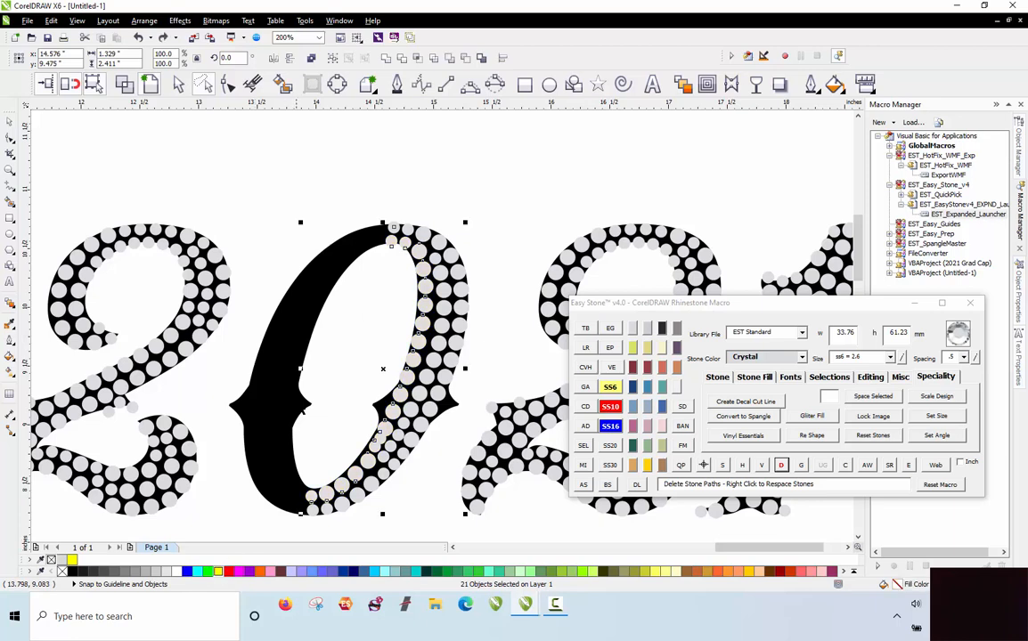
pyautogui.scroll(3, 394, 238)
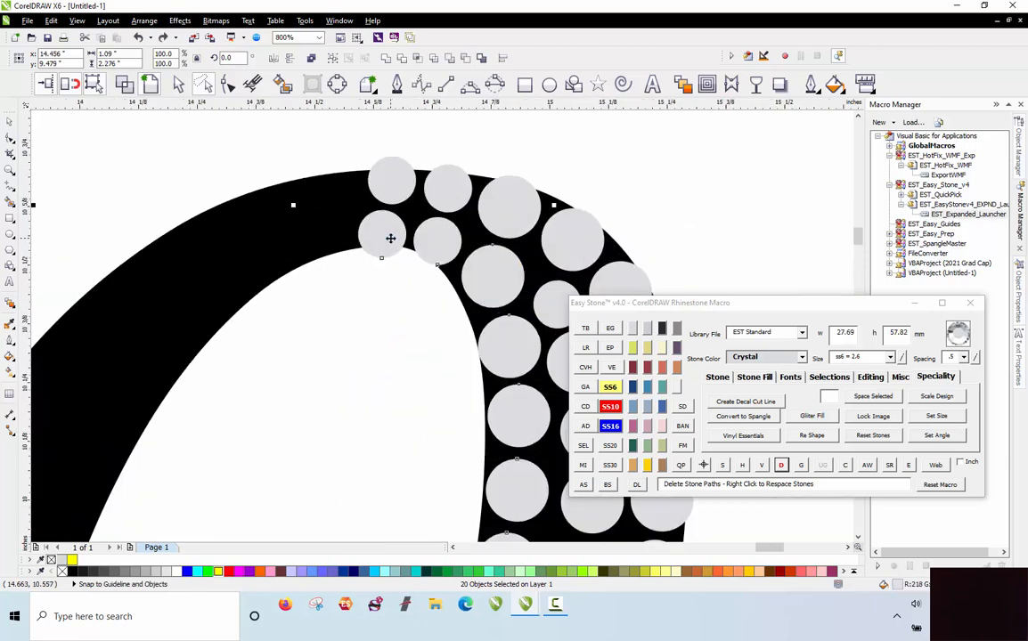
pyautogui.keyDown('shift'); pyautogui.click(390, 240); pyautogui.keyUp('shift')
pyautogui.scroll(-3, 390, 240)
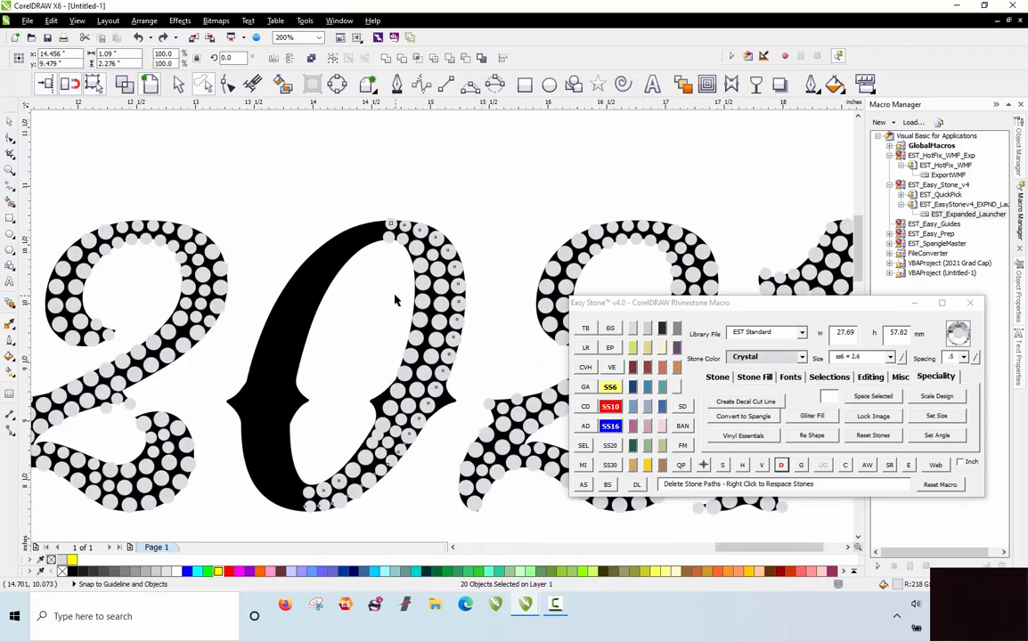
pyautogui.click(352, 262)
pyautogui.press('Escape')
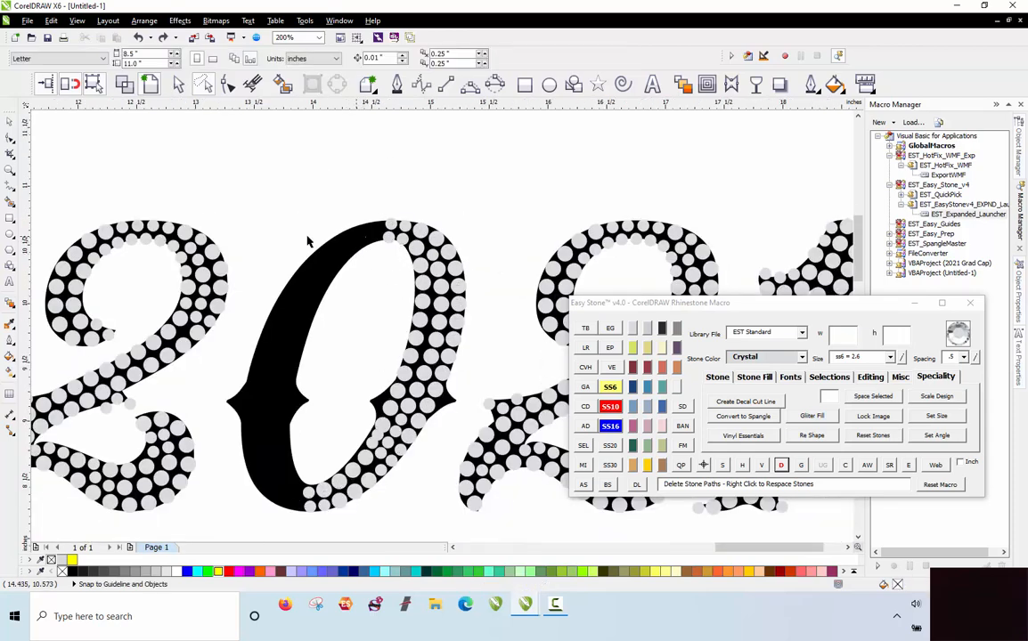
# Switch to the wireframe view and delete the stray path running through the outer-edge row of stones on the 0's right side.
pyautogui.click(132, 89)
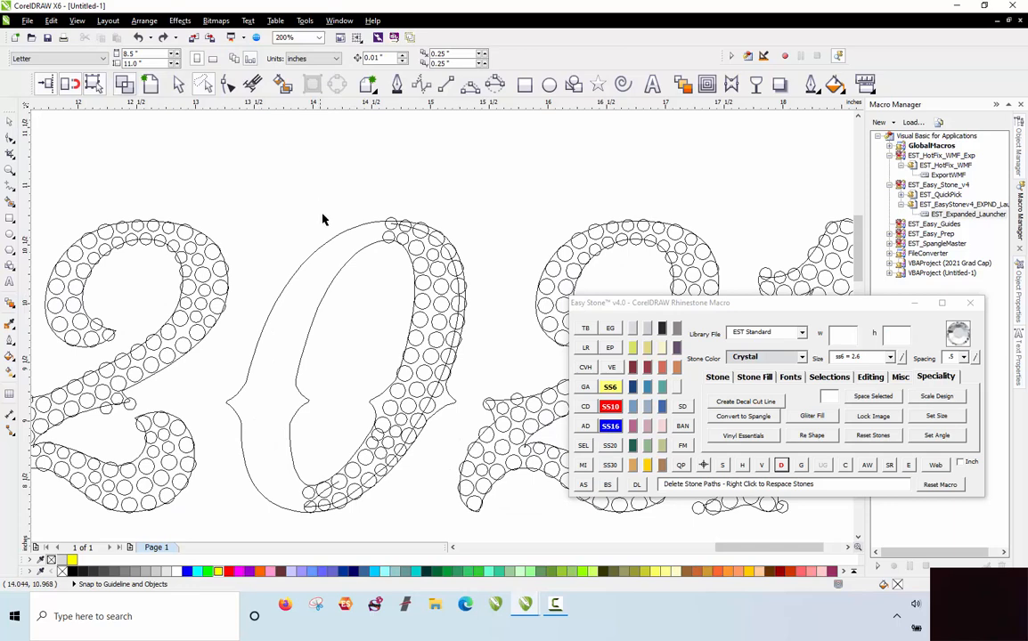
pyautogui.click(423, 232)
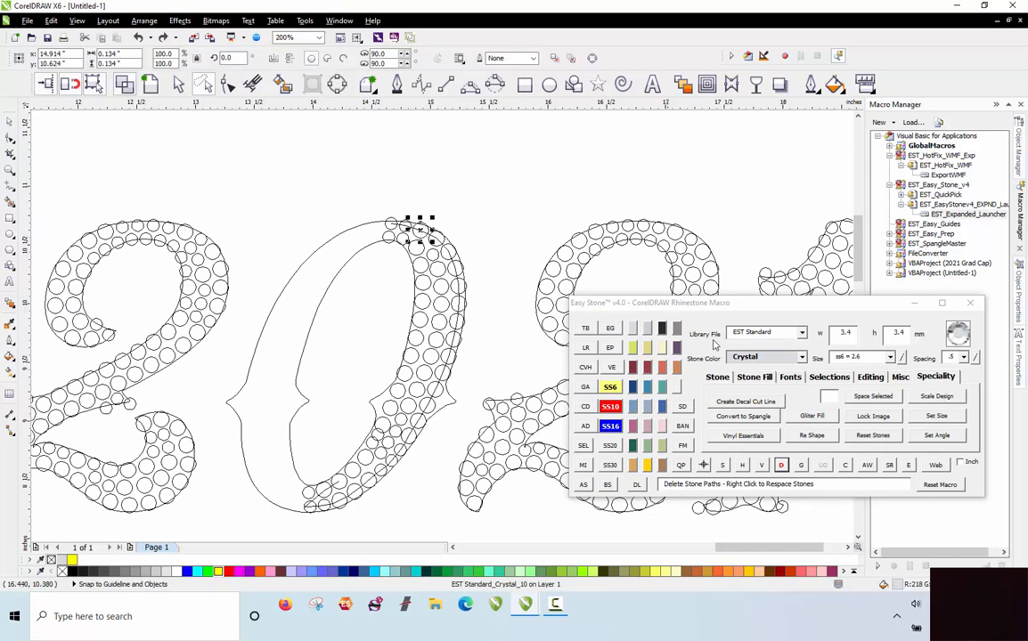
pyautogui.click(466, 286)
pyautogui.click(460, 290)
pyautogui.press('Escape')
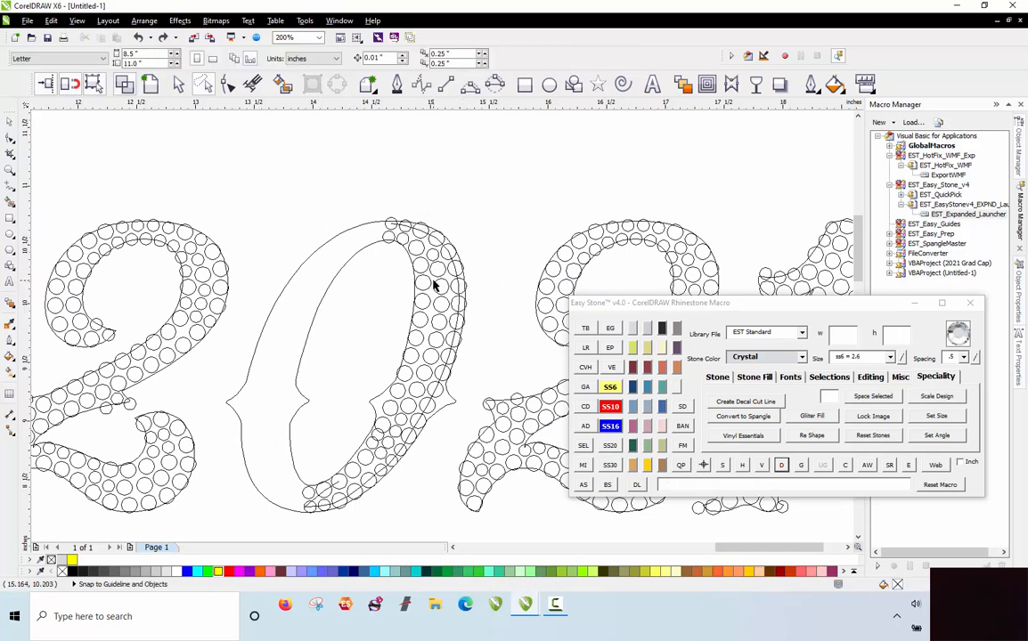
pyautogui.scroll(6, 437, 287)
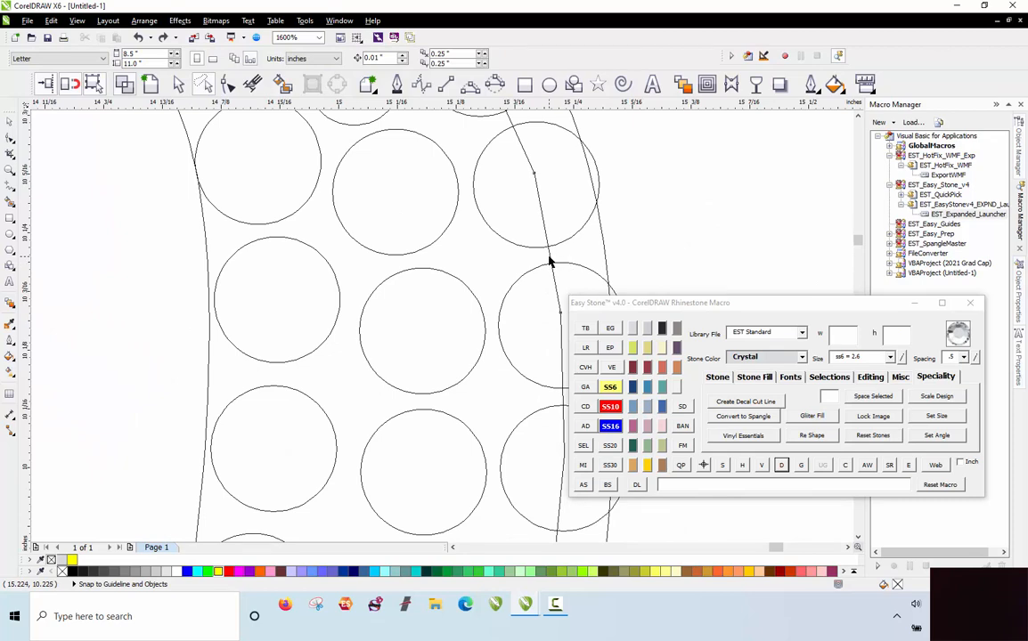
pyautogui.click(549, 257)
pyautogui.press('Escape')
pyautogui.scroll(-6, 300, 236)
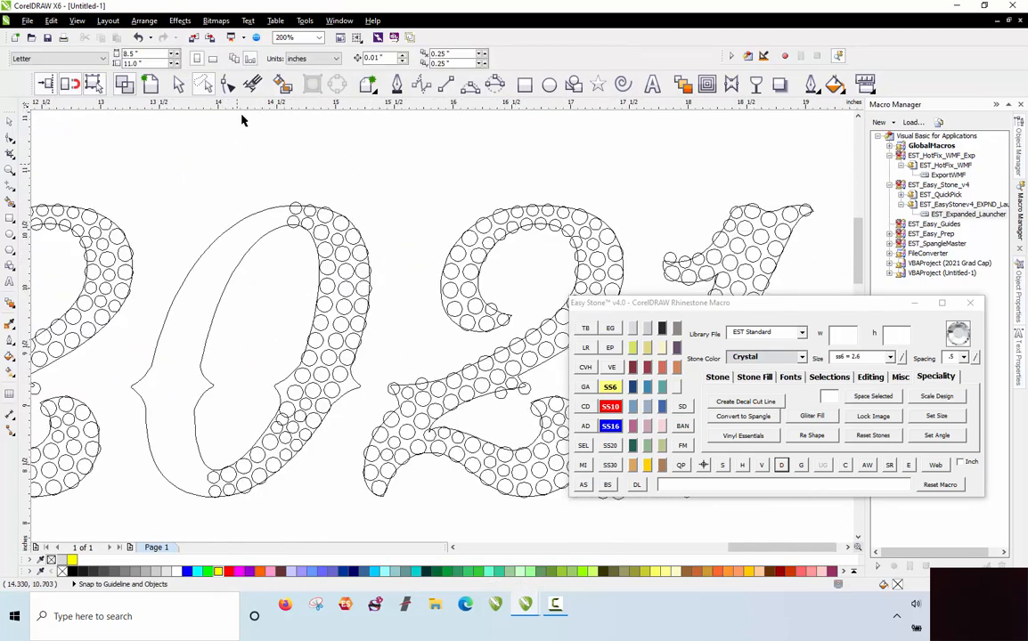
# Return to the filled view and respace the inner-edge row of stones on the 0's right side, selected with Freehand Pick.
pyautogui.click(179, 84)
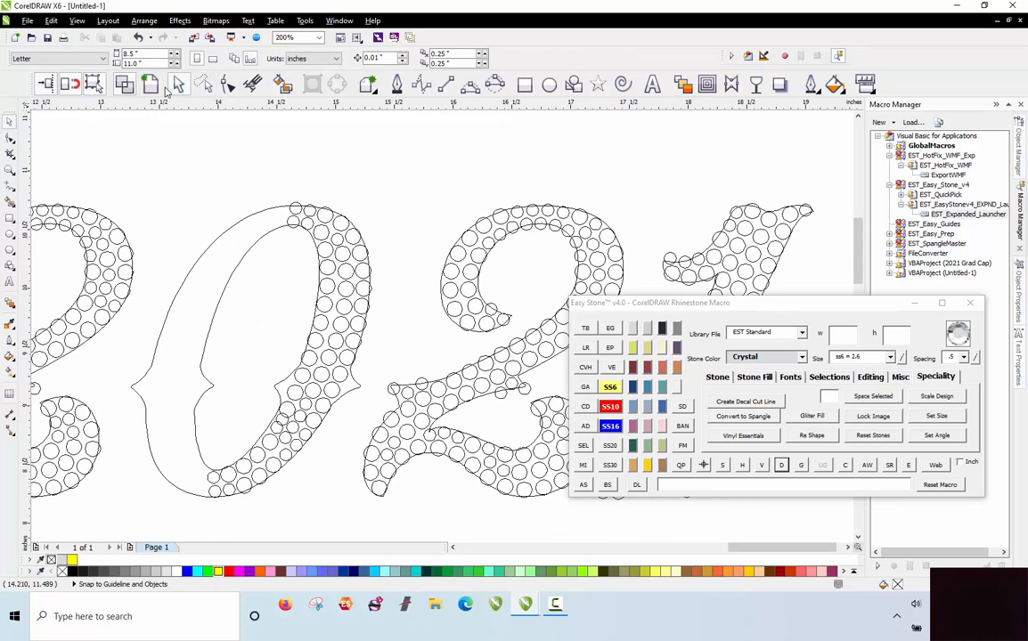
pyautogui.click(159, 91)
pyautogui.moveTo(260, 283); pyautogui.dragTo(286, 230)
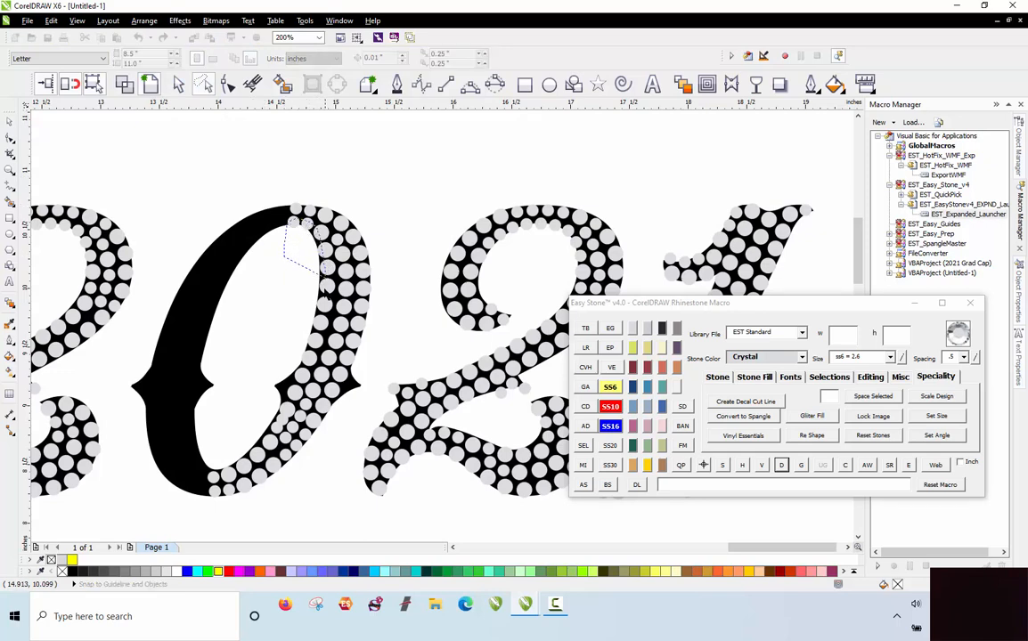
pyautogui.moveTo(314, 319)
pyautogui.mouseDown()
pyautogui.moveTo(269, 347)
pyautogui.moveTo(216, 468)
pyautogui.moveTo(198, 383)
pyautogui.moveTo(212, 370)
pyautogui.mouseUp()
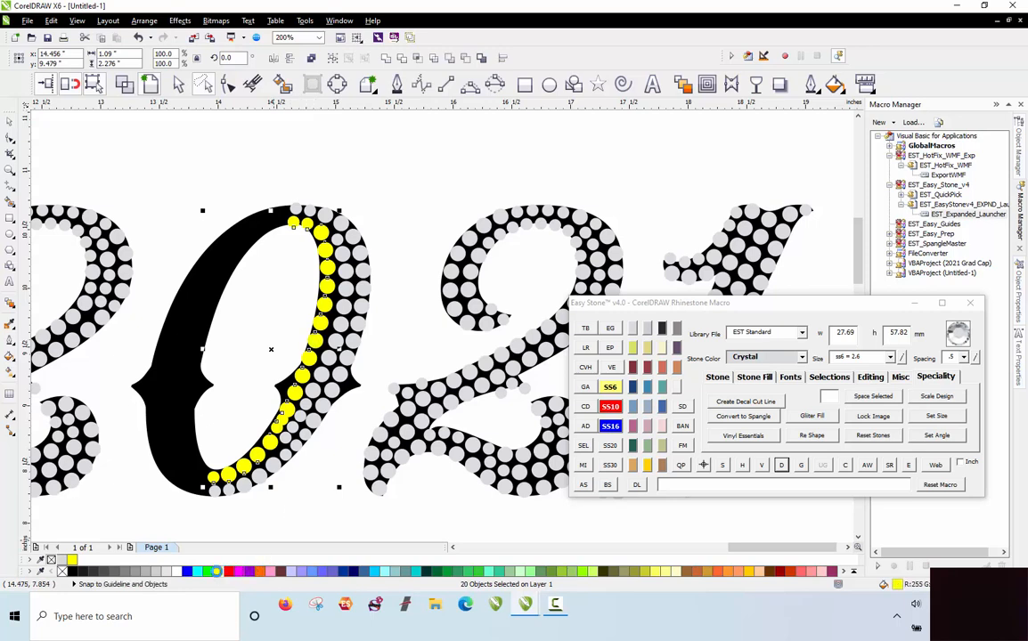
pyautogui.hotkey('ctrl', 'z')
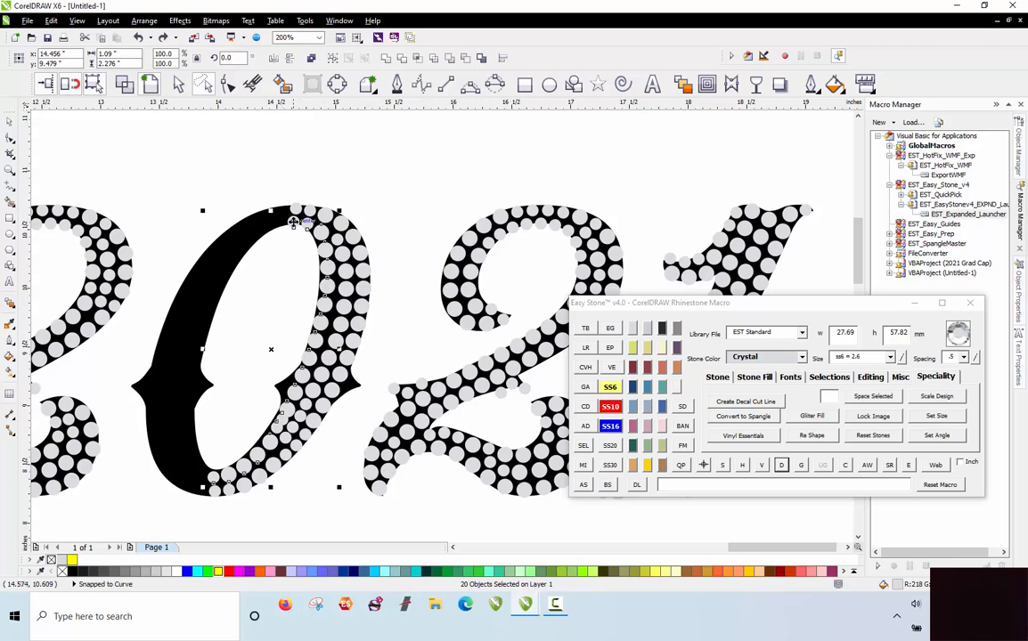
pyautogui.keyDown('shift'); pyautogui.click(294, 221); pyautogui.keyUp('shift')
pyautogui.click(781, 467)
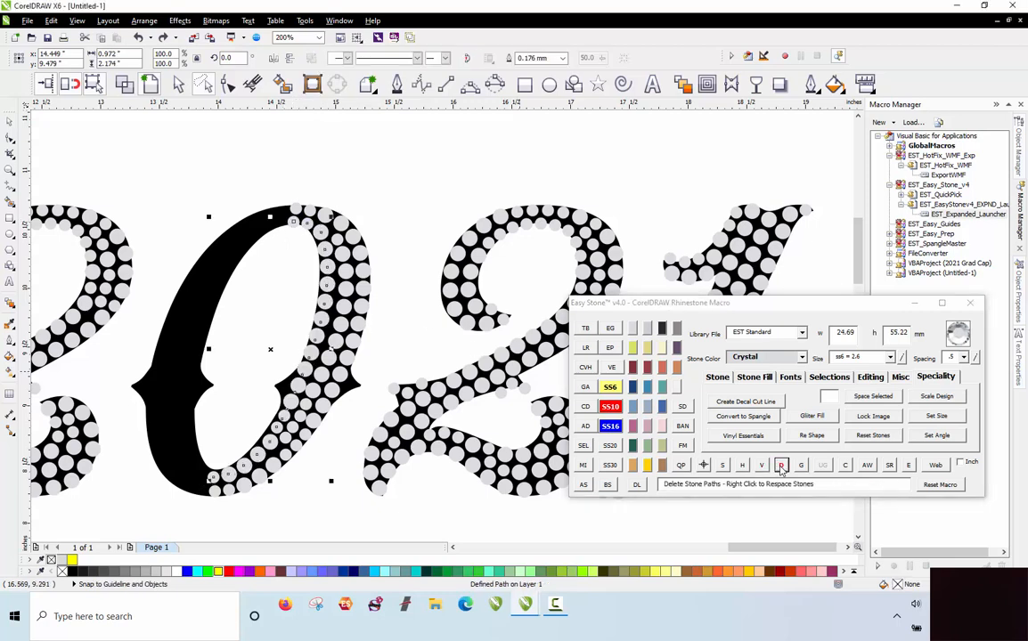
pyautogui.press('Escape')
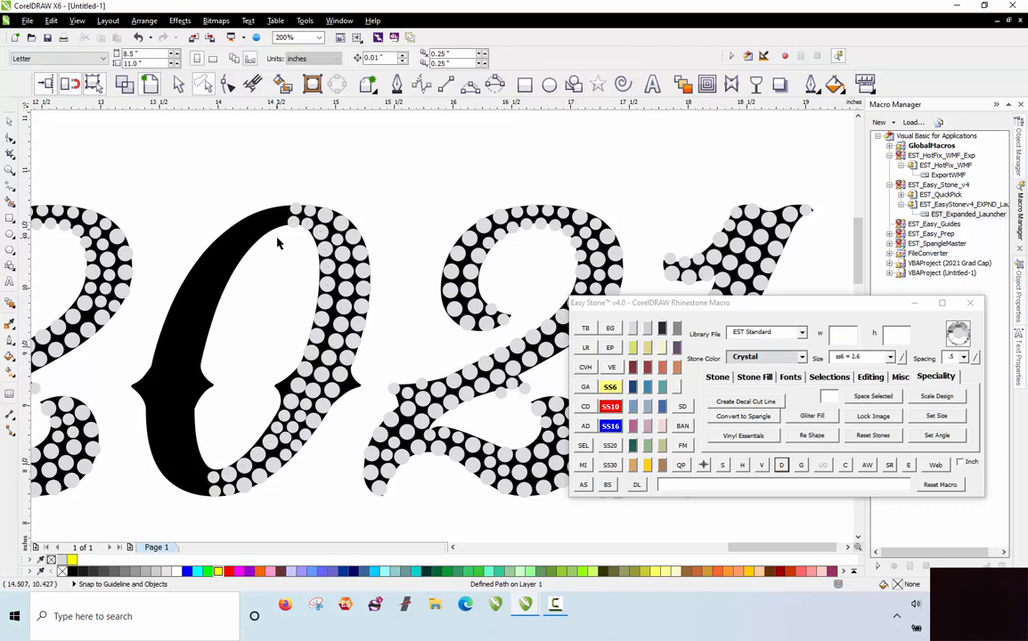
# Nudge two crowded ss10 stones around the 0's right-side spurs away from their neighbours to open the gaps.
pyautogui.scroll(4, 351, 375)
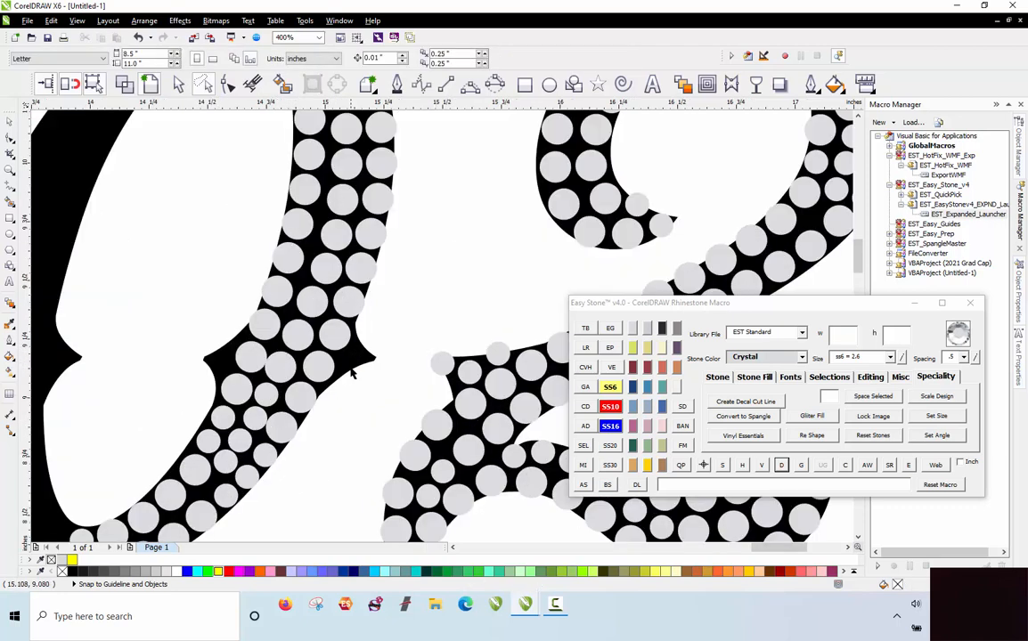
pyautogui.scroll(1, 252, 489)
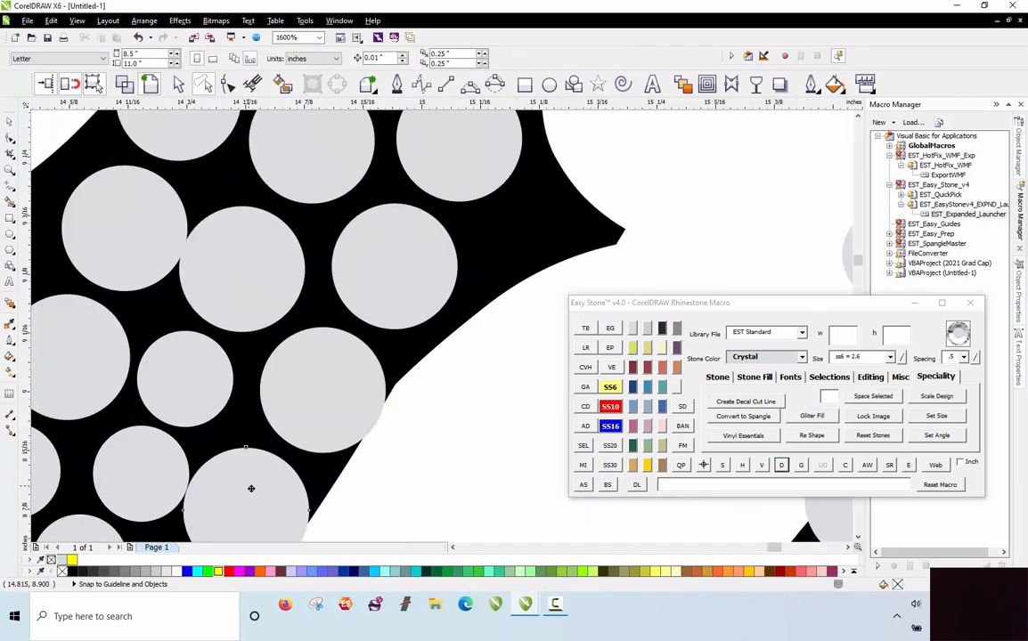
pyautogui.click(252, 489)
pyautogui.scroll(-1, 253, 489)
pyautogui.scroll(1, 215, 389)
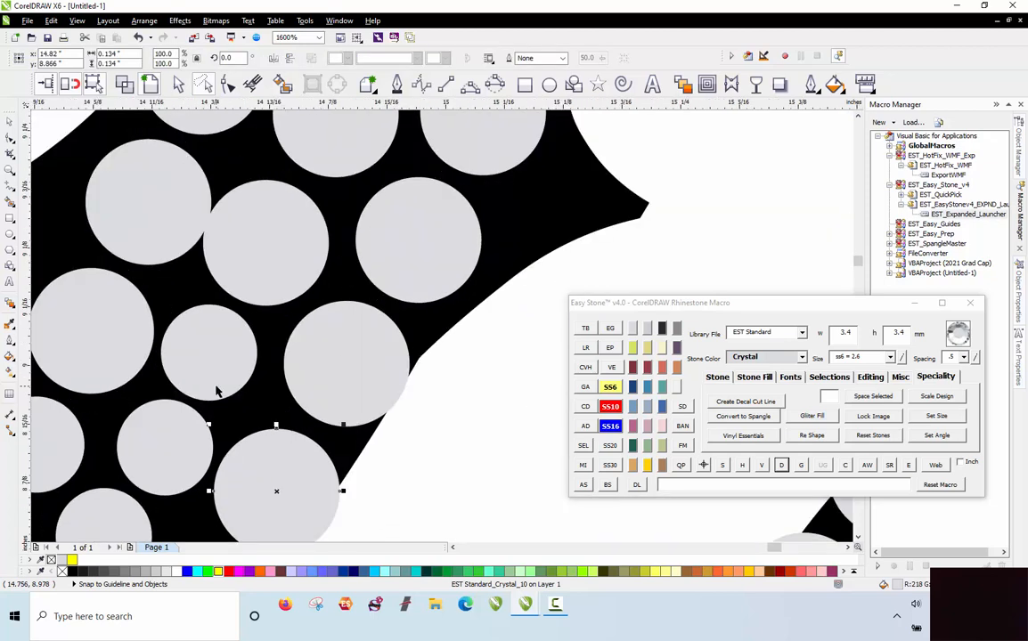
pyautogui.moveTo(157, 217); pyautogui.dragTo(145, 210)
pyautogui.scroll(-2, 214, 319)
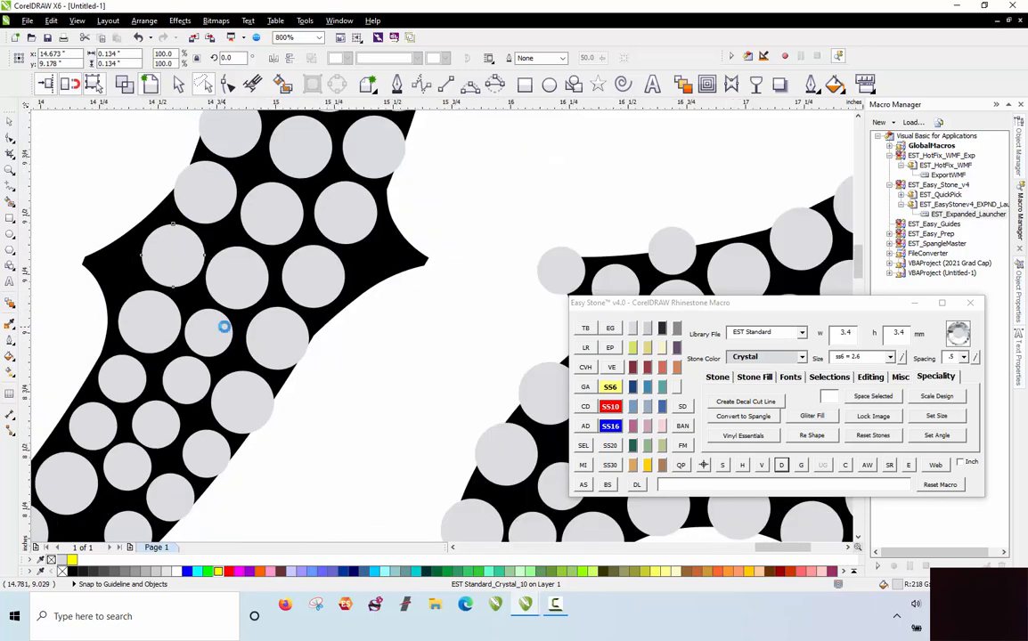
# Place three ss6 crystal stones around the outer spur on the 0's right side by copying the ss6 stone from the neighbouring 2.
pyautogui.click(318, 392)
pyautogui.scroll(1, 412, 300)
pyautogui.click(410, 300)
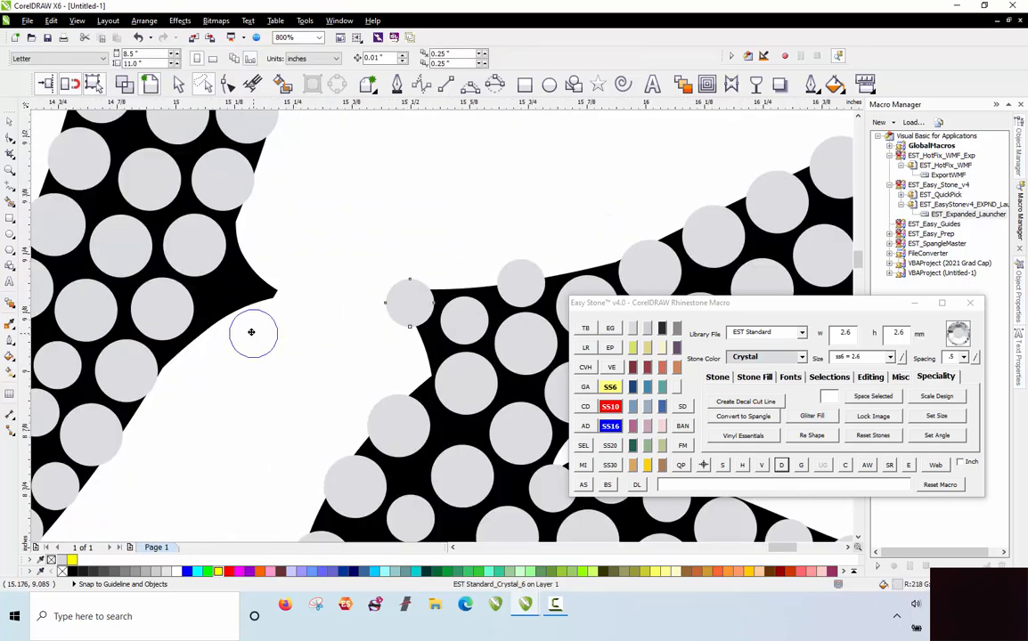
pyautogui.click(226, 325)
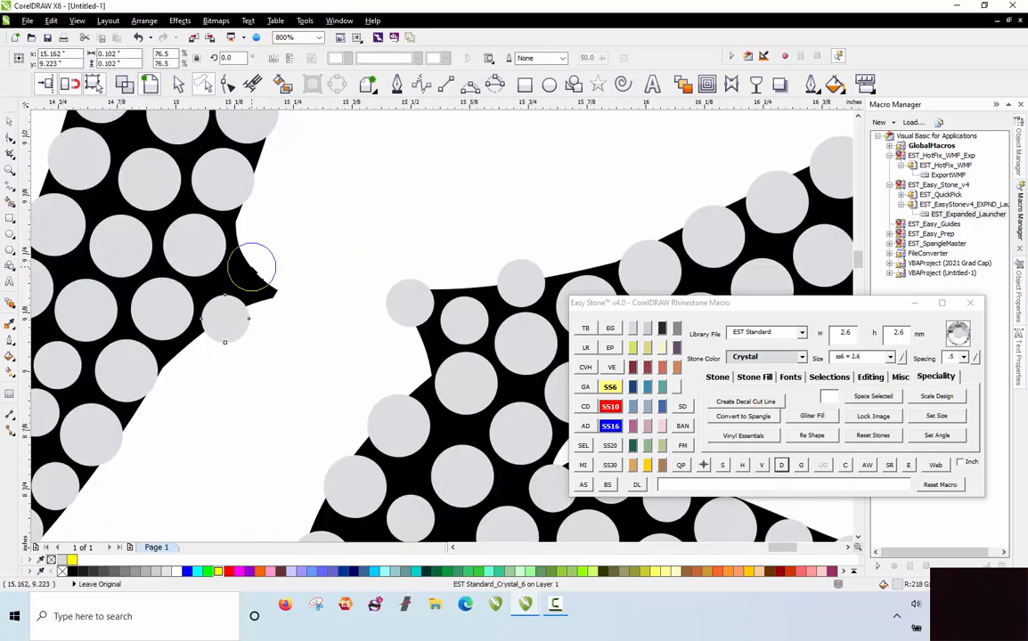
pyautogui.click(252, 265)
pyautogui.click(286, 313)
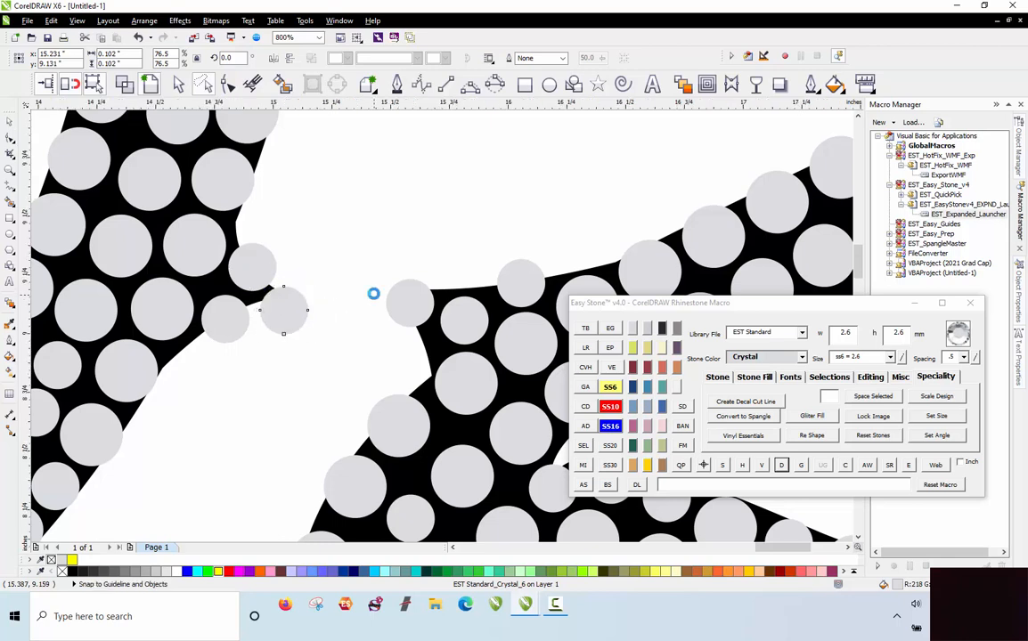
# Copy ss6 crystal stones to the inner spur on the 0's right side, arranging three around its point.
pyautogui.scroll(-1, 375, 298)
pyautogui.scroll(1, 294, 303)
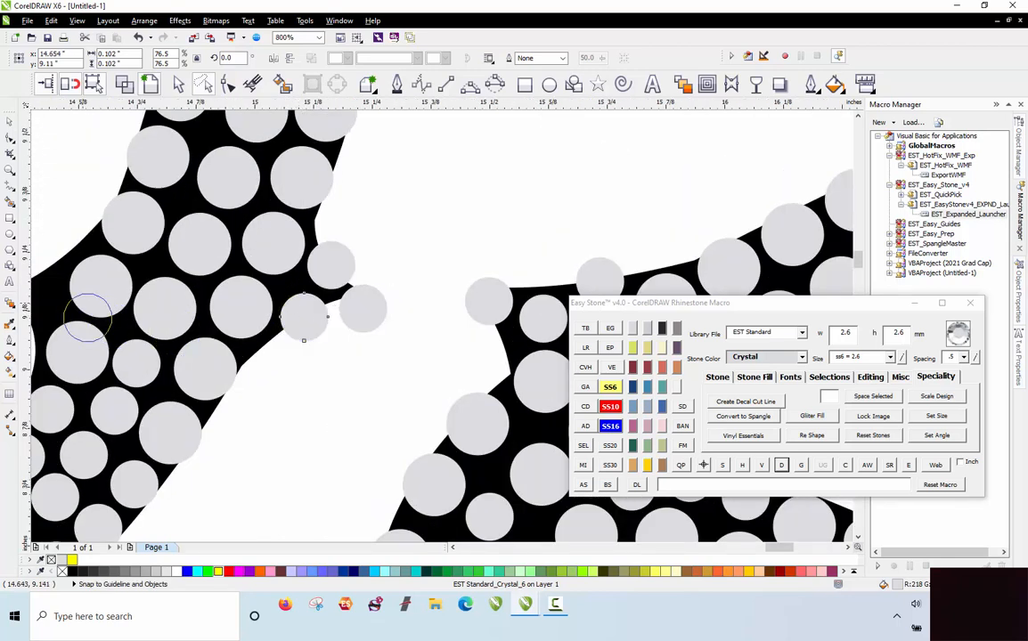
pyautogui.rightClick(44, 295)
pyautogui.moveTo(82, 303); pyautogui.dragTo(41, 295)
pyautogui.scroll(-1, 270, 310)
pyautogui.scroll(3, 123, 306)
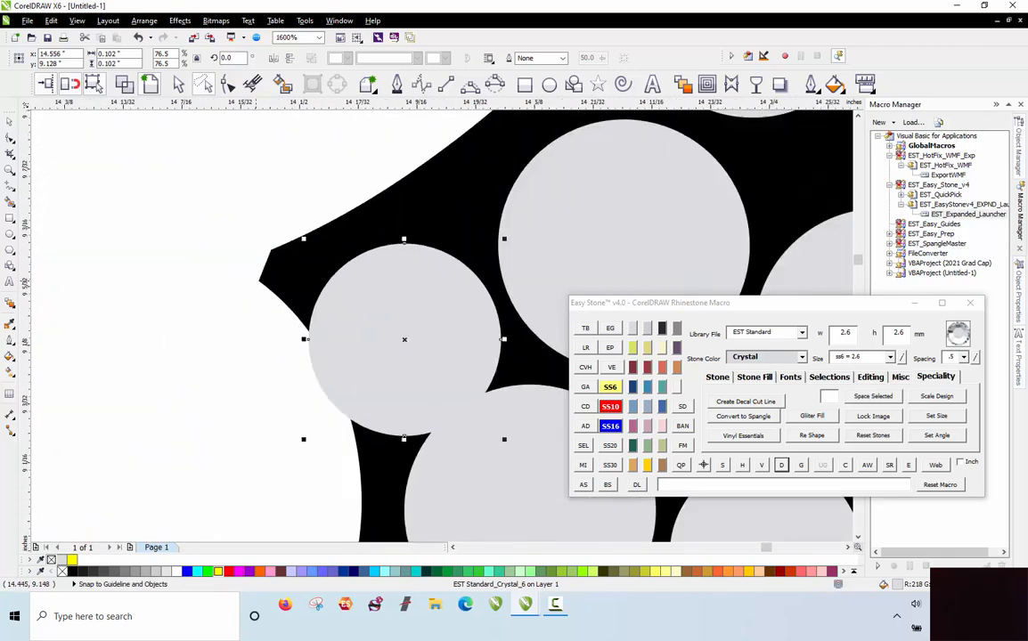
pyautogui.moveTo(391, 290); pyautogui.dragTo(350, 287)
pyautogui.scroll(-1, 293, 410)
pyautogui.moveTo(319, 364); pyautogui.dragTo(250, 297)
pyautogui.rightClick(347, 262)
pyautogui.rightClick(250, 298)
pyautogui.scroll(-3, 268, 311)
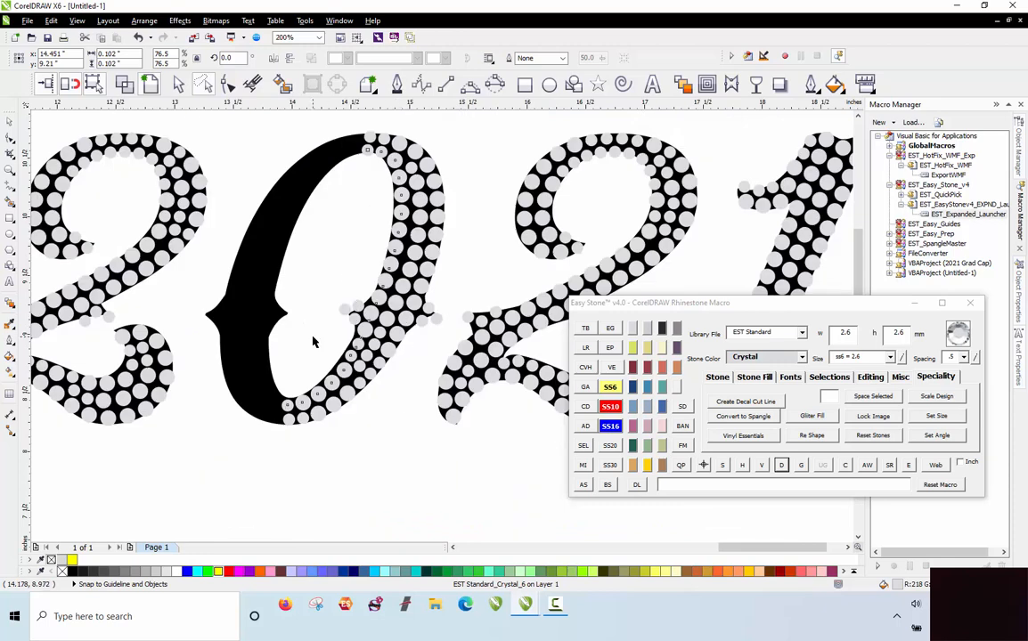
# Place an ss10 crystal stone at the top of the 0, beside the end of the outer-edge row of stones.
pyautogui.click(314, 336)
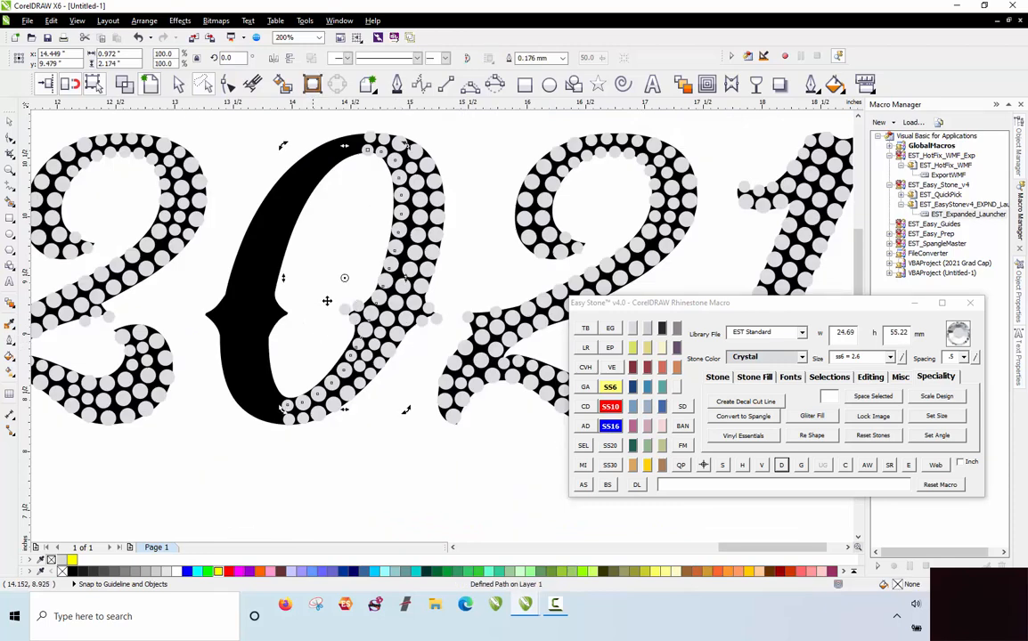
pyautogui.scroll(2, 367, 149)
pyautogui.moveTo(368, 146); pyautogui.dragTo(246, 151)
pyautogui.scroll(-1, 297, 146)
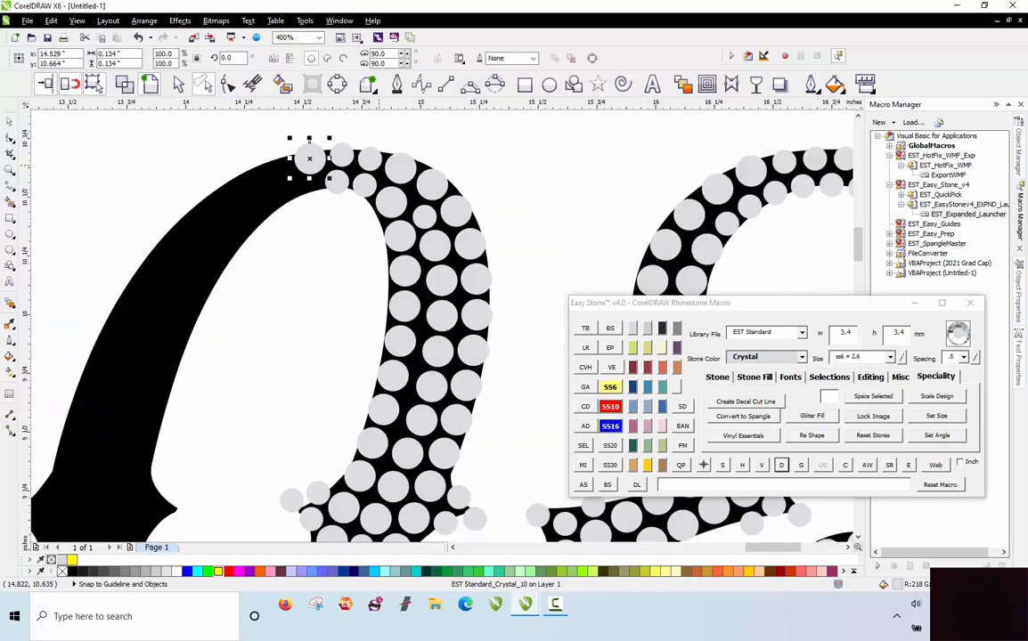
pyautogui.scroll(1, 293, 147)
pyautogui.scroll(-2, 392, 141)
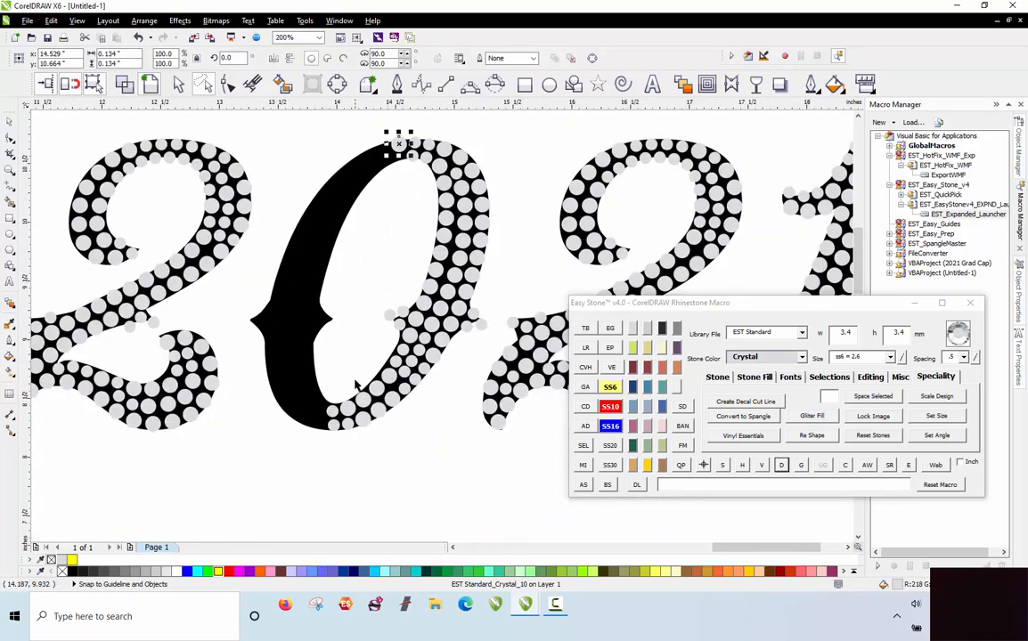
# Copy an ss10 stone to the inner edge at the 0's base and add a path of stones between the top and bottom outer-edge stones.
pyautogui.scroll(2, 457, 419)
pyautogui.moveTo(326, 415); pyautogui.dragTo(287, 351)
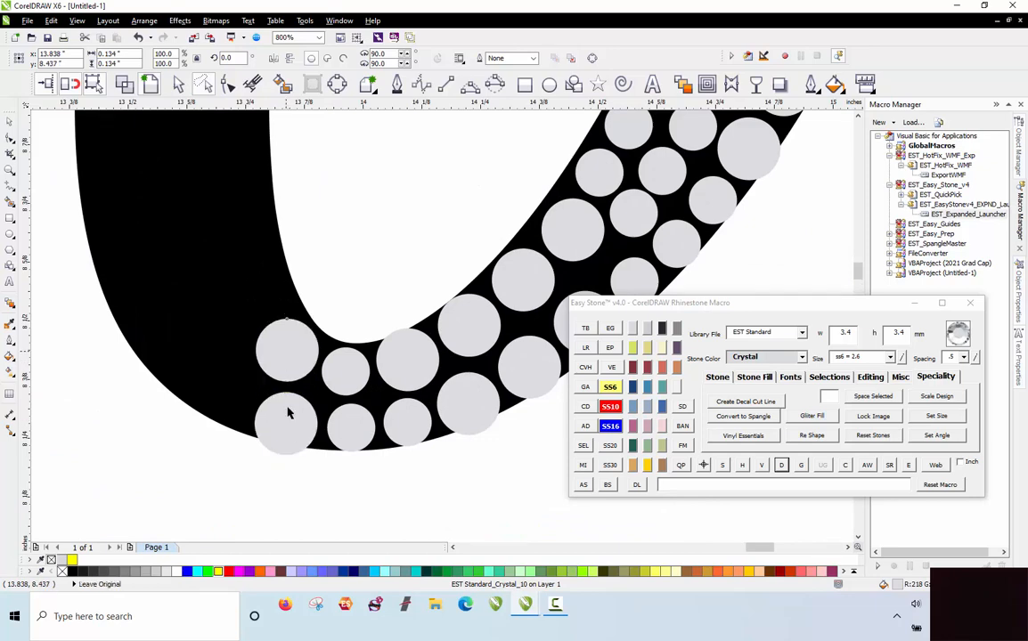
pyautogui.scroll(-2, 298, 438)
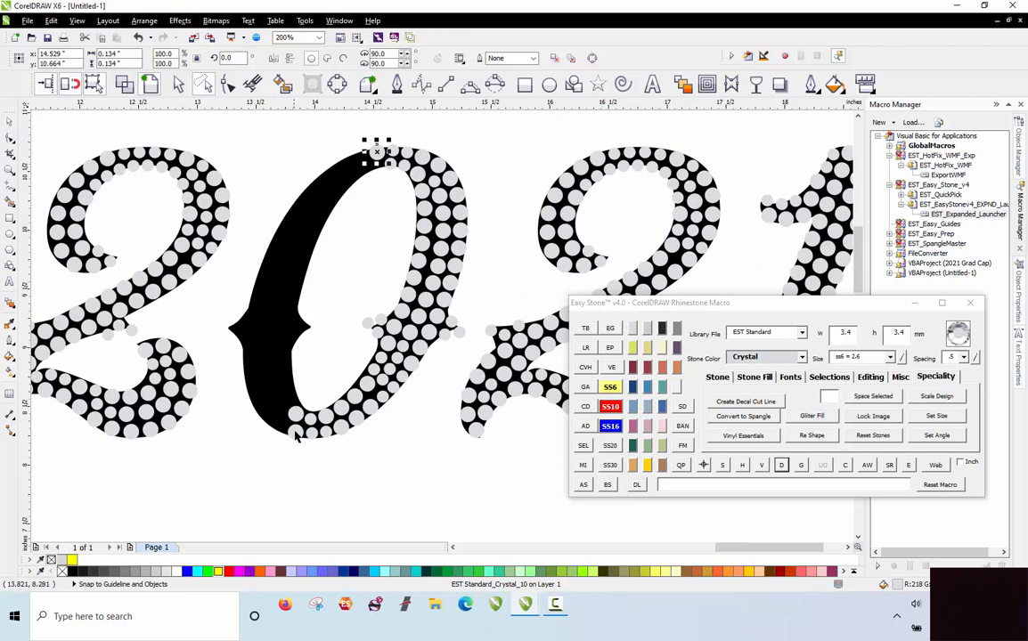
pyautogui.keyDown('shift'); pyautogui.click(296, 434); pyautogui.keyUp('shift')
pyautogui.click(583, 485)
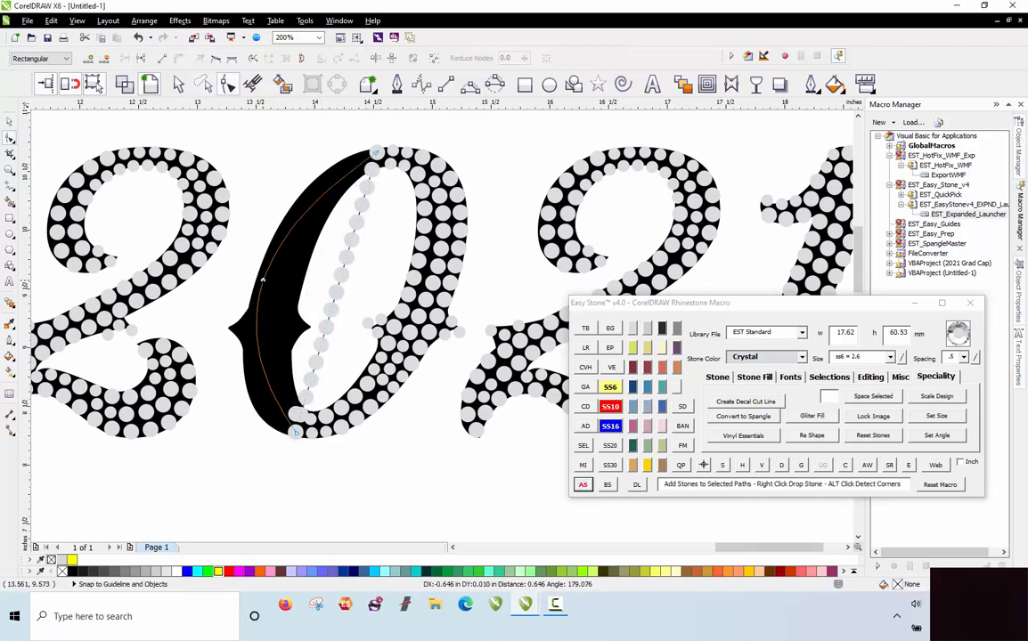
# Add a node midway along the new stone path and bend its upper half along the 0's left outer edge.
pyautogui.scroll(2, 262, 285)
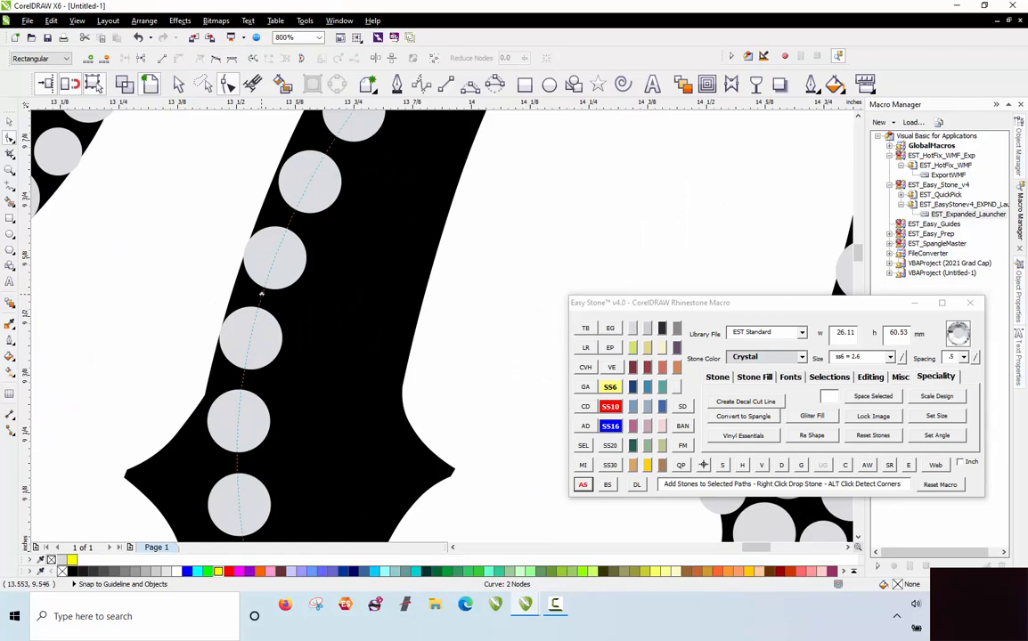
pyautogui.doubleClick(261, 293)
pyautogui.moveTo(261, 294); pyautogui.dragTo(245, 287)
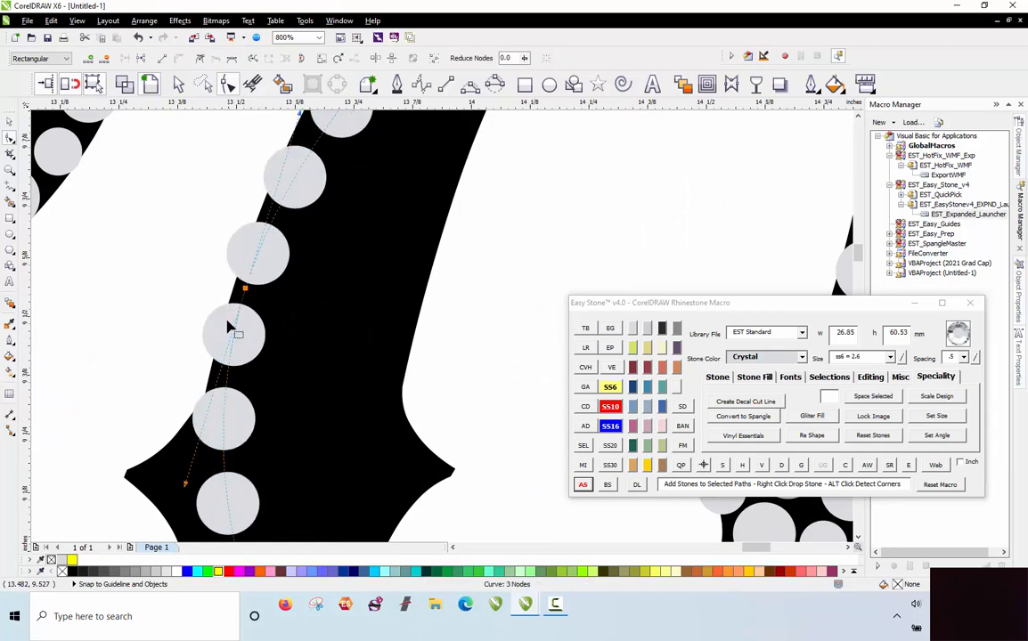
pyautogui.scroll(-2, 241, 306)
pyautogui.scroll(1, 297, 201)
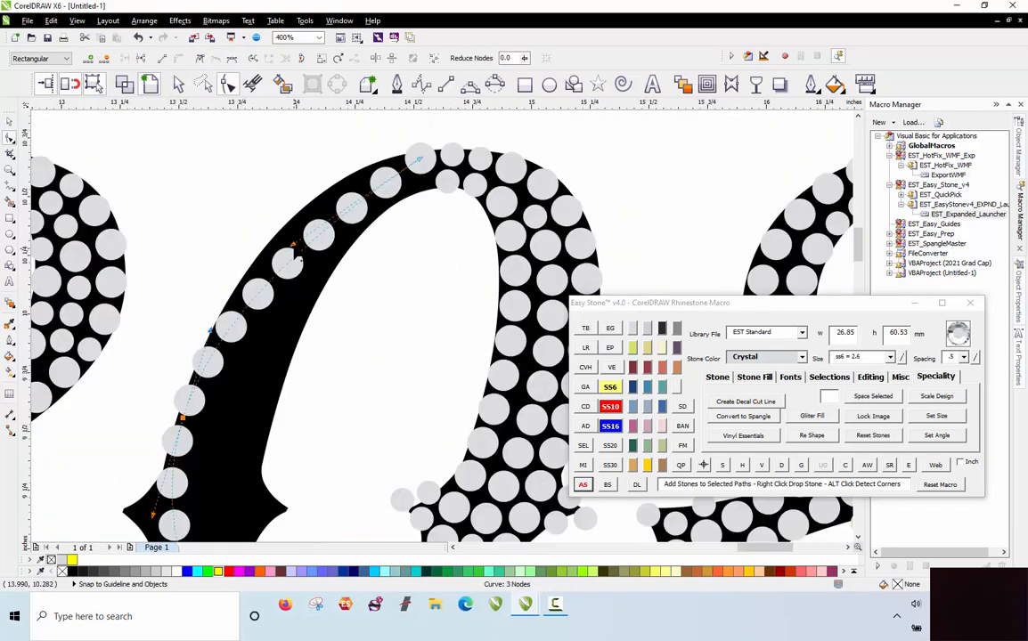
pyautogui.moveTo(295, 250); pyautogui.dragTo(306, 175)
pyautogui.scroll(-2, 303, 176)
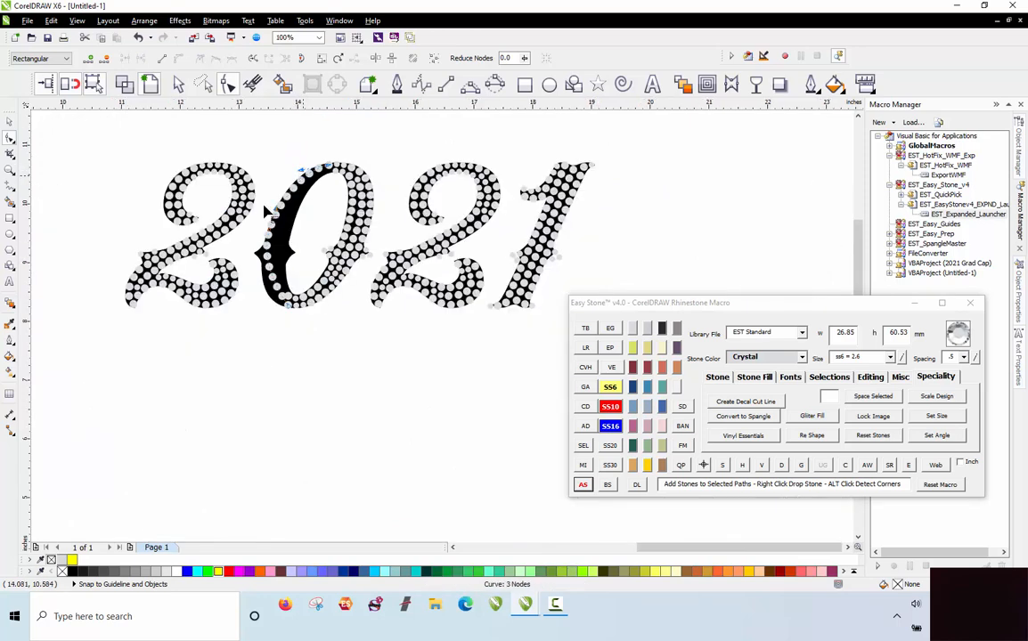
# Bend the lower half of the stone path to follow the 0's left outer curve down to the base.
pyautogui.scroll(3, 337, 446)
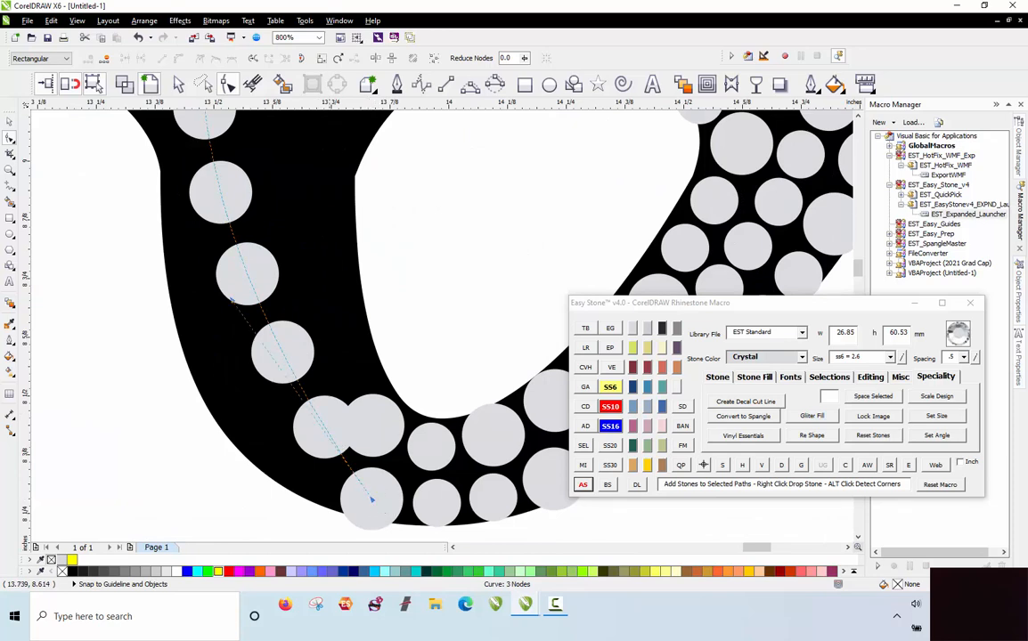
pyautogui.scroll(-1, 327, 352)
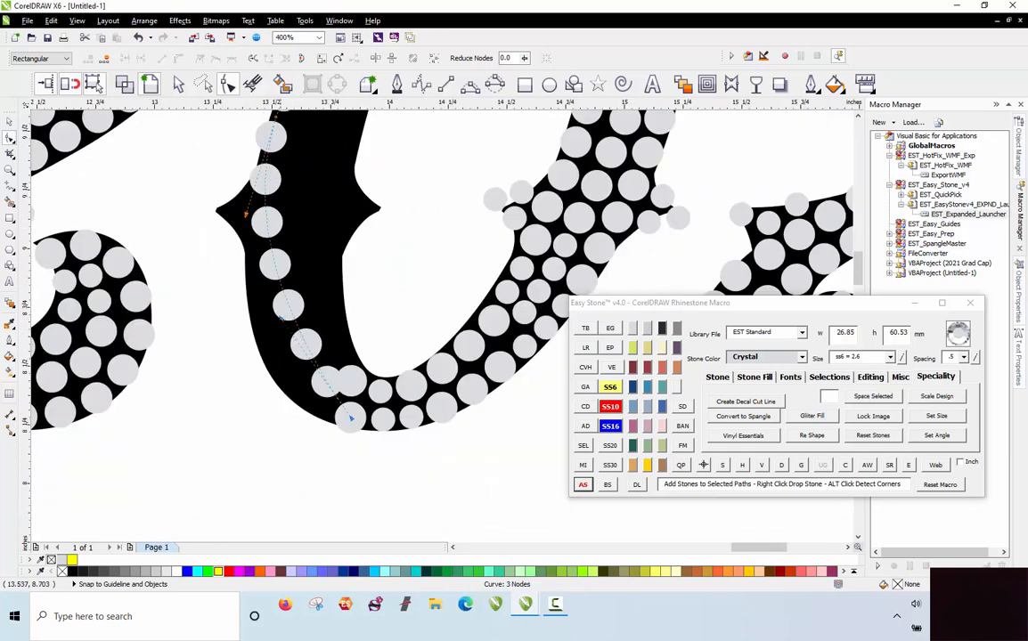
pyautogui.moveTo(281, 318); pyautogui.dragTo(232, 409)
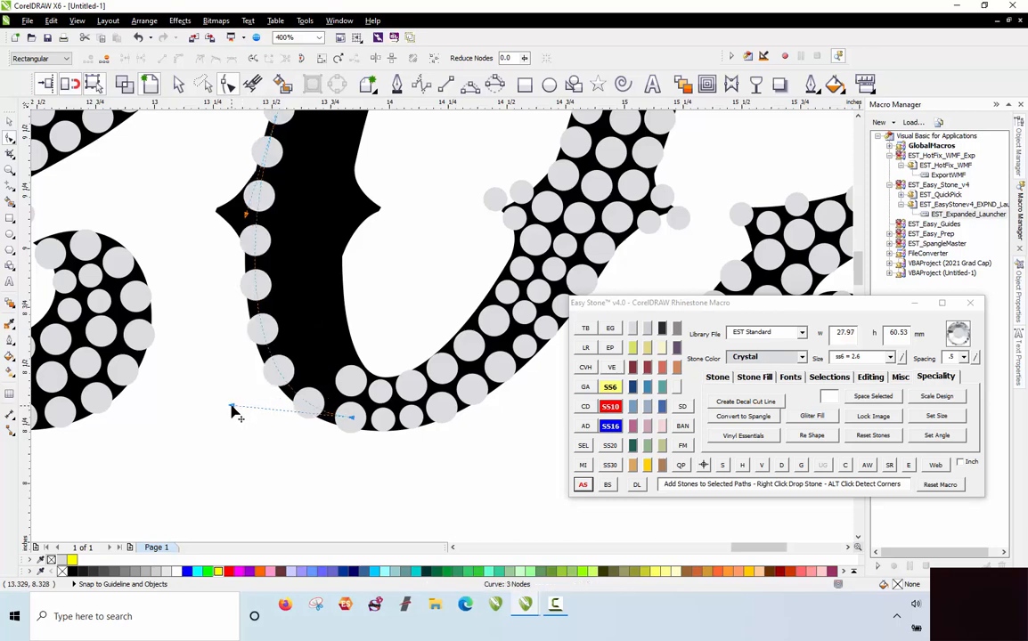
pyautogui.scroll(-1, 235, 411)
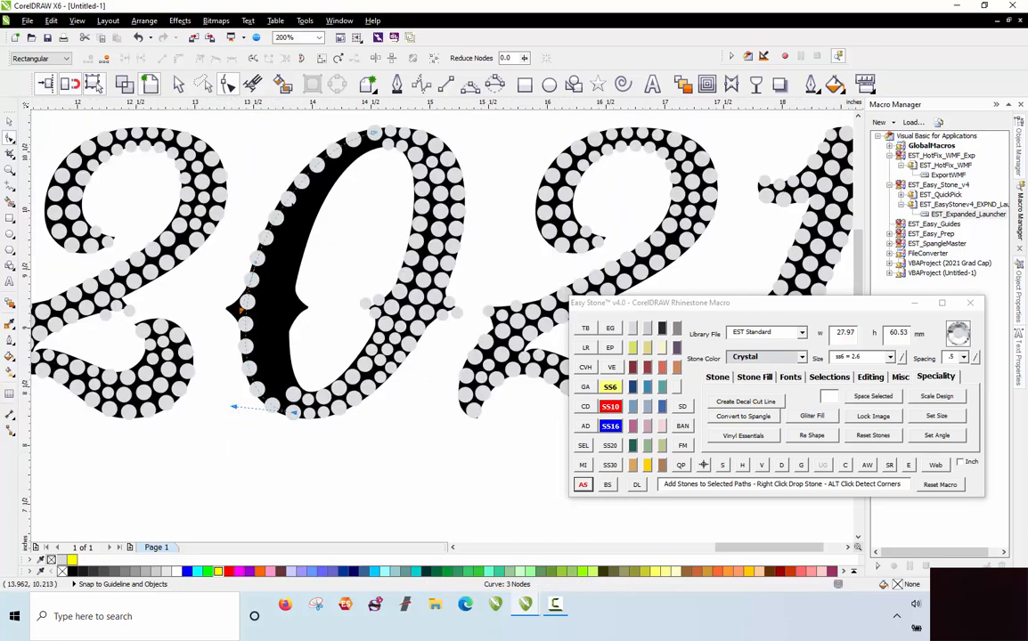
# Add more ss10 stones to the 0's left outer-edge row to close up its gaps, and delete the row's path.
pyautogui.press('space')
pyautogui.click(236, 264)
pyautogui.click(258, 260)
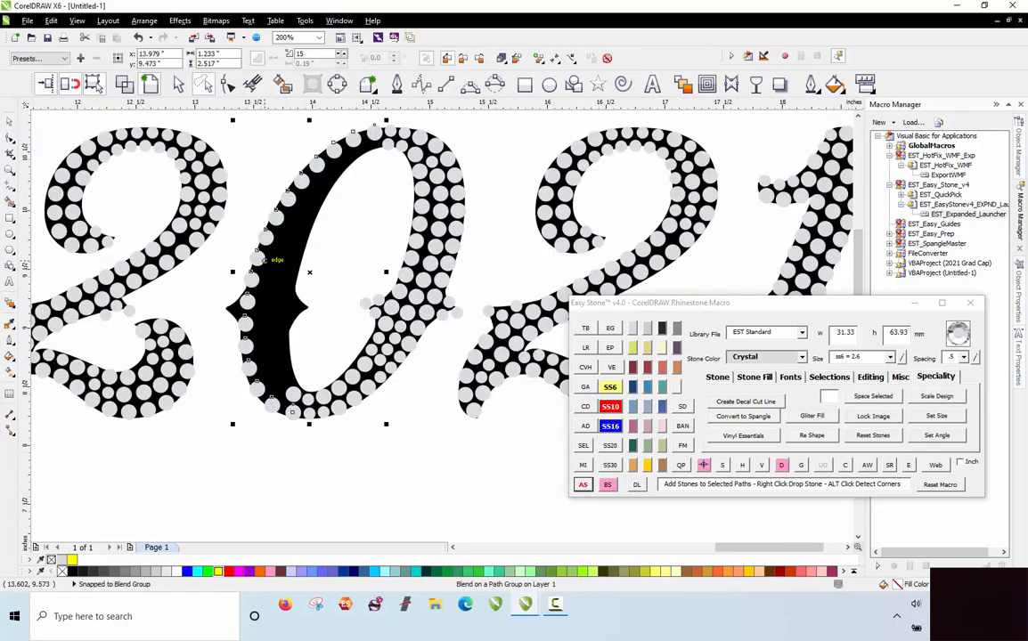
pyautogui.click(705, 466)
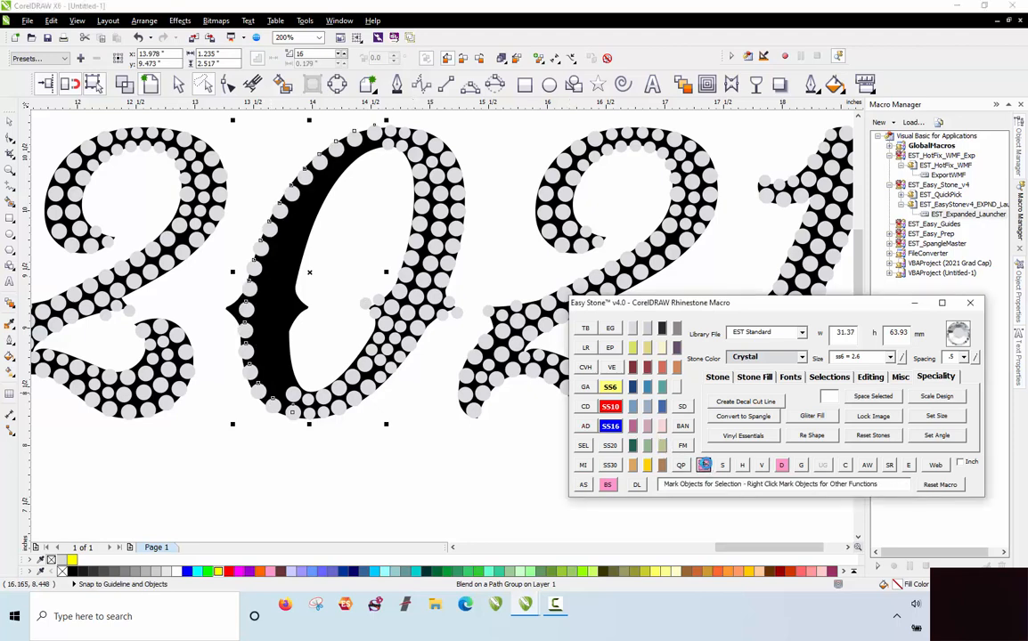
pyautogui.click(704, 465)
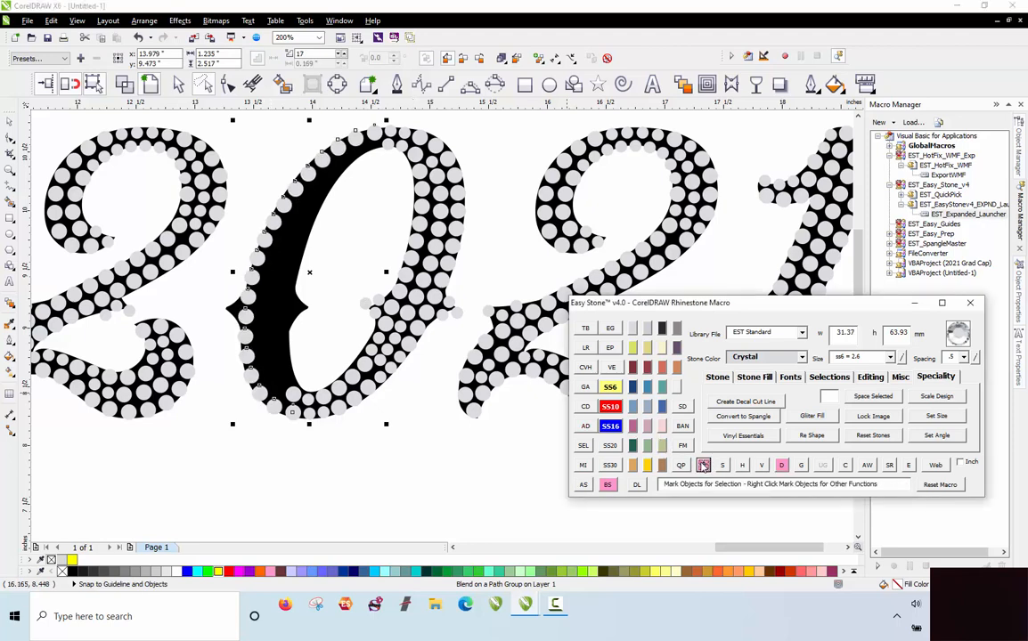
pyautogui.click(703, 465)
pyautogui.click(704, 465)
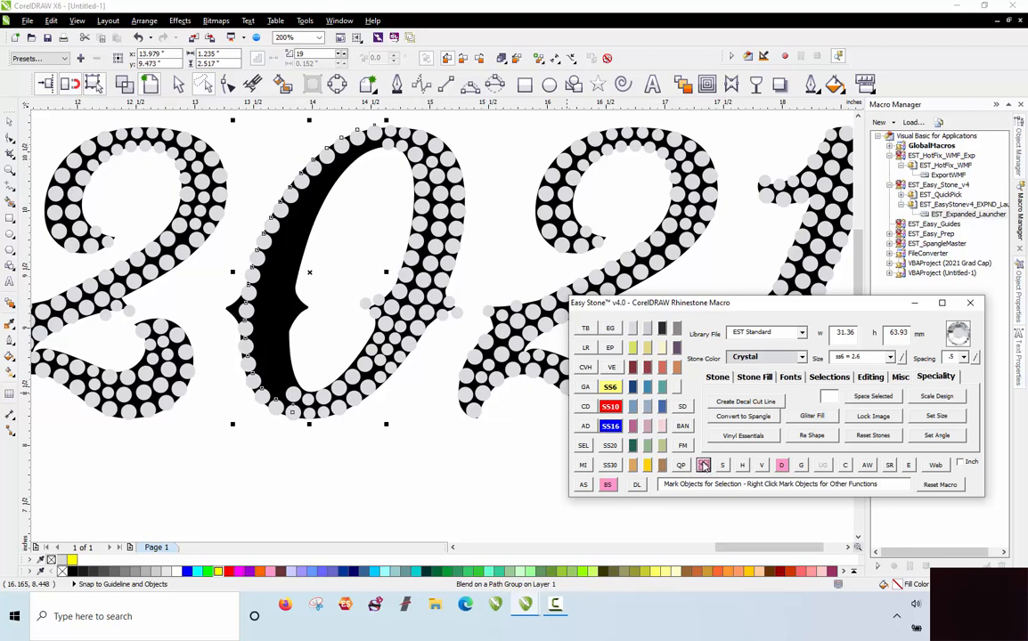
pyautogui.click(703, 467)
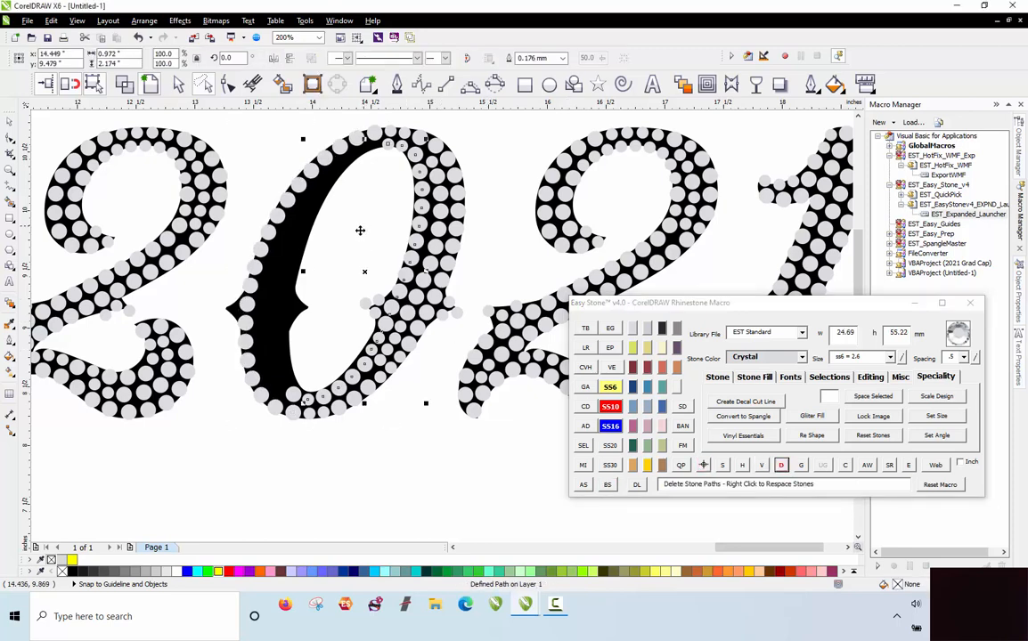
pyautogui.click(316, 455)
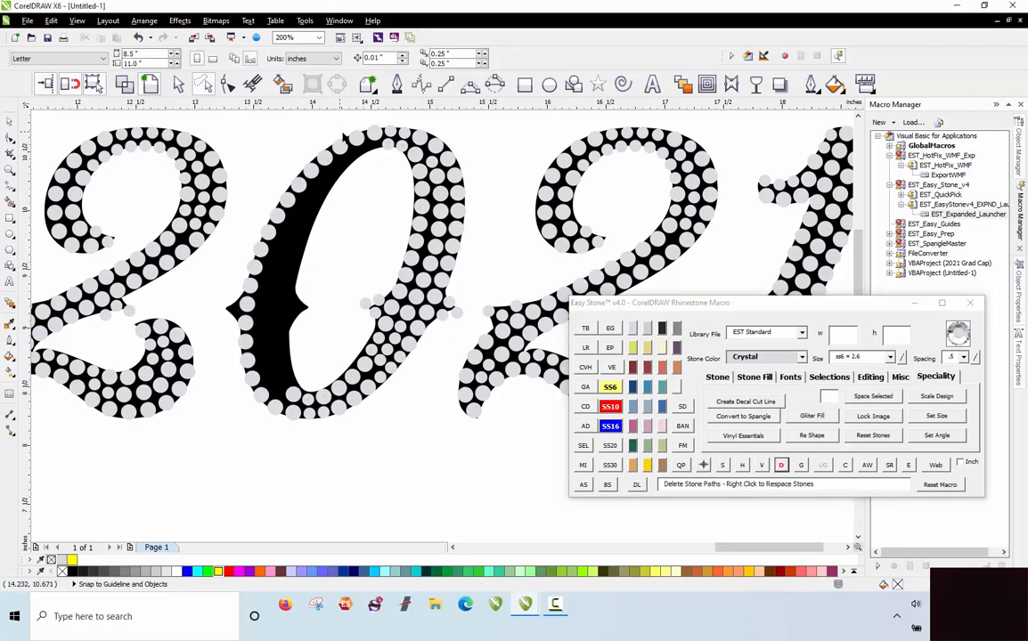
# Copy three ss6 stones and one ss10 stone along the inner edge at the 0's upper-left curve.
pyautogui.scroll(4, 365, 134)
pyautogui.click(454, 232)
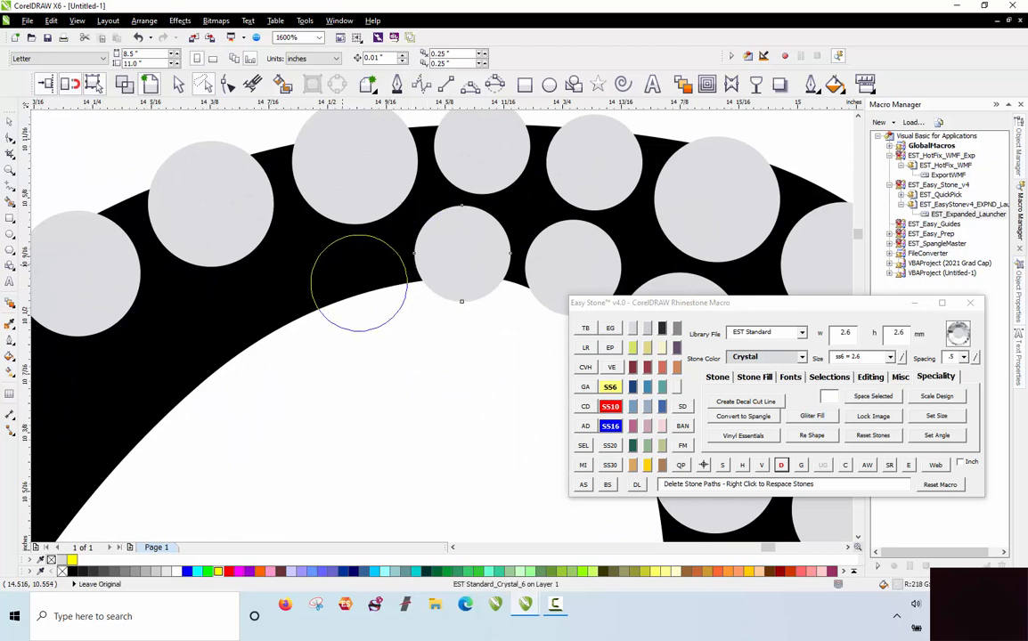
pyautogui.moveTo(342, 265); pyautogui.dragTo(225, 305)
pyautogui.rightClick(228, 297)
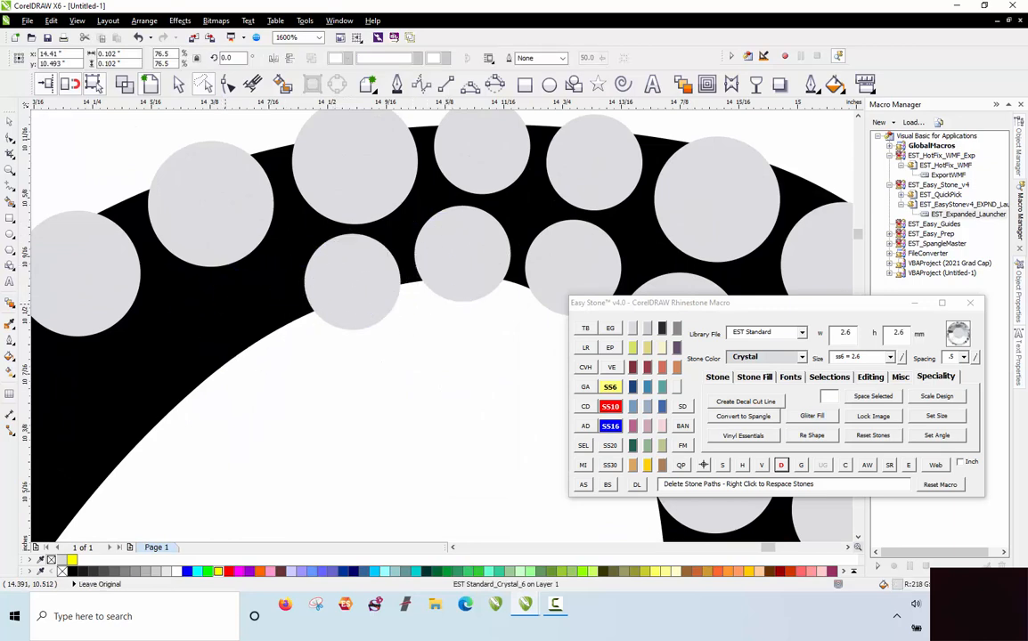
pyautogui.scroll(-1, 225, 304)
pyautogui.scroll(1, 276, 273)
pyautogui.moveTo(310, 253); pyautogui.dragTo(213, 310)
pyautogui.rightClick(231, 302)
pyautogui.scroll(-1, 334, 204)
pyautogui.moveTo(263, 200); pyautogui.dragTo(219, 267)
pyautogui.rightClick(242, 303)
pyautogui.scroll(-2, 218, 267)
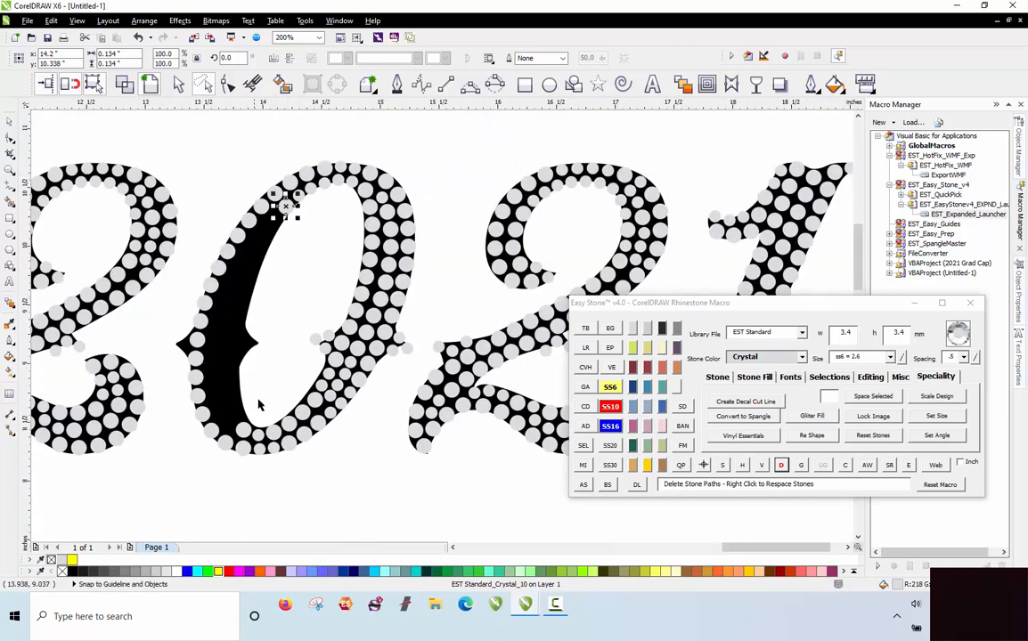
# Add a path of ss10 stones between the upper and lower inner-edge stones and bend it along the 0's left inner edge.
pyautogui.keyDown('shift'); pyautogui.click(240, 438); pyautogui.keyUp('shift')
pyautogui.click(583, 484)
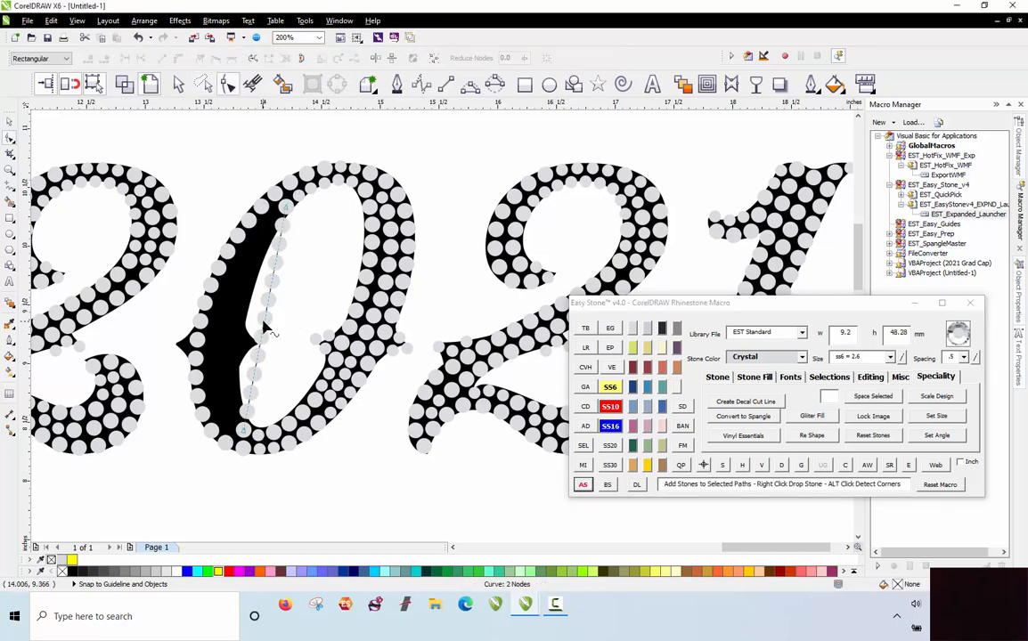
pyautogui.moveTo(264, 324); pyautogui.dragTo(234, 335)
# Select the 0's left inner-edge row and delete its path, keeping the stones in place.
pyautogui.press('space')
pyautogui.click(273, 257)
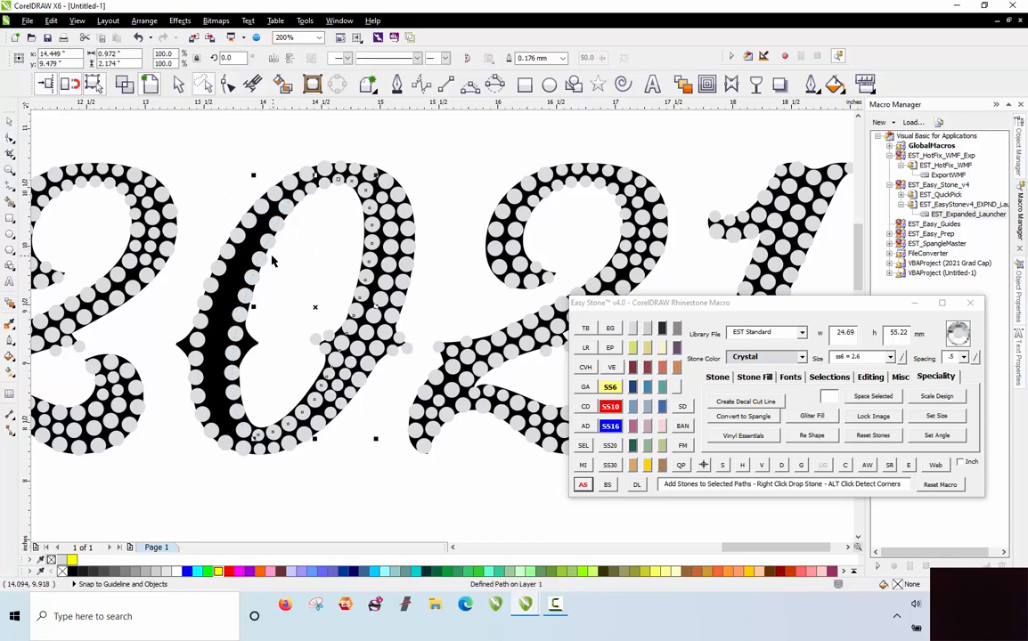
pyautogui.click(259, 260)
pyautogui.click(781, 465)
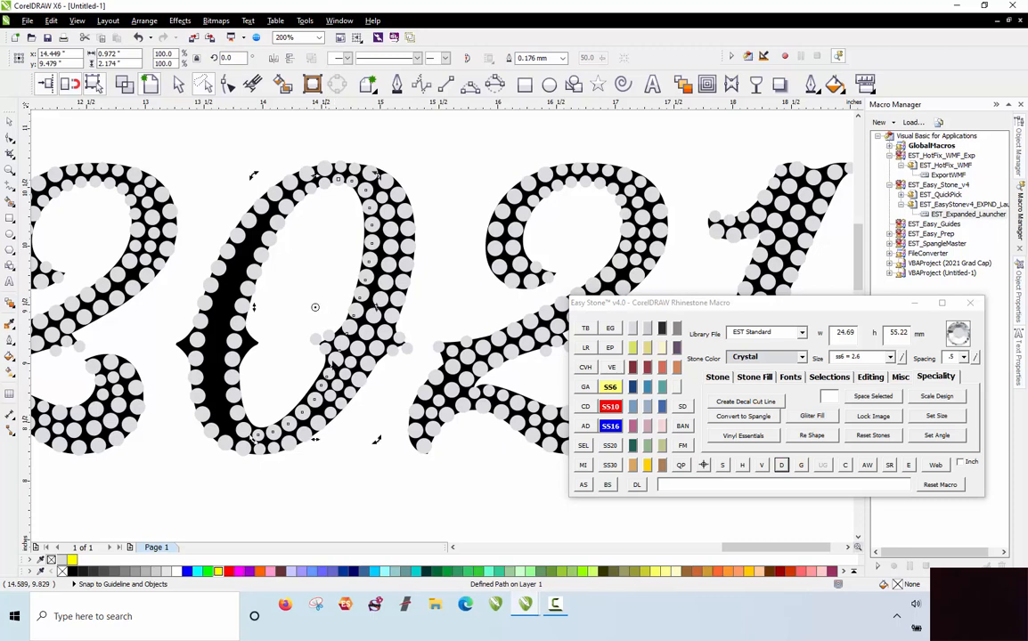
pyautogui.click(374, 516)
# Check the digits in wireframe view for leftover paths, return to the filled view, and select the path on the 0's right inner edge.
pyautogui.click(230, 359)
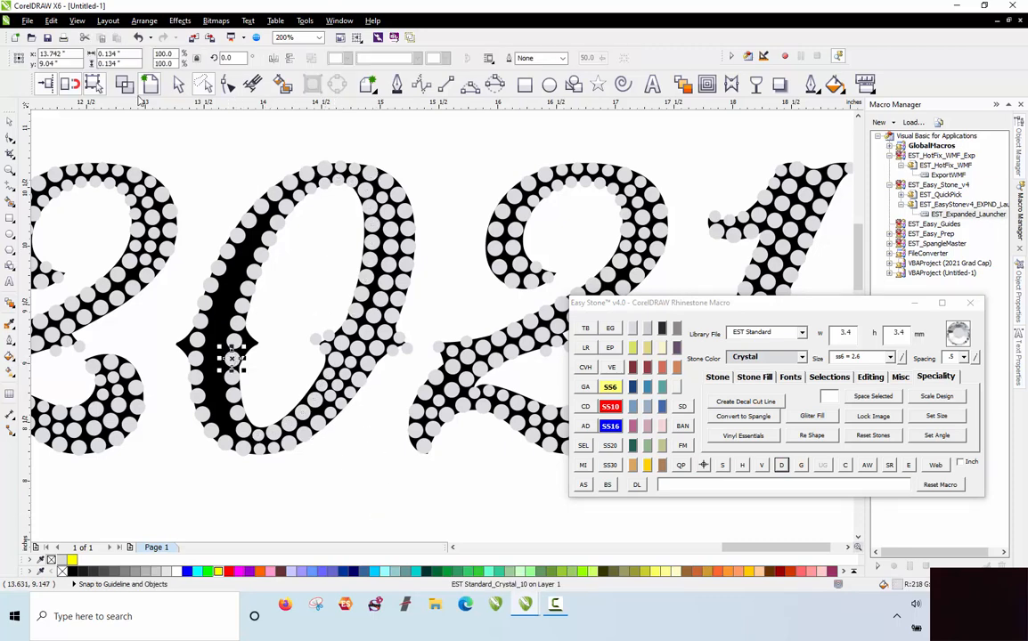
pyautogui.click(149, 84)
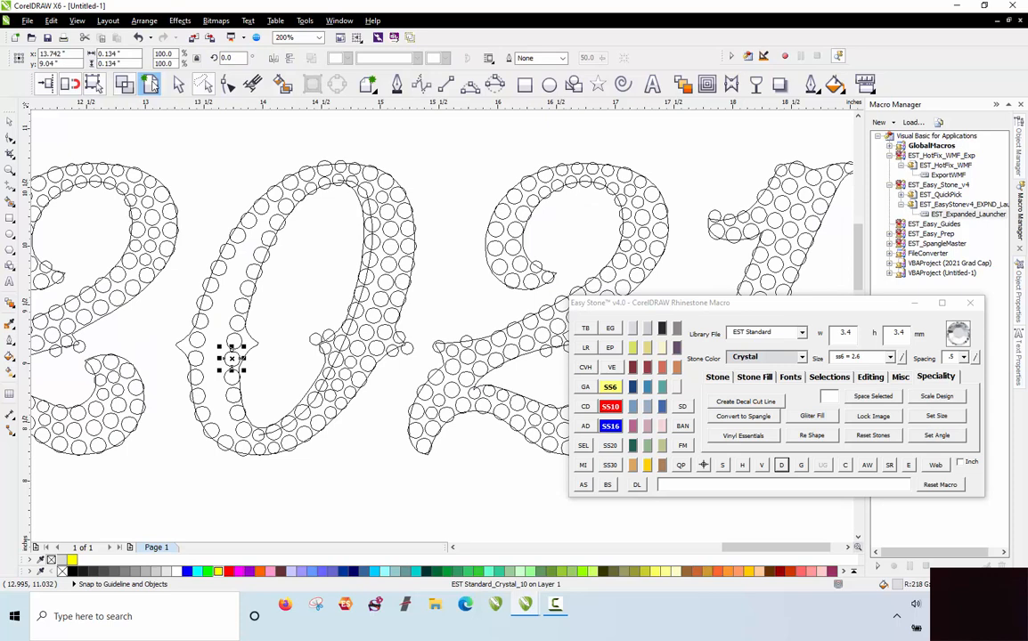
pyautogui.click(152, 85)
pyautogui.click(353, 311)
# Copy two ss6 stones between the edge rows at the 0's lower-left bend, and place a third copy above them changed to ss10.
pyautogui.scroll(2, 209, 459)
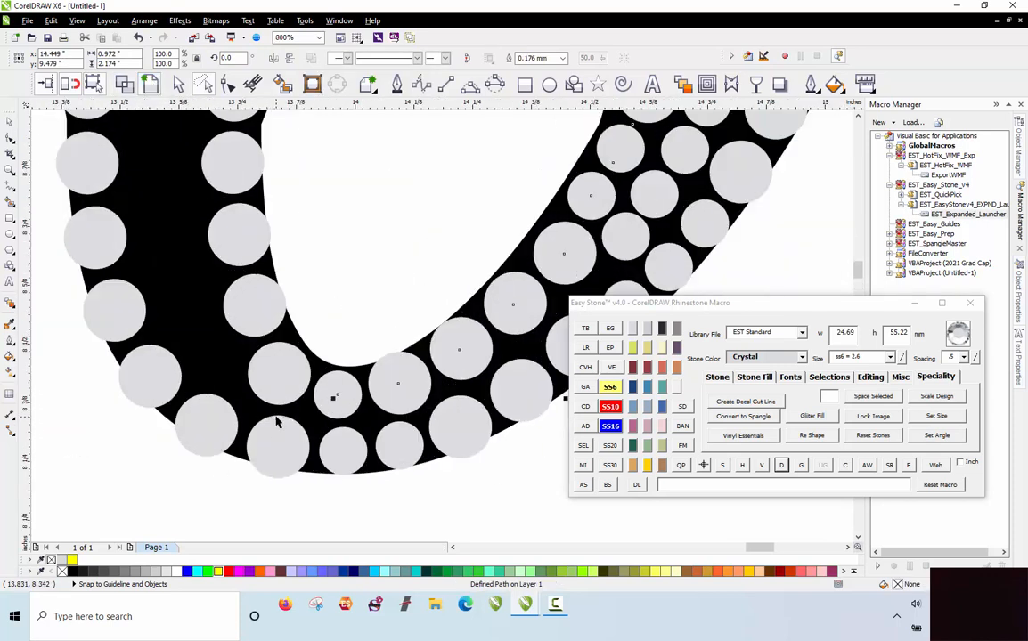
pyautogui.scroll(1, 277, 423)
pyautogui.moveTo(418, 374); pyautogui.dragTo(180, 317)
pyautogui.scroll(-1, 328, 375)
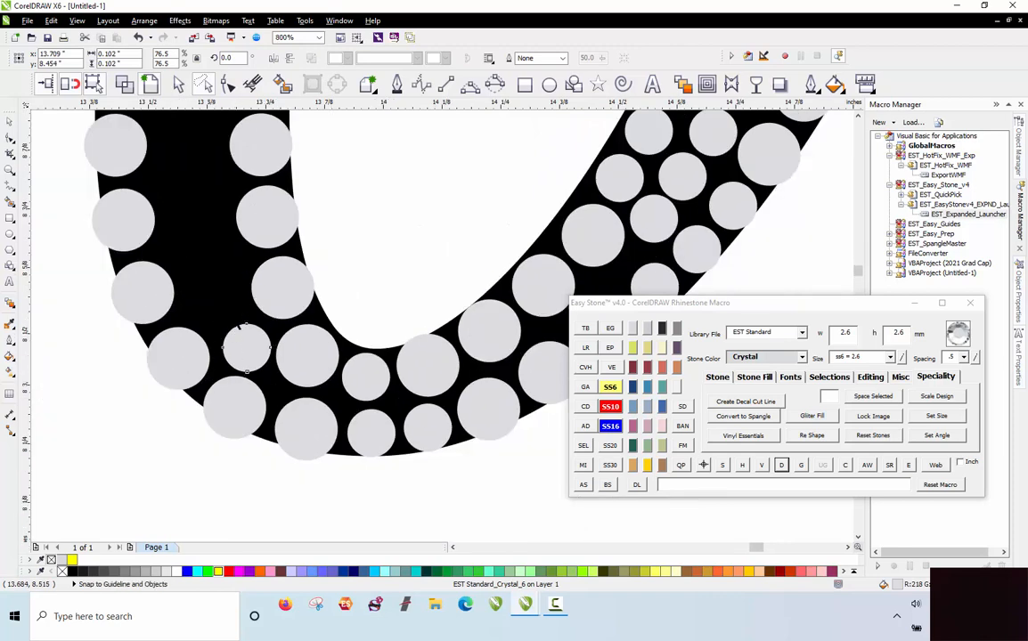
pyautogui.scroll(1, 238, 325)
pyautogui.moveTo(247, 376); pyautogui.dragTo(188, 284)
pyautogui.moveTo(188, 283); pyautogui.dragTo(151, 164)
pyautogui.click(612, 410)
pyautogui.scroll(-1, 374, 453)
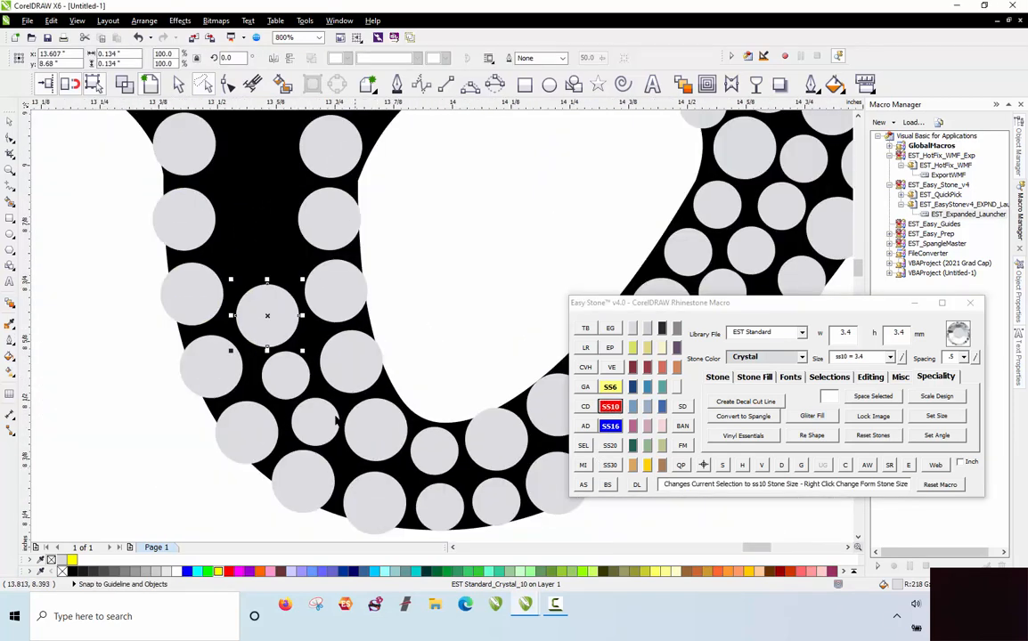
# Copy four ss10 stones up the middle of the 0's left stem to the level of the spurs.
pyautogui.scroll(1, 269, 229)
pyautogui.moveTo(267, 357); pyautogui.dragTo(247, 217)
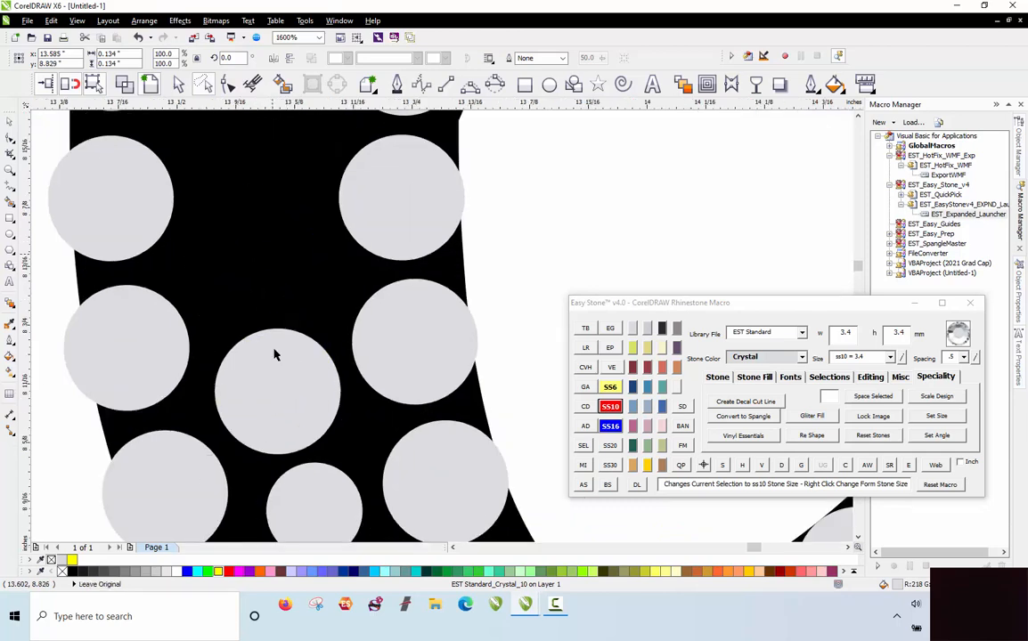
pyautogui.scroll(-1, 274, 357)
pyautogui.scroll(1, 277, 287)
pyautogui.moveTo(267, 354); pyautogui.dragTo(263, 217)
pyautogui.moveTo(262, 217); pyautogui.dragTo(264, 129)
pyautogui.scroll(-1, 287, 395)
pyautogui.scroll(1, 263, 215)
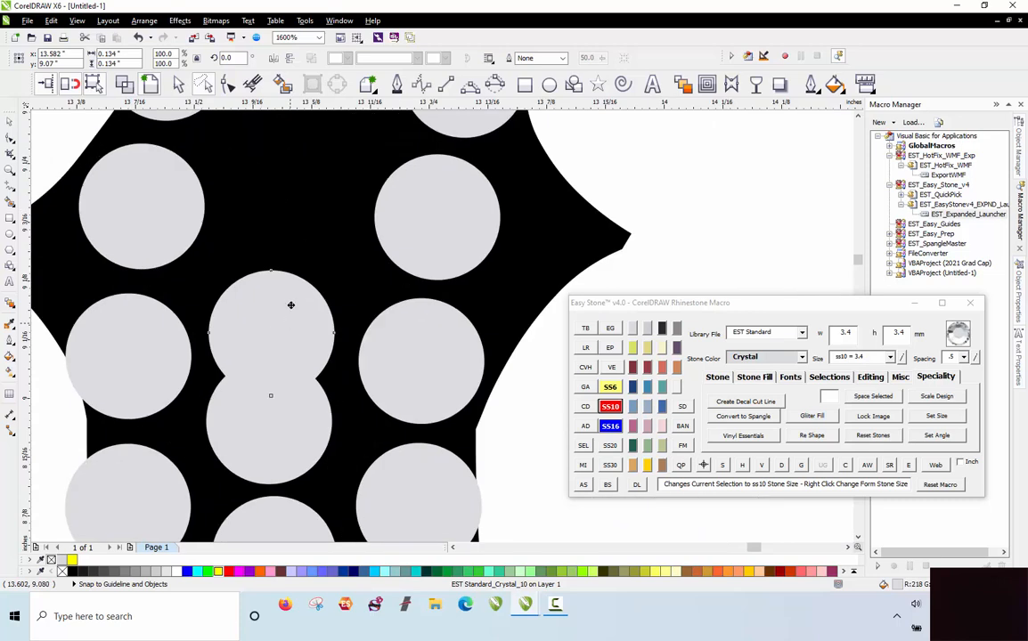
pyautogui.moveTo(291, 308); pyautogui.dragTo(306, 169)
pyautogui.scroll(-2, 276, 409)
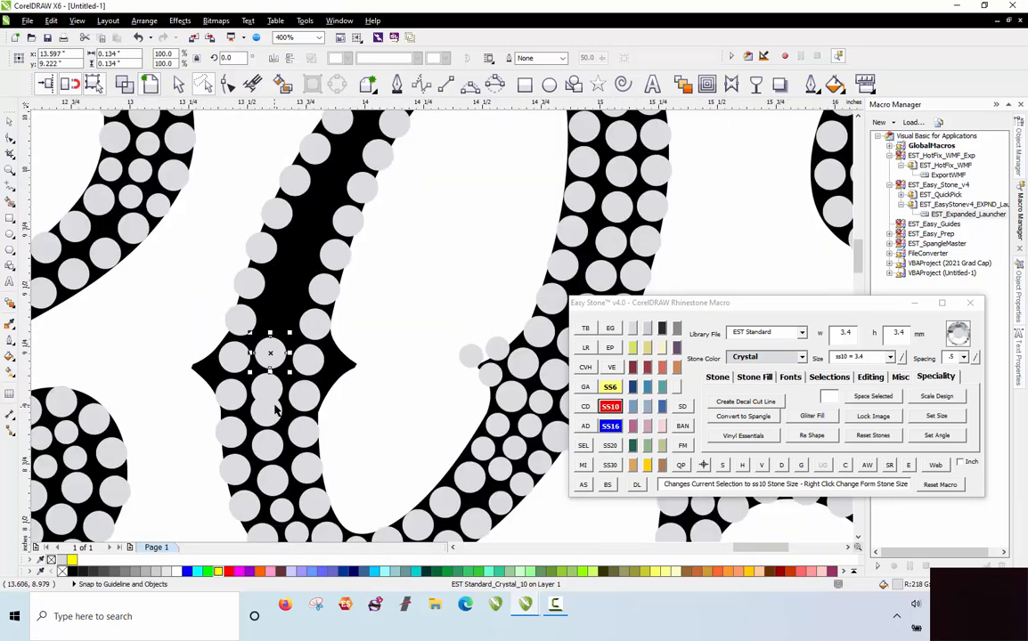
# Place an ss6 stone between the rows in the 0's upper-left stem, change the adjacent inner-edge stone to ss6, and reposition both to even the gaps.
pyautogui.scroll(-2, 330, 222)
pyautogui.scroll(3, 348, 221)
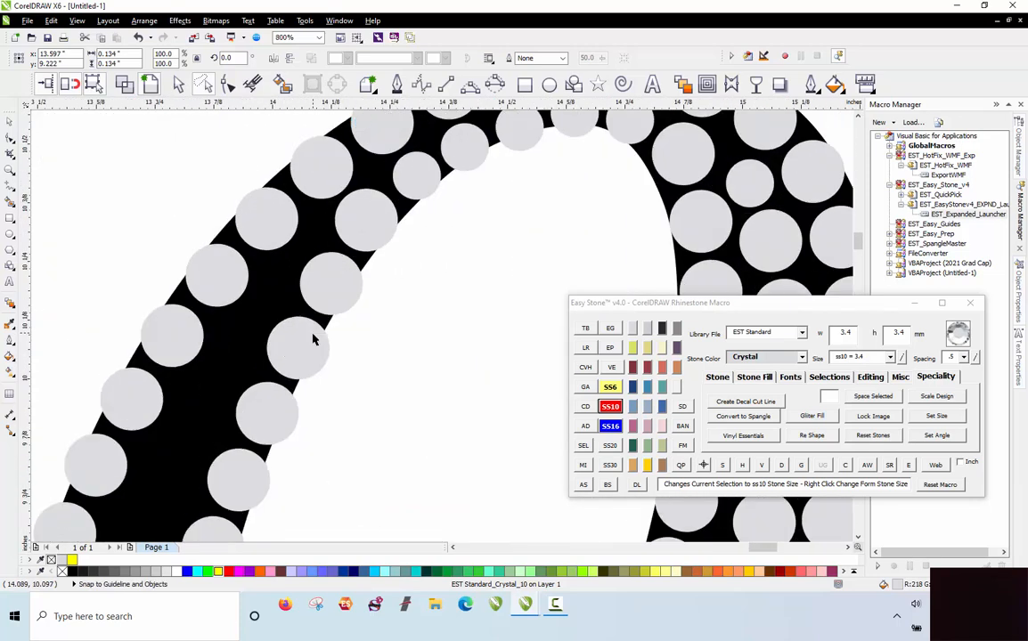
pyautogui.moveTo(417, 175); pyautogui.dragTo(277, 284)
pyautogui.scroll(1, 317, 262)
pyautogui.click(361, 287)
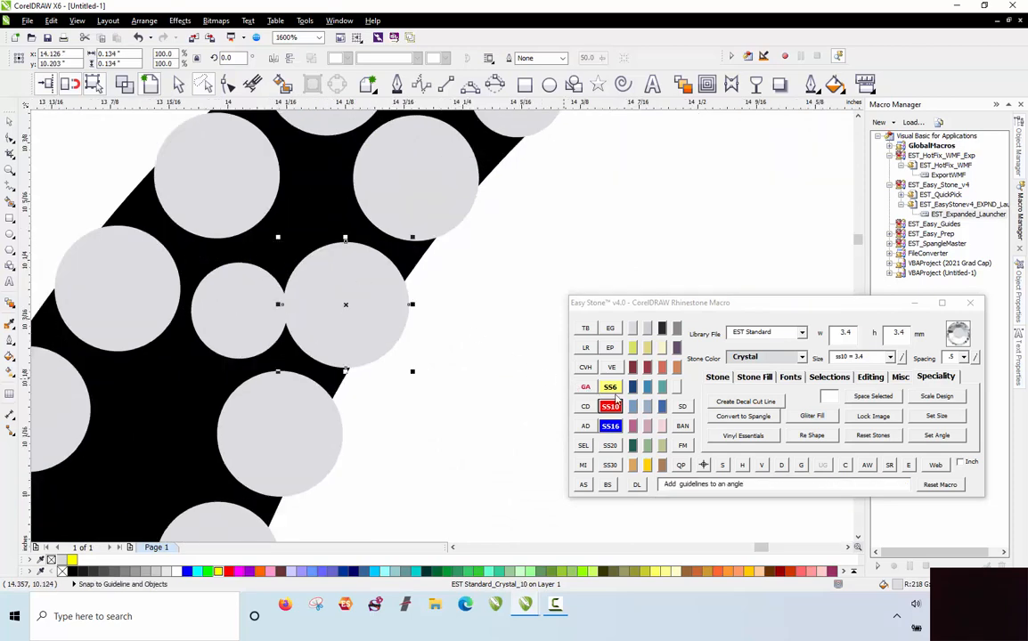
pyautogui.moveTo(344, 304); pyautogui.dragTo(359, 289)
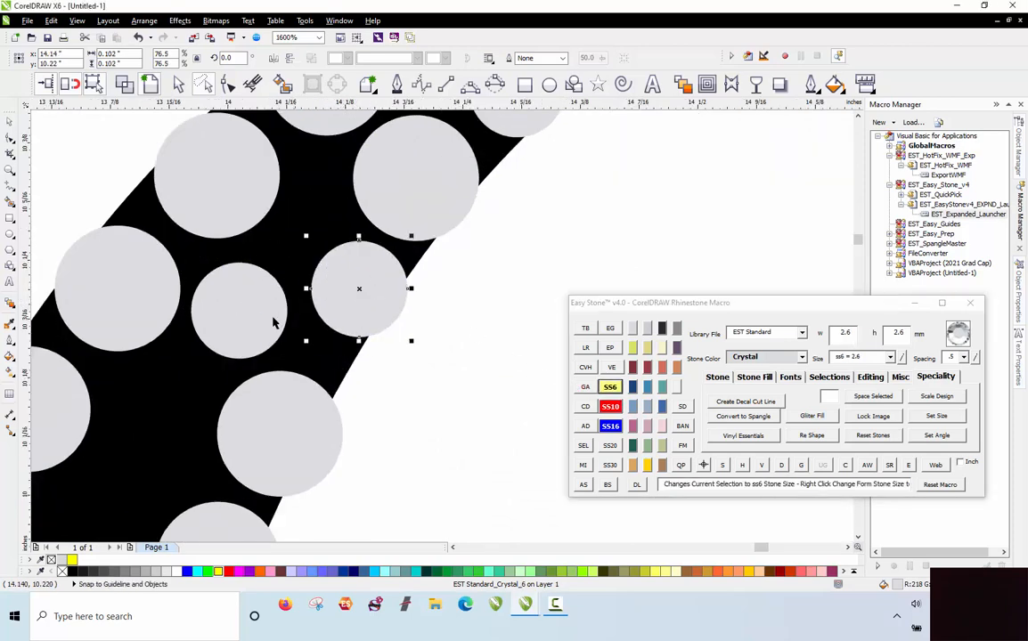
pyautogui.moveTo(253, 308); pyautogui.dragTo(230, 305)
pyautogui.click(360, 310)
pyautogui.click(256, 206)
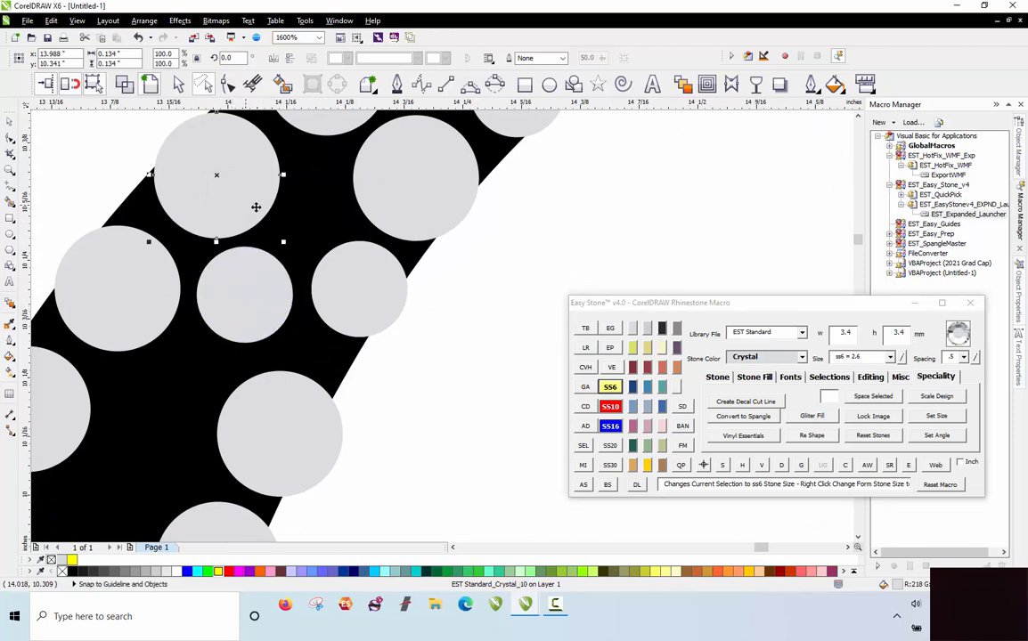
# Change the outer-edge stone in the 0's upper-left stem to ss6, and reposition it with the neighbouring middle and inner-edge ss6 stones.
pyautogui.click(609, 387)
pyautogui.scroll(-2, 284, 294)
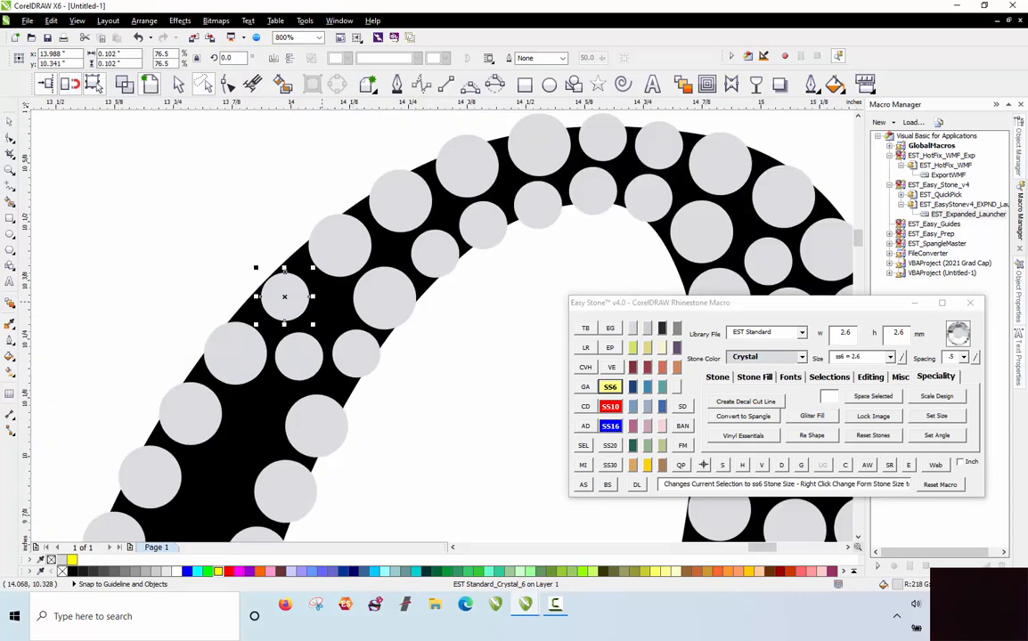
pyautogui.scroll(2, 284, 294)
pyautogui.moveTo(266, 306); pyautogui.dragTo(266, 271)
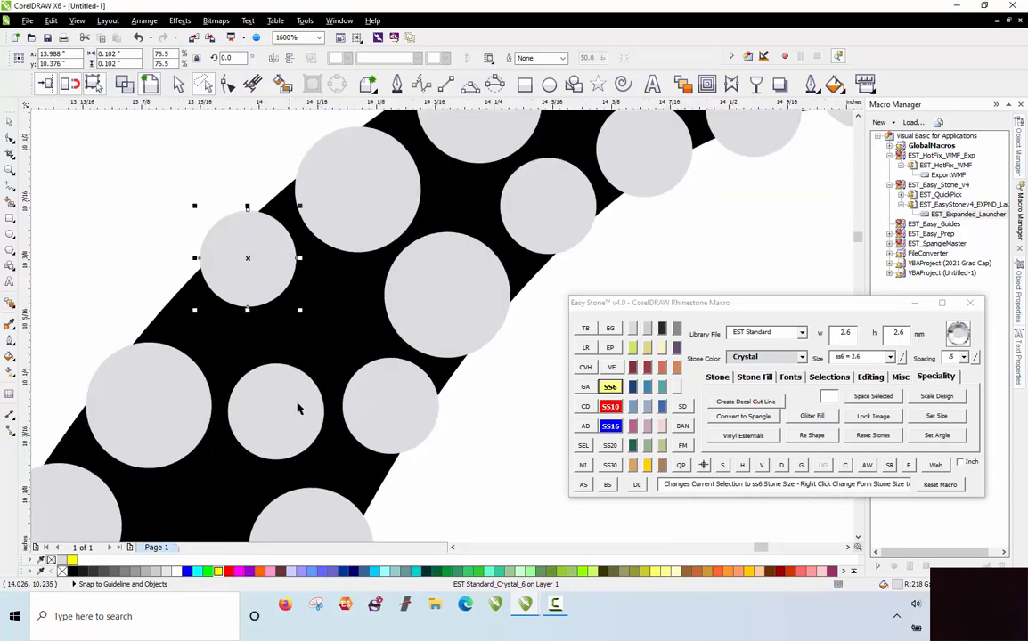
pyautogui.moveTo(298, 409); pyautogui.dragTo(346, 324)
pyautogui.moveTo(423, 429); pyautogui.dragTo(426, 433)
pyautogui.moveTo(260, 264); pyautogui.dragTo(258, 260)
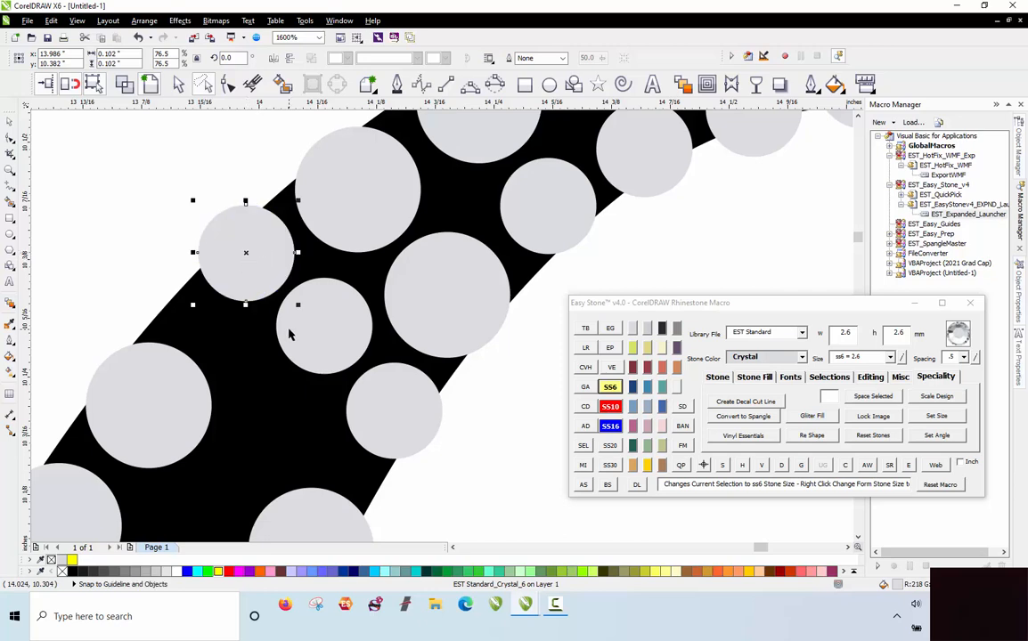
# Shift the next outer-edge and inner-edge stones up the 0's left stem, and copy an ss6 stone into the middle row.
pyautogui.click(165, 407)
pyautogui.moveTo(167, 425); pyautogui.dragTo(179, 378)
pyautogui.scroll(-1, 231, 280)
pyautogui.scroll(1, 259, 409)
pyautogui.moveTo(287, 414); pyautogui.dragTo(304, 395)
pyautogui.moveTo(312, 233); pyautogui.dragTo(256, 330)
# Change the next inner-edge stone in the 0's left stem to ss6 and move it up closer to the stone above.
pyautogui.click(284, 365)
pyautogui.click(615, 387)
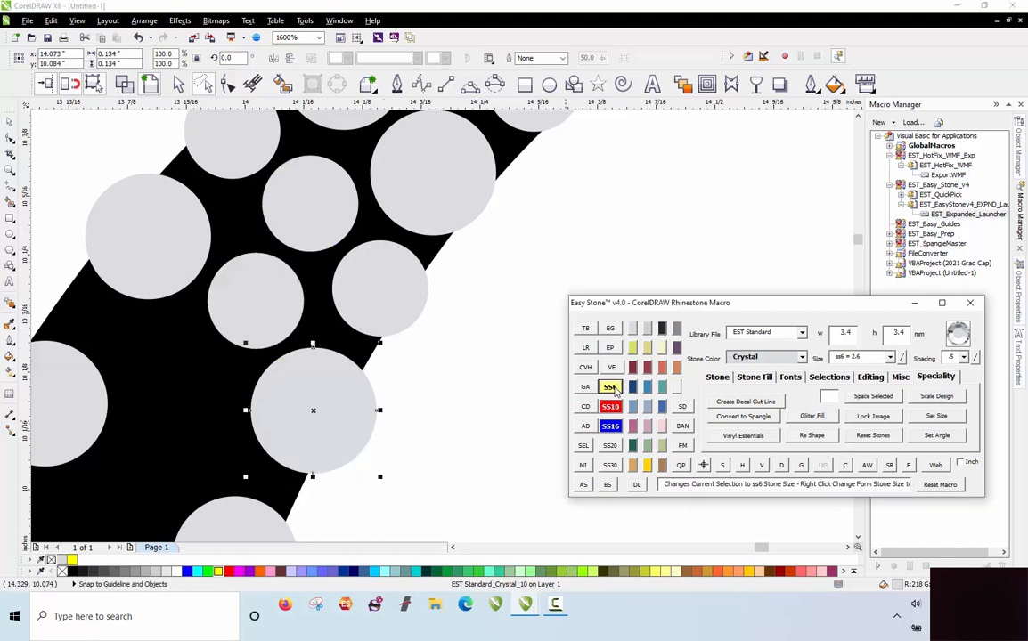
pyautogui.moveTo(323, 413); pyautogui.dragTo(338, 392)
pyautogui.scroll(-2, 308, 294)
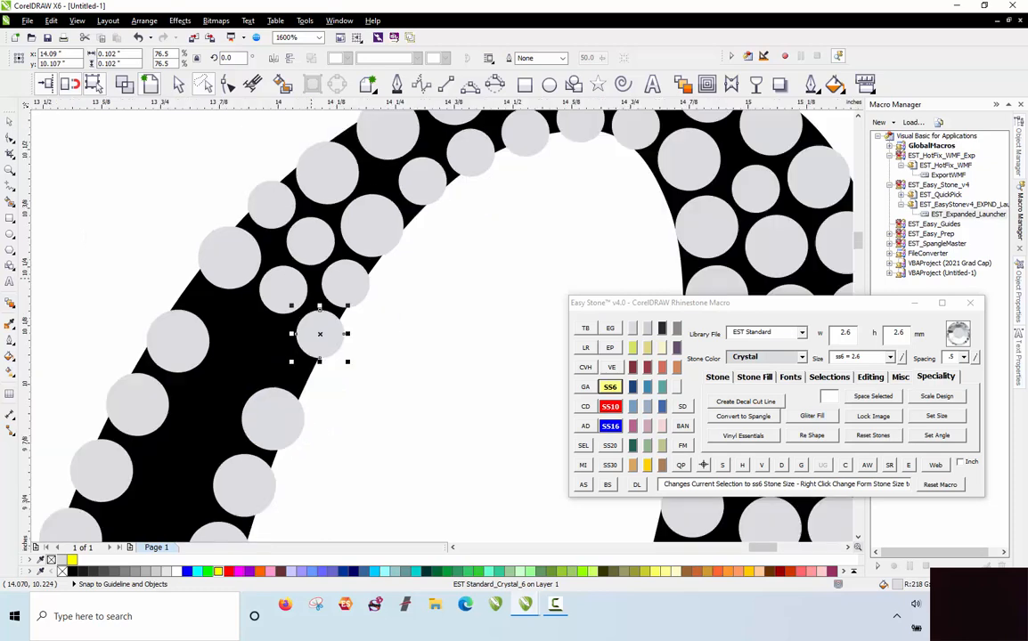
# Copy another ss6 stone down the middle of the 0's left stem, and move the adjacent outer-edge ss10 stone up.
pyautogui.scroll(1, 235, 346)
pyautogui.moveTo(405, 321); pyautogui.dragTo(262, 326)
pyautogui.click(109, 356)
pyautogui.moveTo(109, 359); pyautogui.dragTo(127, 308)
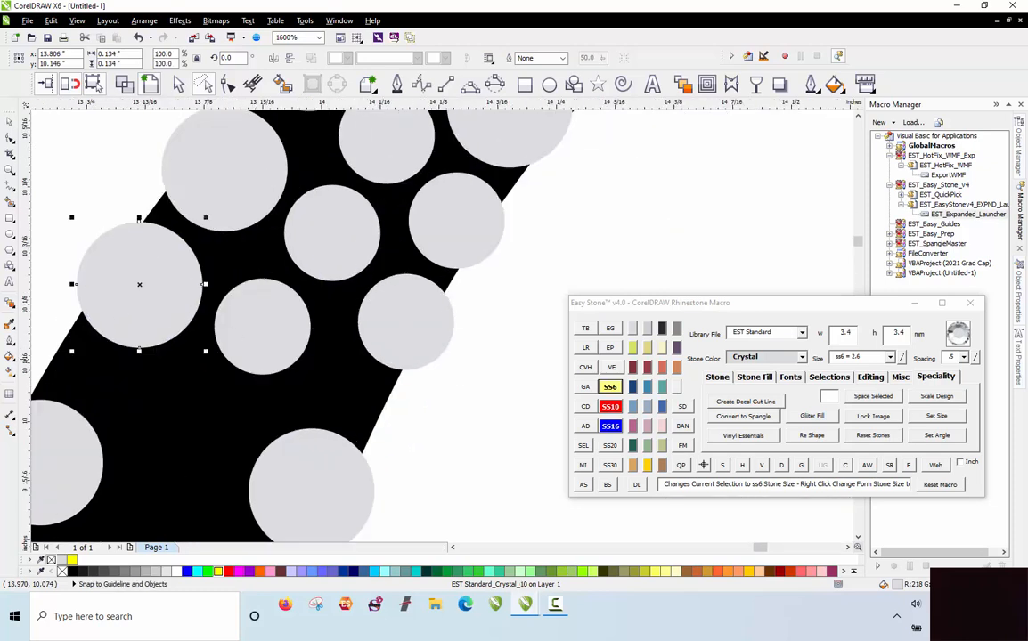
# Move the next inner-edge and outer-edge ss10 stones up the 0's left stem, and copy an ss6 stone between them.
pyautogui.scroll(-1, 348, 443)
pyautogui.scroll(1, 338, 392)
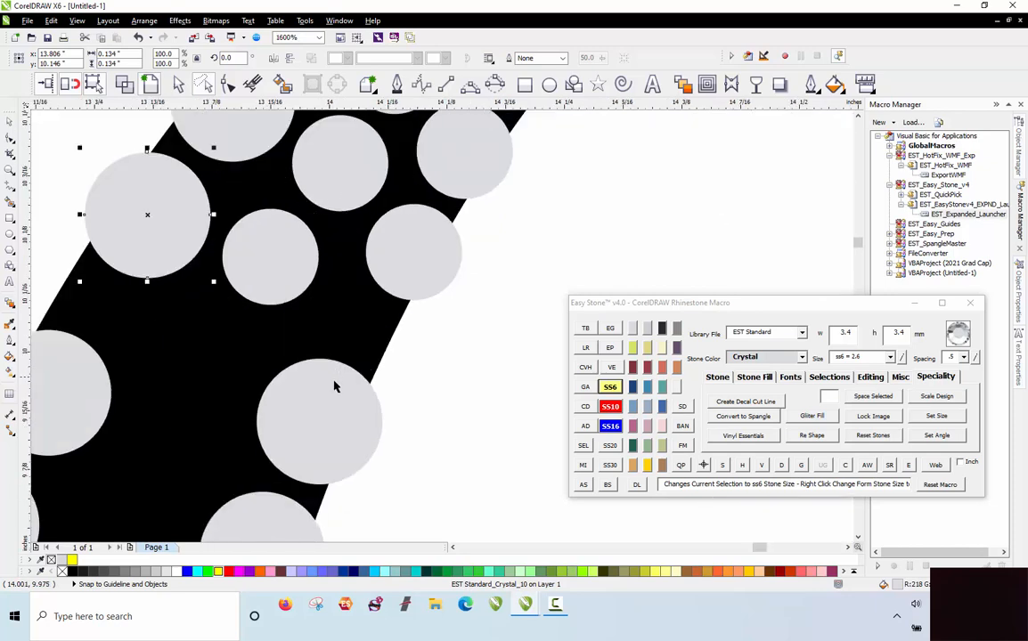
pyautogui.moveTo(335, 385); pyautogui.dragTo(364, 332)
pyautogui.moveTo(267, 263); pyautogui.dragTo(207, 359)
pyautogui.moveTo(150, 233); pyautogui.dragTo(93, 322)
pyautogui.moveTo(131, 281); pyautogui.dragTo(135, 282)
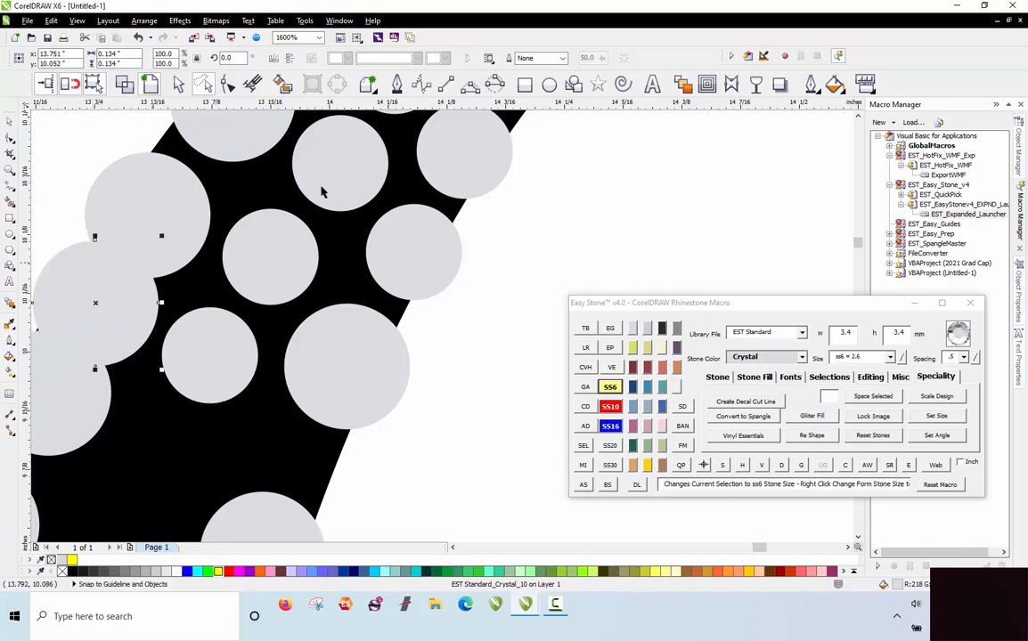
# Move the following inner-edge ss10 stone up, and copy one more ss6 stone down the middle of the 0's left stem.
pyautogui.scroll(-1, 324, 188)
pyautogui.scroll(1, 305, 323)
pyautogui.moveTo(304, 401); pyautogui.dragTo(340, 320)
pyautogui.moveTo(232, 223); pyautogui.dragTo(182, 323)
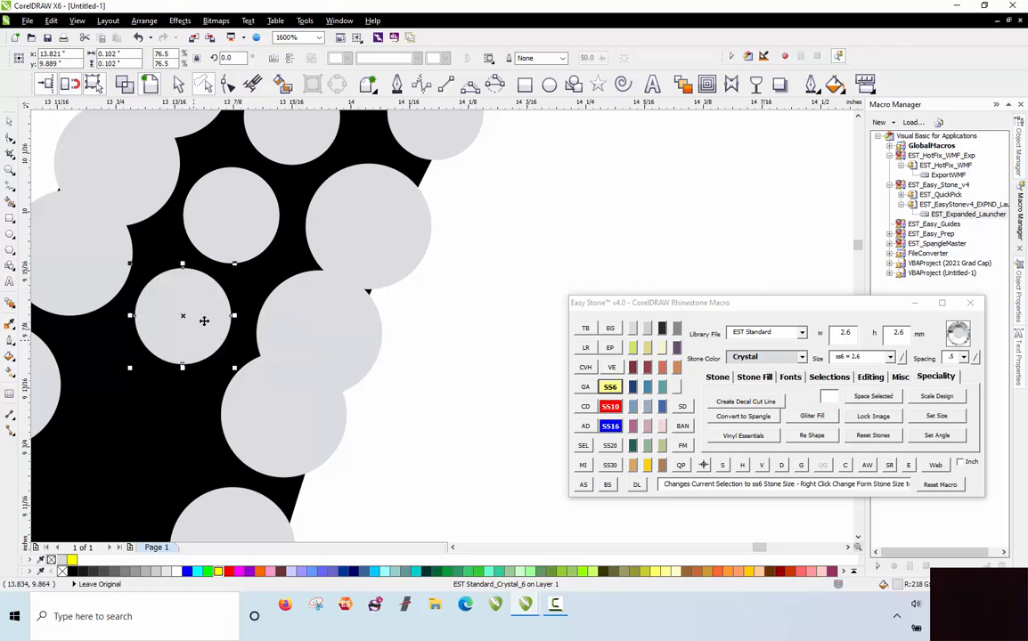
pyautogui.scroll(-2, 227, 276)
pyautogui.scroll(1, 252, 250)
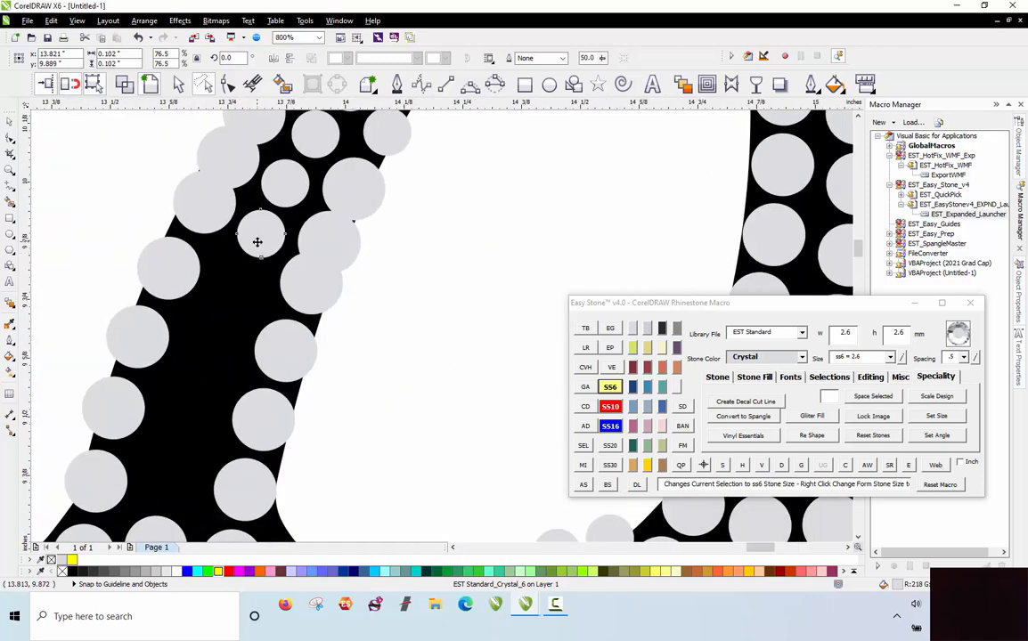
# Continue the middle row with ss10 copies down the 0's left stem to the stones just above the spurs.
pyautogui.rightClick(227, 304)
pyautogui.moveTo(234, 296); pyautogui.dragTo(178, 478)
pyautogui.click(609, 407)
pyautogui.press('space')
pyautogui.press('space')
pyautogui.scroll(-1, 267, 294)
# Try to respace the stones along the 0's left inner edge, and undo the respacing.
pyautogui.click(365, 300)
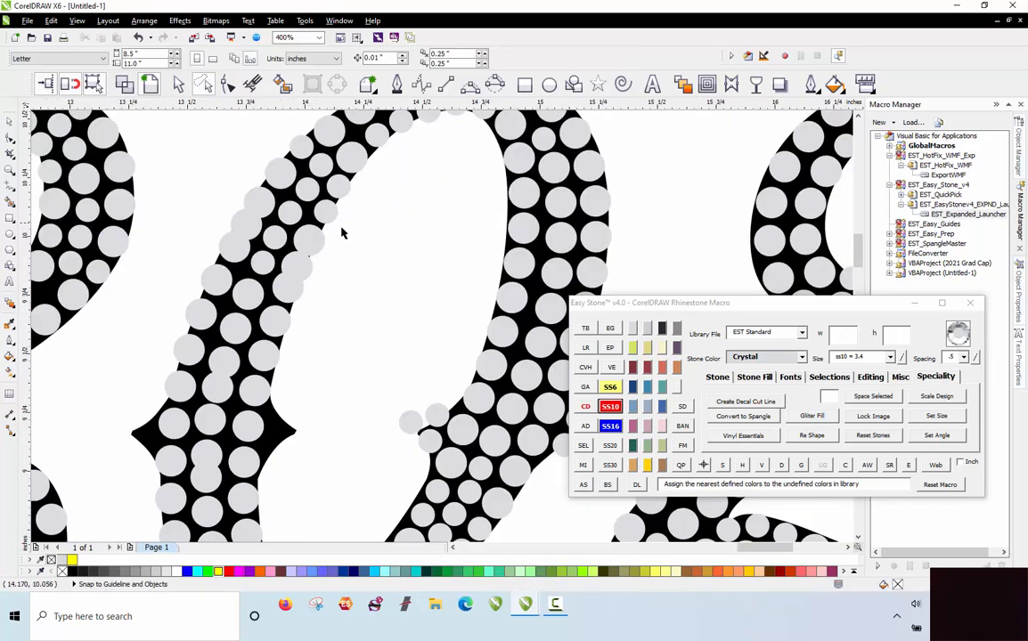
pyautogui.scroll(-1, 339, 233)
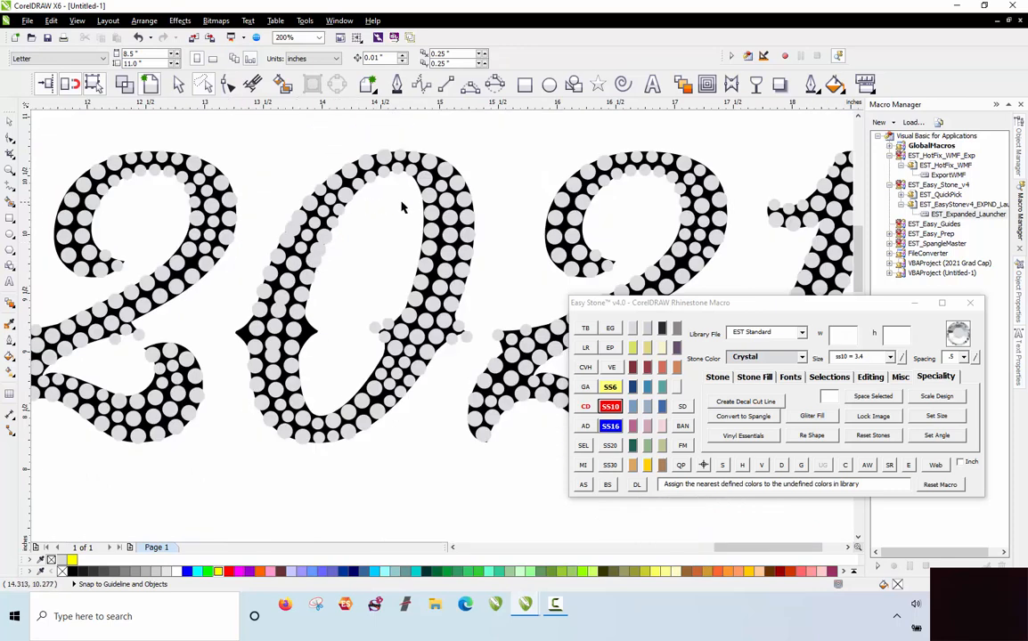
pyautogui.moveTo(407, 213); pyautogui.dragTo(413, 189)
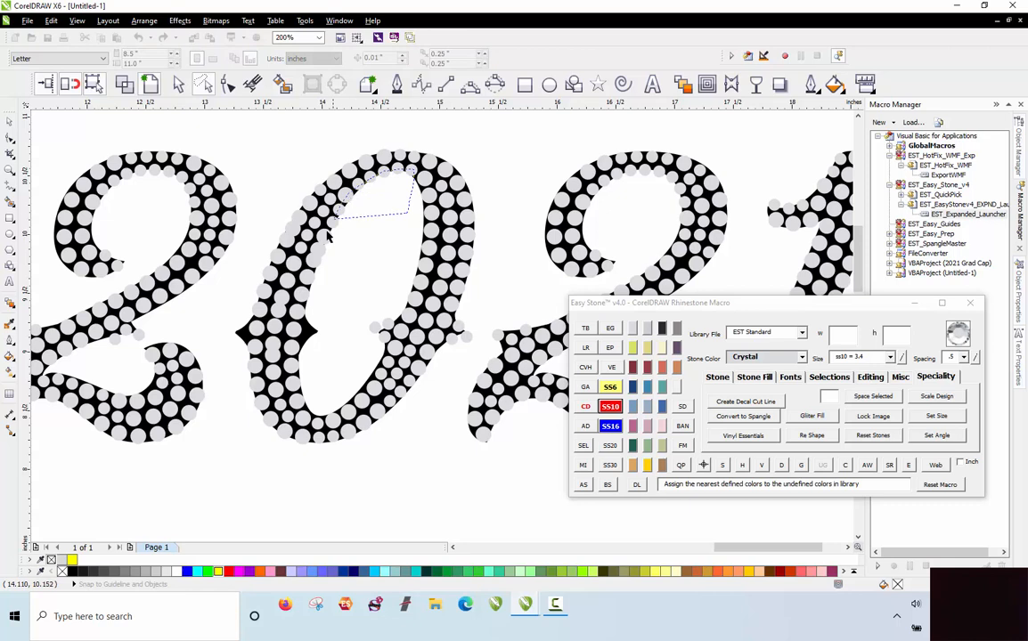
pyautogui.moveTo(294, 384); pyautogui.dragTo(319, 417)
pyautogui.scroll(1, 325, 393)
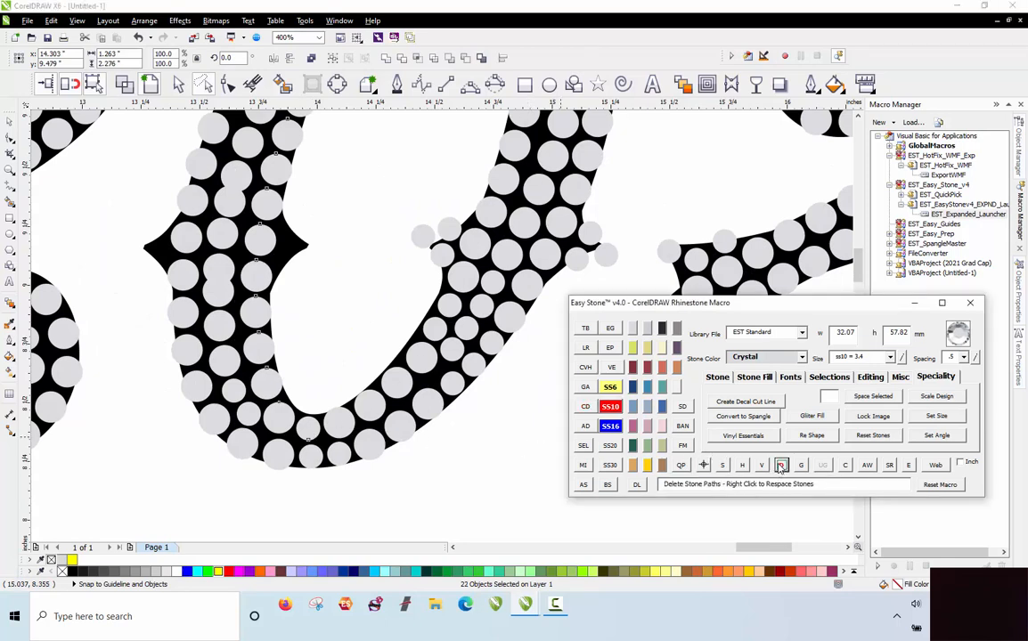
pyautogui.click(781, 467)
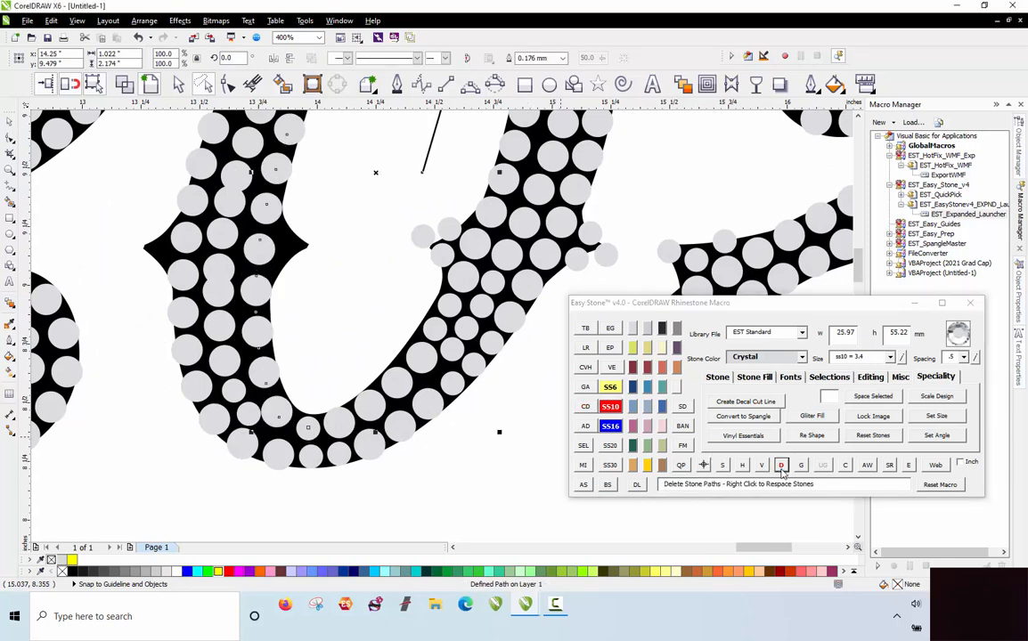
pyautogui.click(410, 497)
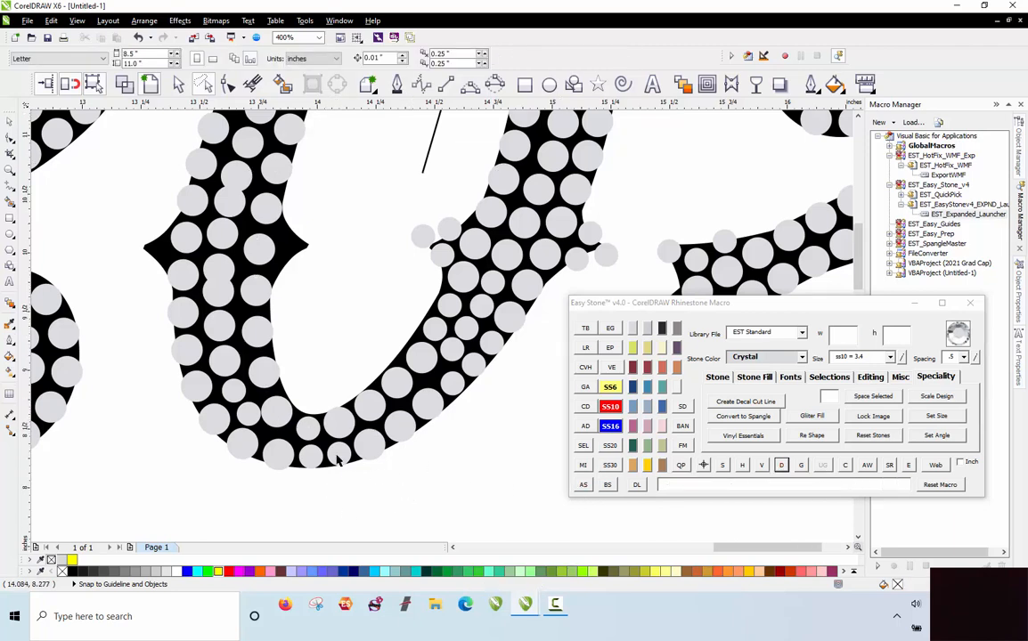
pyautogui.scroll(-1, 378, 275)
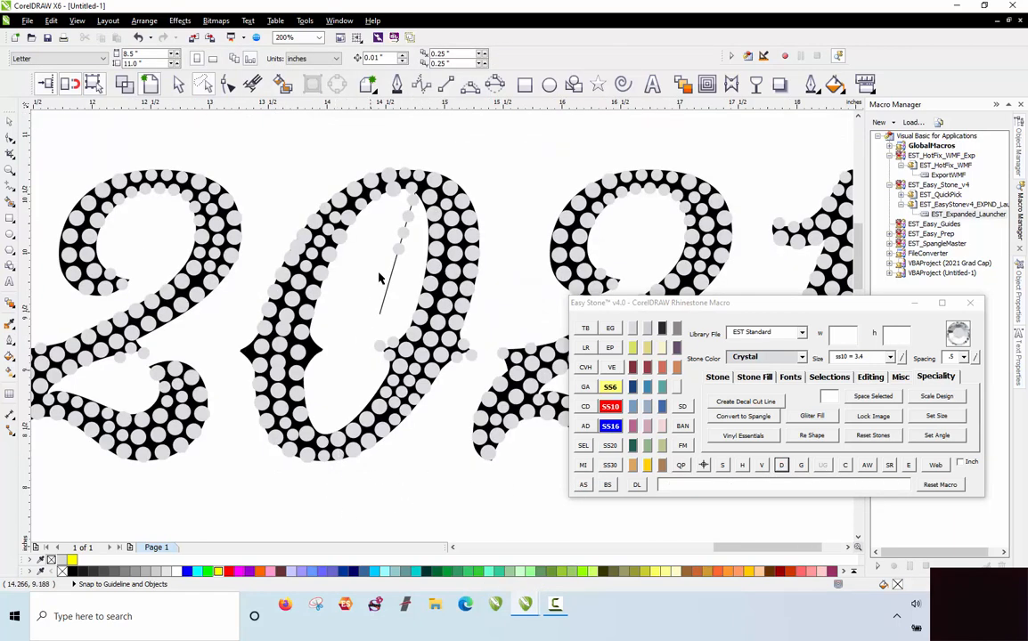
pyautogui.click(418, 230)
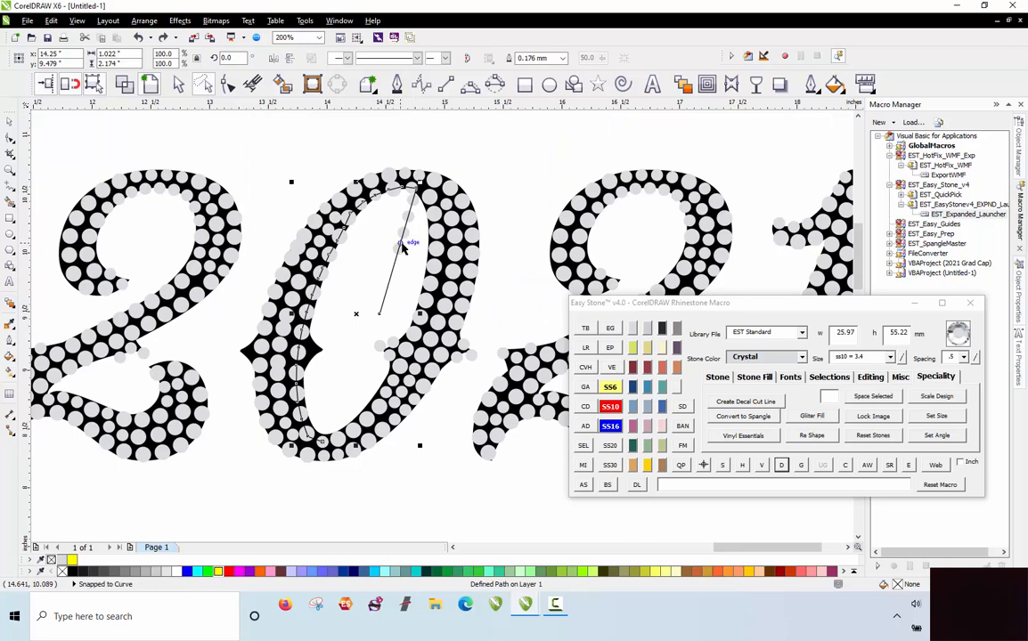
pyautogui.hotkey('ctrl', 'z')
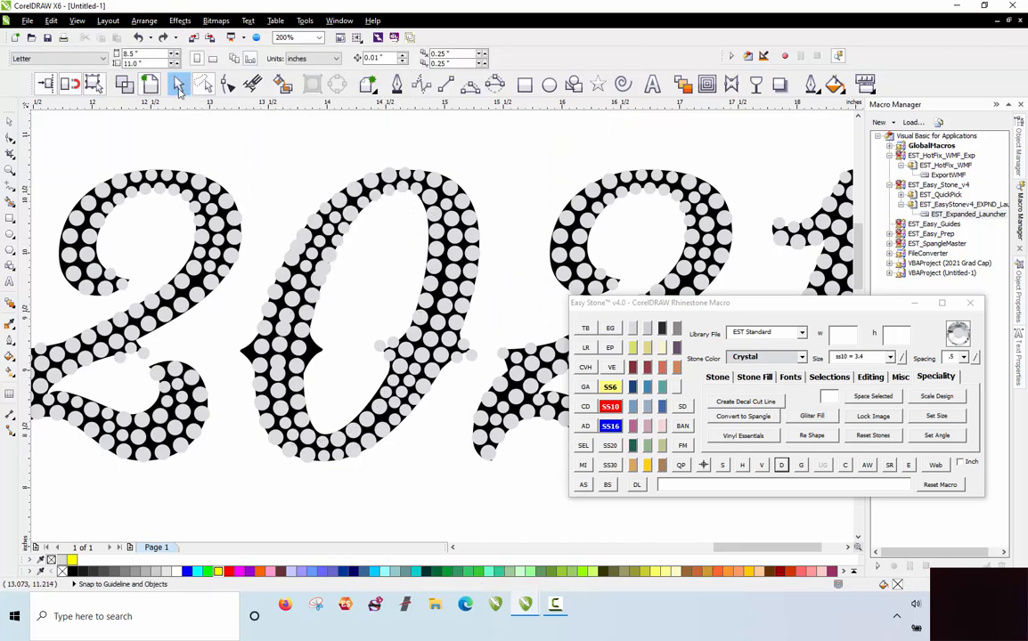
# Find the leftover stone path along the 0's right inner edge in wireframe view and delete it.
pyautogui.click(127, 84)
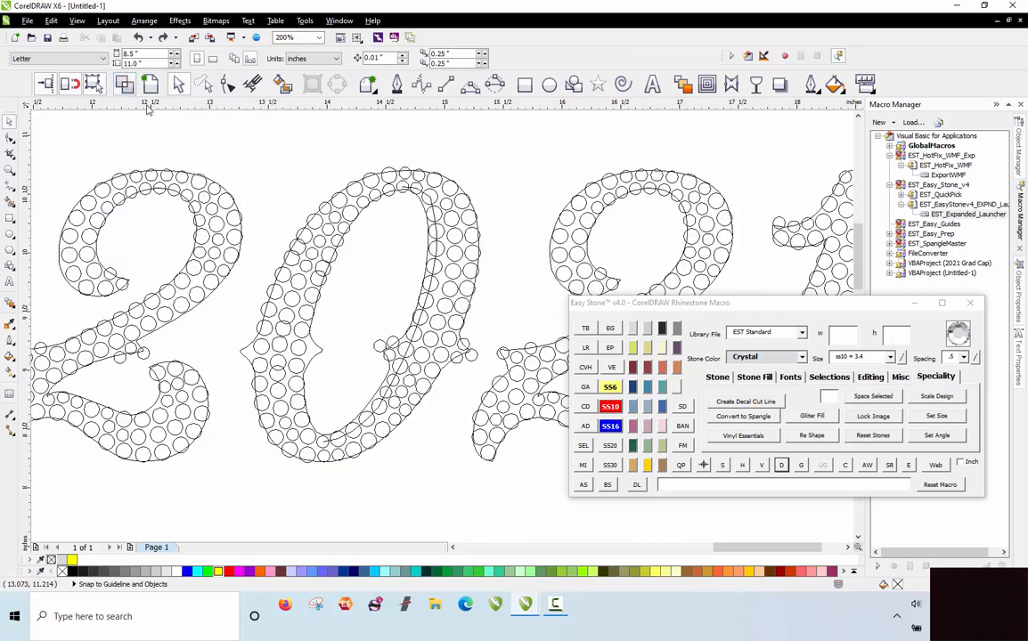
pyautogui.scroll(2, 445, 209)
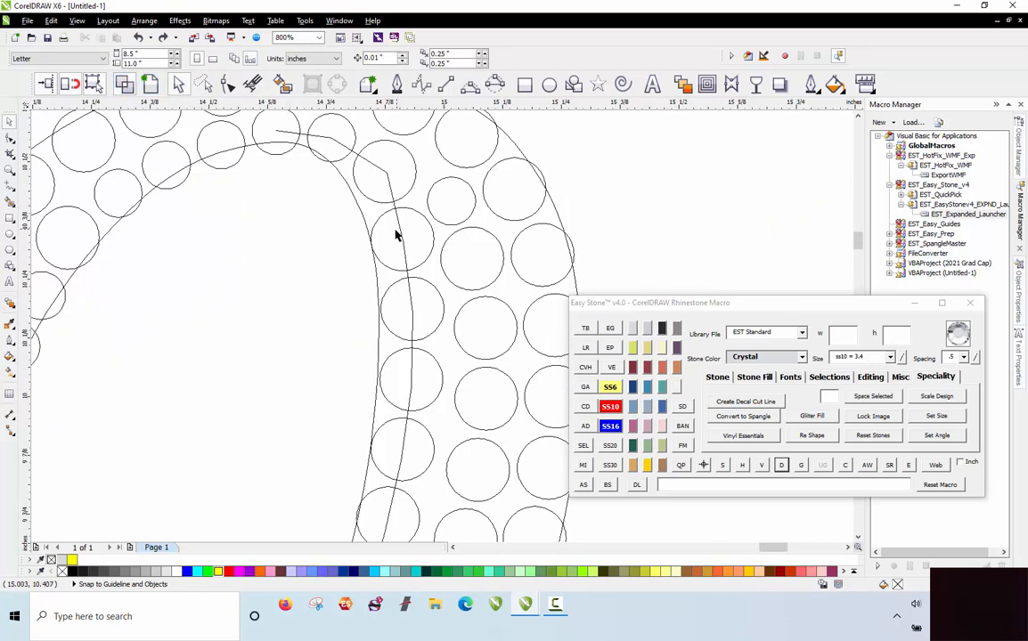
pyautogui.click(401, 231)
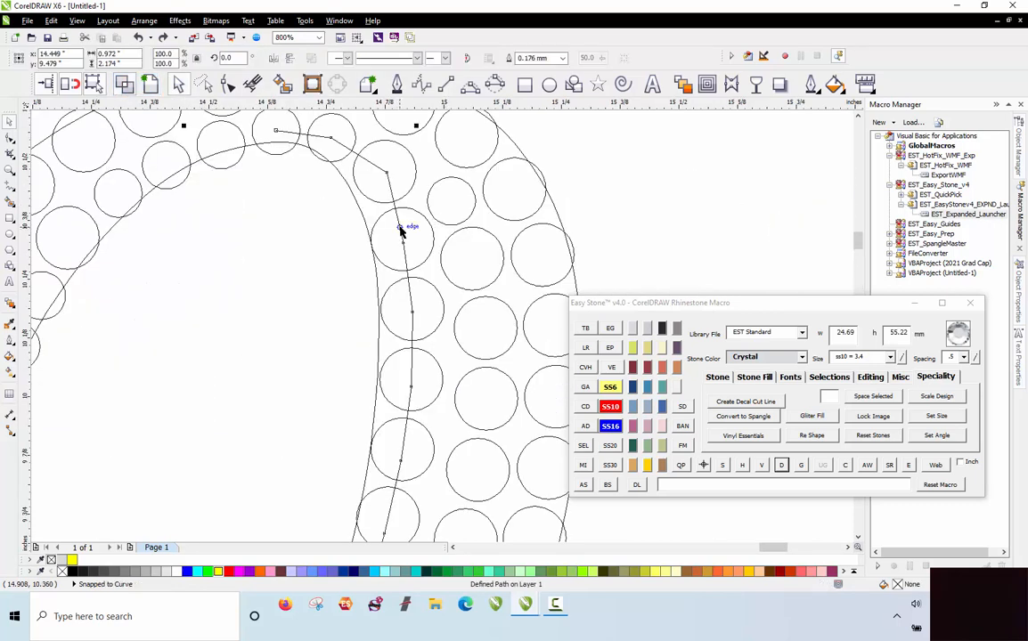
pyautogui.click(783, 466)
pyautogui.scroll(-2, 499, 260)
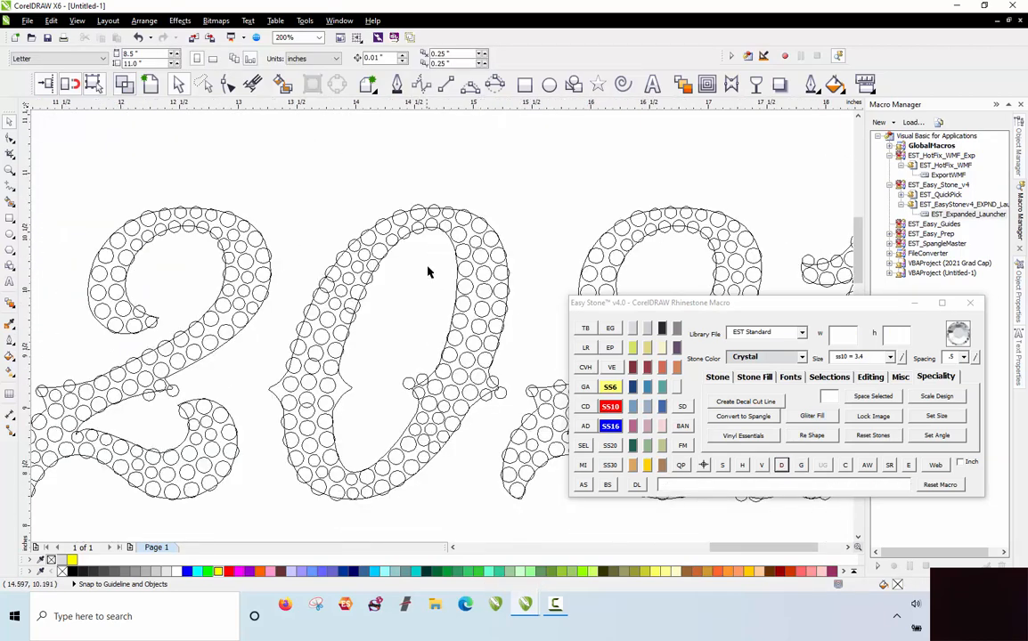
# Select the stones along the 0's left inner edge, check the selection in filled view with a temporary yellow fill, and respace them evenly.
pyautogui.moveTo(437, 264)
pyautogui.mouseDown()
pyautogui.moveTo(453, 228)
pyautogui.moveTo(443, 224)
pyautogui.moveTo(401, 236)
pyautogui.moveTo(363, 287)
pyautogui.moveTo(328, 424)
pyautogui.moveTo(340, 477)
pyautogui.moveTo(353, 485)
pyautogui.moveTo(385, 470)
pyautogui.moveTo(396, 443)
pyautogui.moveTo(373, 409)
pyautogui.mouseUp()
pyautogui.click(421, 279)
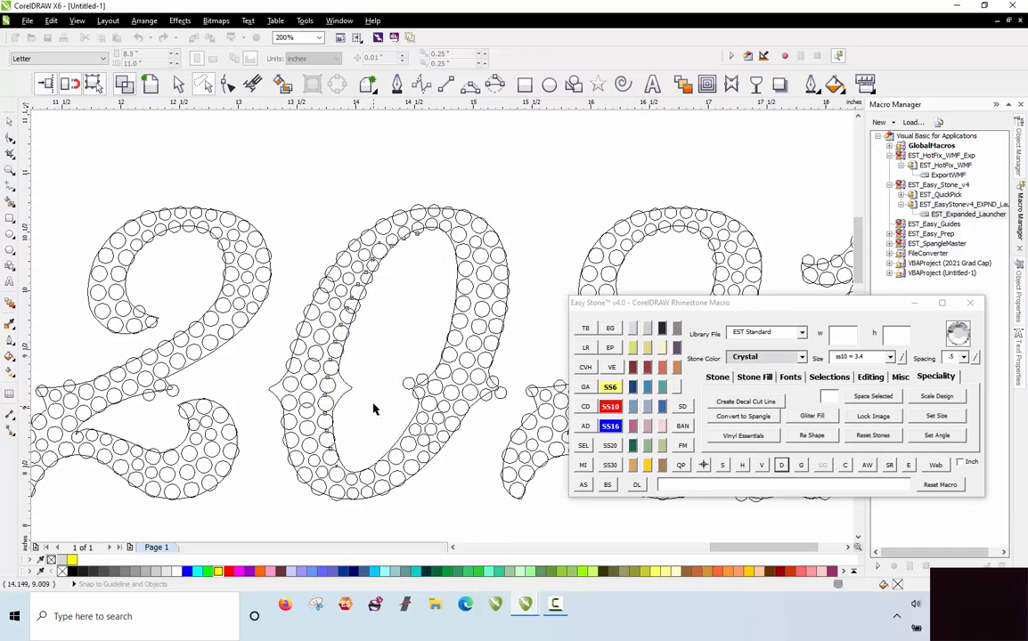
pyautogui.click(149, 86)
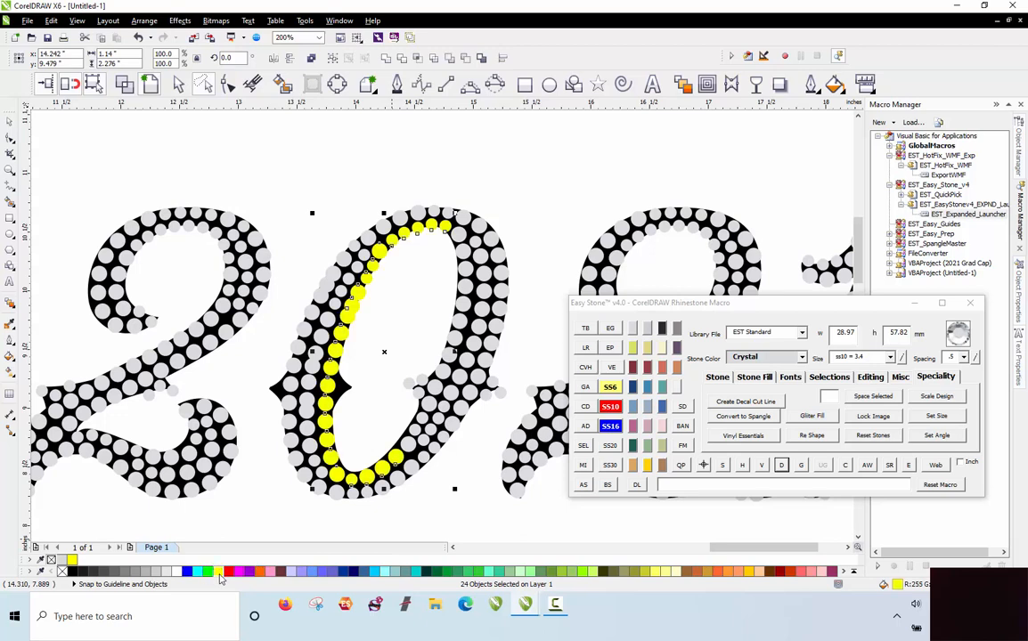
pyautogui.hotkey('ctrl', 'z')
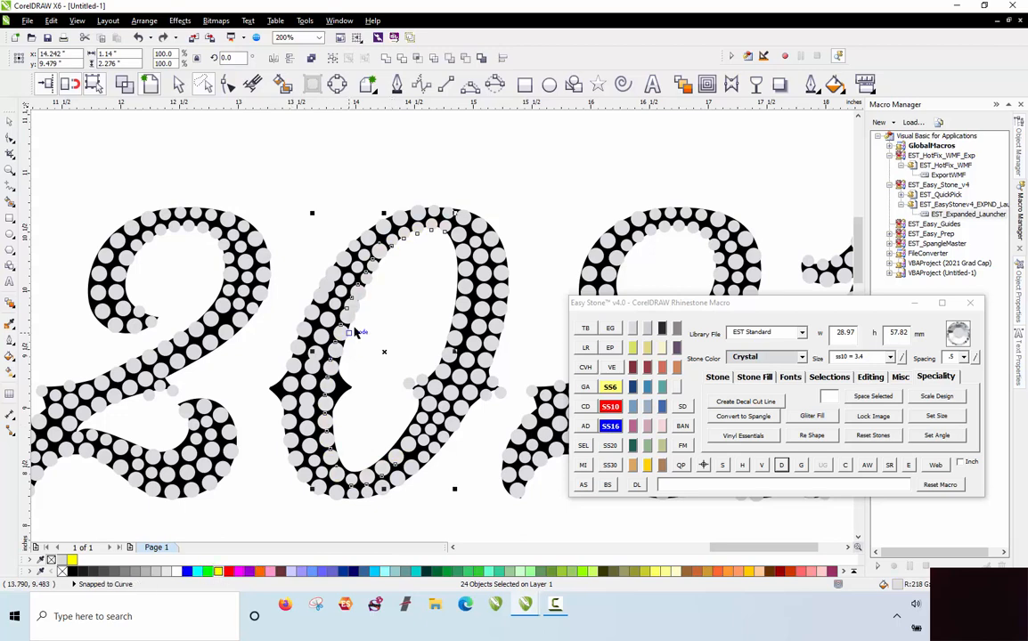
pyautogui.scroll(2, 451, 218)
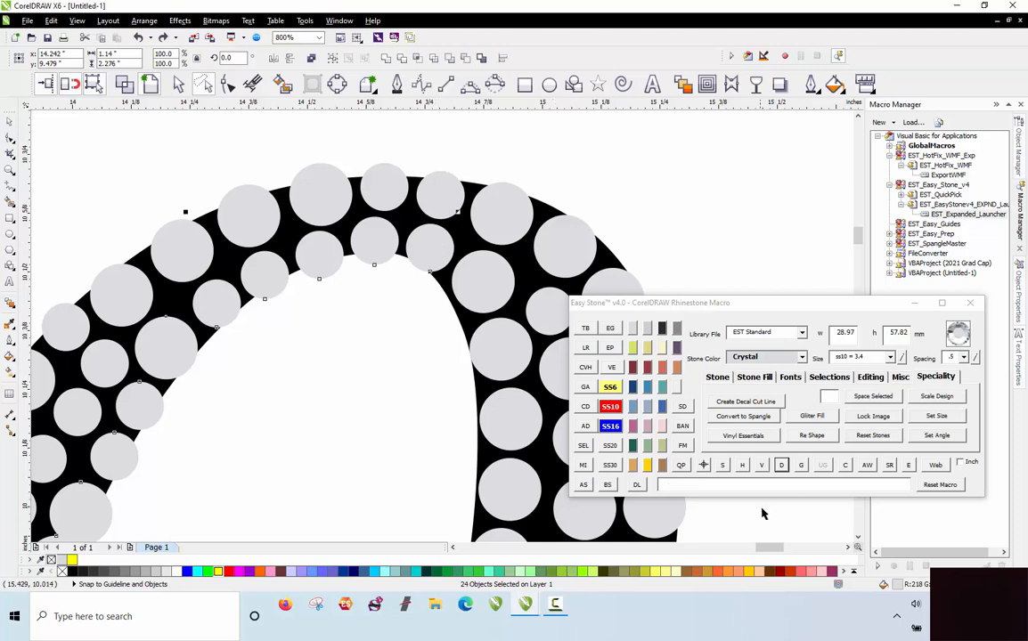
pyautogui.click(781, 466)
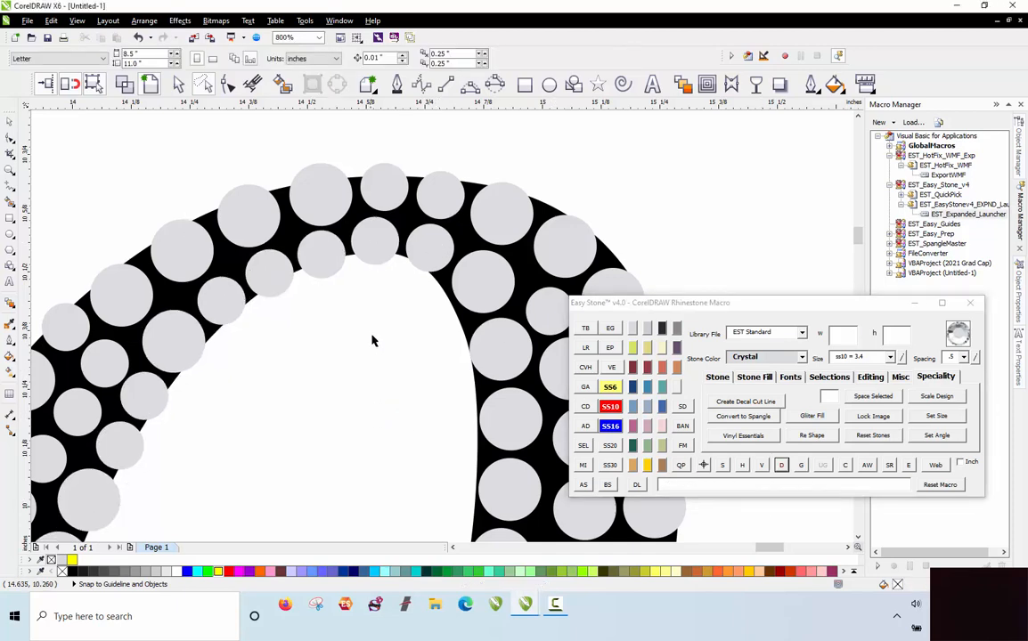
pyautogui.scroll(-2, 294, 307)
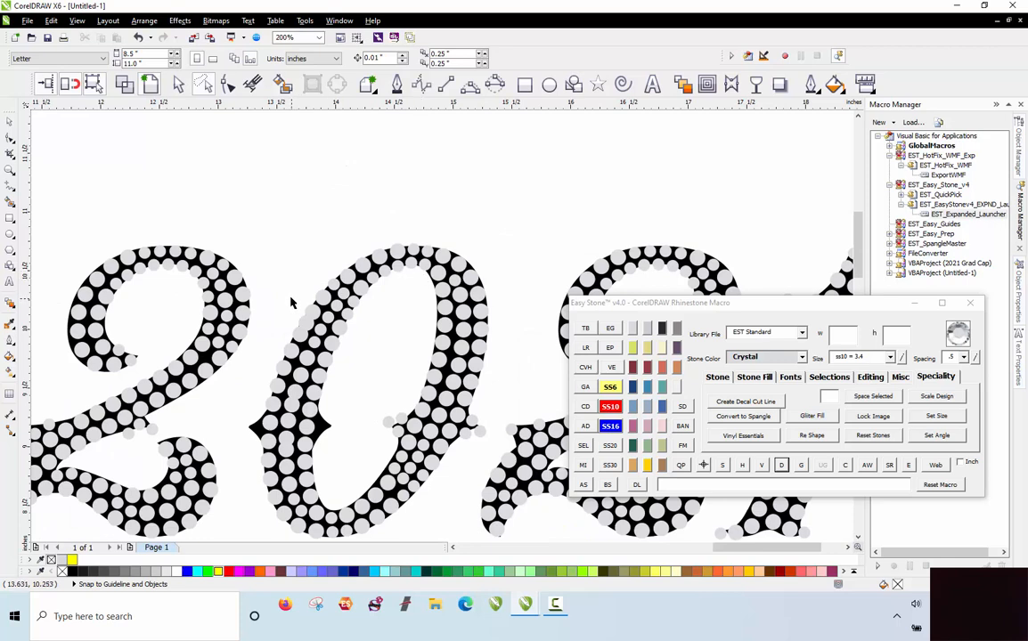
# Select the 0's left outer-edge stones, check them with a temporary yellow fill, exclude the upper-right end stone, and respace the rest.
pyautogui.moveTo(301, 263)
pyautogui.mouseDown()
pyautogui.moveTo(376, 216)
pyautogui.moveTo(410, 249)
pyautogui.moveTo(440, 249)
pyautogui.moveTo(382, 260)
pyautogui.moveTo(336, 303)
pyautogui.moveTo(319, 301)
pyautogui.moveTo(289, 356)
pyautogui.moveTo(268, 472)
pyautogui.moveTo(286, 517)
pyautogui.moveTo(318, 540)
pyautogui.moveTo(281, 538)
pyautogui.moveTo(239, 390)
pyautogui.mouseUp()
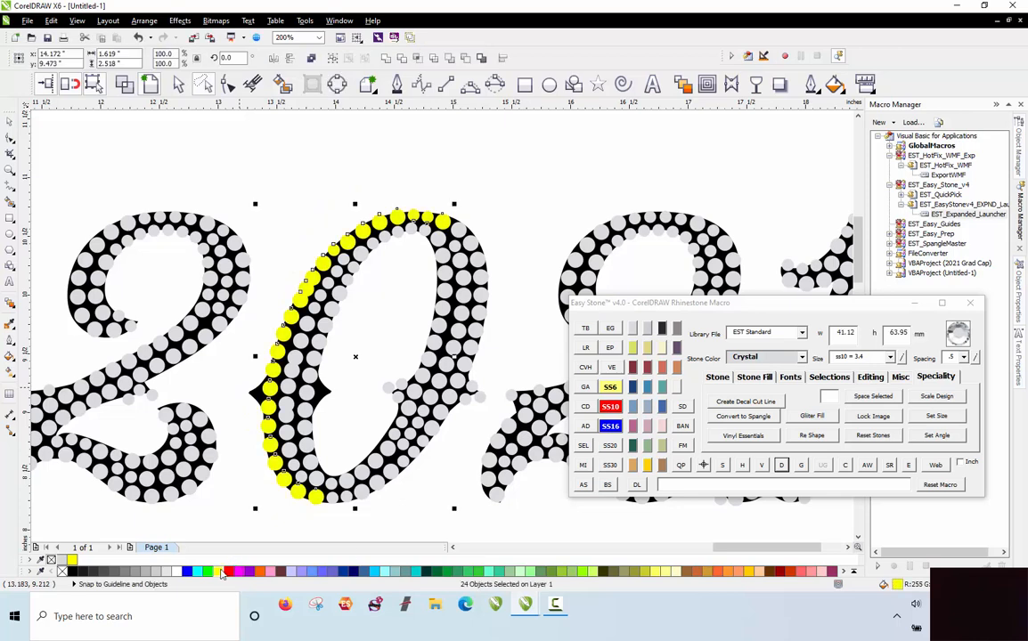
pyautogui.hotkey('ctrl', 'z')
pyautogui.keyDown('shift'); pyautogui.click(444, 223); pyautogui.keyUp('shift')
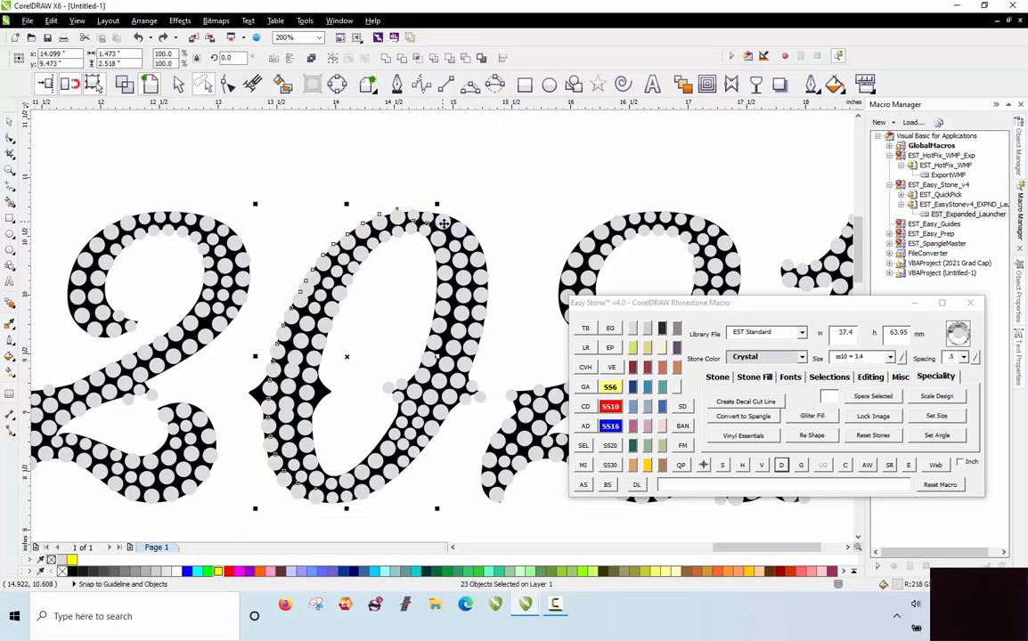
pyautogui.keyDown('shift'); pyautogui.click(443, 224); pyautogui.keyUp('shift')
pyautogui.click(782, 466)
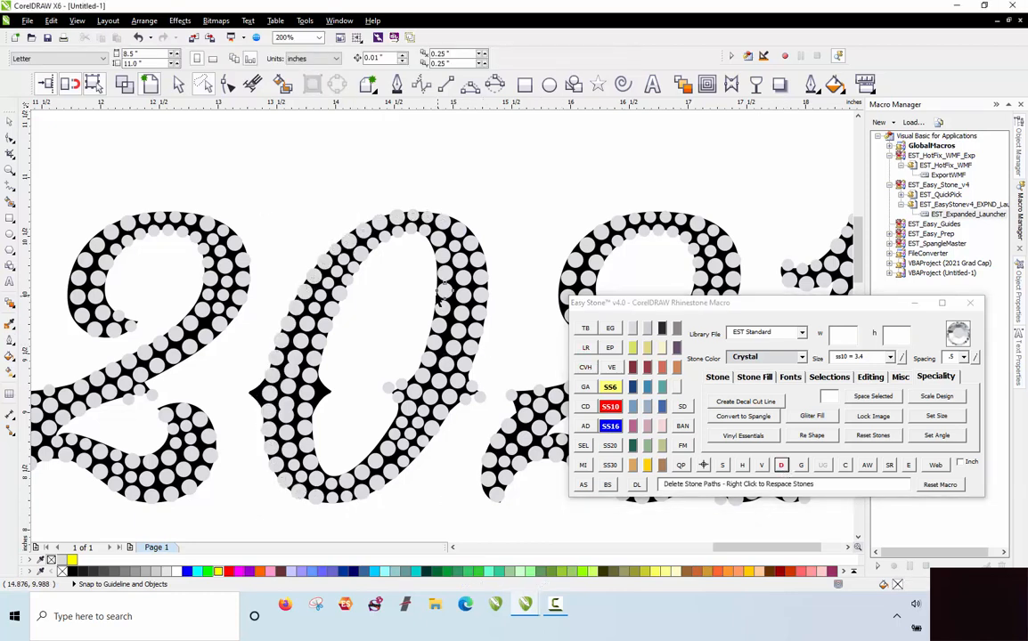
# Select the middle row of stones down the 0's left stroke, from the upper curve to the bottom bend, and respace them evenly.
pyautogui.click(354, 248)
pyautogui.scroll(2, 354, 247)
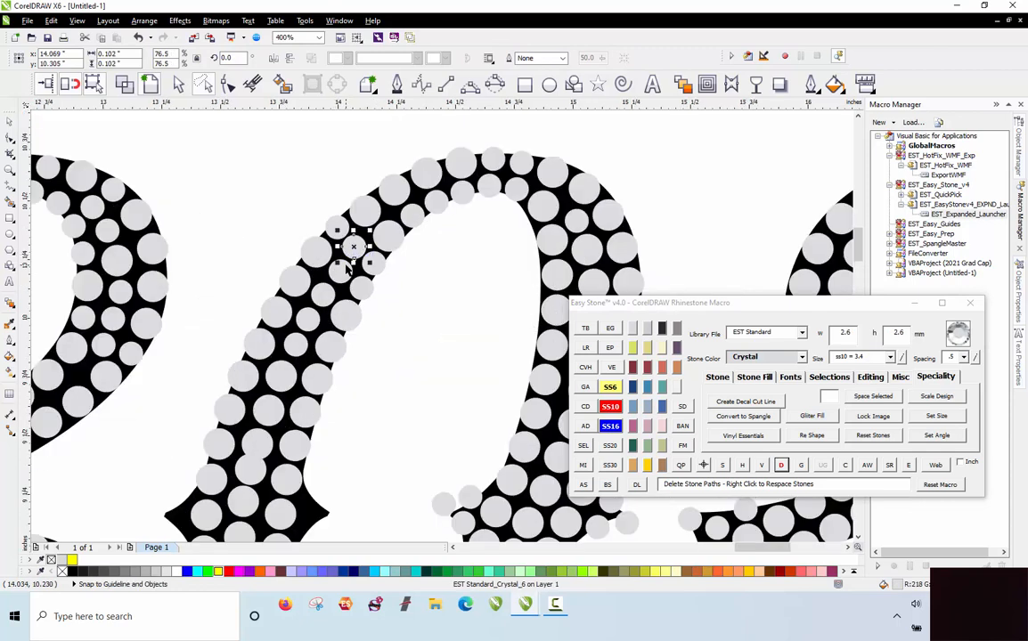
pyautogui.keyDown('shift'); pyautogui.click(342, 269); pyautogui.keyUp('shift')
pyautogui.keyDown('shift'); pyautogui.click(323, 295); pyautogui.keyUp('shift')
pyautogui.keyDown('shift'); pyautogui.click(309, 320); pyautogui.keyUp('shift')
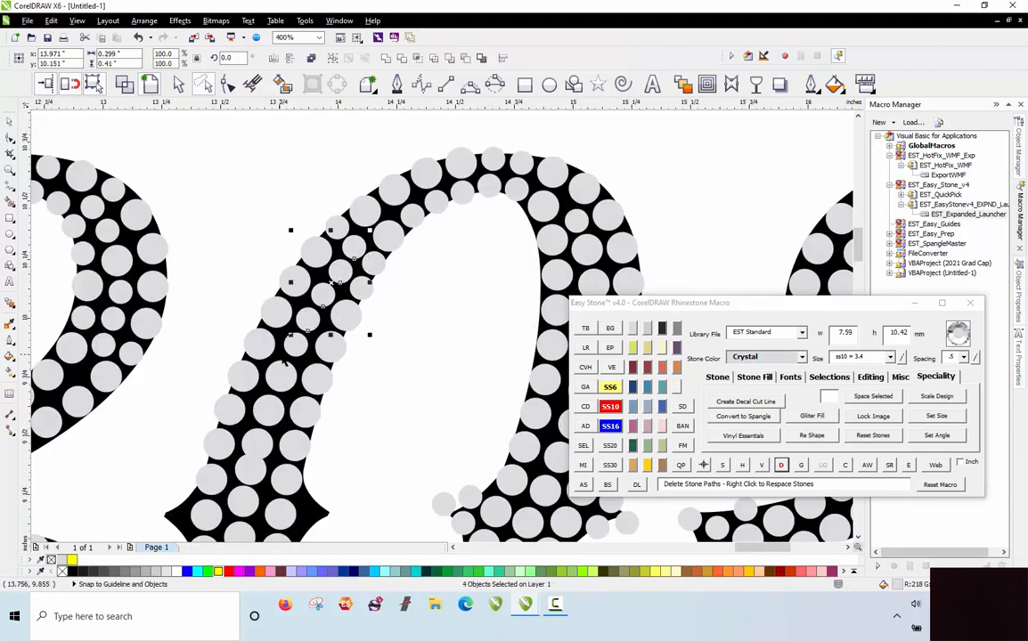
pyautogui.keyDown('shift'); pyautogui.click(296, 345); pyautogui.keyUp('shift')
pyautogui.keyDown('shift'); pyautogui.click(282, 377); pyautogui.keyUp('shift')
pyautogui.keyDown('shift'); pyautogui.click(269, 410); pyautogui.keyUp('shift')
pyautogui.keyDown('shift'); pyautogui.click(259, 444); pyautogui.keyUp('shift')
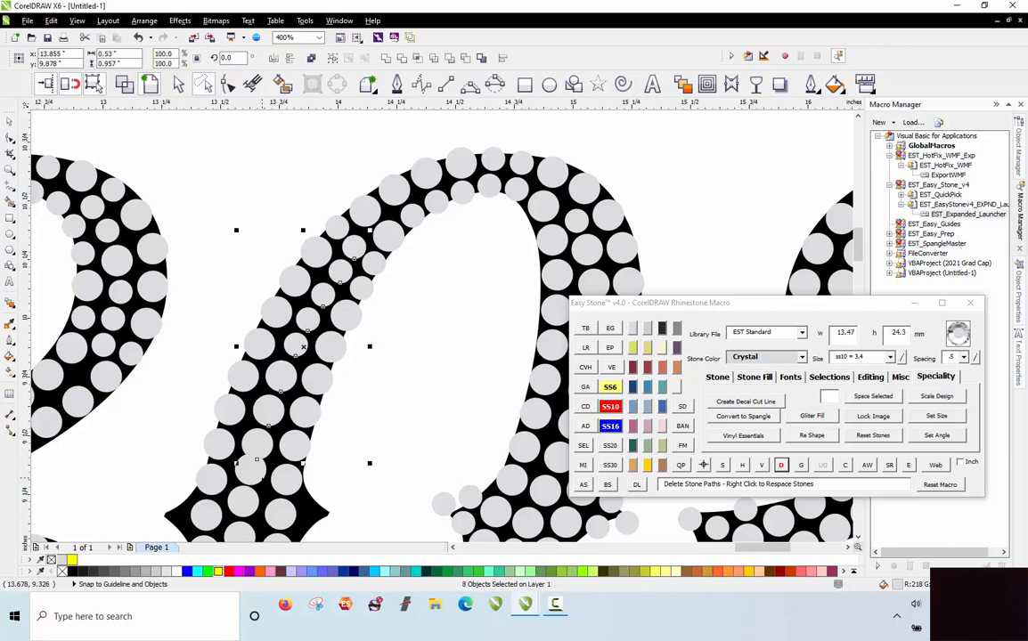
pyautogui.keyDown('shift'); pyautogui.click(250, 472); pyautogui.keyUp('shift')
pyautogui.keyDown('shift'); pyautogui.click(244, 504); pyautogui.keyUp('shift')
pyautogui.scroll(-1, 289, 300)
pyautogui.scroll(1, 271, 443)
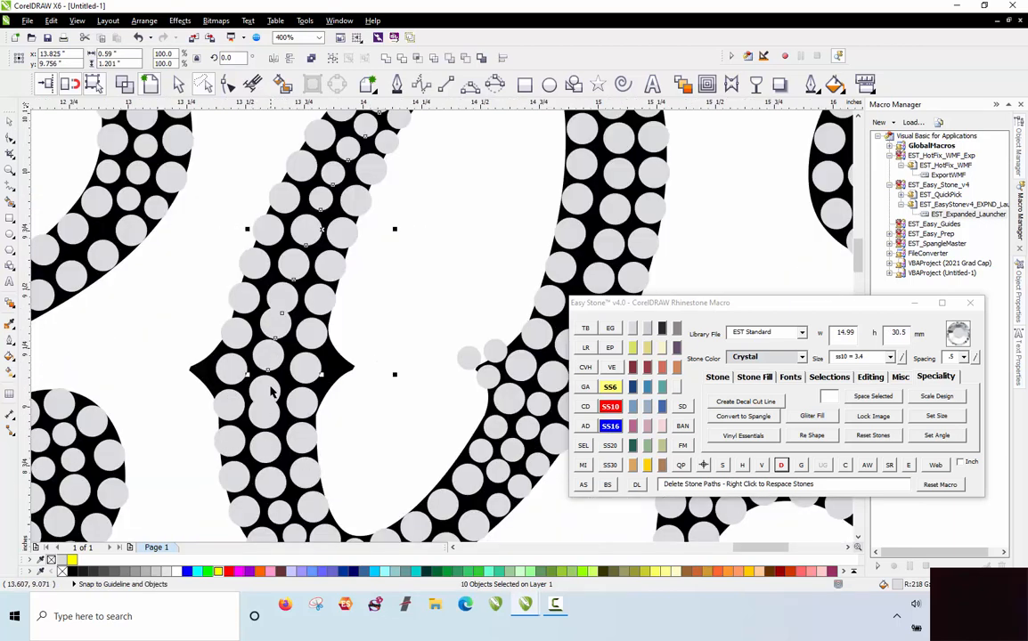
pyautogui.keyDown('shift'); pyautogui.click(269, 395); pyautogui.keyUp('shift')
pyautogui.keyDown('shift'); pyautogui.click(270, 417); pyautogui.keyUp('shift')
pyautogui.keyDown('shift'); pyautogui.click(269, 451); pyautogui.keyUp('shift')
pyautogui.keyDown('shift'); pyautogui.click(274, 484); pyautogui.keyUp('shift')
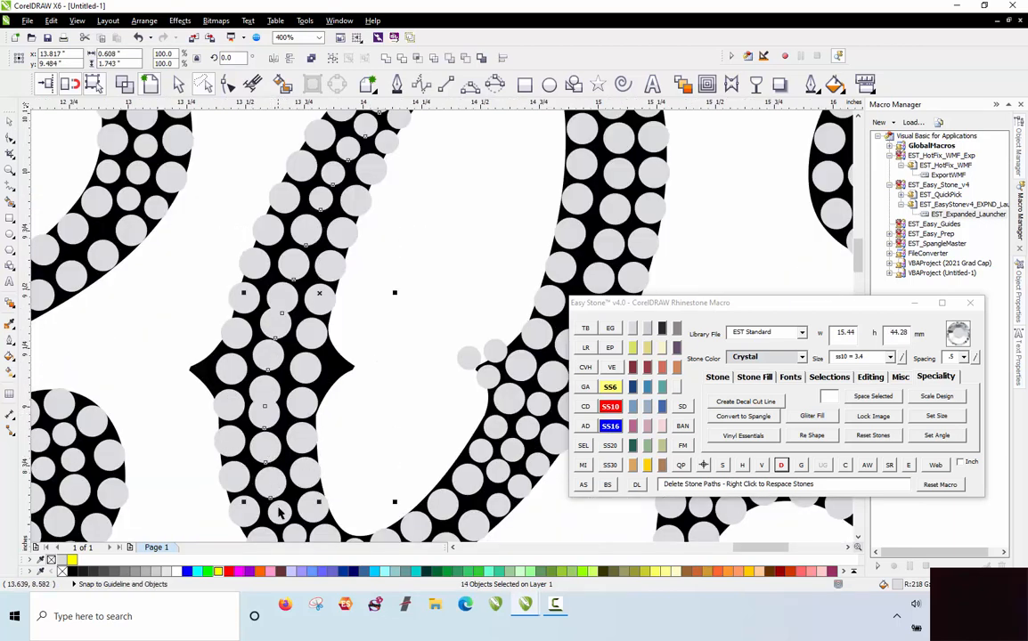
pyautogui.keyDown('shift'); pyautogui.click(280, 512); pyautogui.keyUp('shift')
pyautogui.scroll(-1, 307, 354)
pyautogui.scroll(2, 301, 449)
pyautogui.keyDown('shift'); pyautogui.click(299, 431); pyautogui.keyUp('shift')
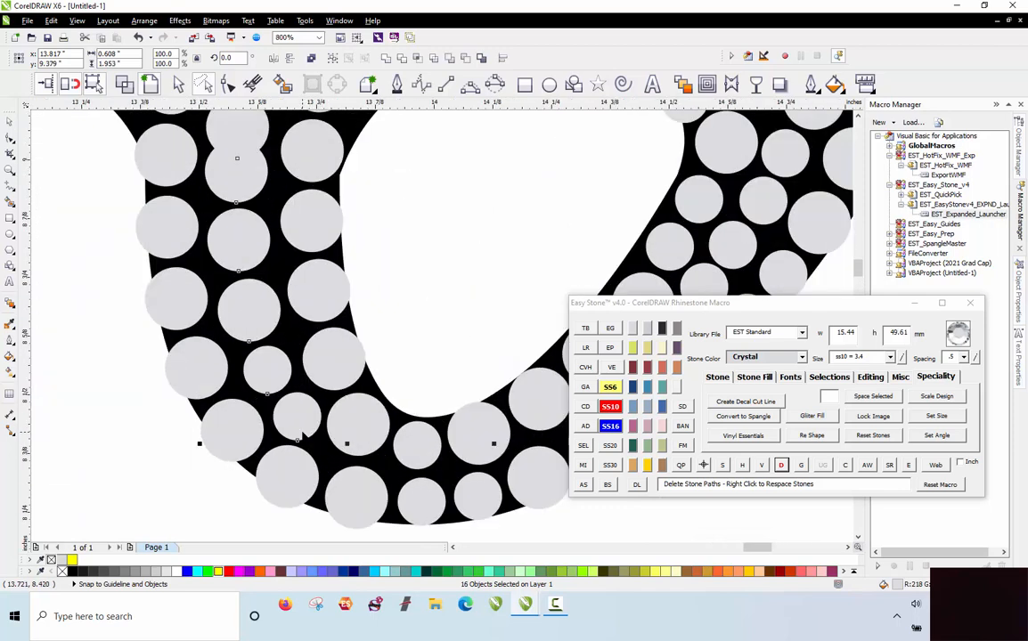
pyautogui.click(786, 471)
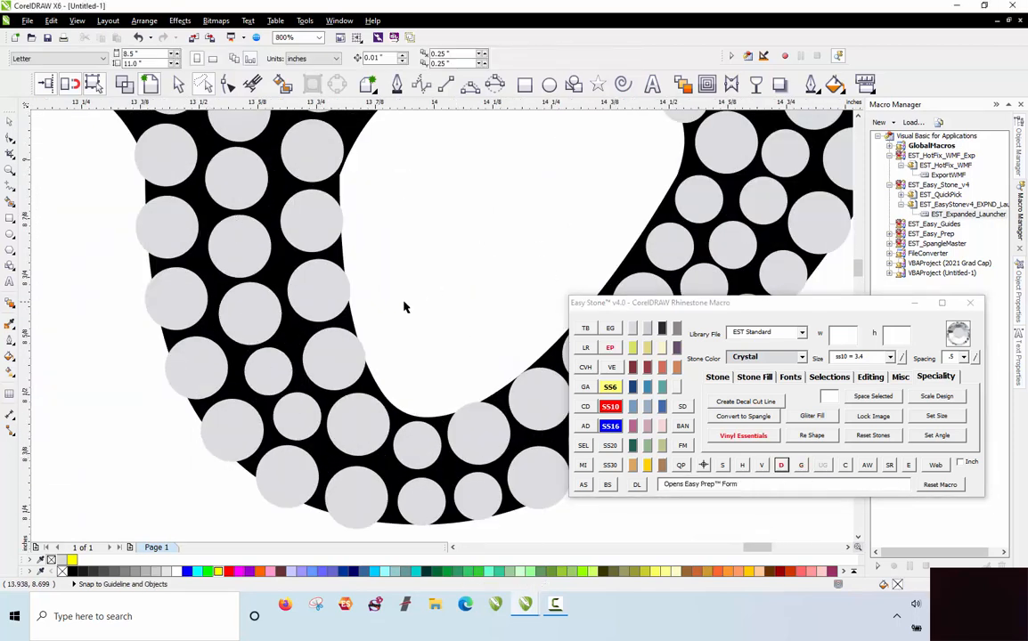
# Place three ss6 crystal stones around the inner spur of the 0's left stroke: below it, above it and at its tip.
pyautogui.scroll(-2, 403, 305)
pyautogui.scroll(2, 390, 267)
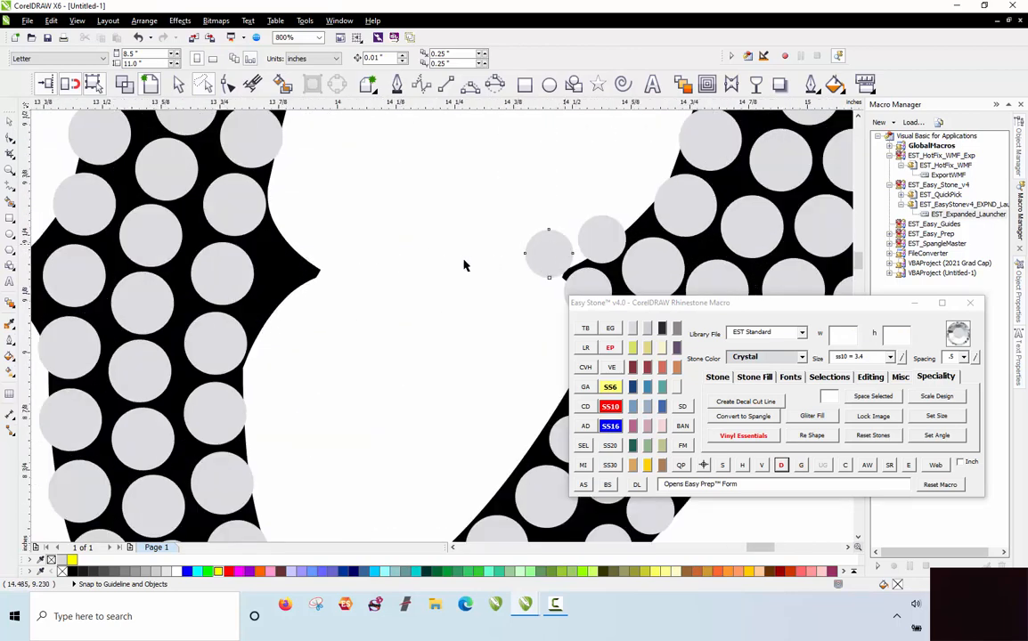
pyautogui.click(288, 314)
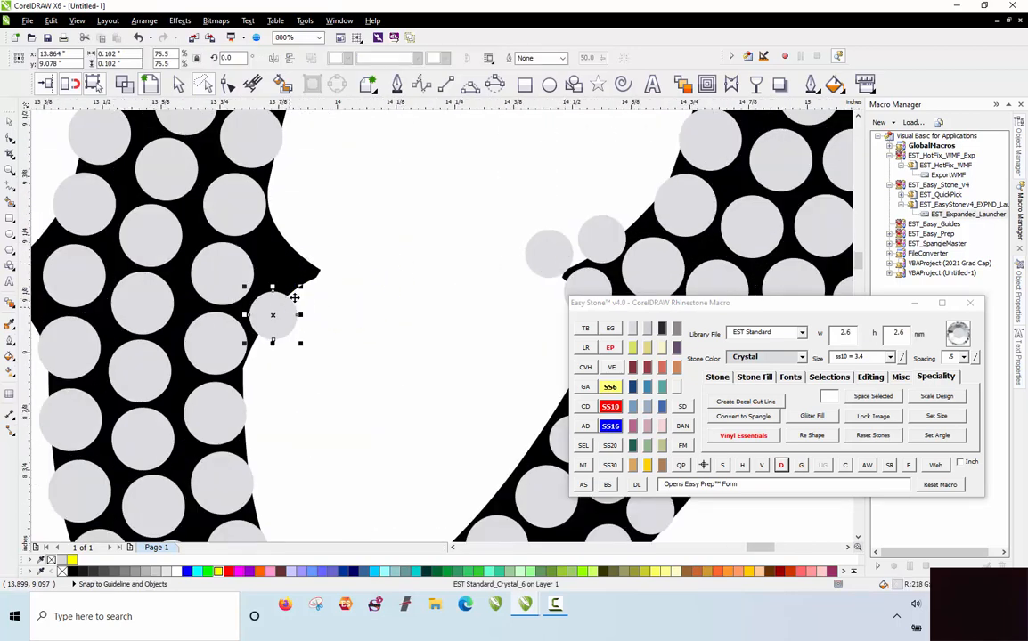
pyautogui.click(294, 253)
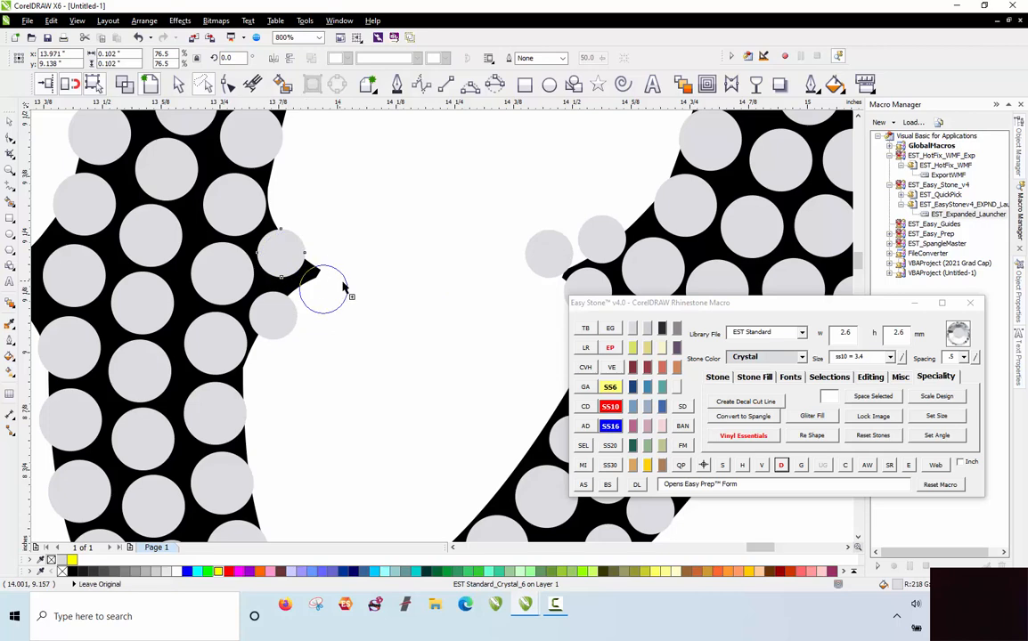
pyautogui.click(327, 290)
# Place three ss6 crystal stones around the outer spur of the 0's left stroke: below it, above it and at its tip.
pyautogui.scroll(-1, 485, 239)
pyautogui.scroll(1, 375, 285)
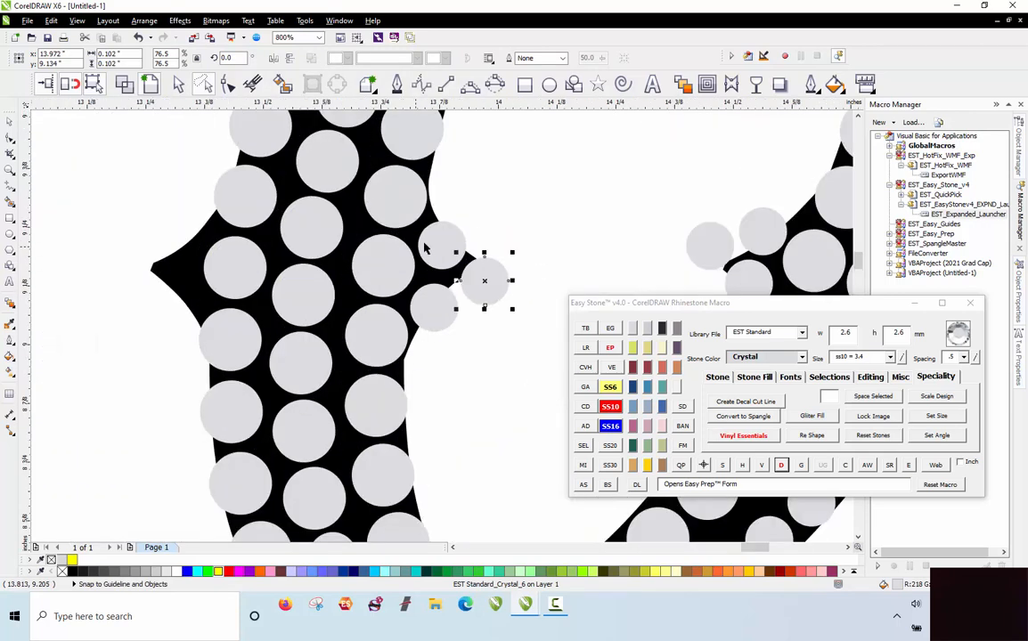
pyautogui.click(178, 301)
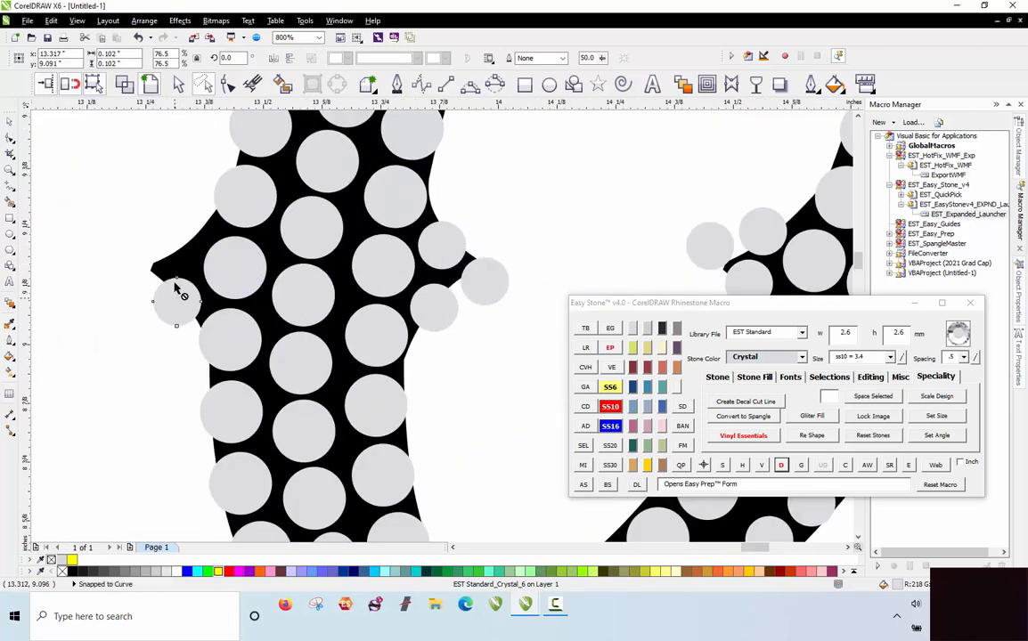
pyautogui.click(178, 244)
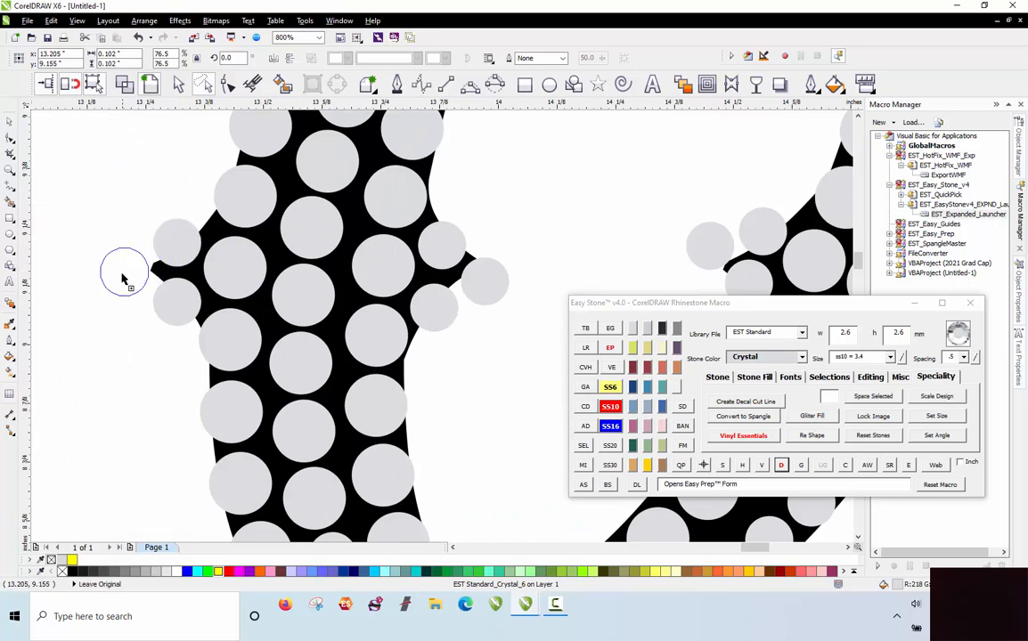
pyautogui.click(130, 277)
# Copy the entire 2021 rhinestone design to the empty area below and right of the original, and add a weedbox around the copy.
pyautogui.scroll(-4, 205, 250)
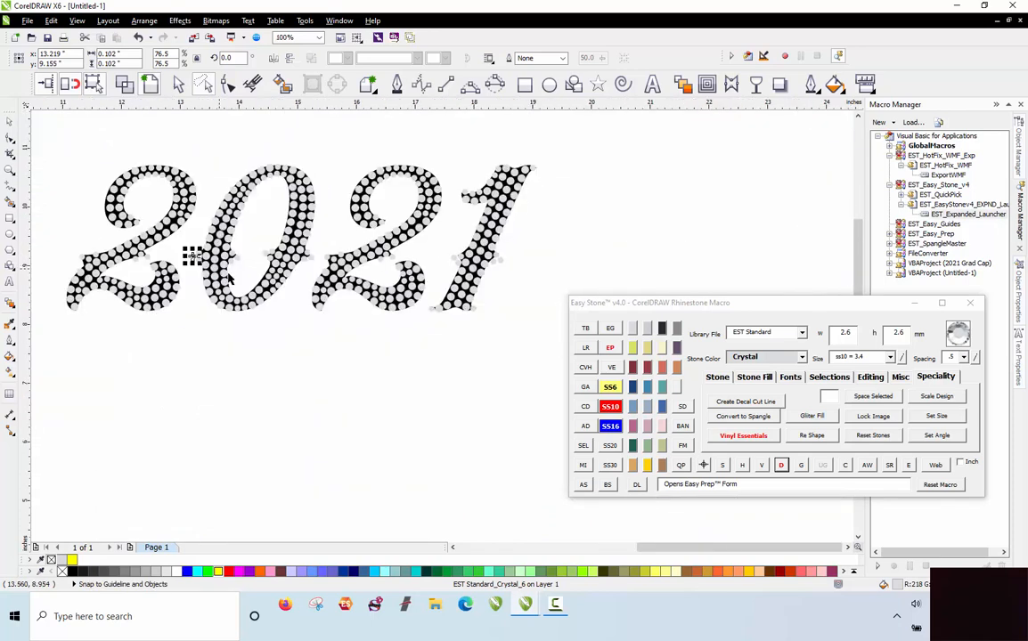
pyautogui.click(189, 144)
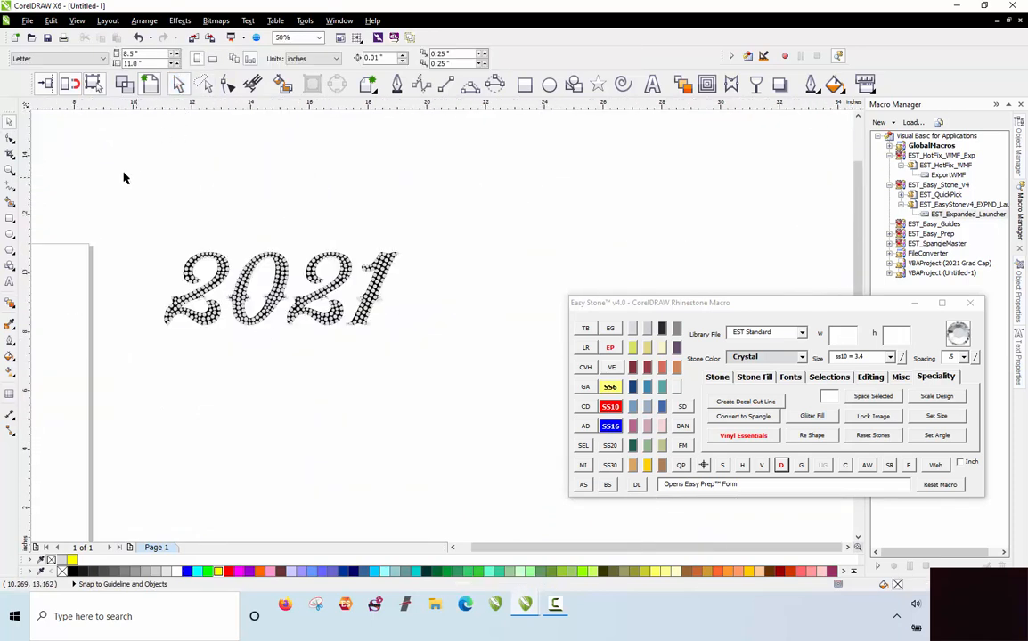
pyautogui.moveTo(109, 180); pyautogui.dragTo(450, 356)
pyautogui.scroll(-1, 179, 227)
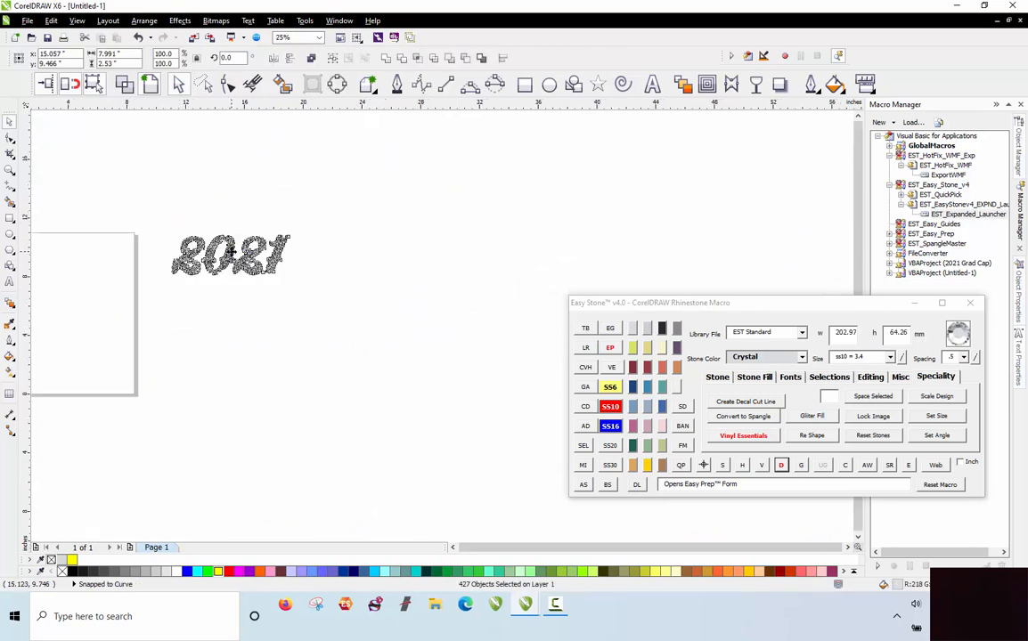
pyautogui.moveTo(252, 265); pyautogui.dragTo(360, 403)
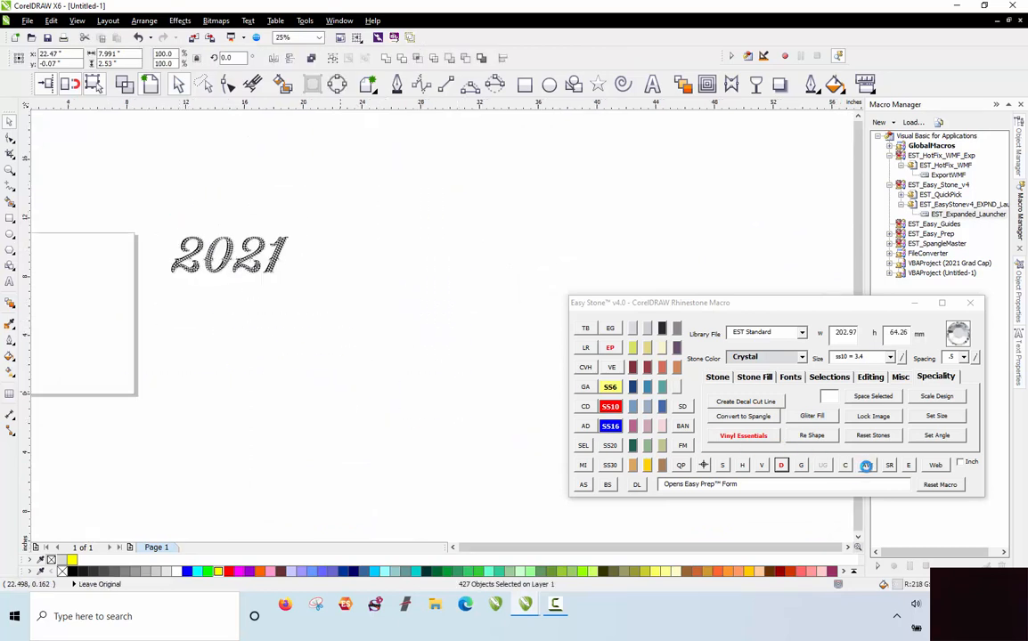
pyautogui.click(377, 467)
pyautogui.scroll(1, 391, 433)
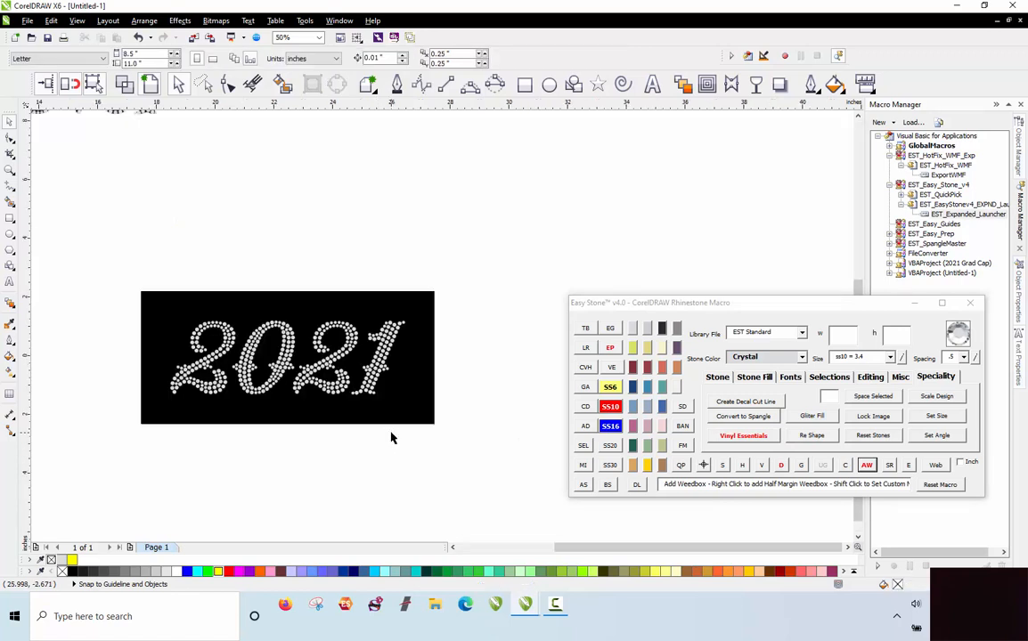
# Check the weedboxed 2021 copy for overlapping stones, and inspect its stone layout up close.
pyautogui.moveTo(499, 251); pyautogui.dragTo(125, 427)
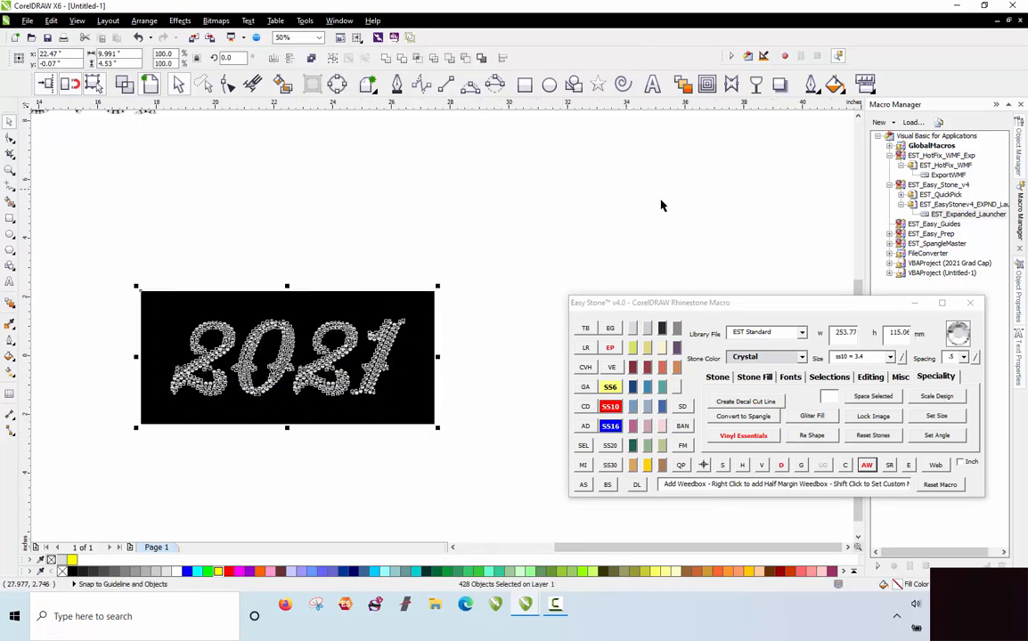
pyautogui.click(846, 465)
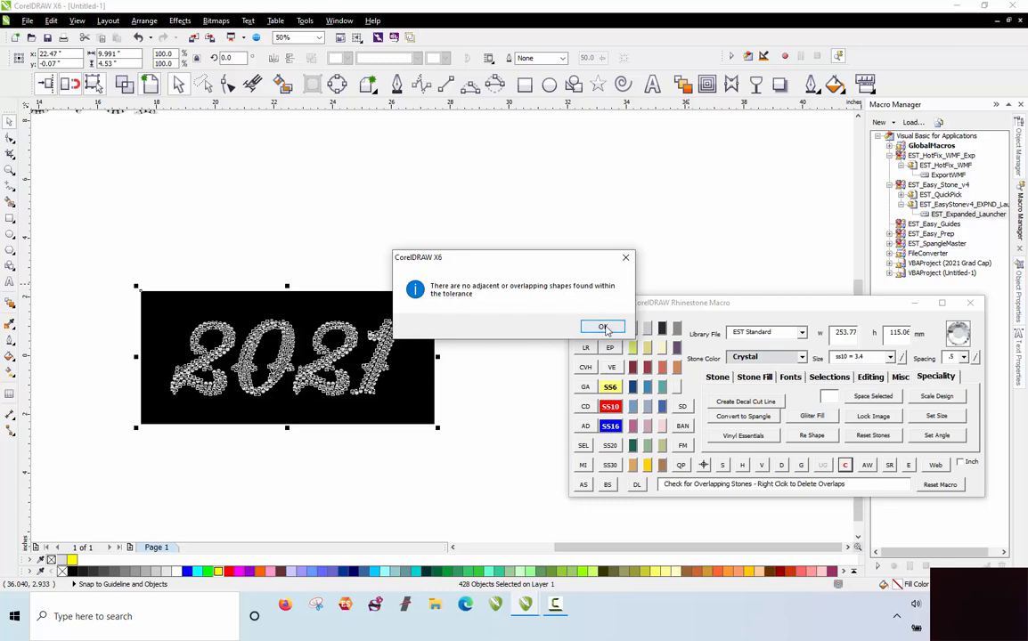
pyautogui.click(602, 326)
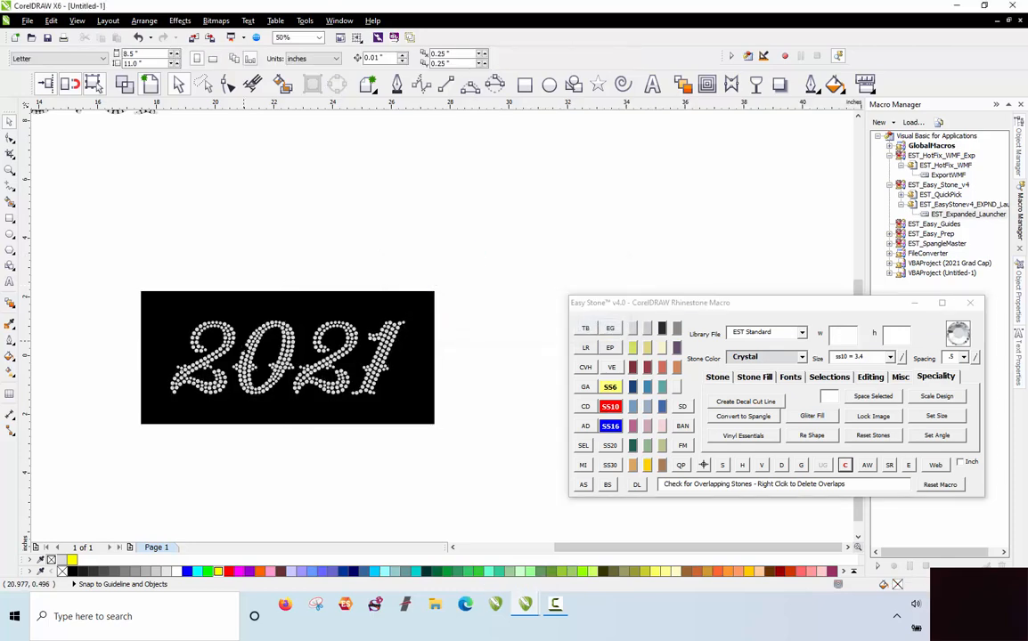
pyautogui.scroll(2, 195, 396)
pyautogui.scroll(-2, 164, 254)
pyautogui.scroll(2, 231, 283)
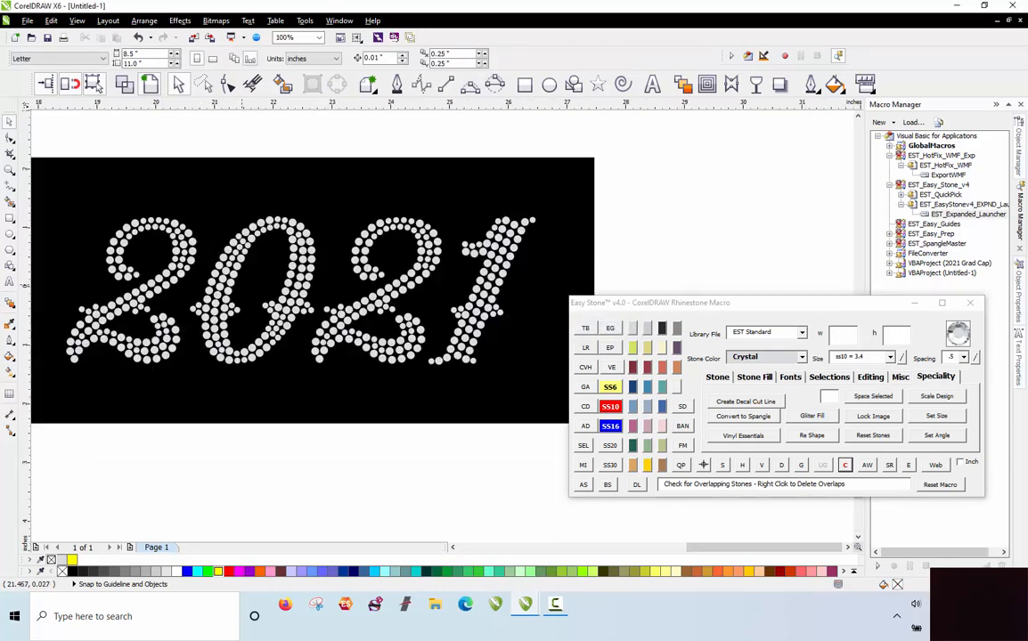